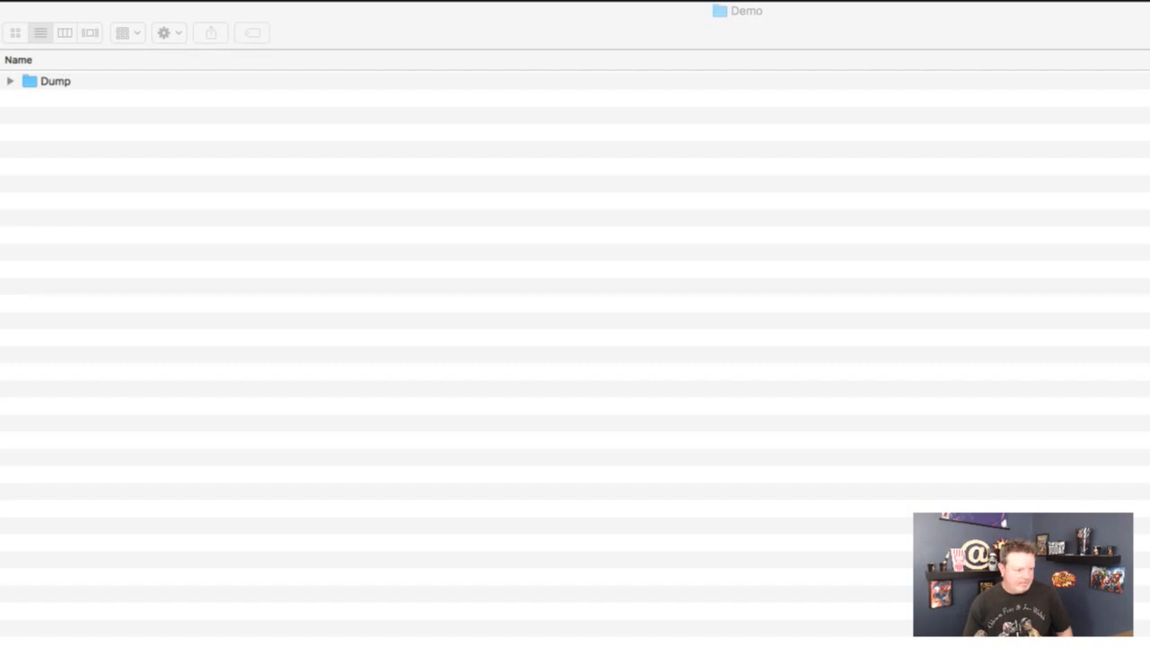
Expand the Dump and Template folders inside the Demo folder to list their contents
click(478, 603)
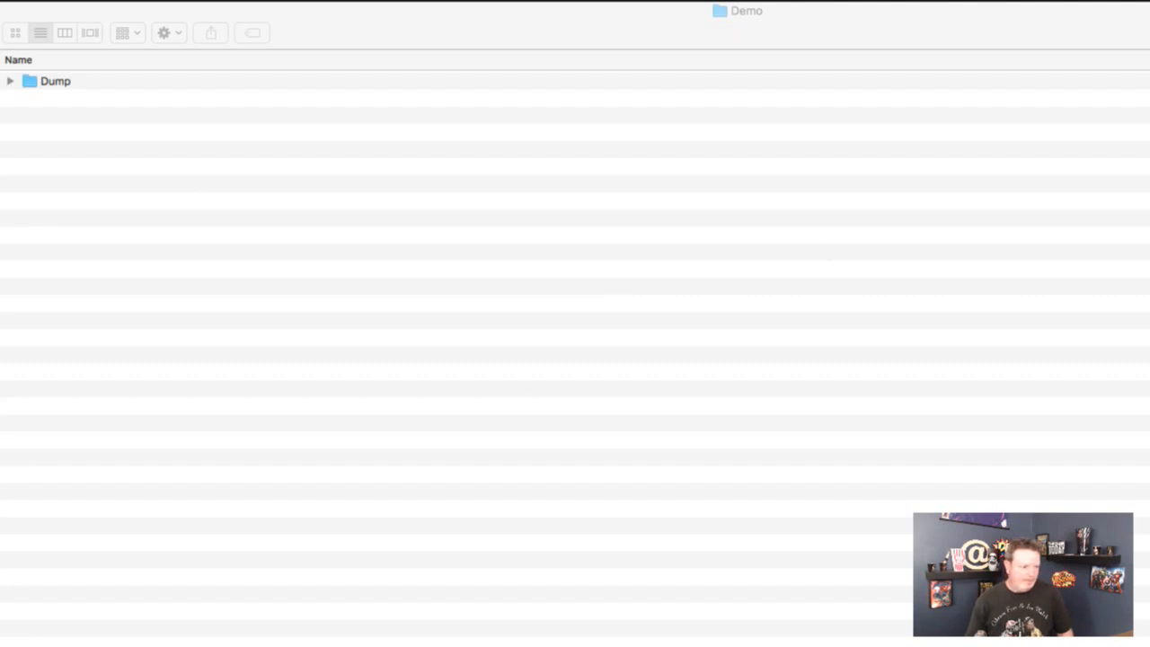
key(super+Tab)
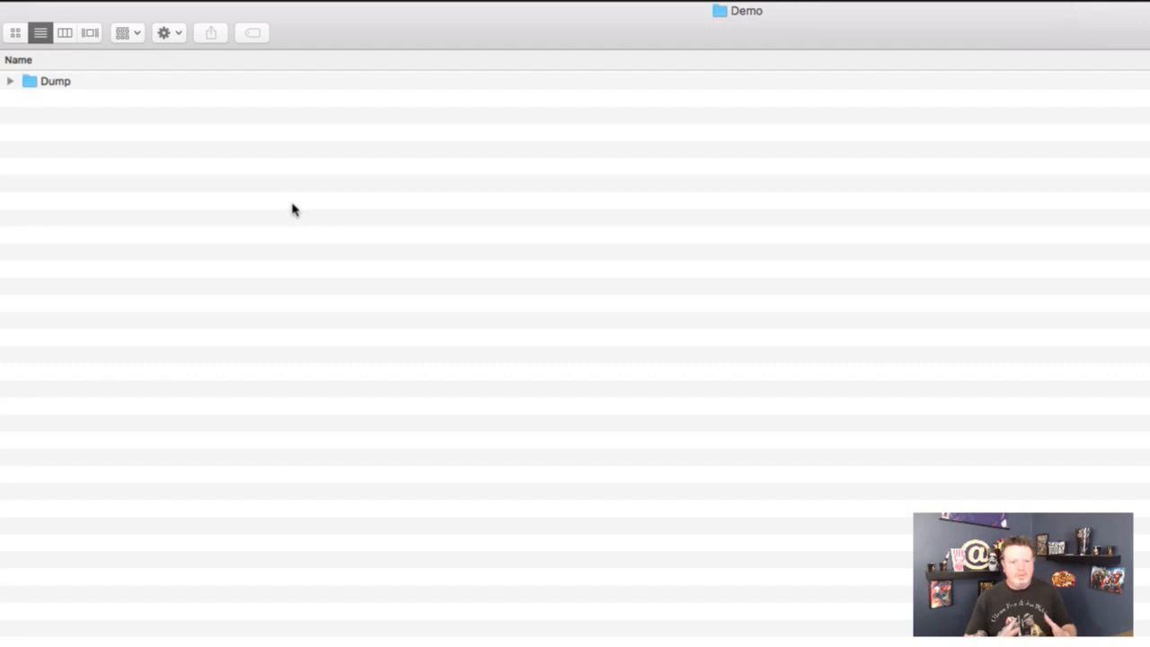
click(10, 81)
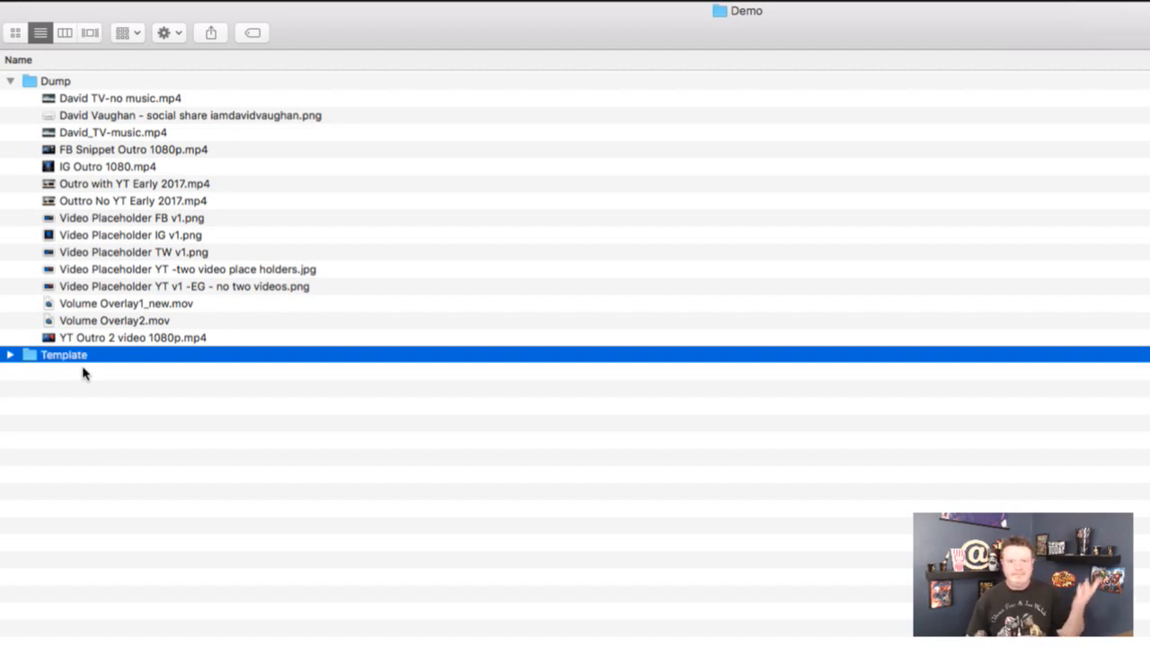
click(10, 356)
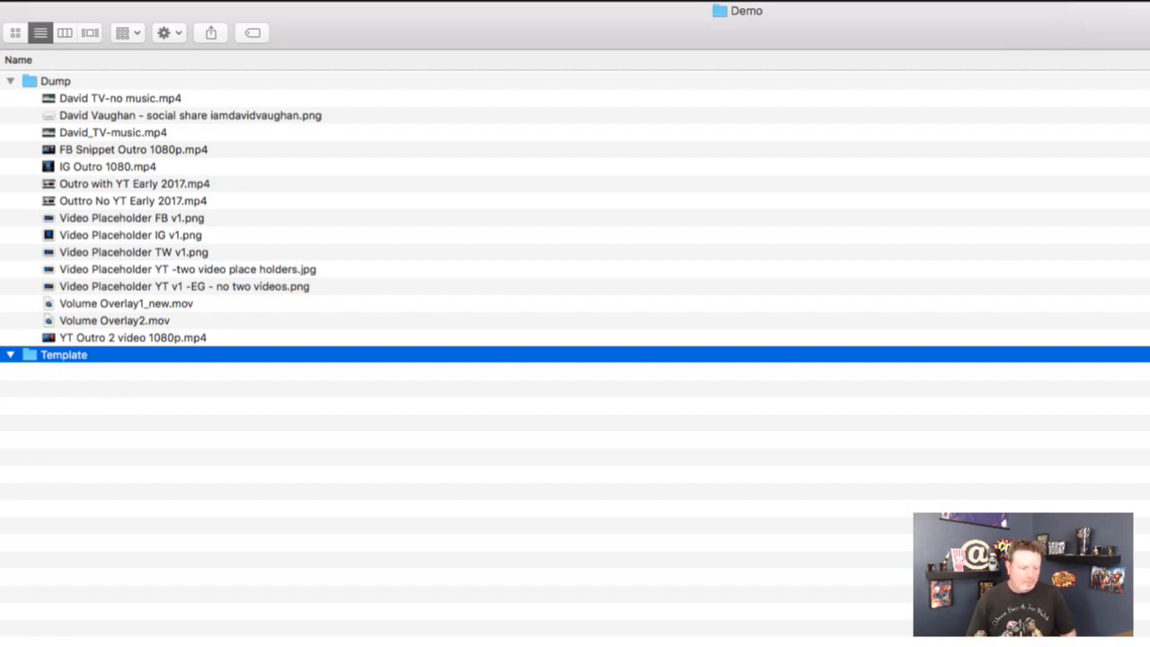
Create a folder named Images in the Demo folder and move it into the Template folder
click(779, 643)
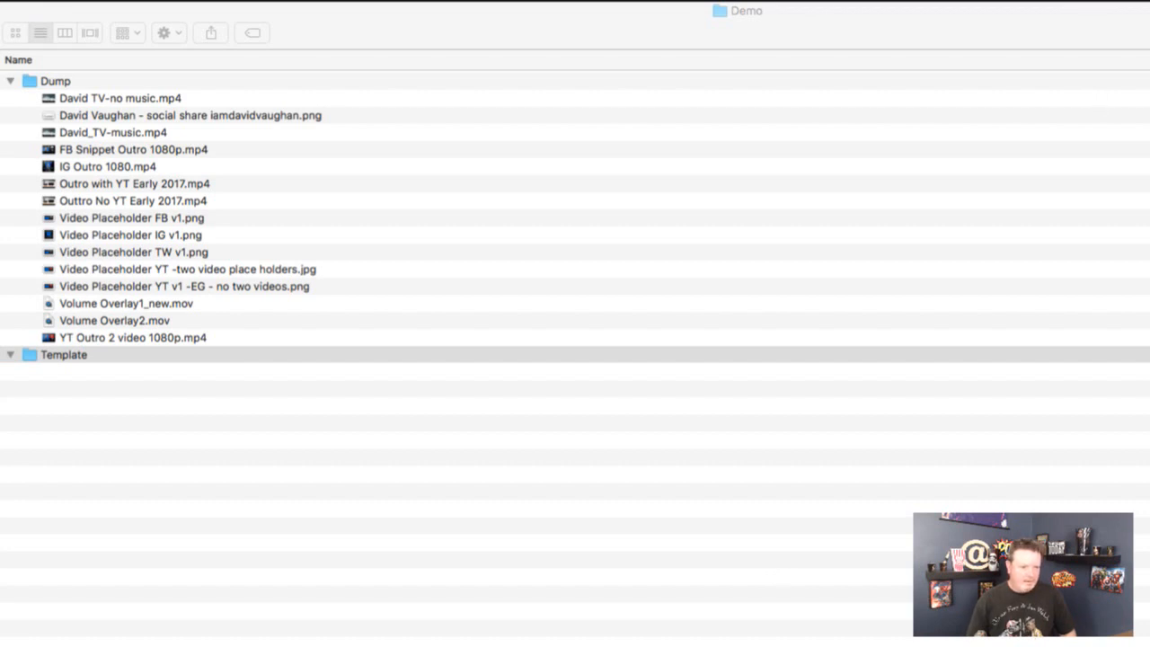
click(231, 379)
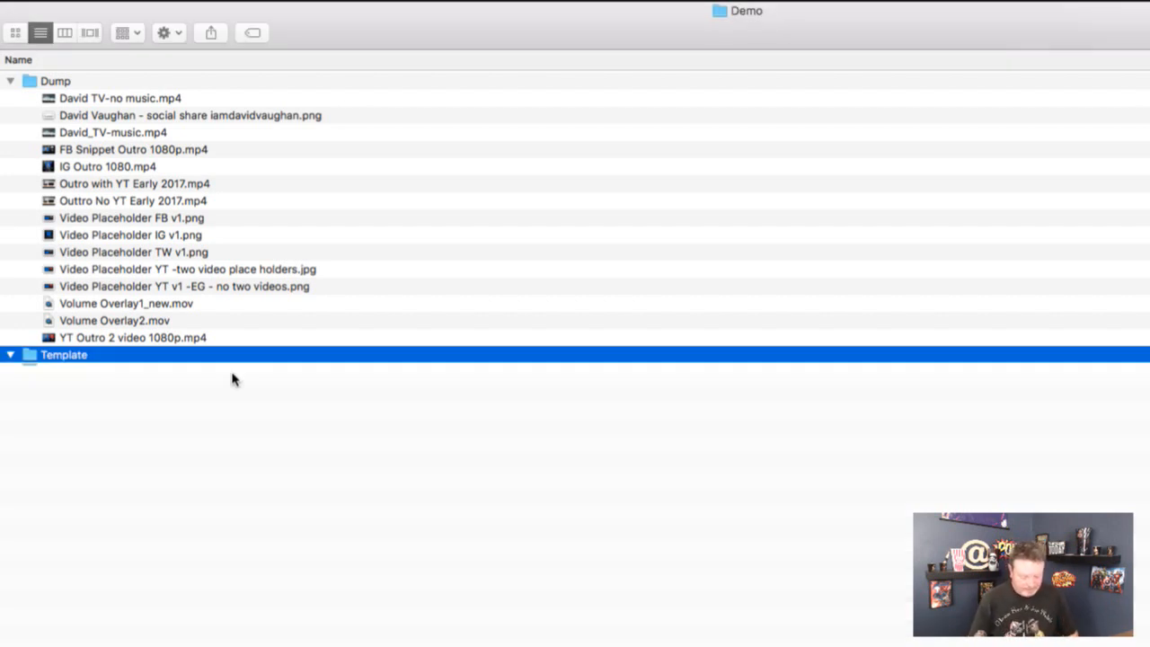
key(super+shift+n)
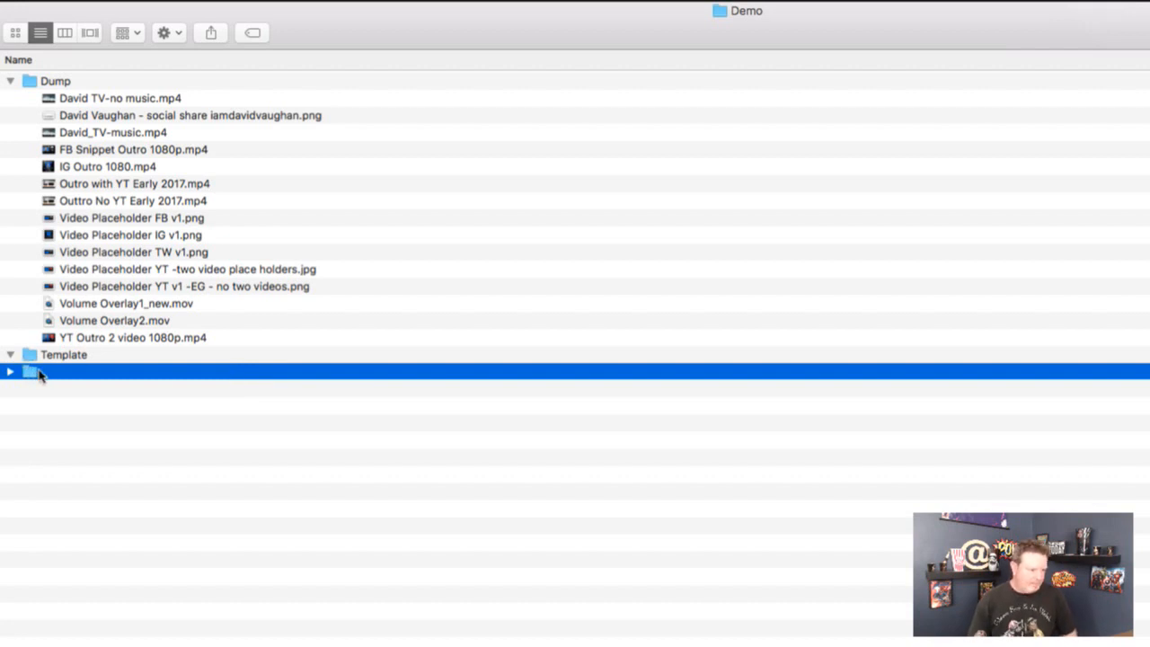
text(Images)
key(Return)
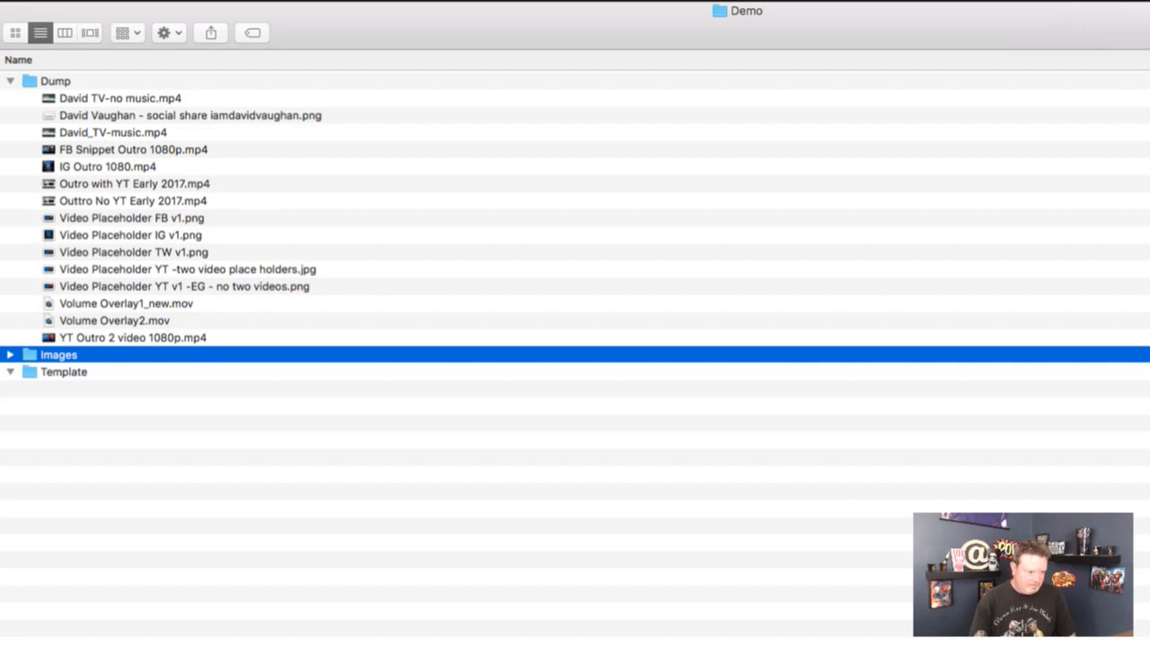
click(774, 640)
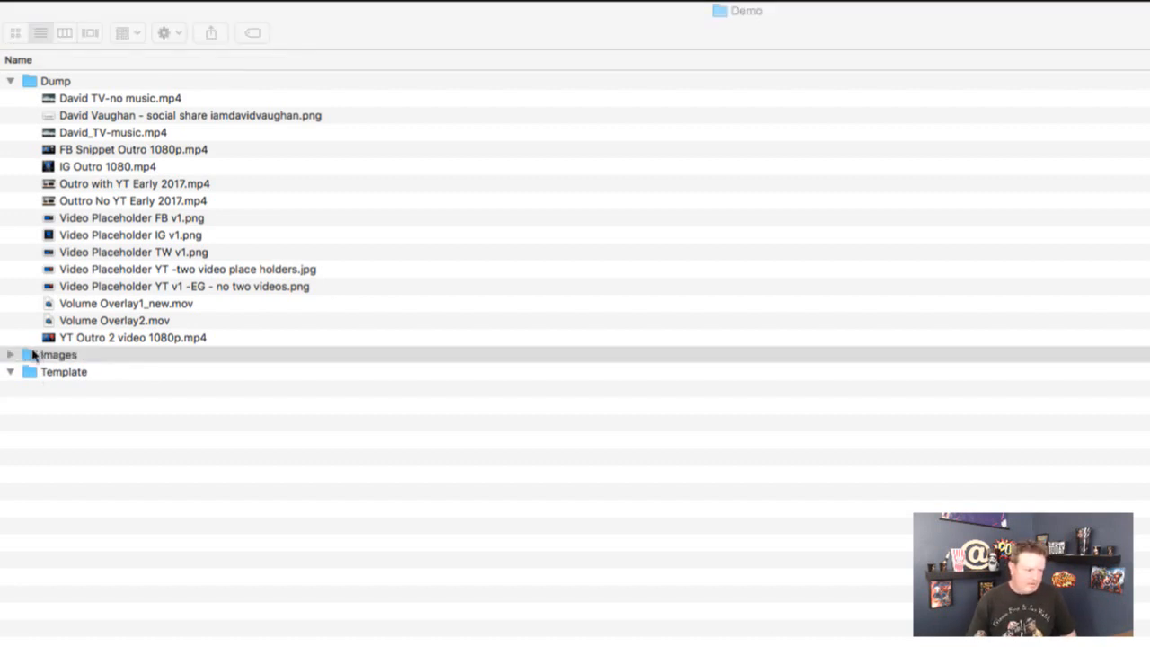
drag(27, 356, 43, 377)
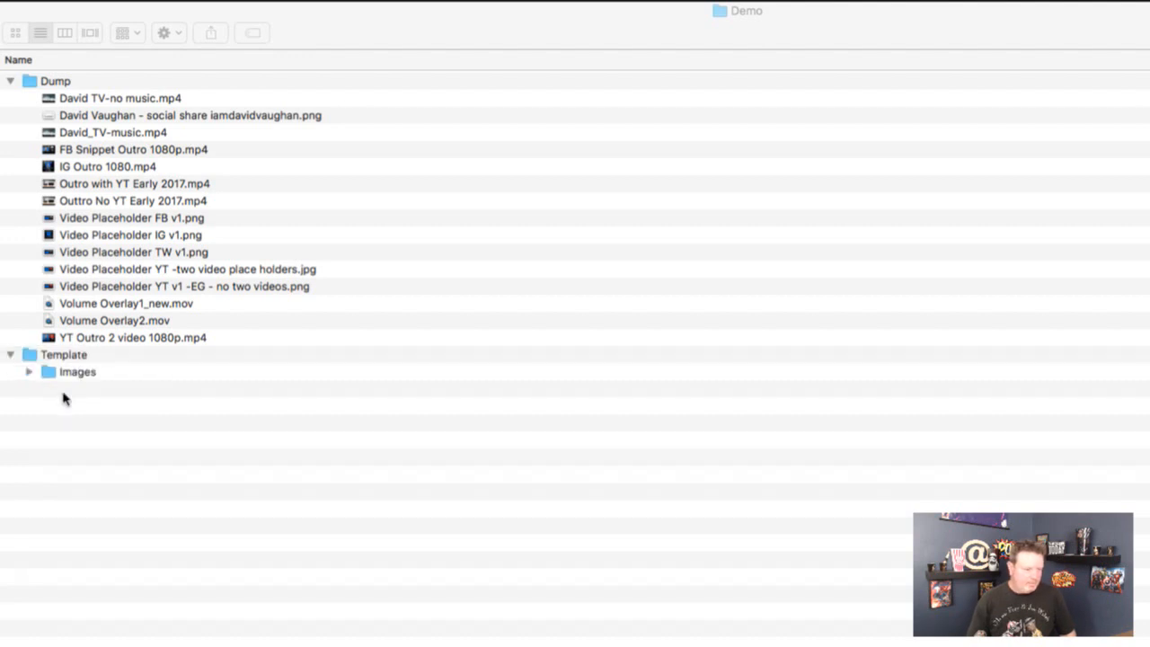
Create a folder named RAW Video in the Demo folder and move it into the Template folder
click(526, 541)
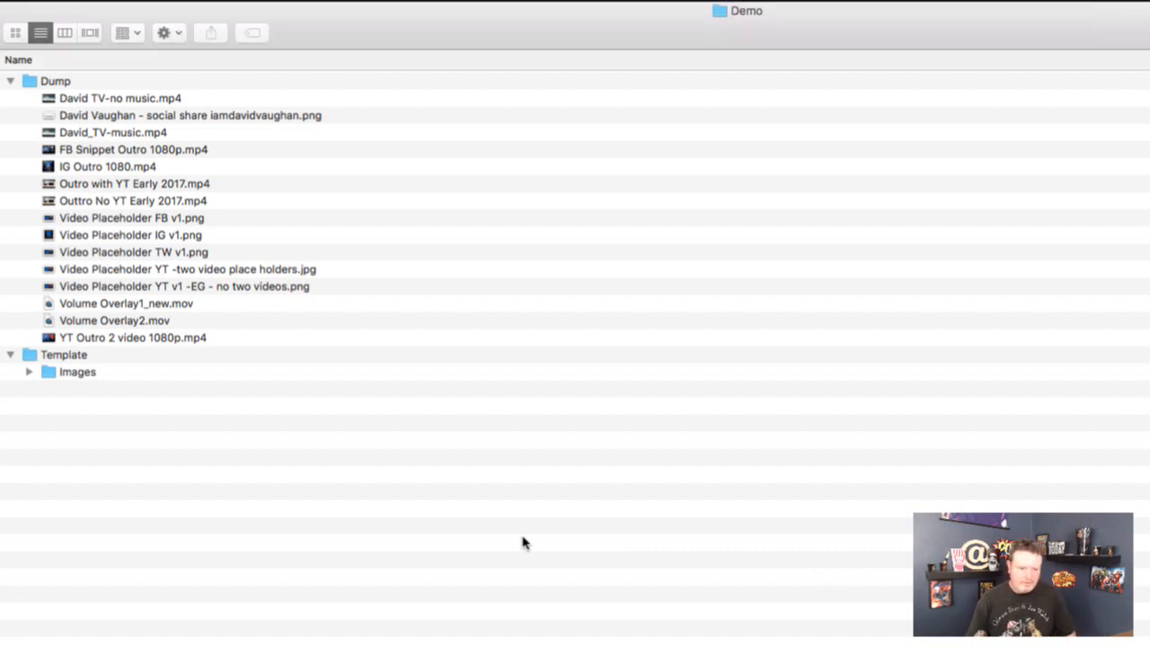
key(shift+super+n)
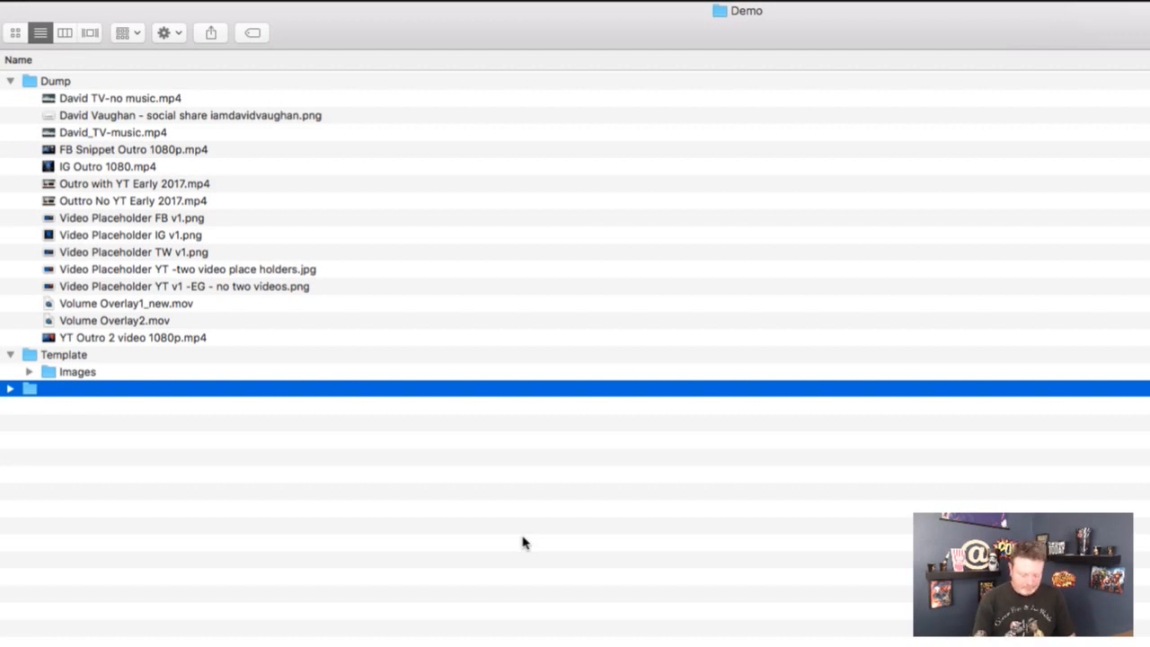
text(RAW Video)
key(Return)
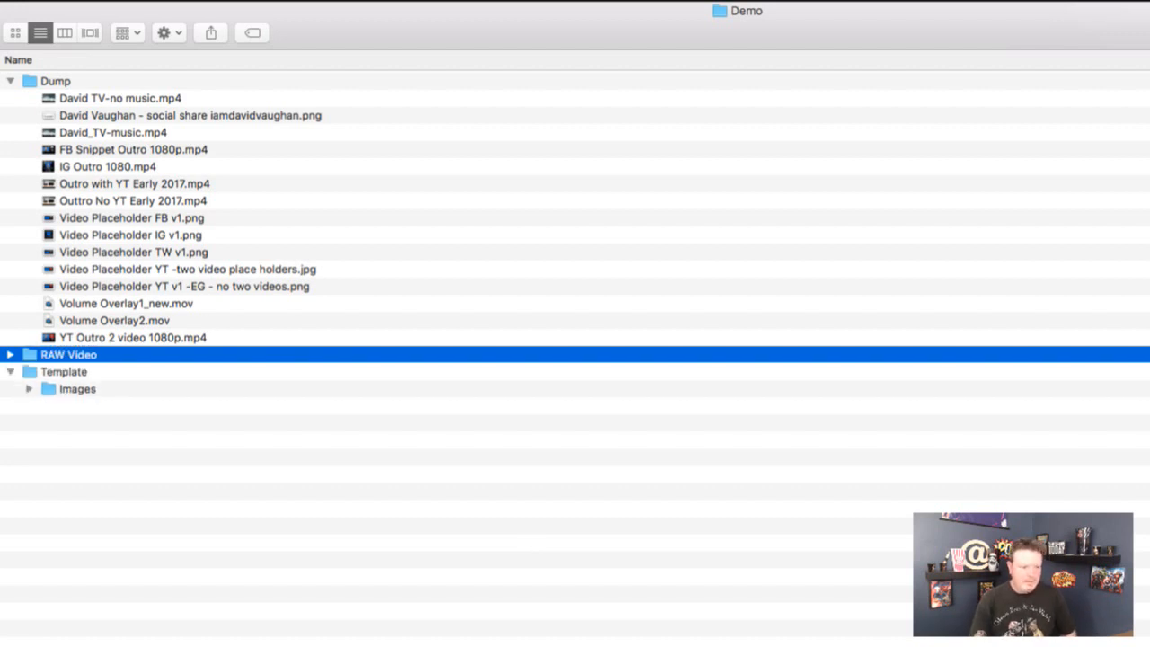
click(33, 372)
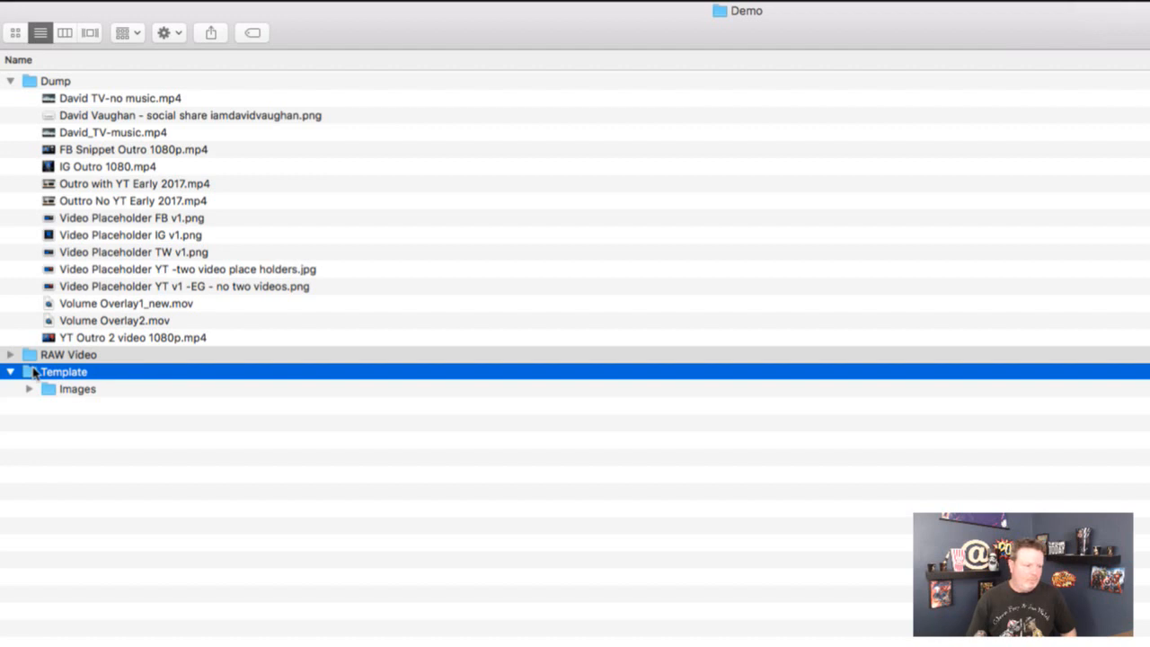
drag(33, 372, 34, 372)
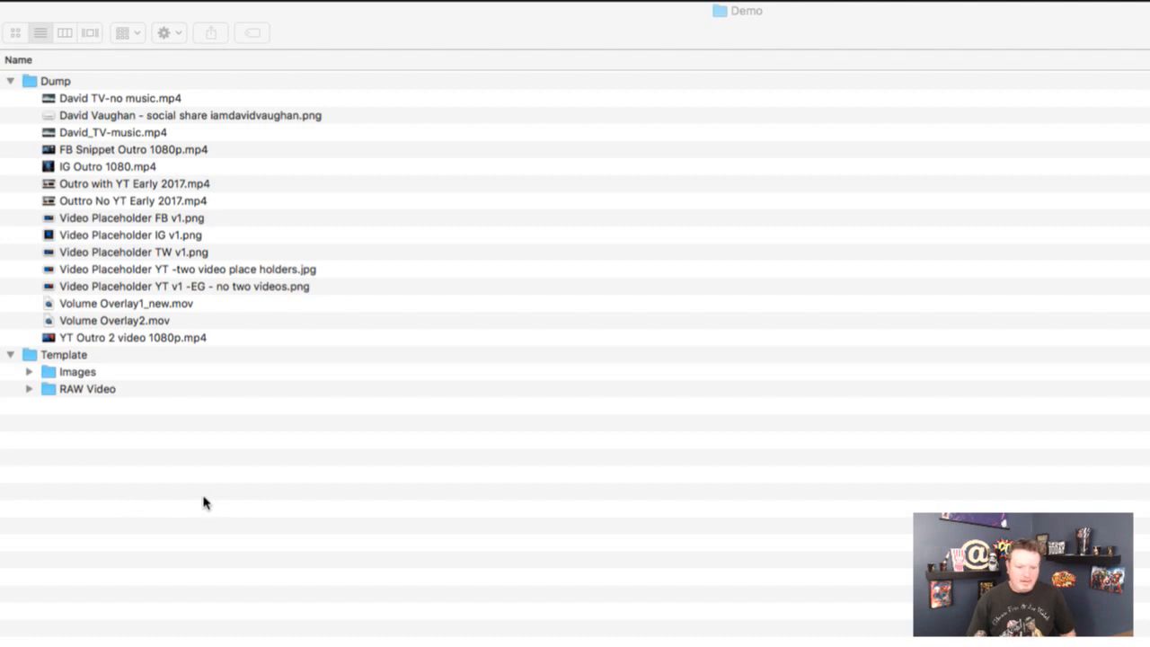
Create a folder named Audio in the Demo folder and move it into the Template folder
click(155, 504)
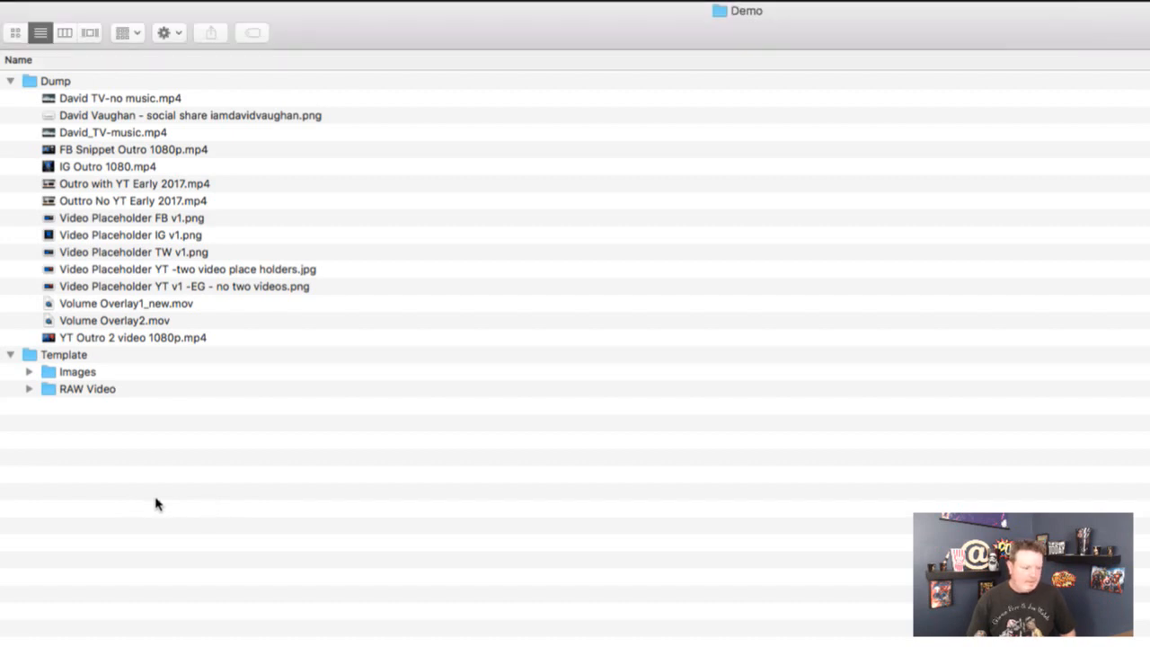
key(super+shift+n)
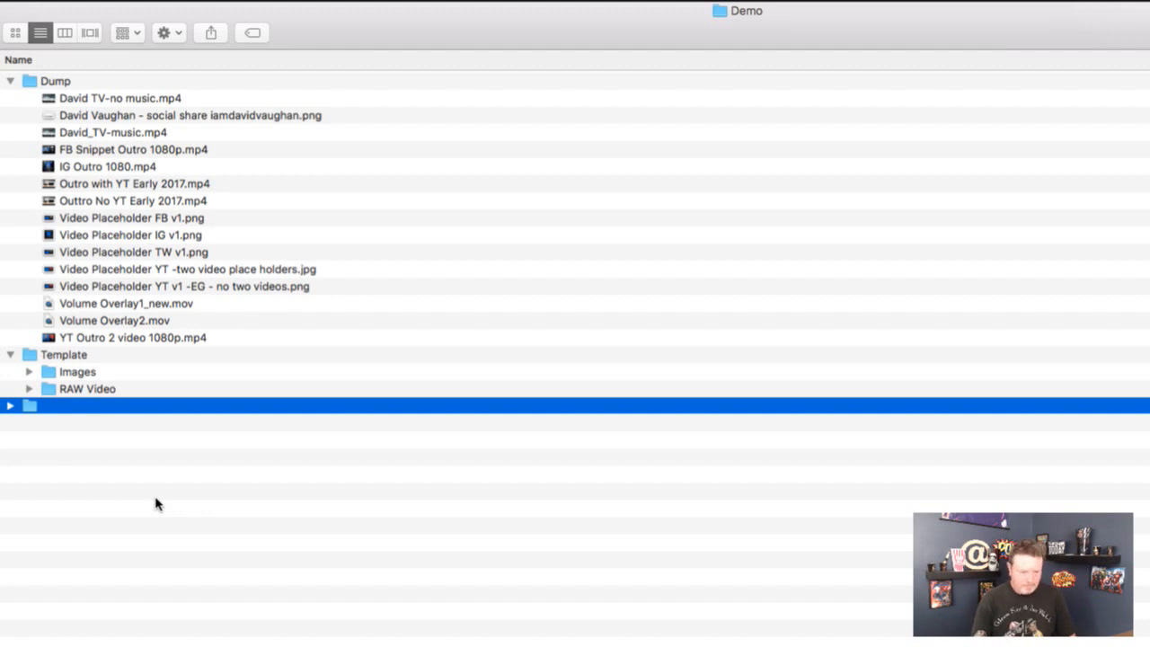
text(Audio)
key(Return)
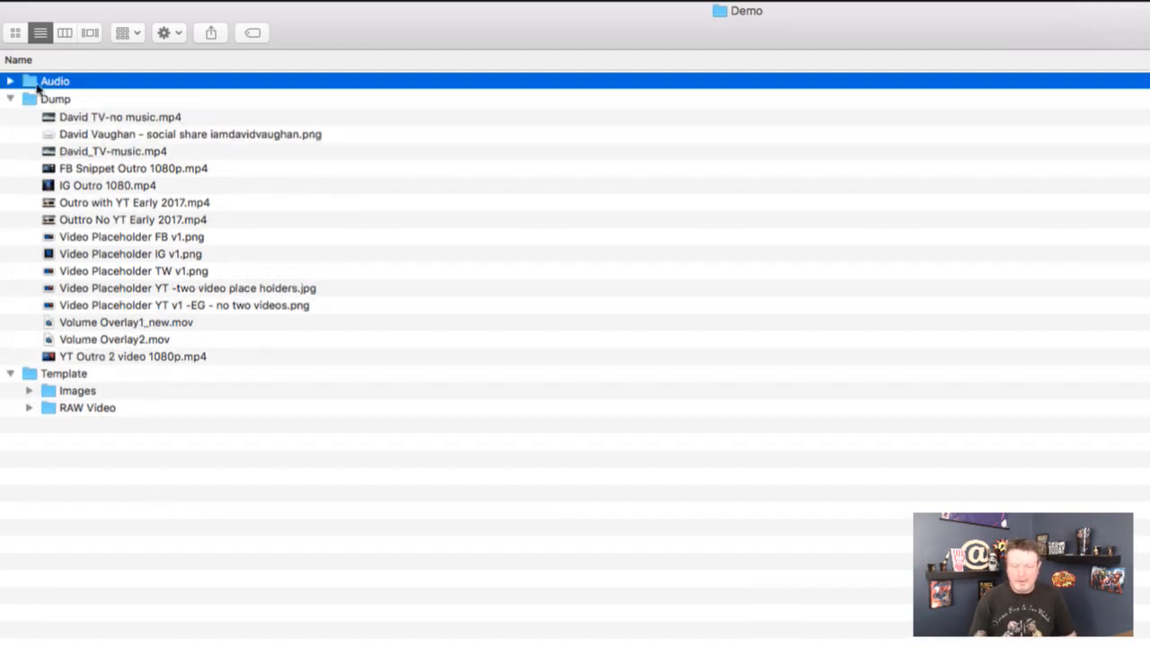
click(81, 373)
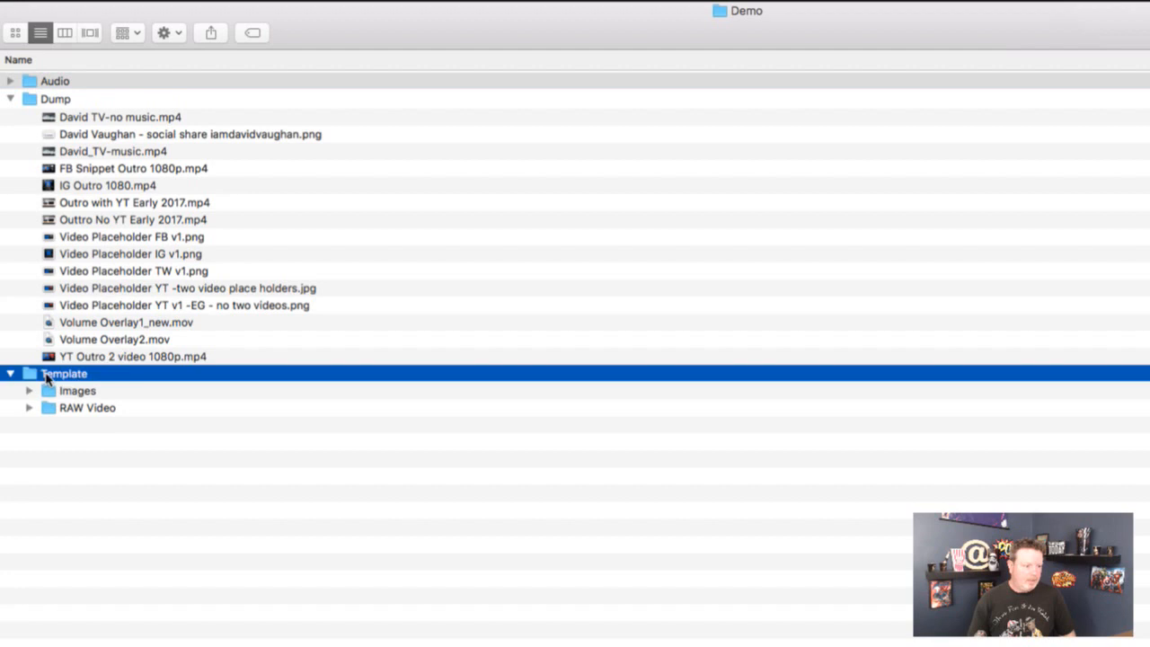
drag(87, 381, 88, 383)
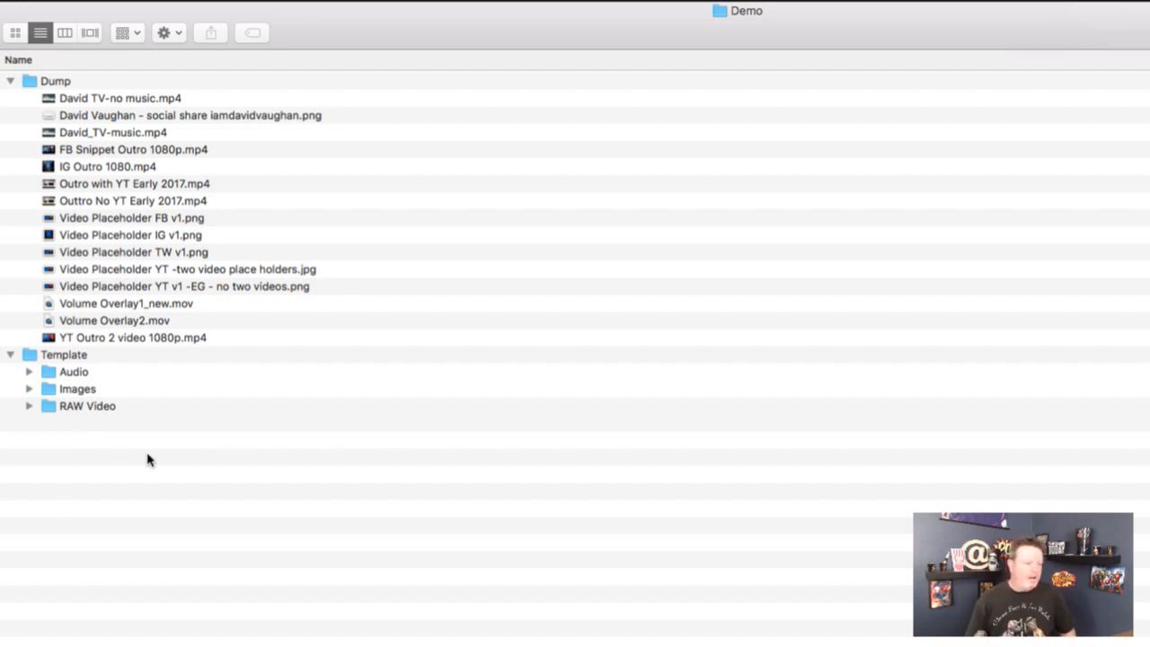
Create two folders named BG Music and FX, and move both into the Template's Audio folder
key(super+shift+n)
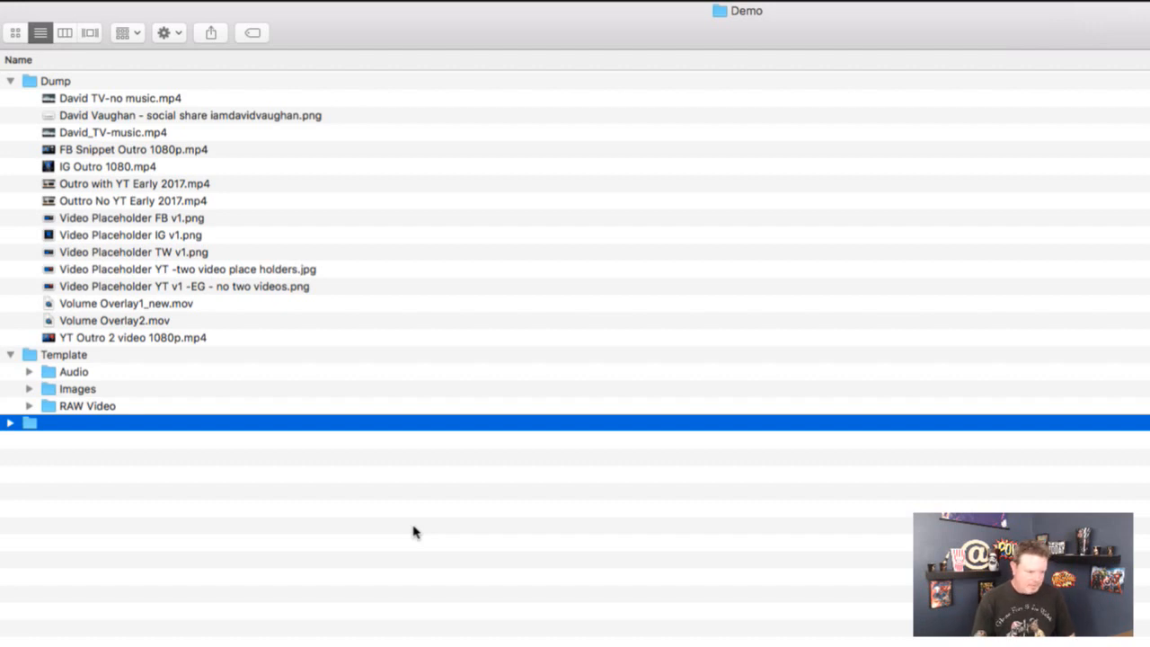
text(BG Music)
key(Return)
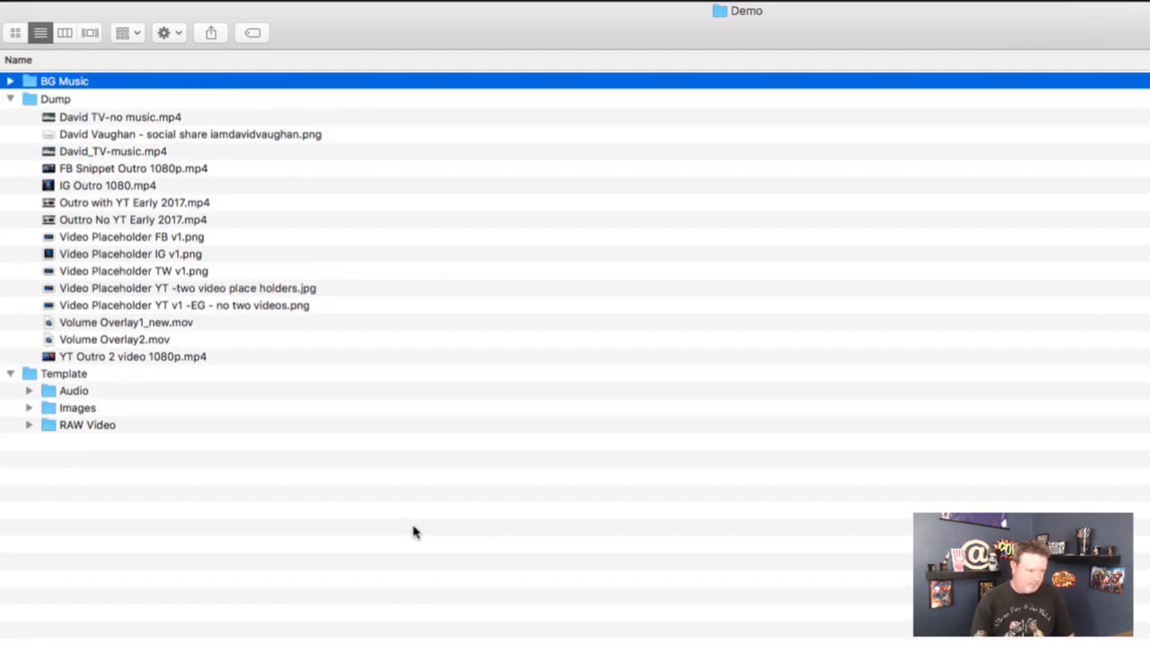
key(shift+super+n)
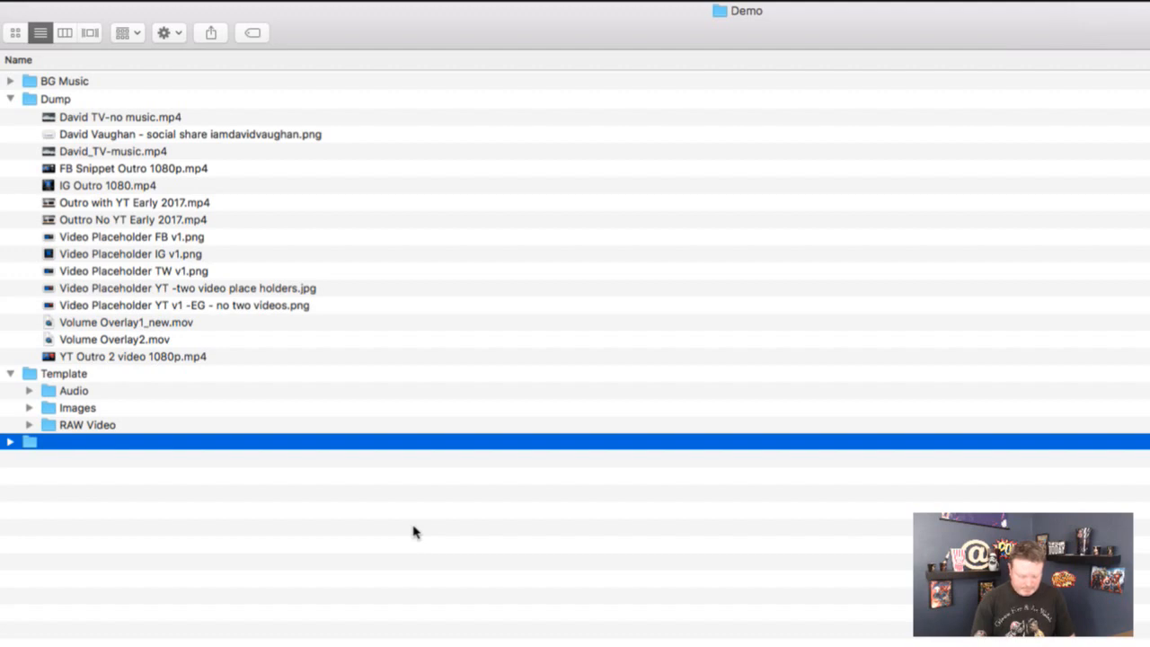
text(FX)
key(Return)
drag(29, 81, 68, 410)
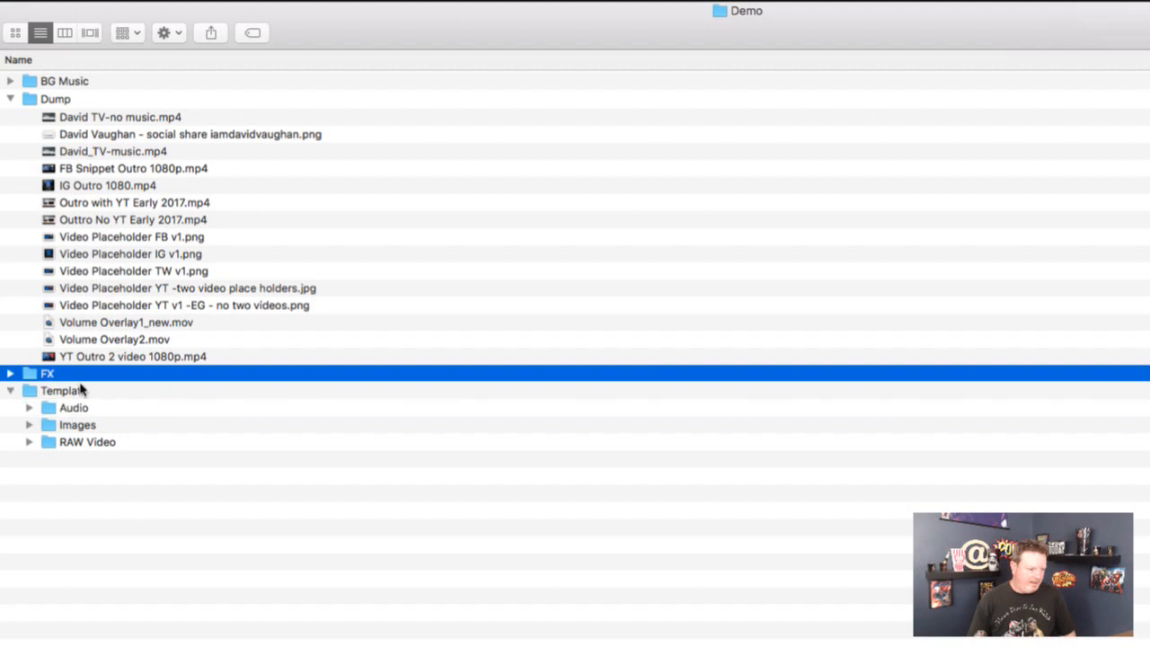
click(65, 387)
drag(65, 387, 68, 390)
Expand the Template's Audio folder to check its subfolders, and collapse it again
click(30, 372)
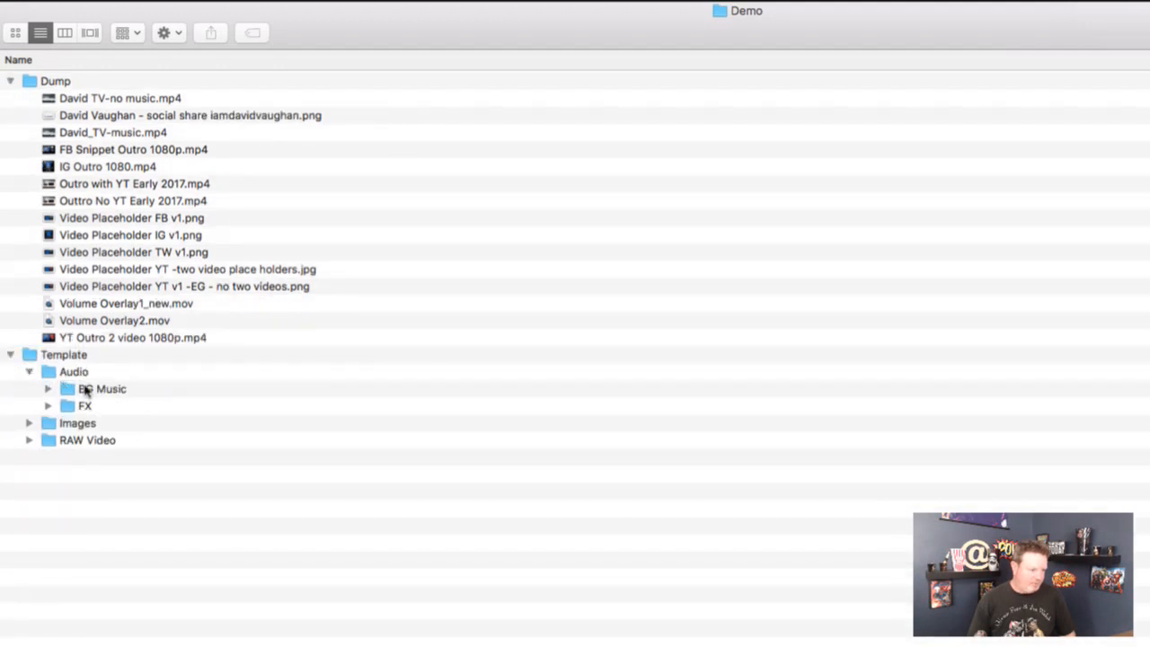
click(30, 372)
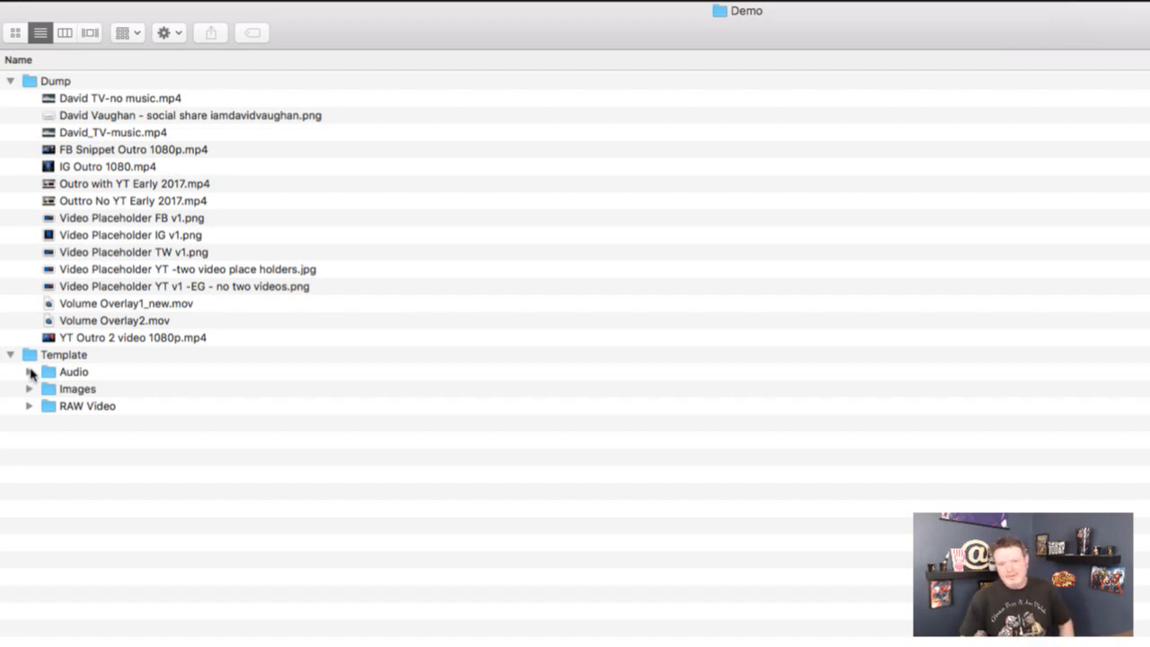
click(30, 372)
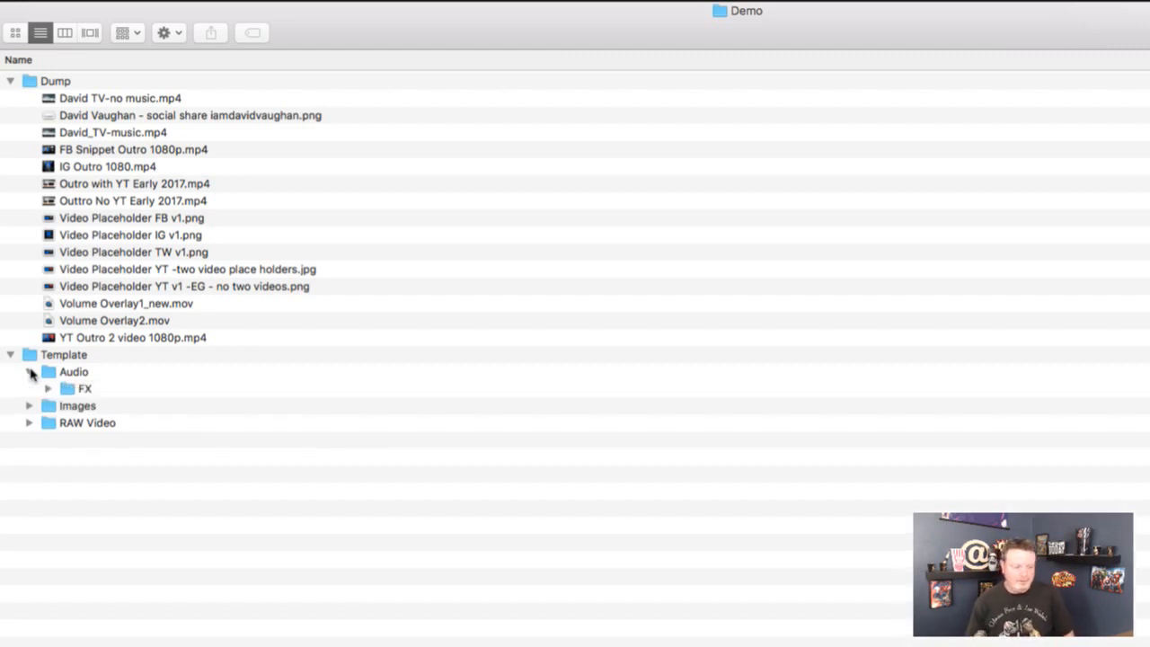
click(30, 372)
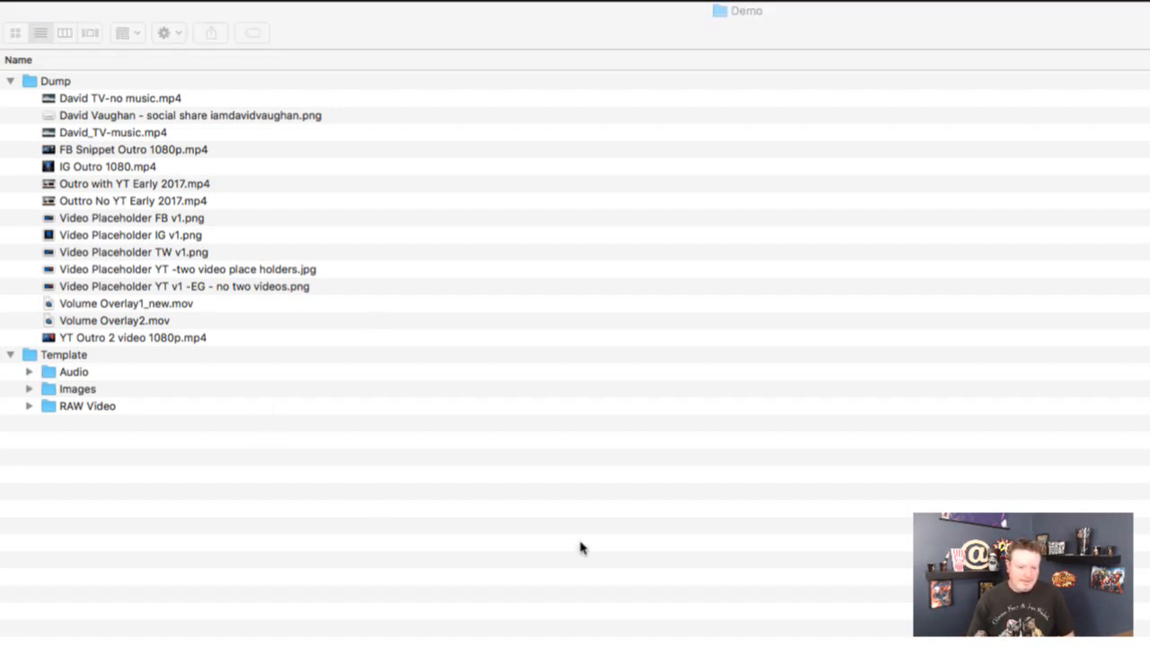
Create a folder named B-Roll in the Demo folder and move it into the Template folder
click(129, 463)
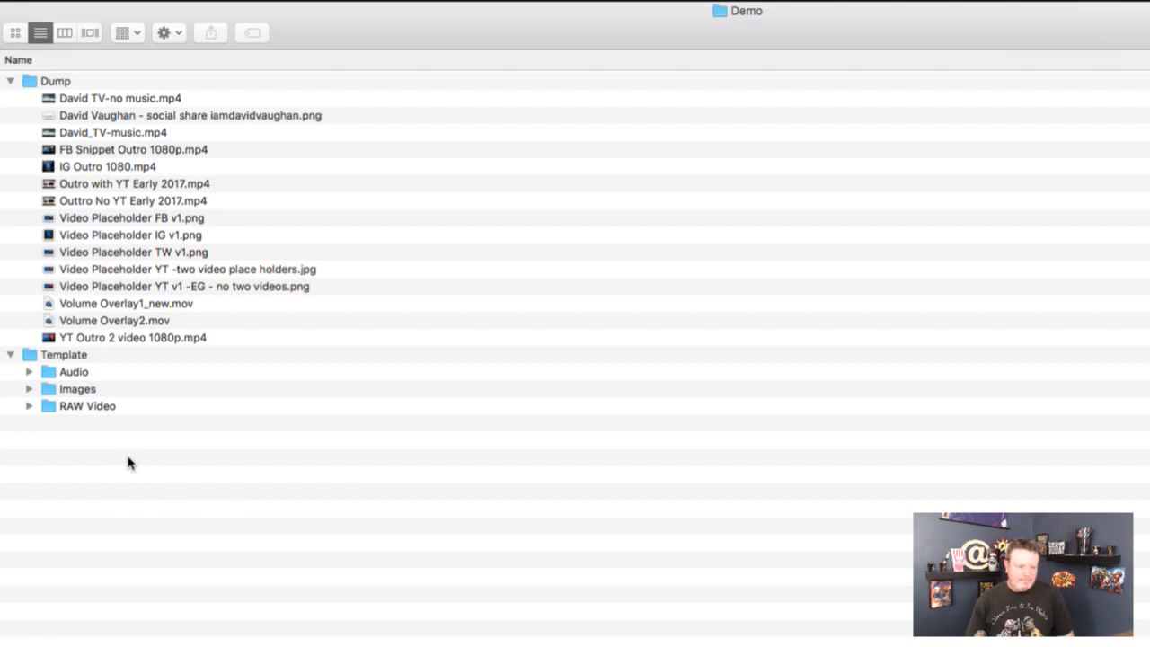
key(super+shift+n)
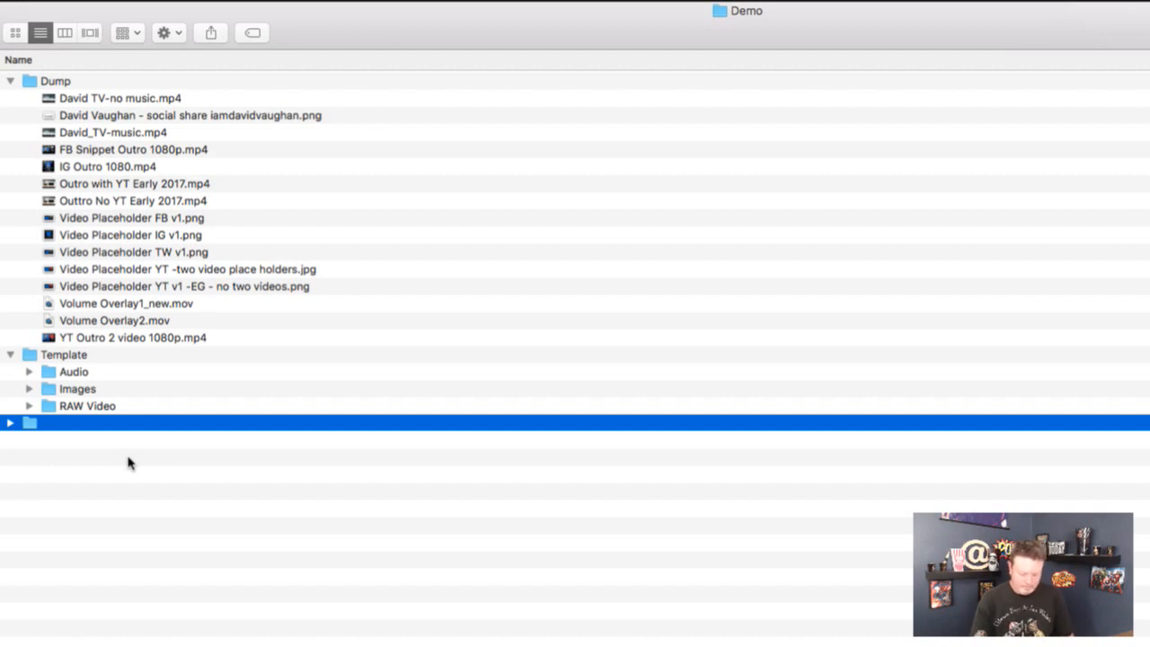
text(B-Roll)
key(Return)
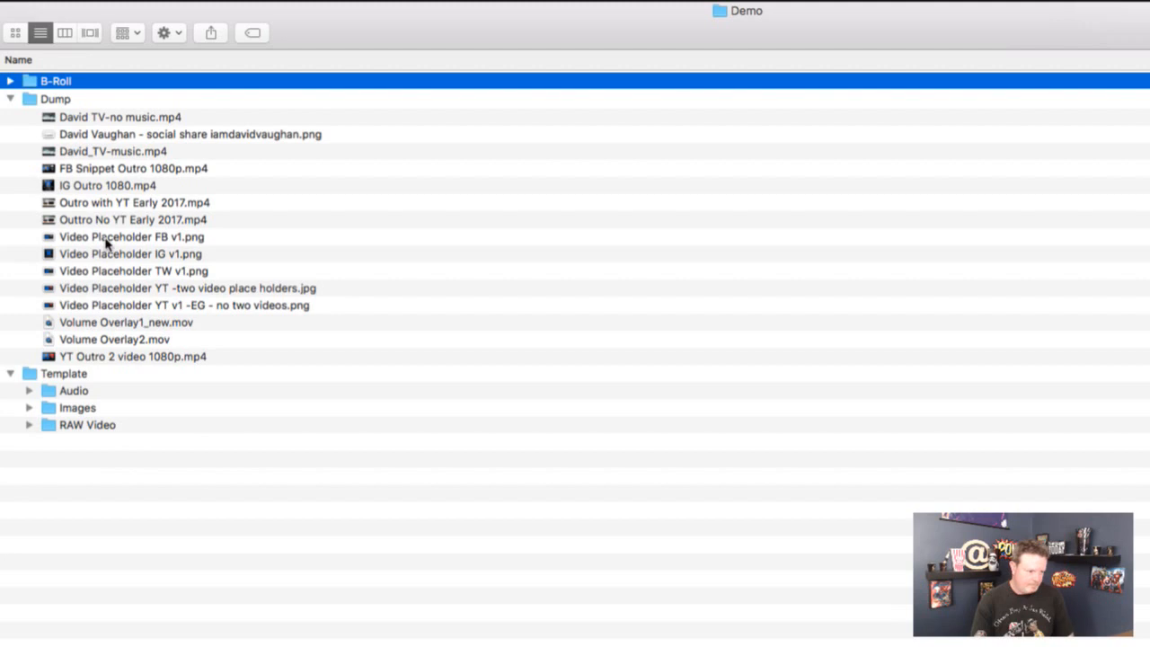
click(75, 375)
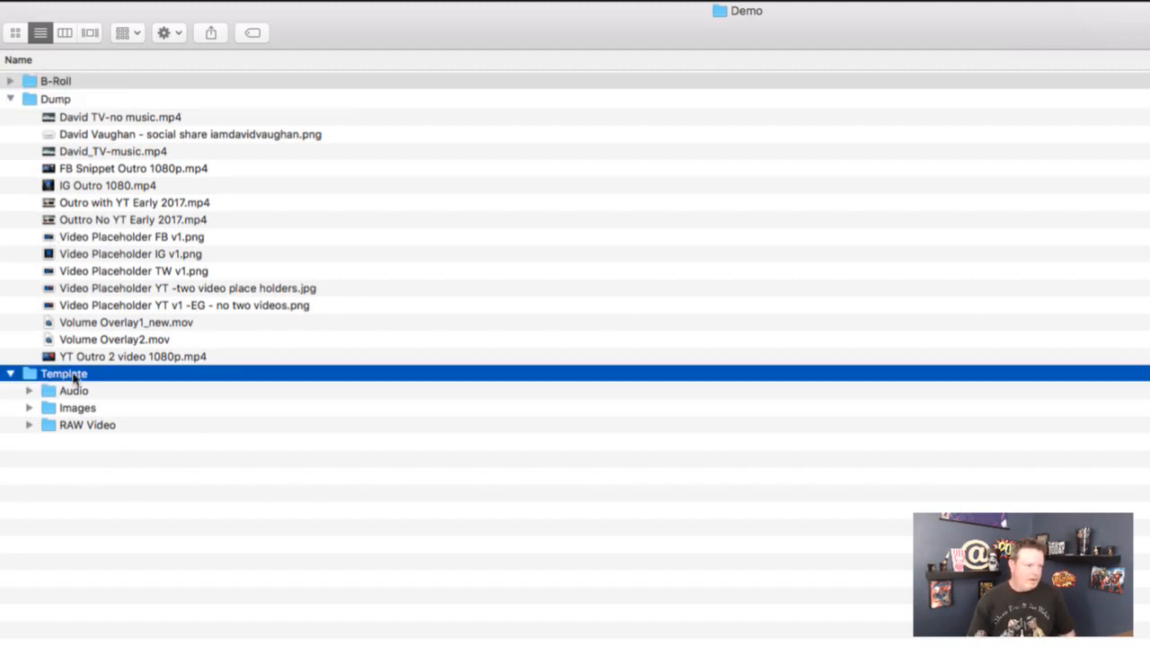
drag(74, 374, 74, 373)
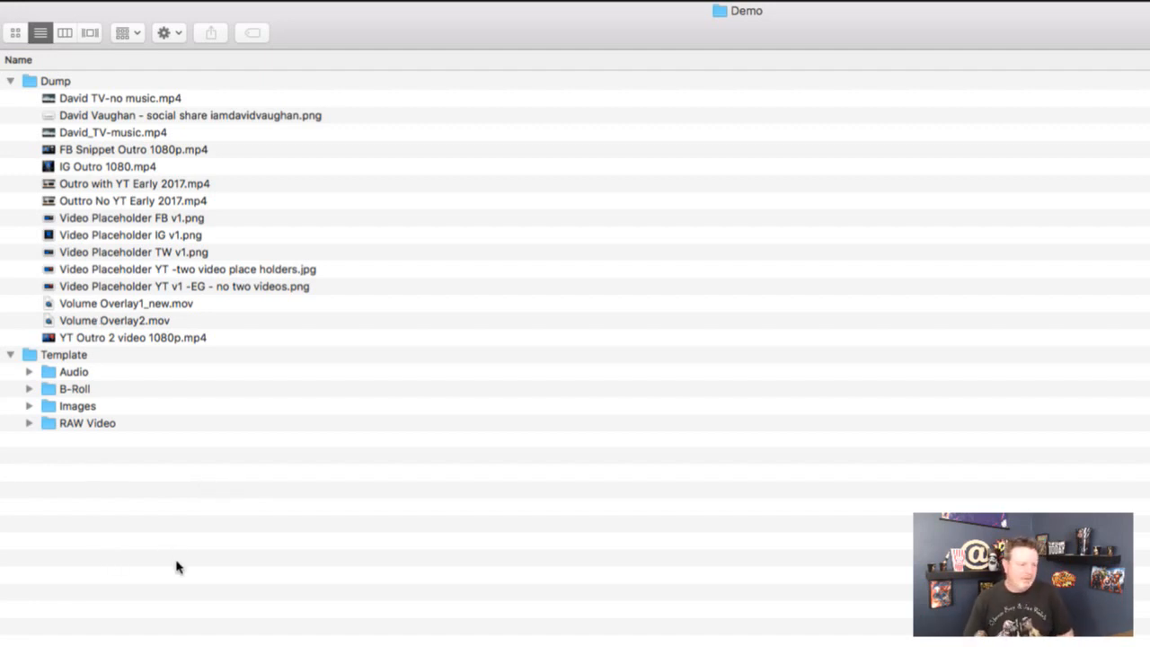
Create a folder named Bloopers in the Demo folder and move it into the Template folder
key(super+shift+n)
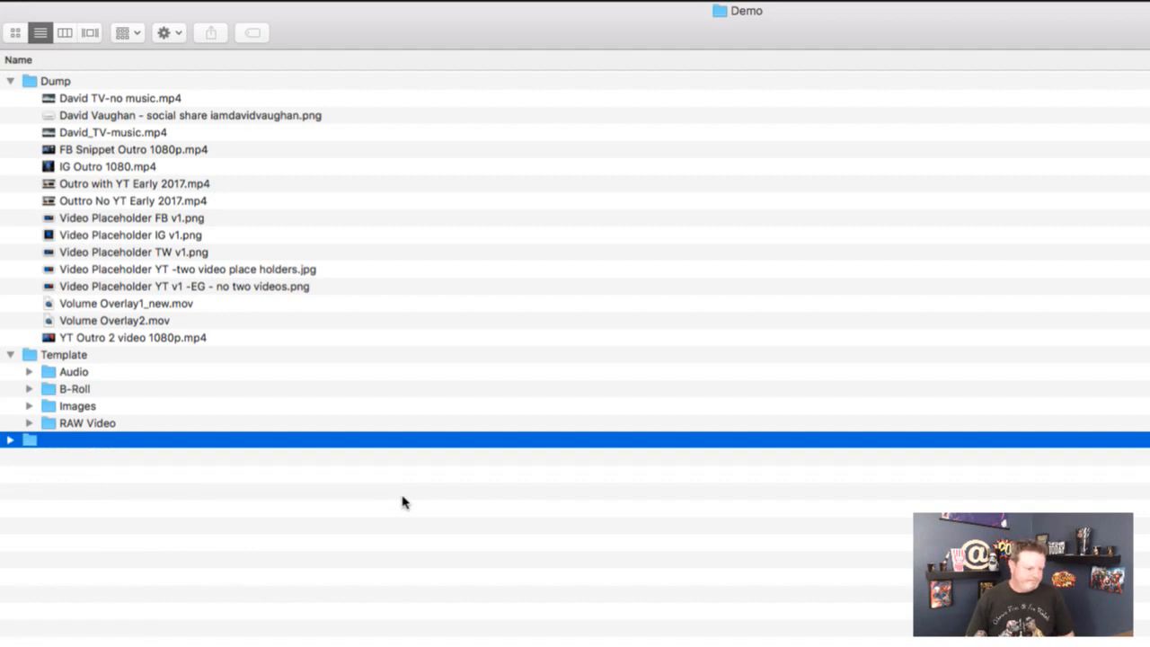
key(super+Tab)
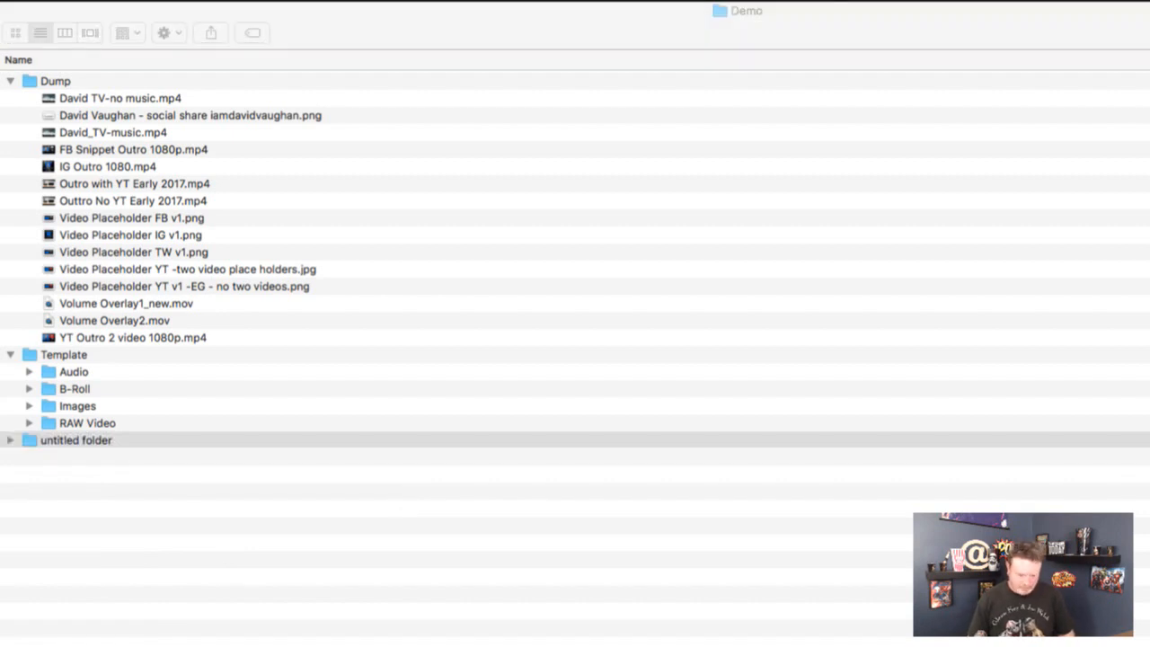
key(super+Tab)
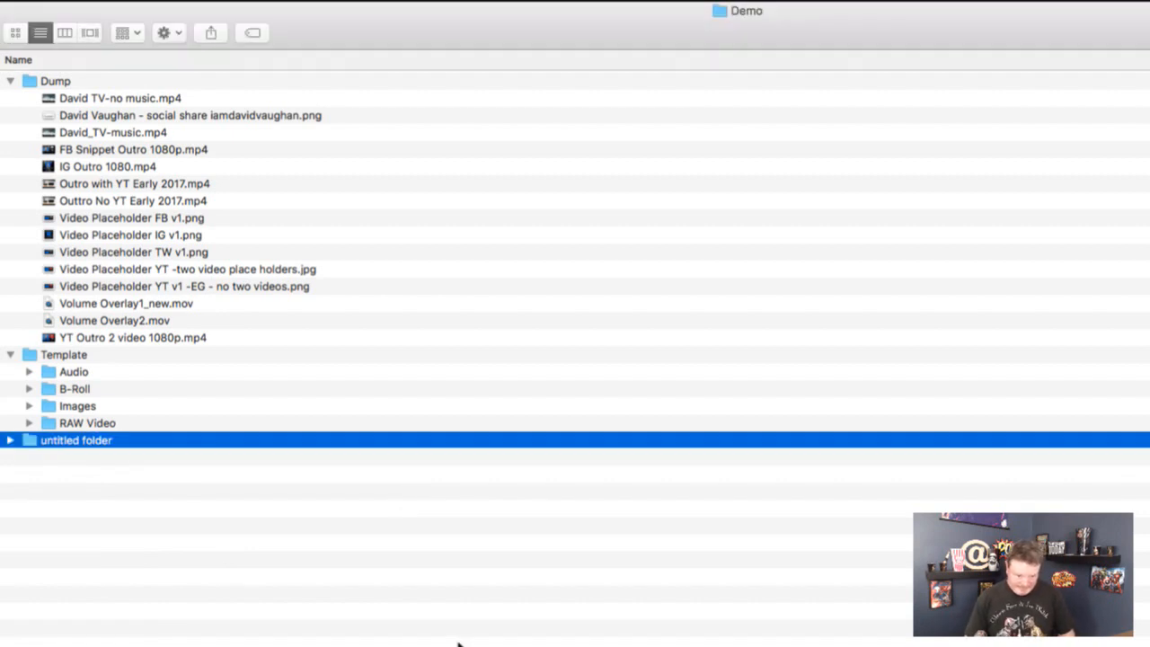
key(Return)
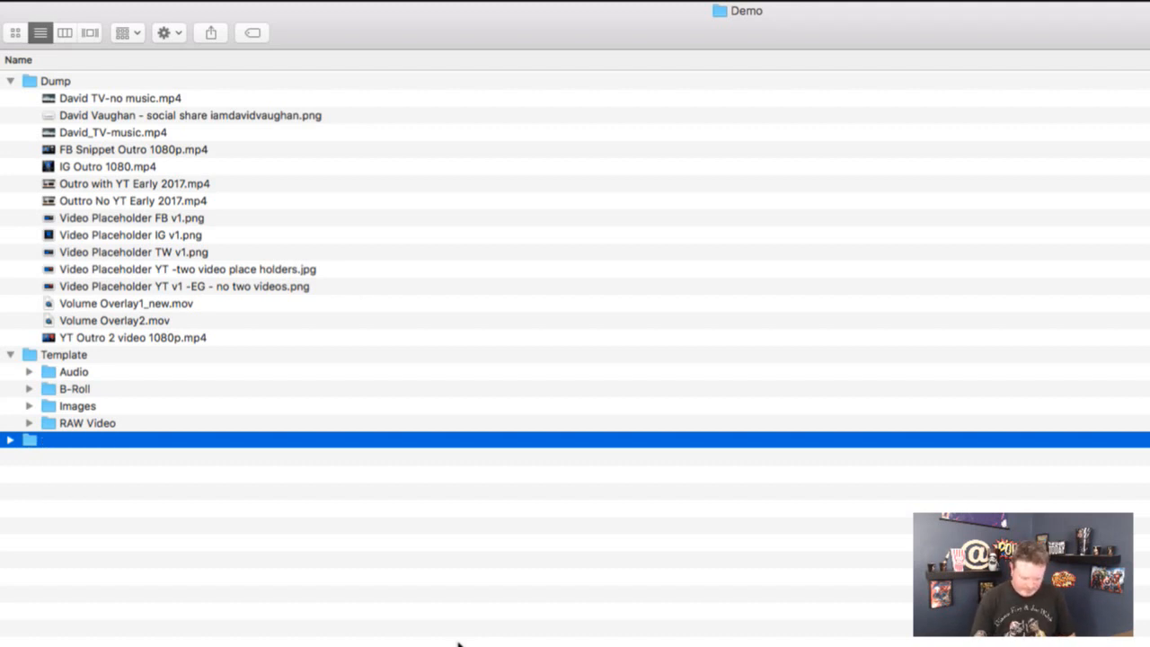
text(Bloopers)
key(Return)
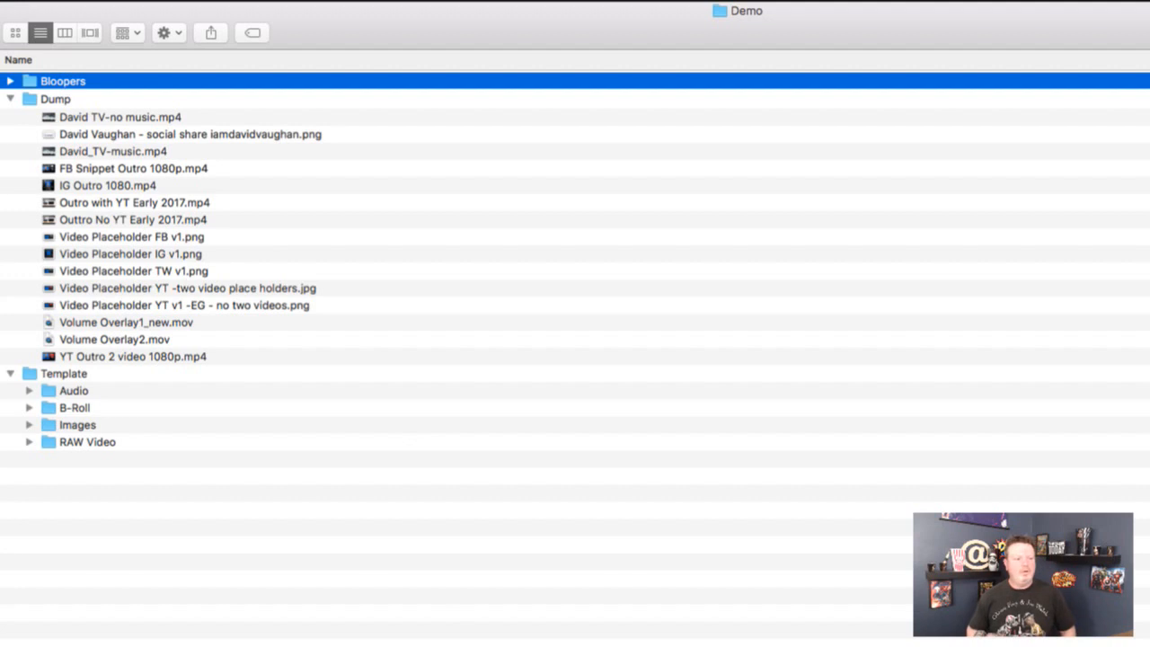
drag(31, 83, 61, 380)
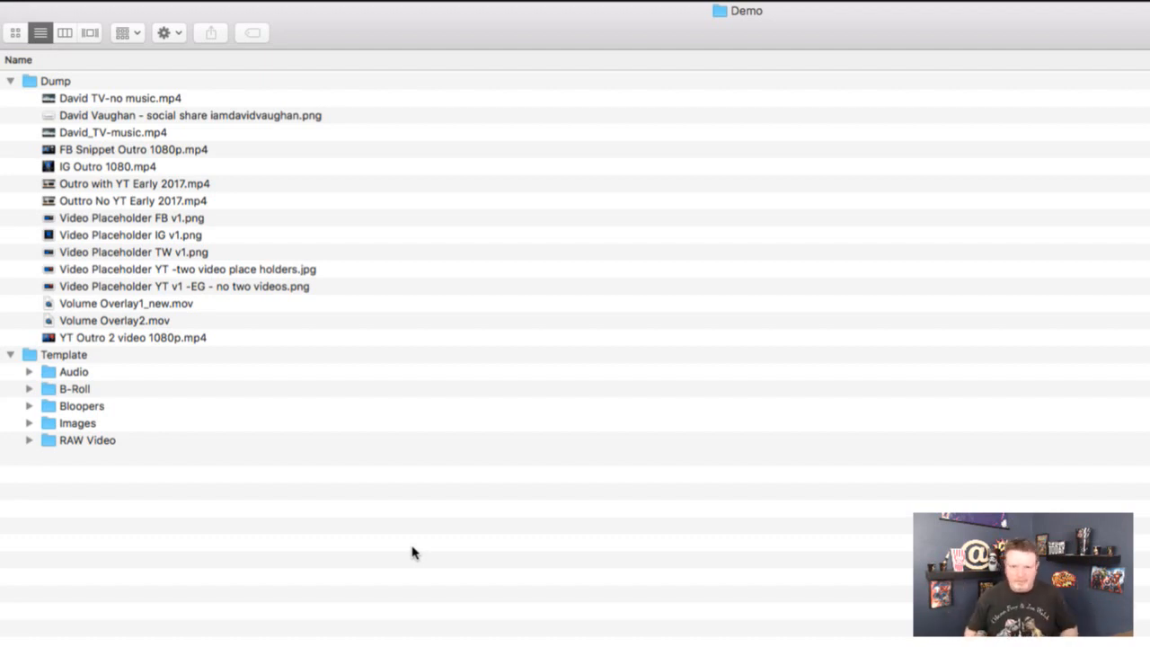
Create two folders named Intro and Outro in the Demo folder
key(super+Tab)
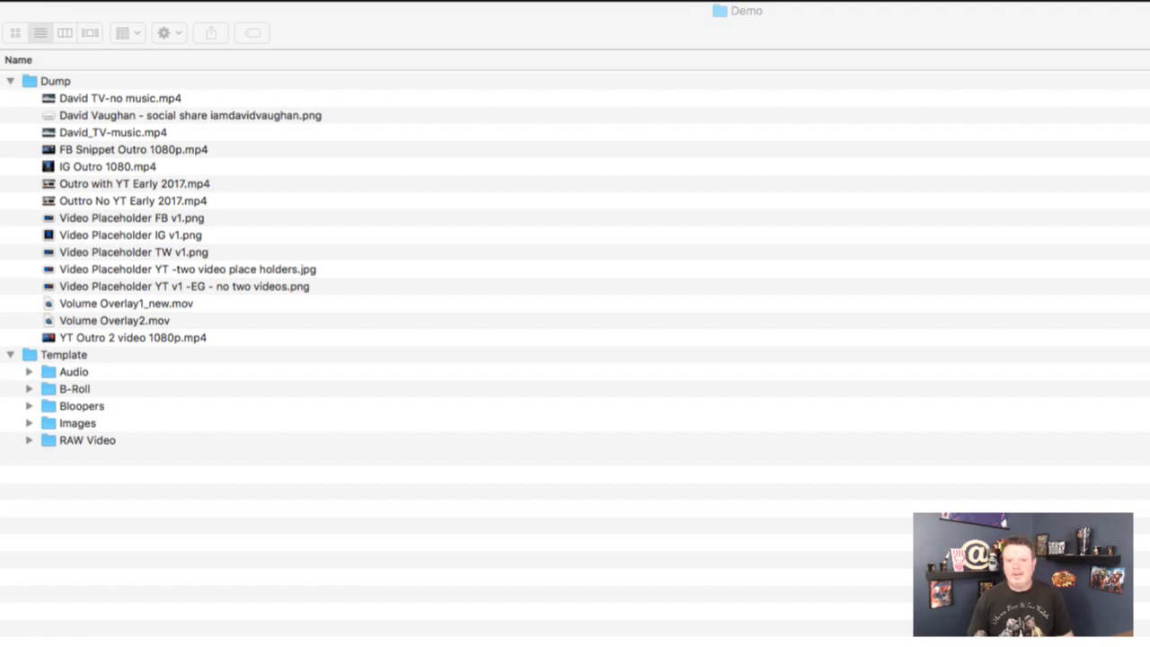
click(428, 521)
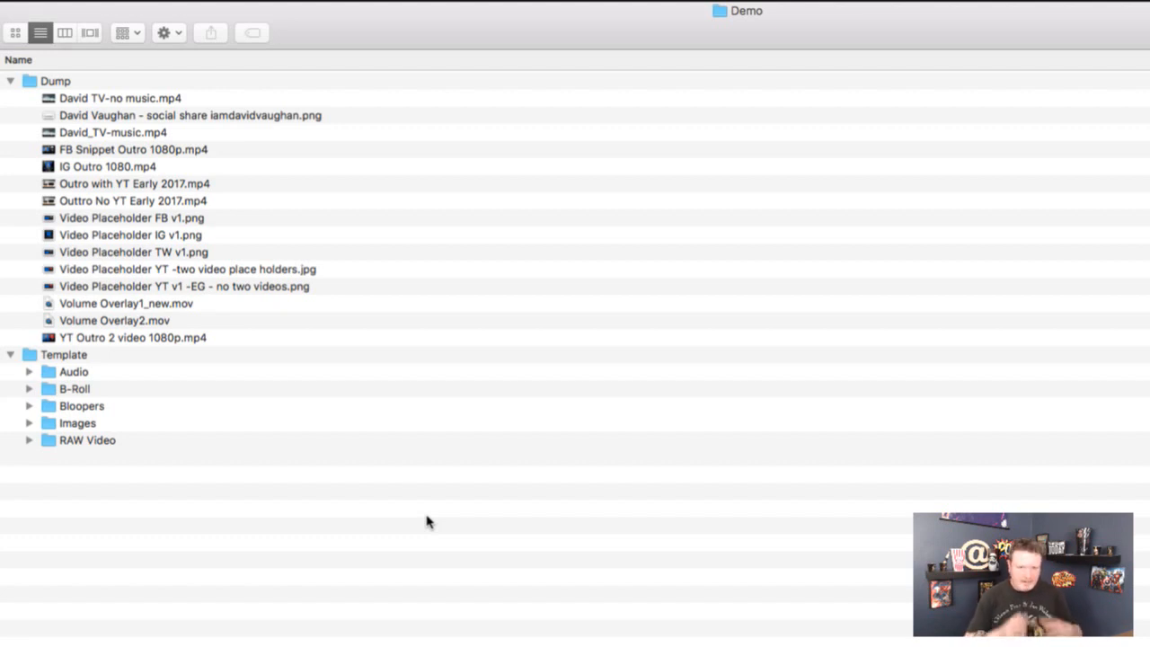
key(super+shift+n)
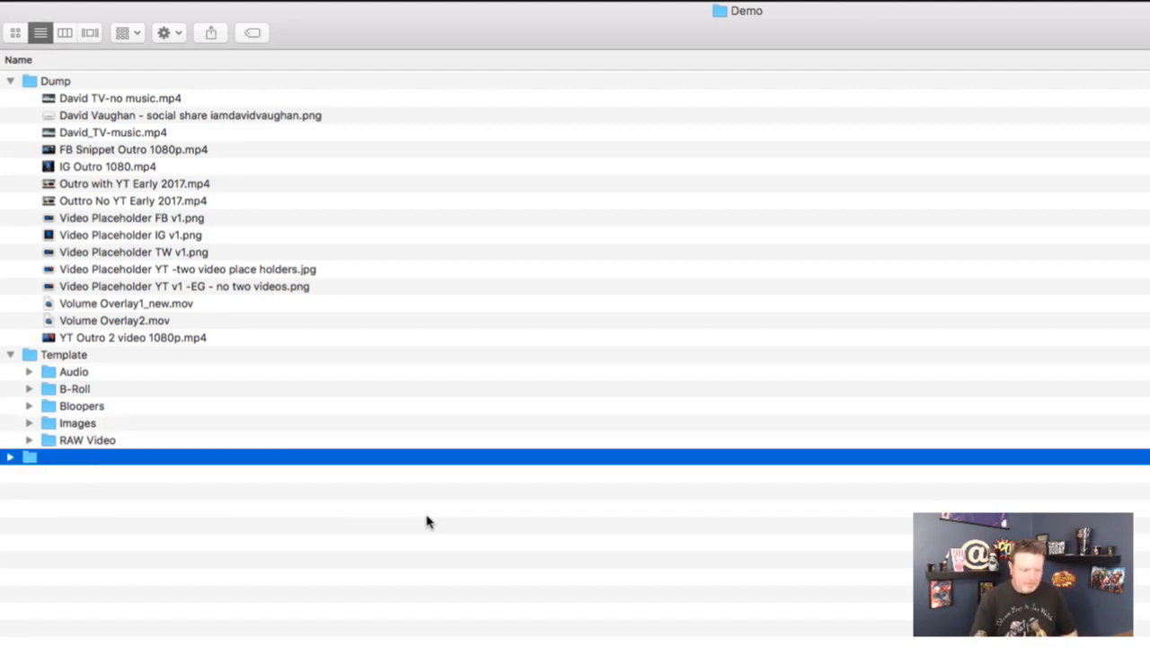
text(Intro)
key(Return)
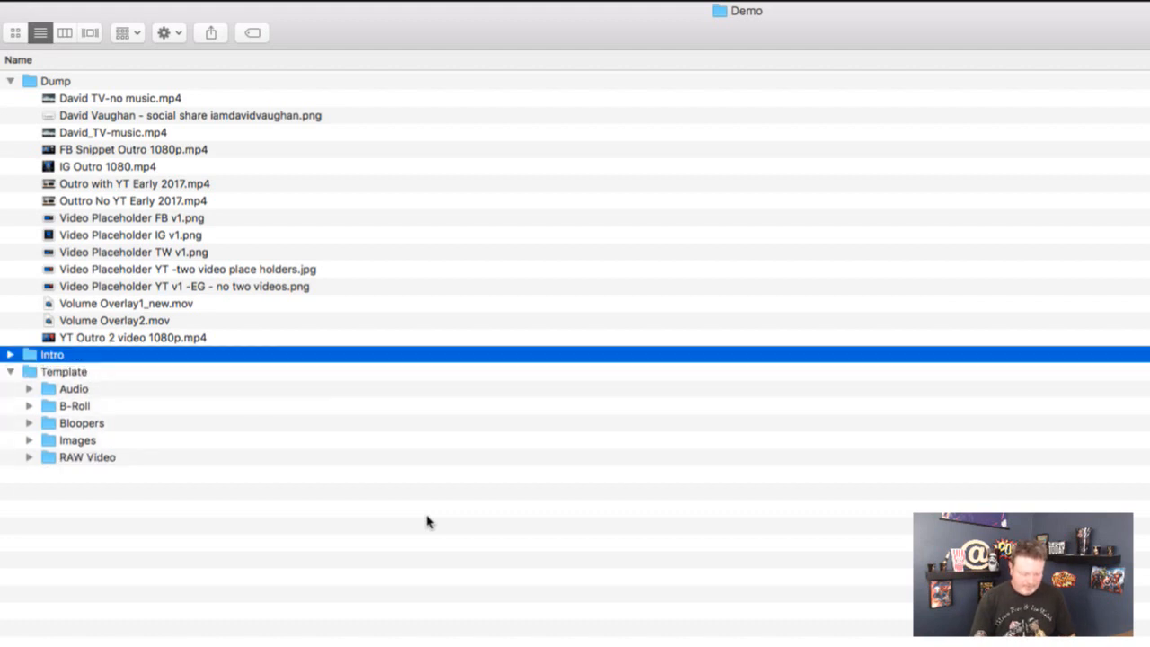
key(super+shift+n)
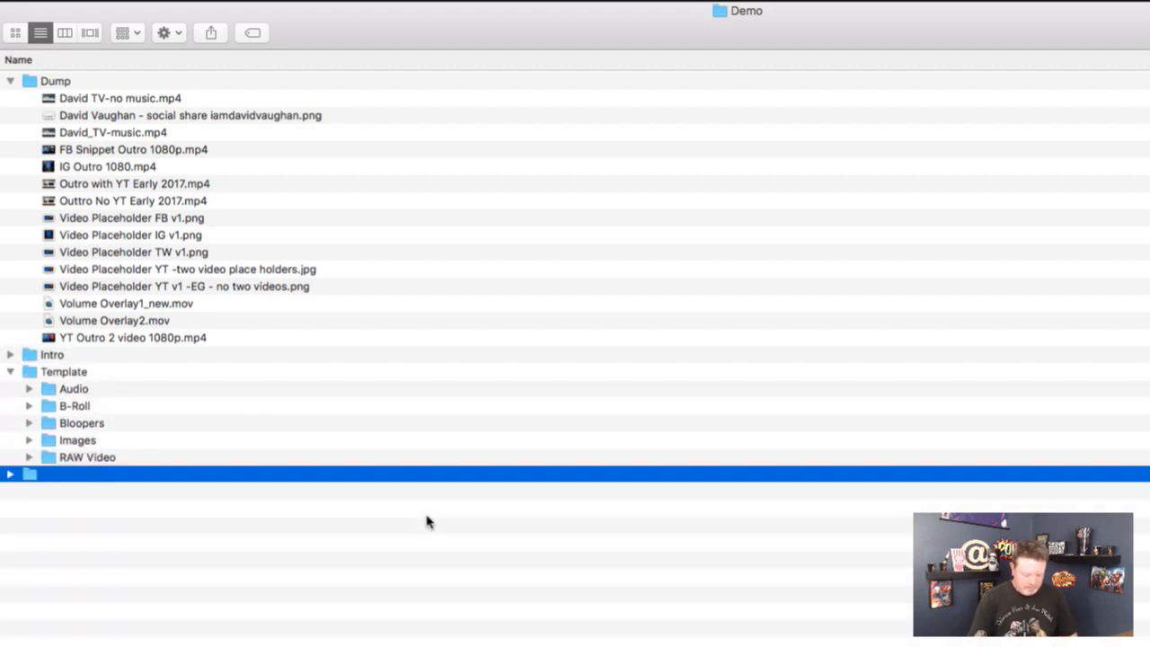
text(Outro)
key(Return)
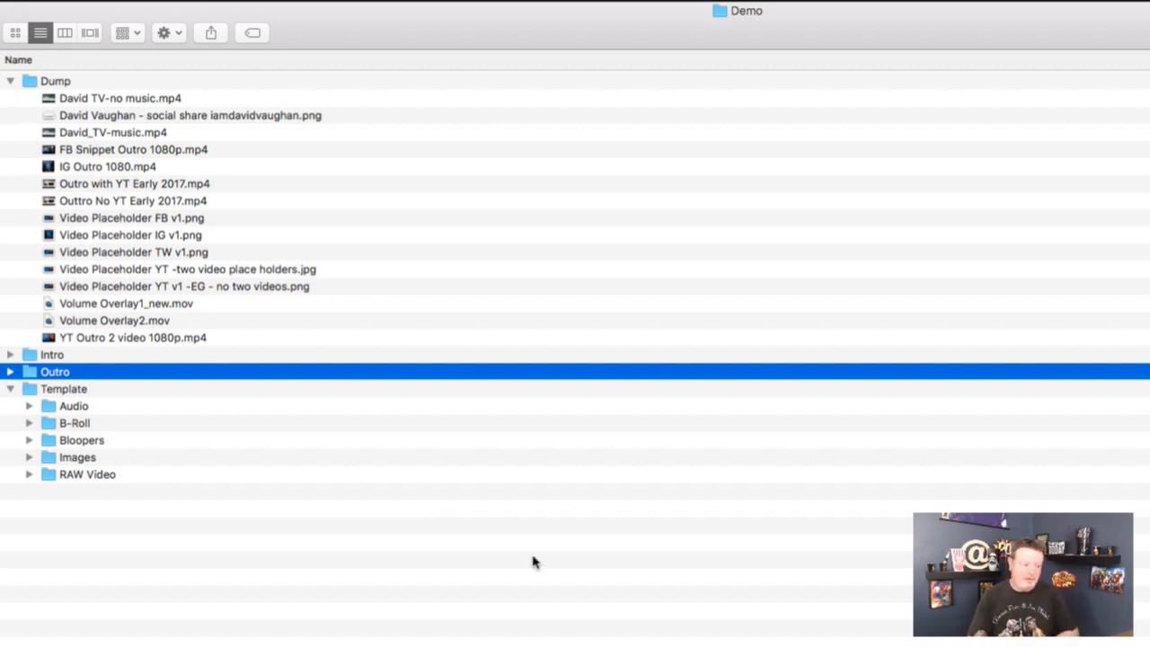
Create a folder named Screenflow in the Demo folder
key(super+Tab)
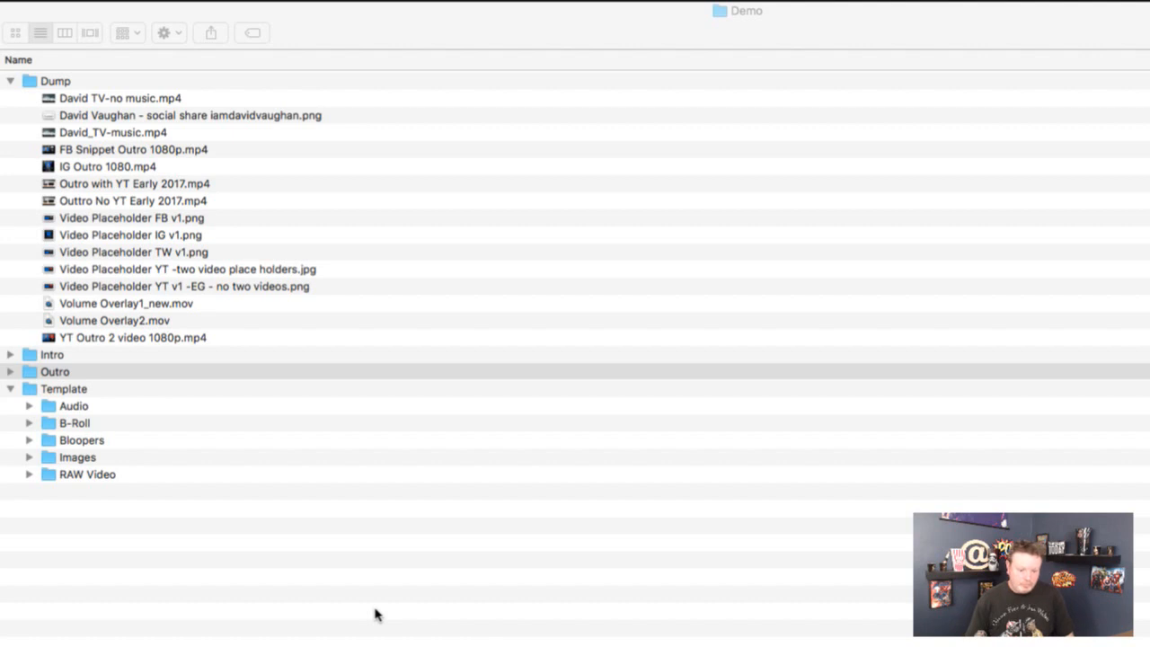
key(super+Tab)
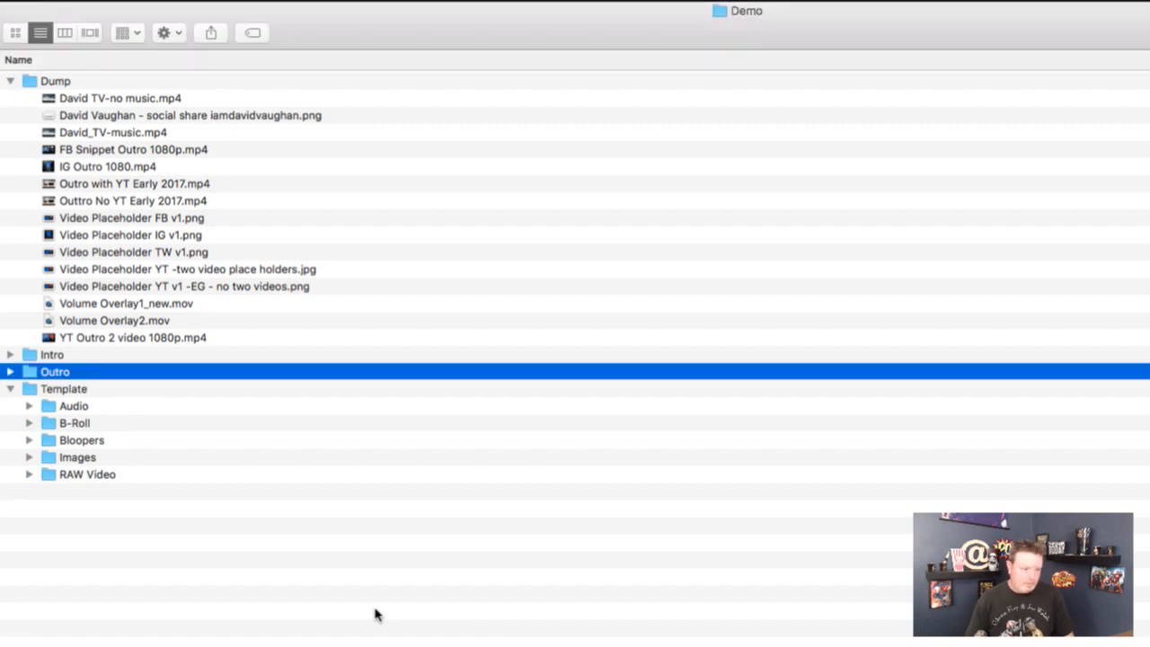
key(shift+super+n)
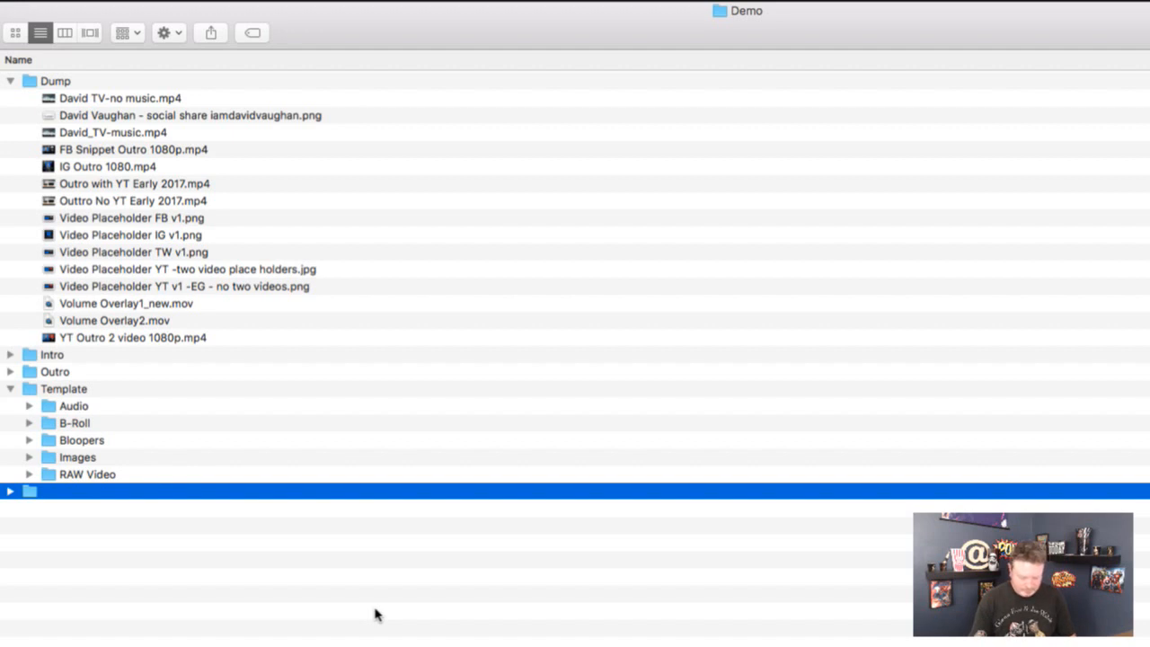
text(Screenflow)
key(Return)
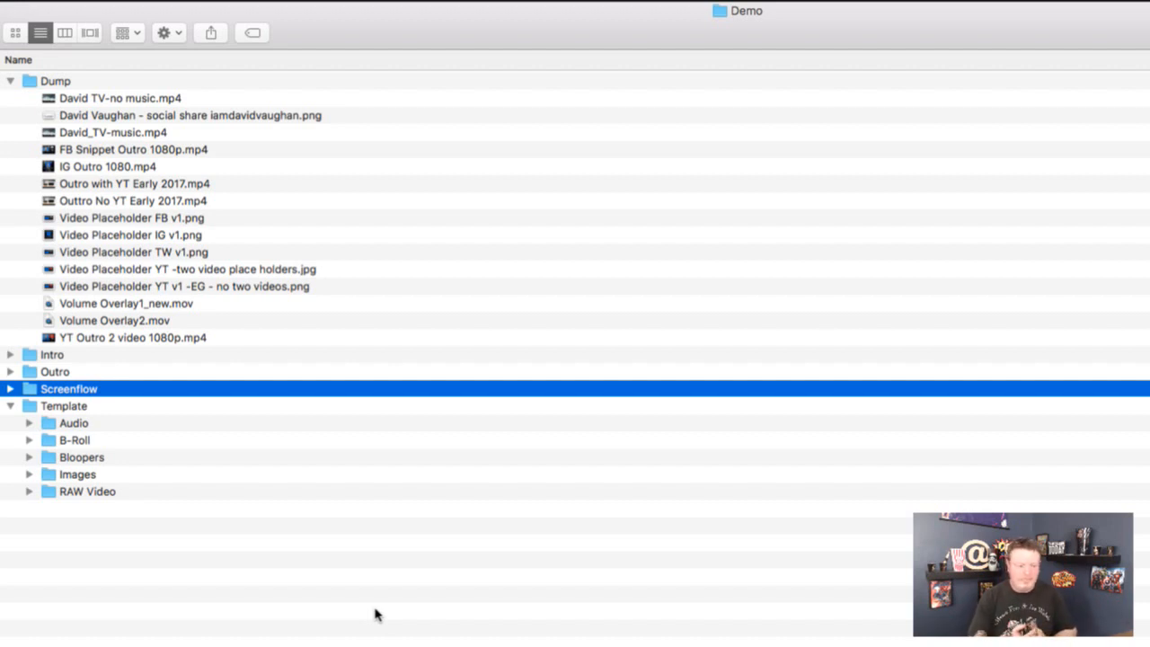
Create a folder named Upload in the Demo folder
key(super+shift+n)
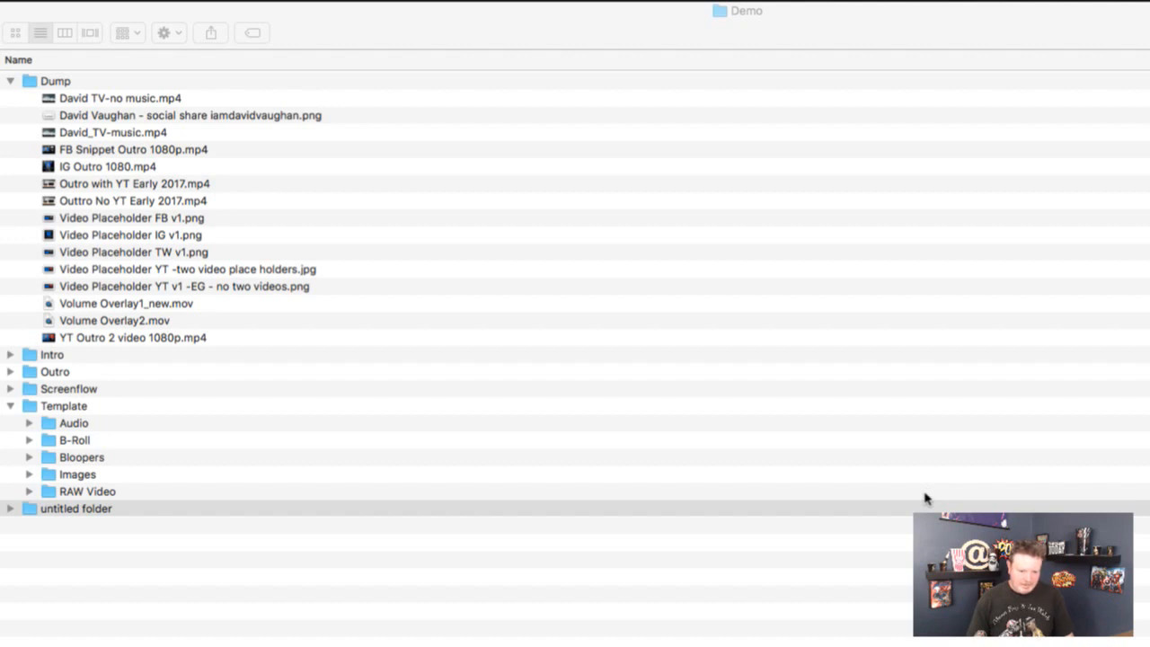
click(939, 529)
key(Return)
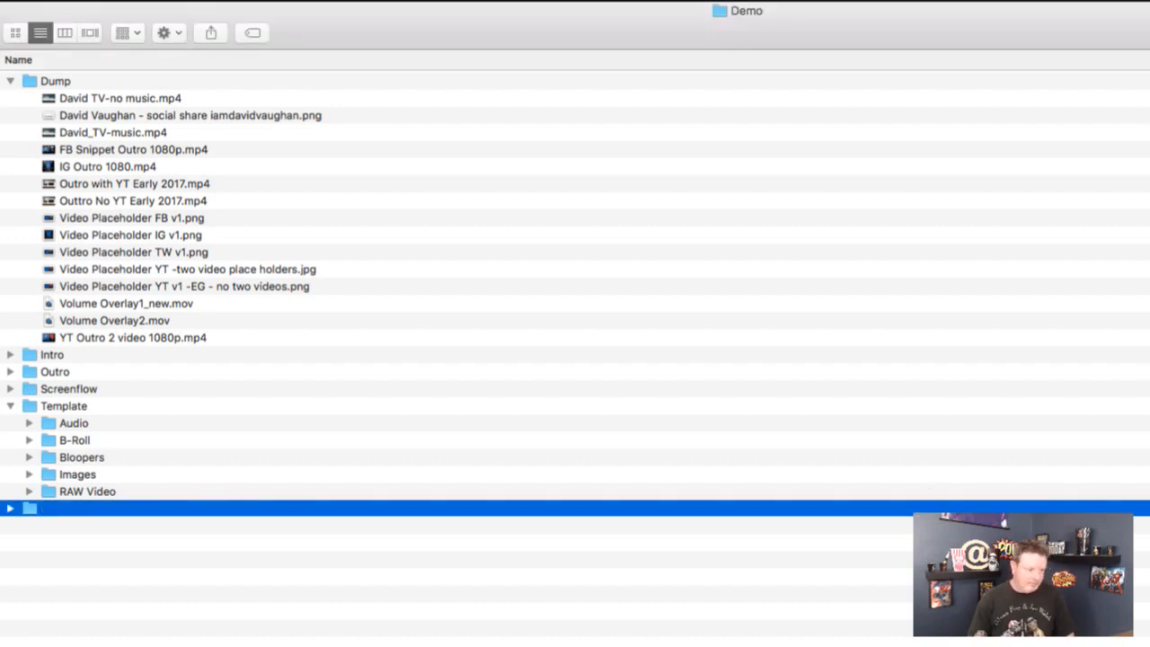
text(Upload)
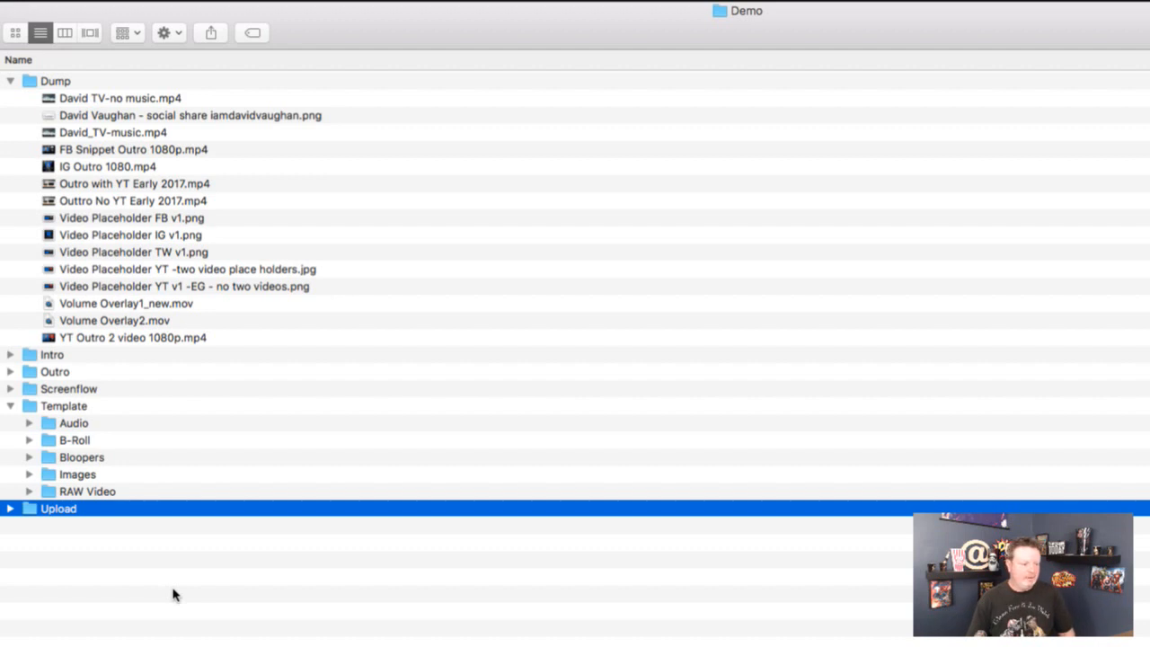
Create three folders named Youtube, FB and IG in the Demo folder
key(super+shift+n)
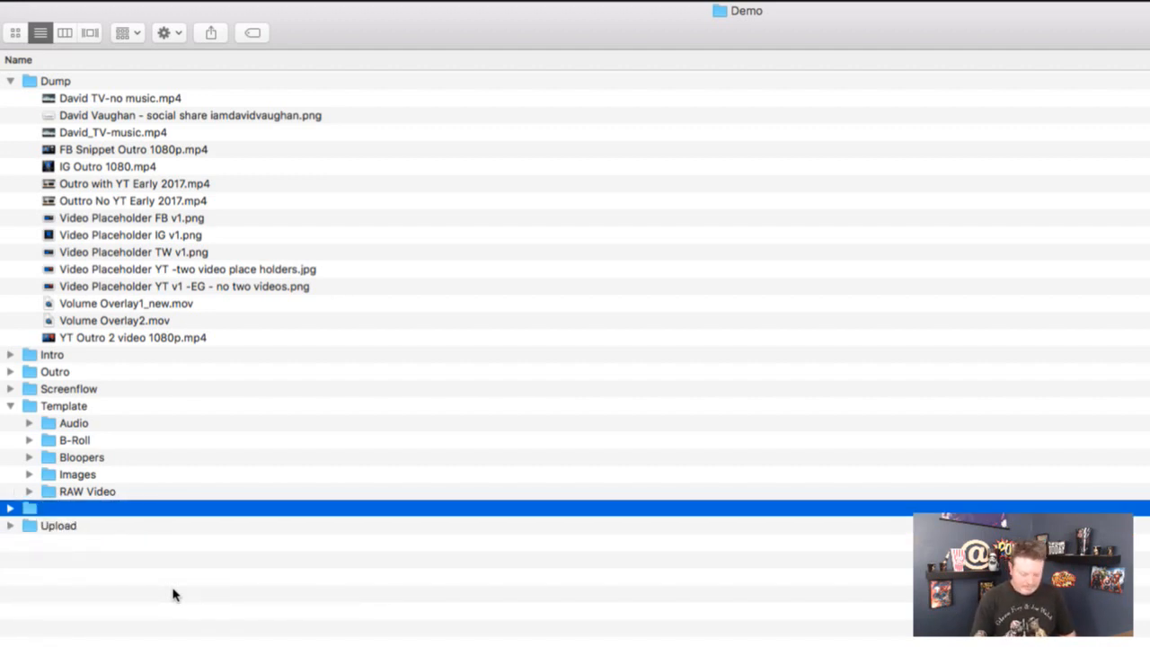
text(Youtube)
key(Return)
key(super+shift+n)
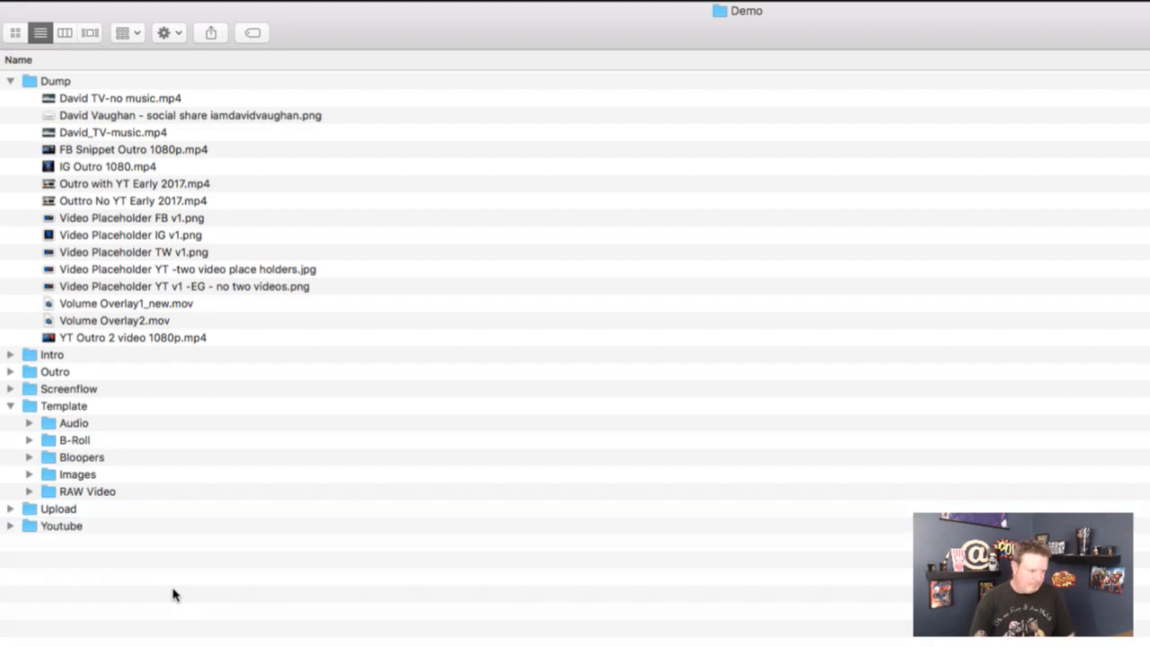
text(FB)
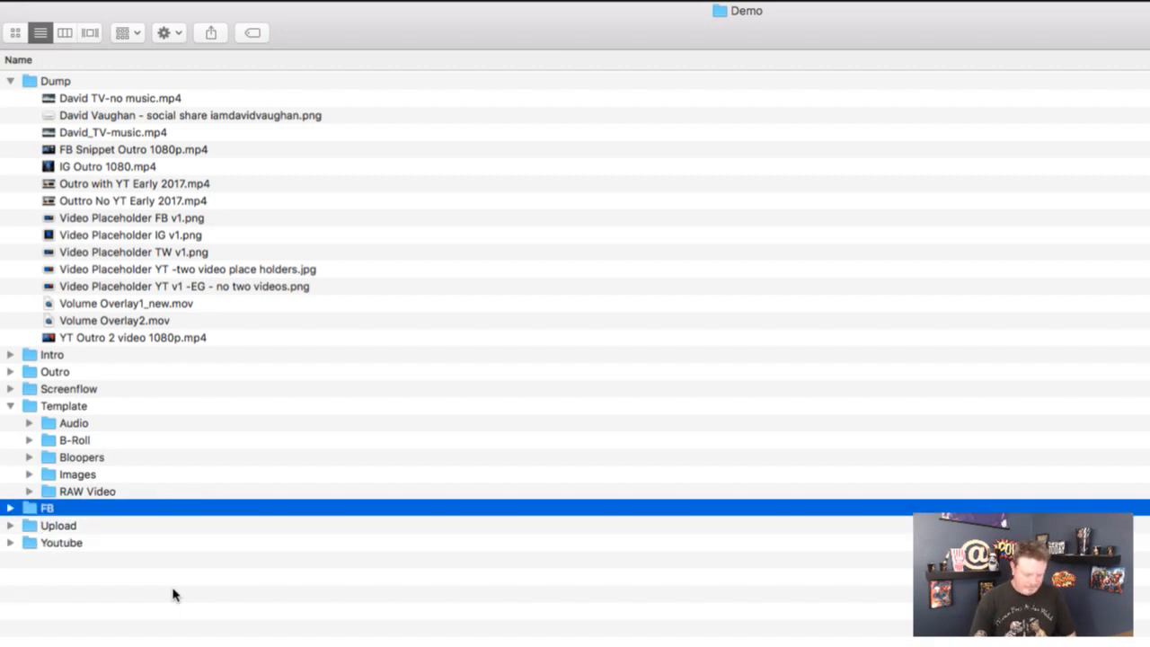
key(Return)
key(super+shift+n)
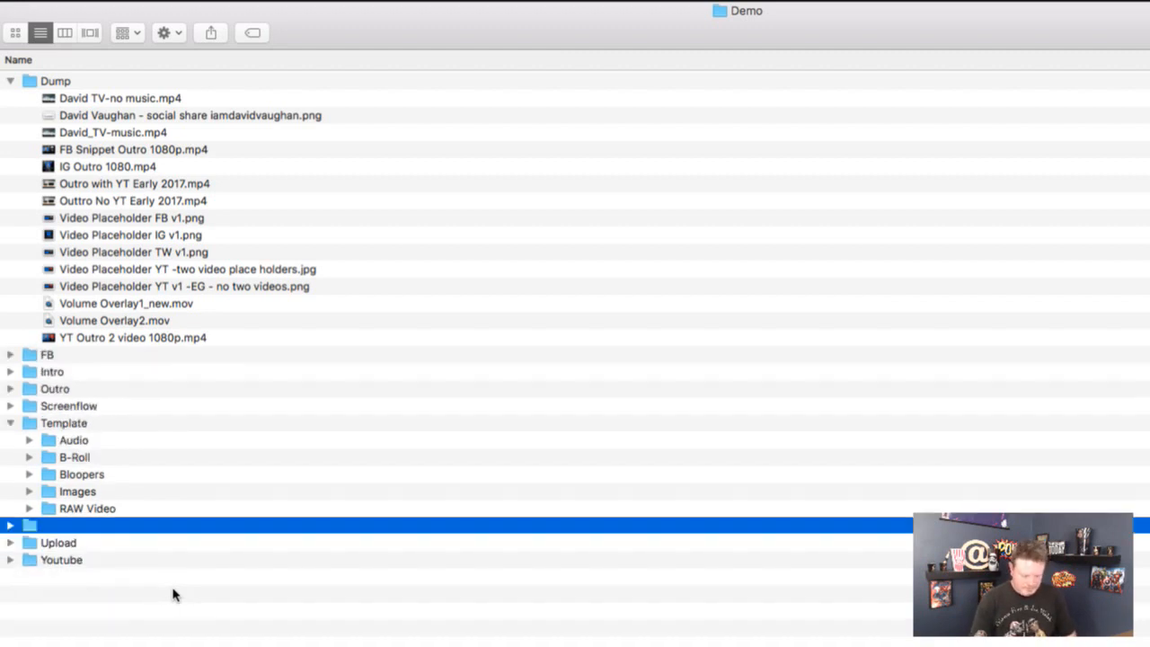
text(IG)
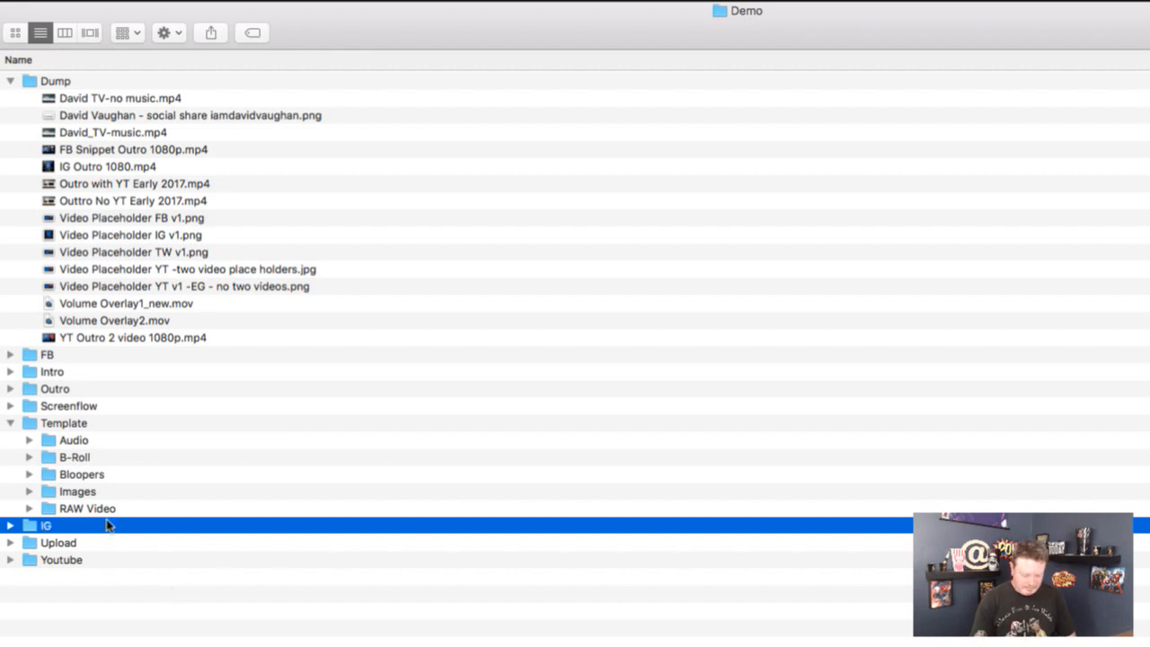
key(Return)
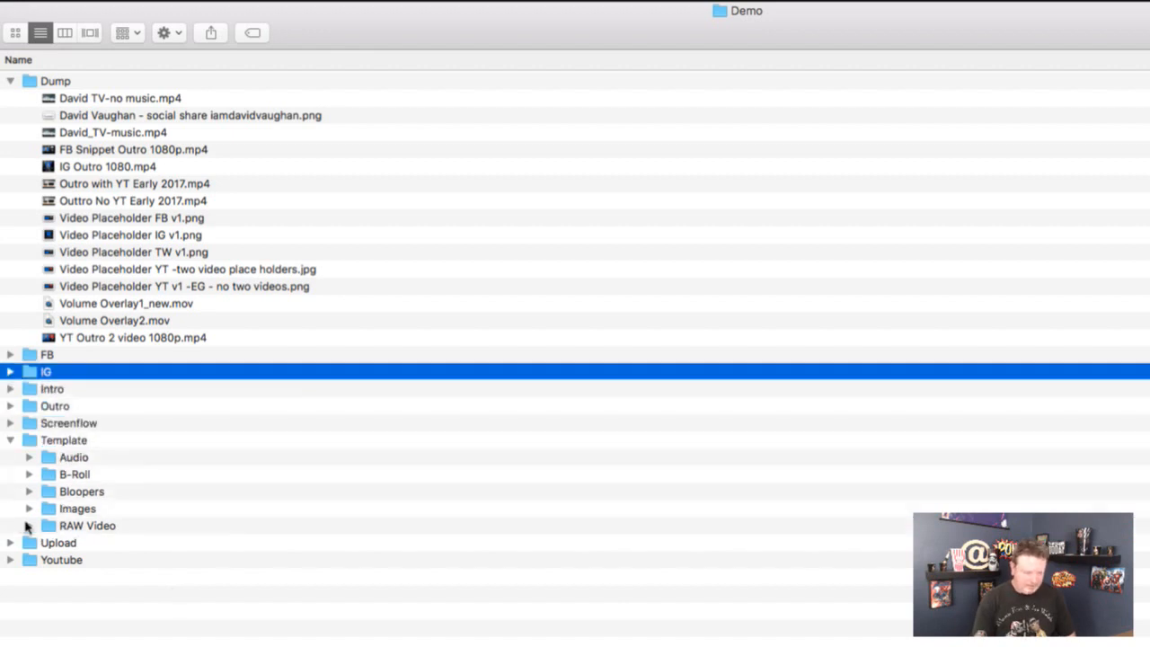
Move the FB, IG and Youtube folders into the Upload folder, ending back in the Demo folder
super+click(32, 357)
drag(31, 357, 36, 540)
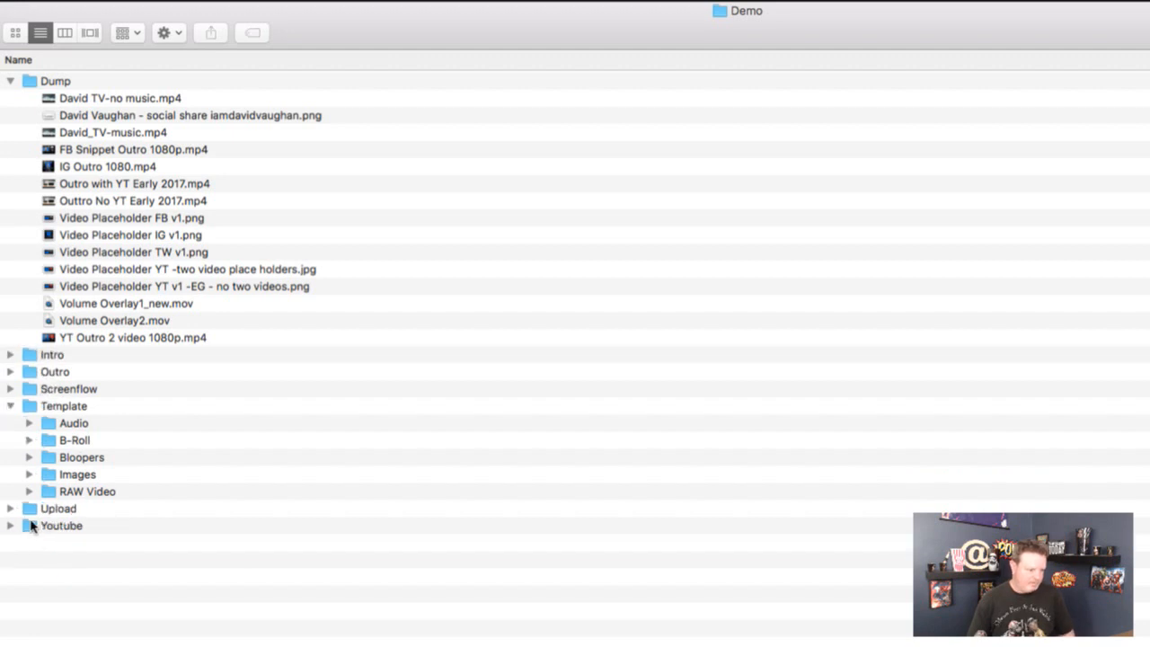
click(32, 510)
double_click(32, 510)
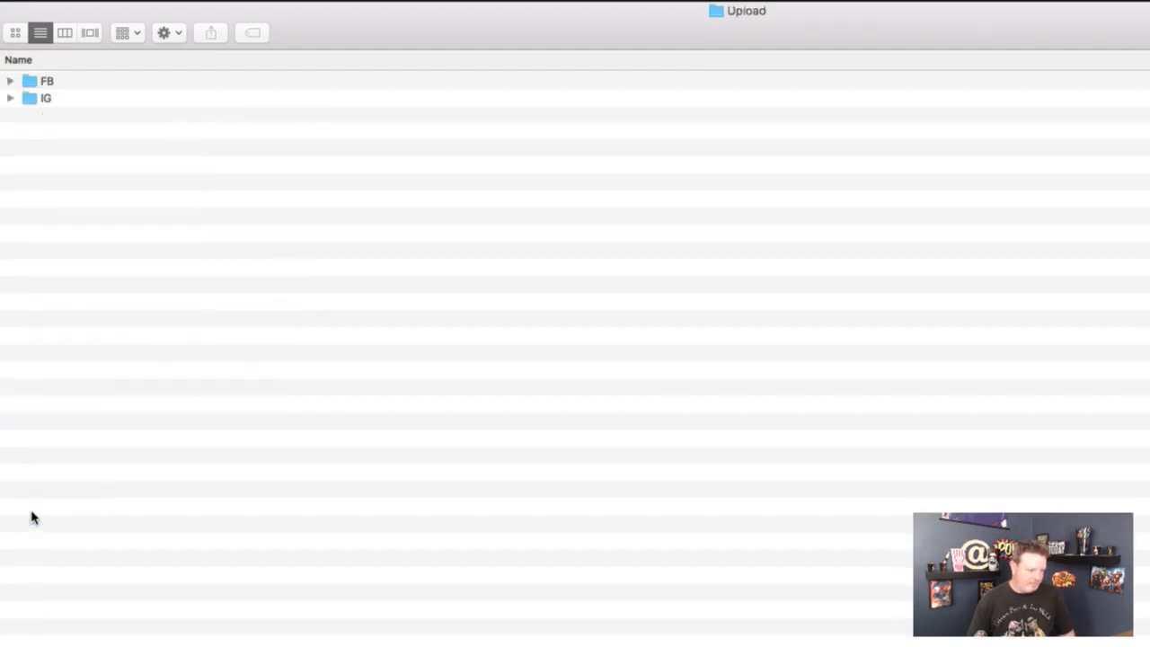
key(y)
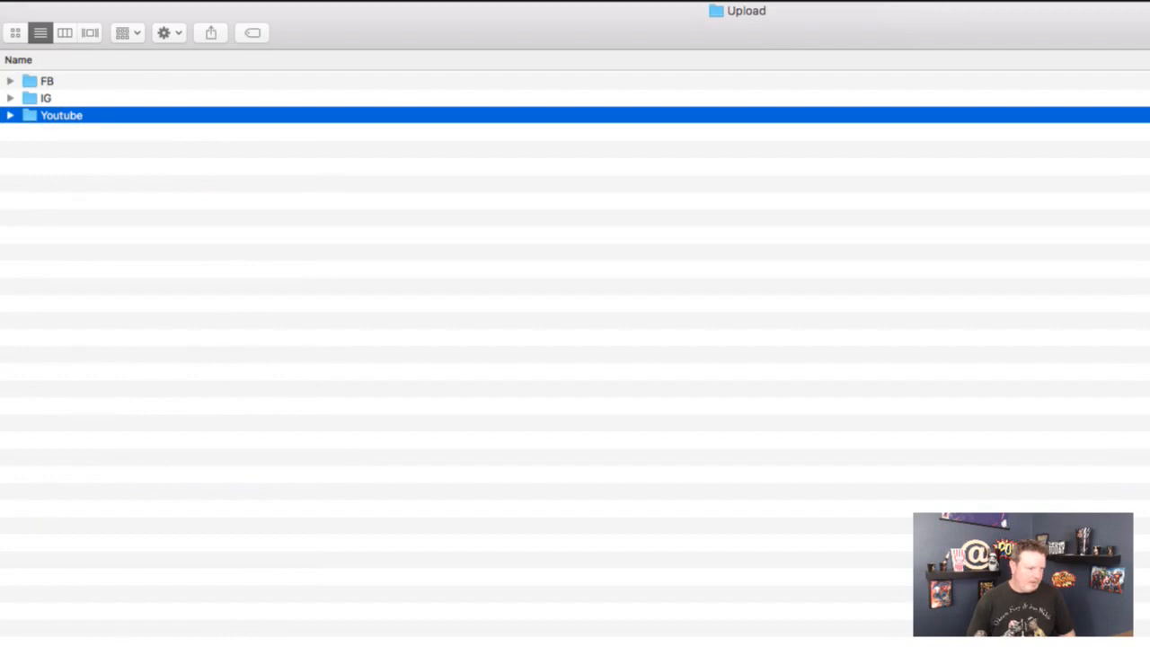
key(super+bracketleft)
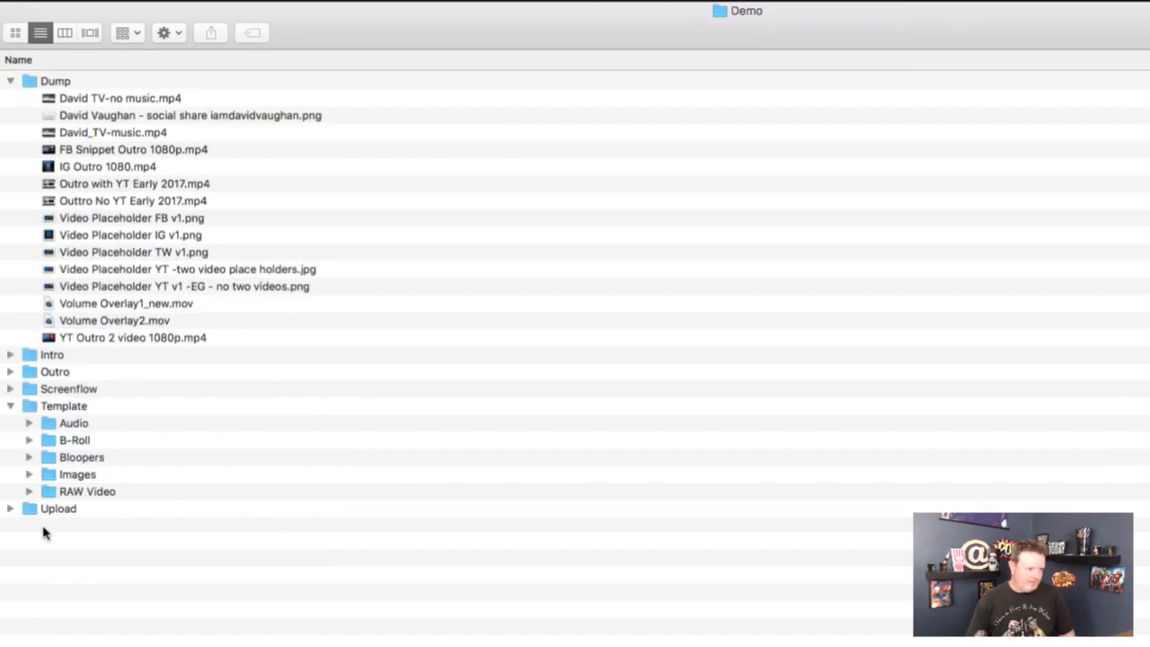
Expand the Upload, Outro and Intro folders to check their contents
click(11, 509)
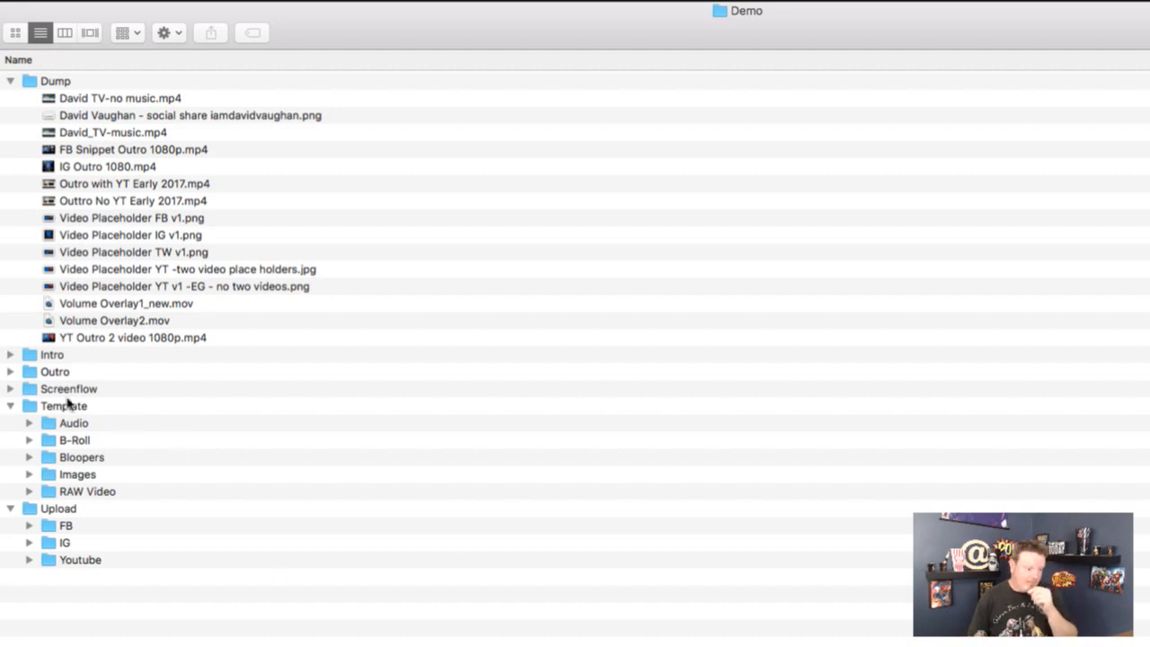
click(11, 372)
click(9, 355)
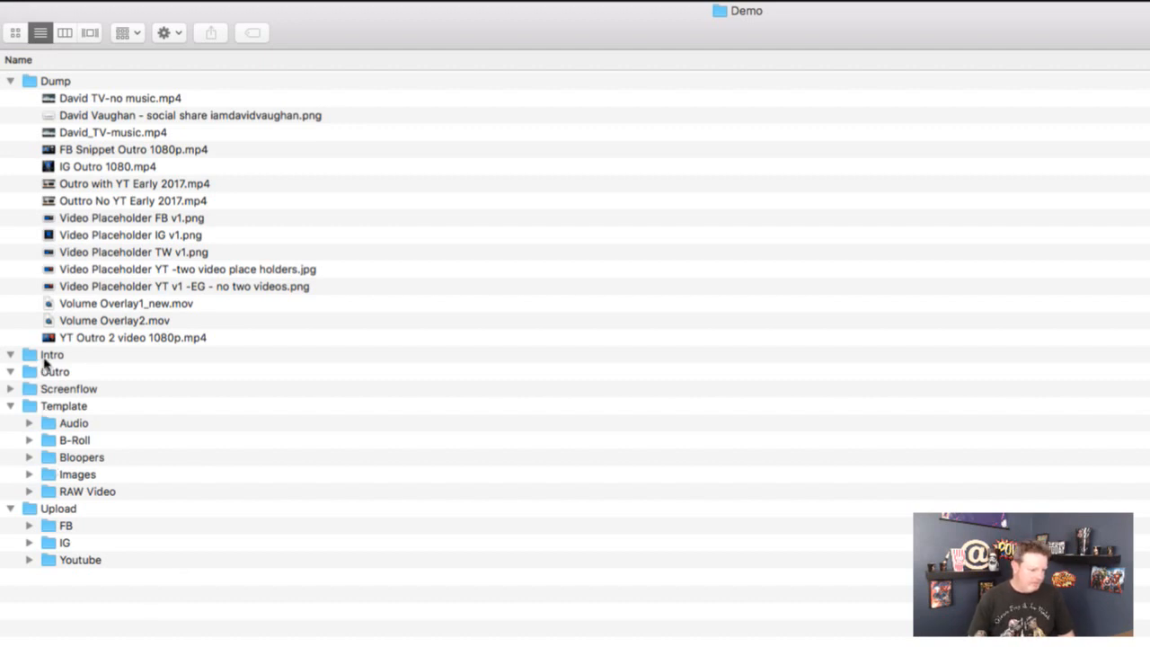
Collapse the Upload folder and move it into the Template folder
click(10, 509)
click(31, 423)
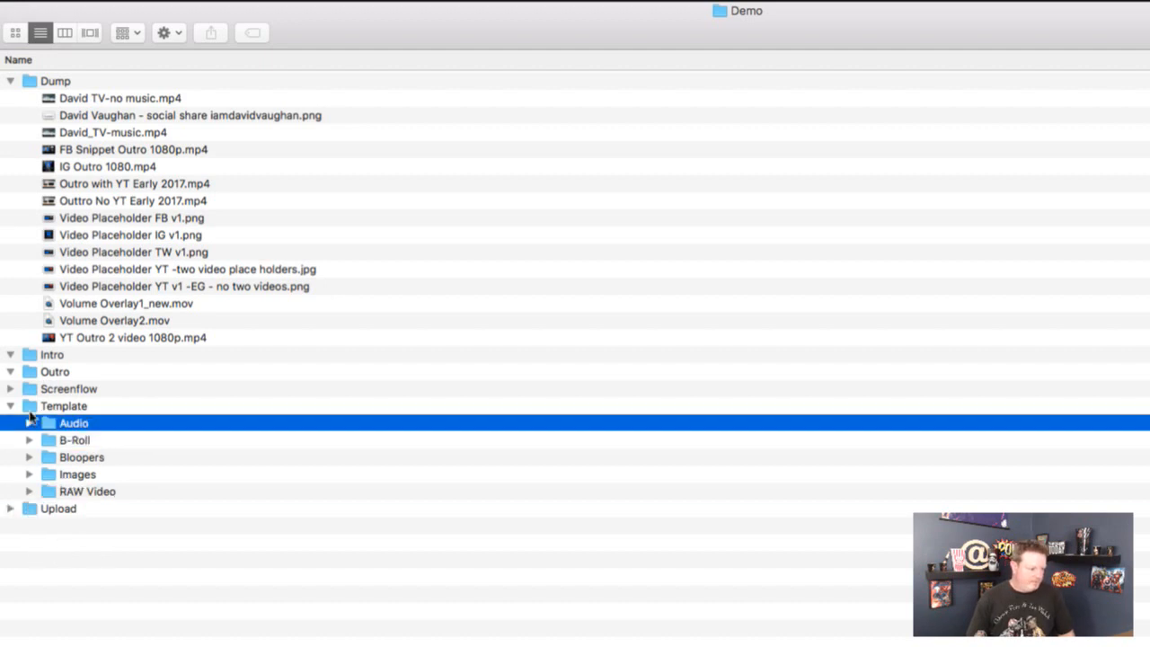
click(32, 406)
drag(29, 407, 29, 406)
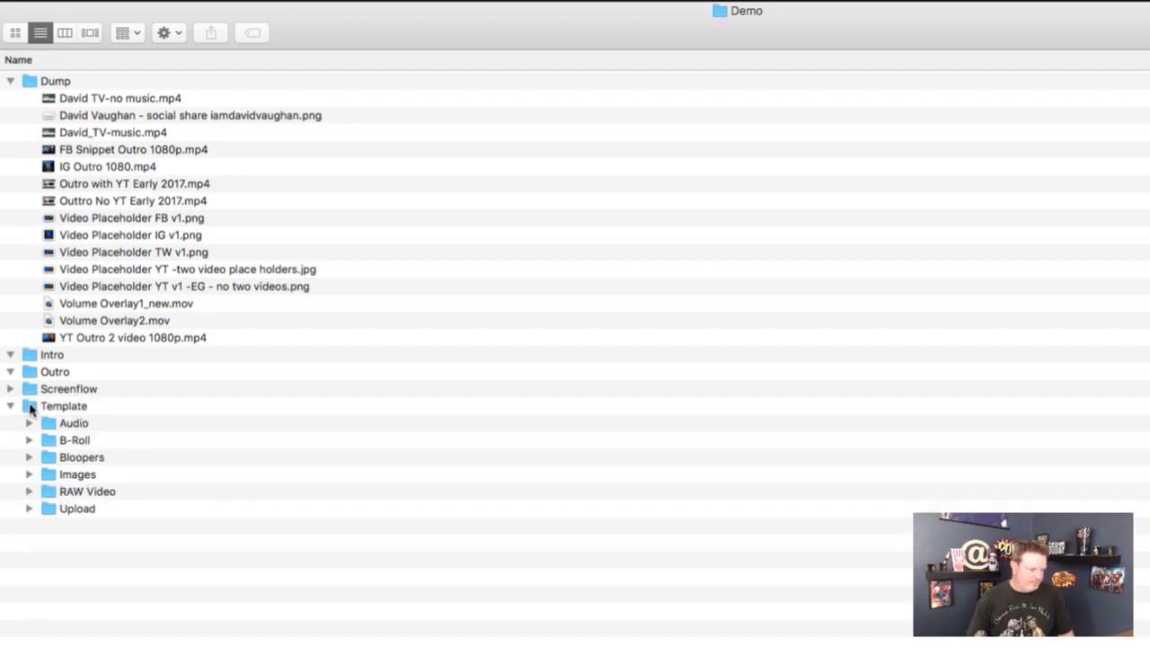
Move the Intro, Outro and Screenflow folders together into the Template folder
click(25, 354)
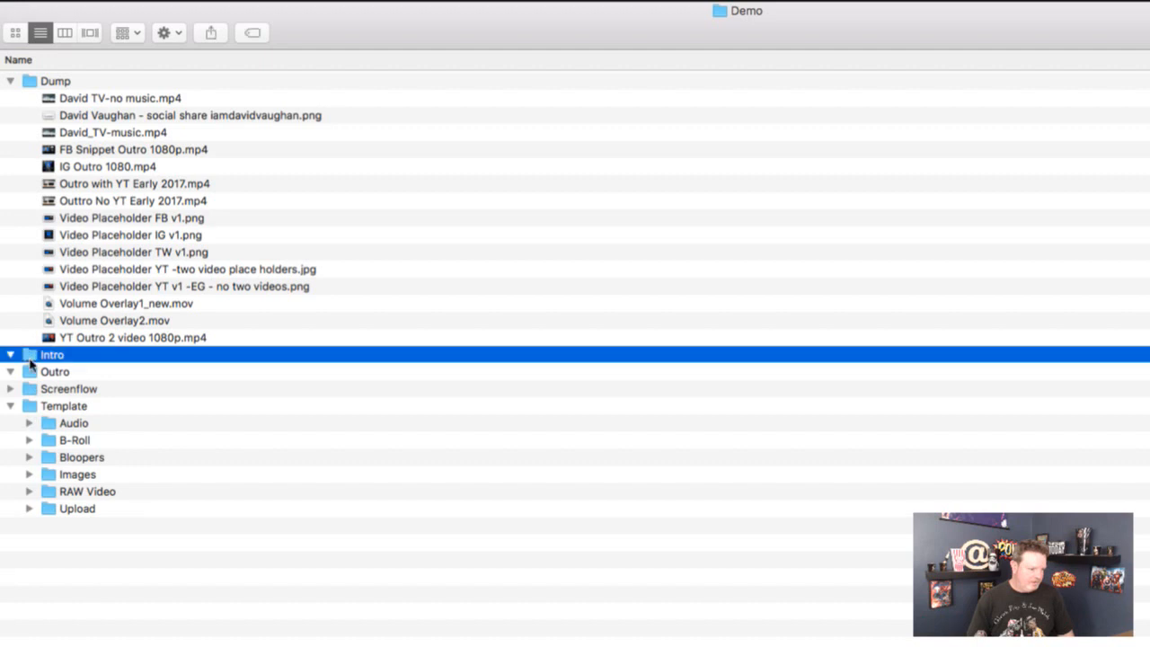
shift+click(30, 371)
shift+click(31, 388)
drag(31, 388, 30, 408)
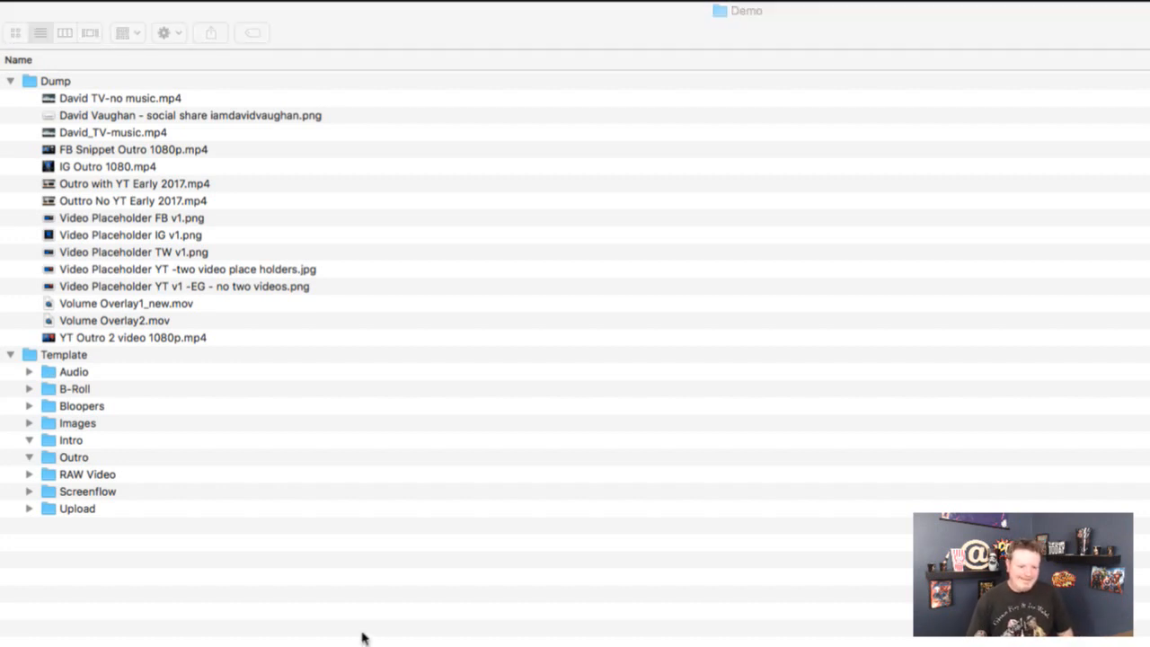
Rename the Images folder inside Template to _Images so that it sorts first
click(249, 600)
click(70, 426)
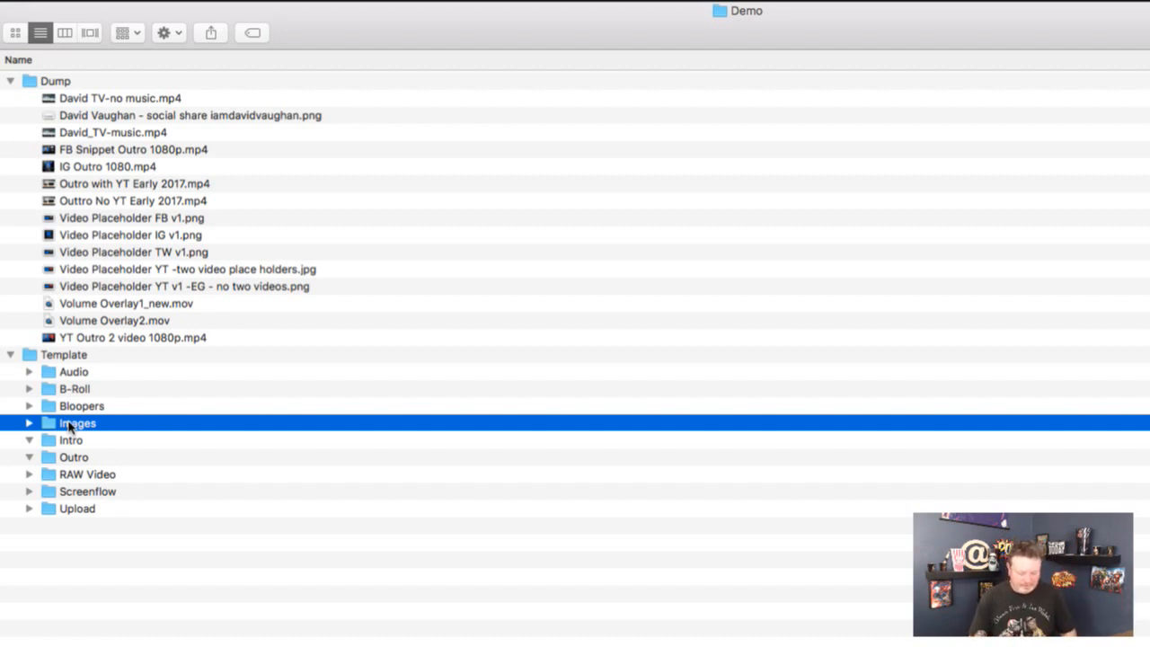
key(Return)
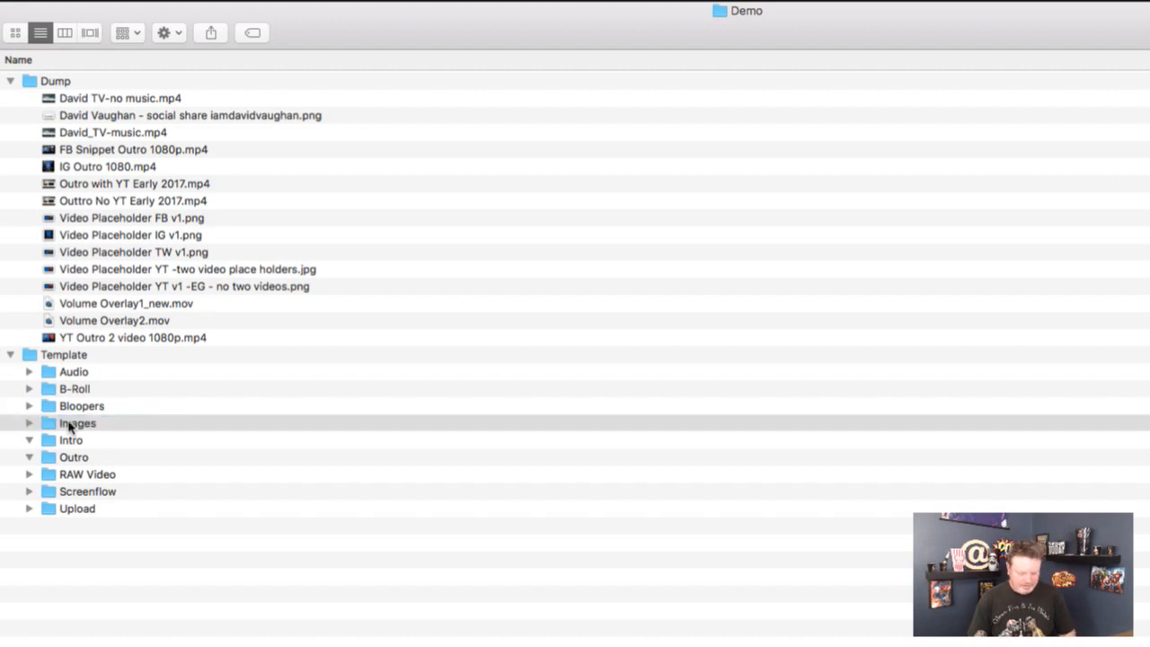
key(BackSpace)
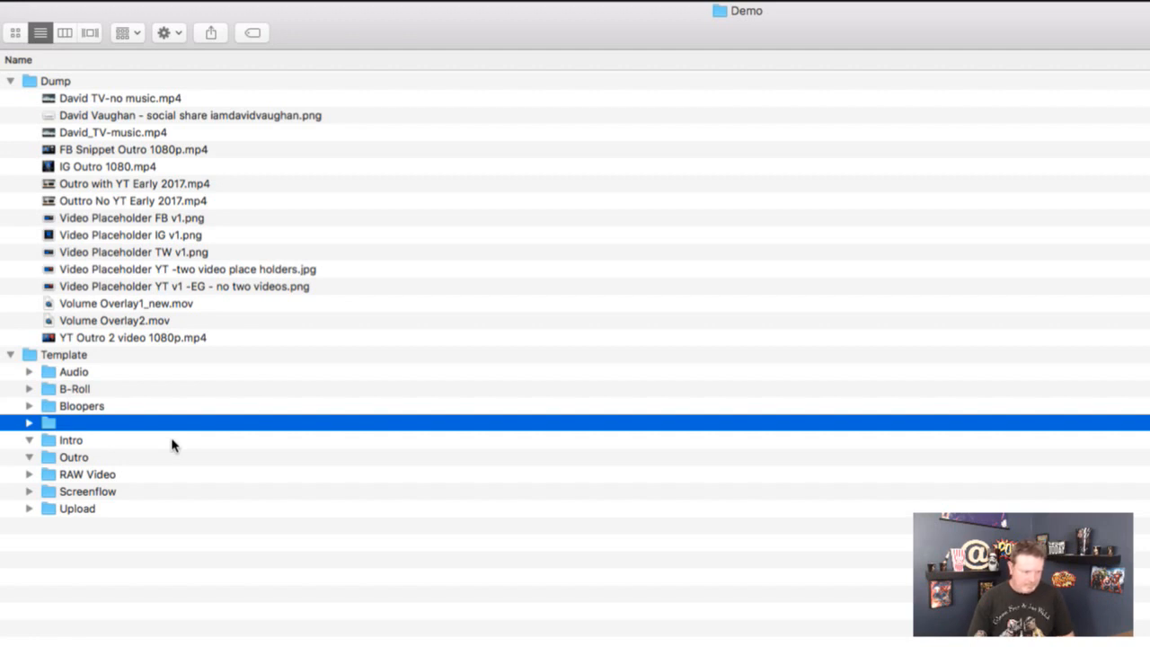
key(Return)
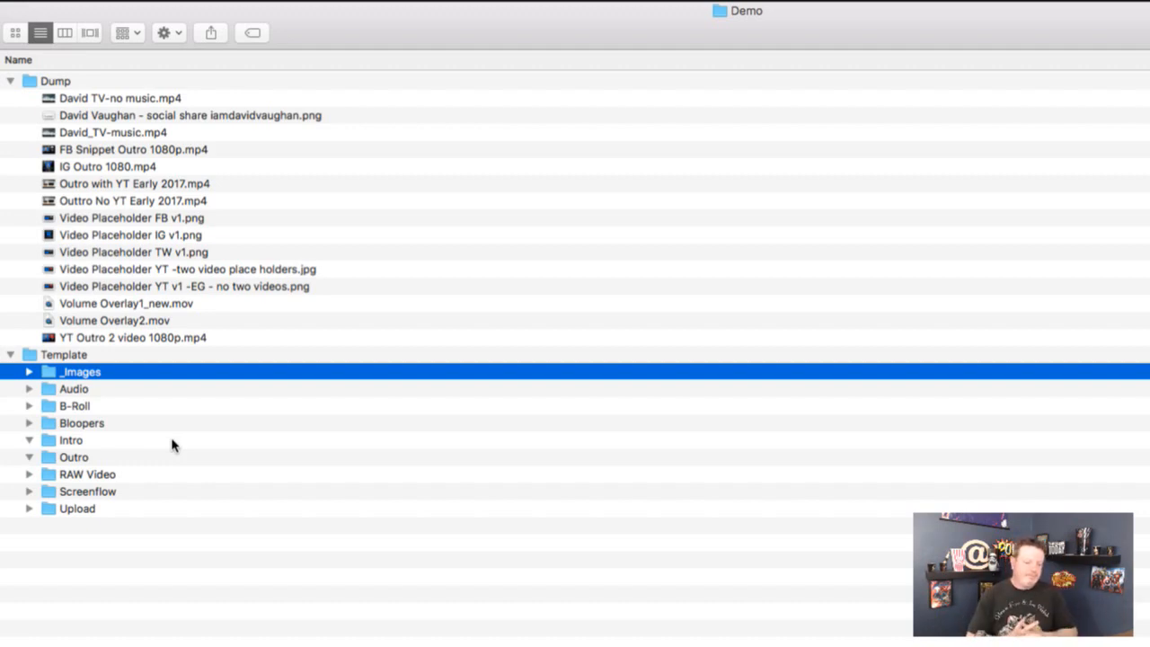
key(super+Tab)
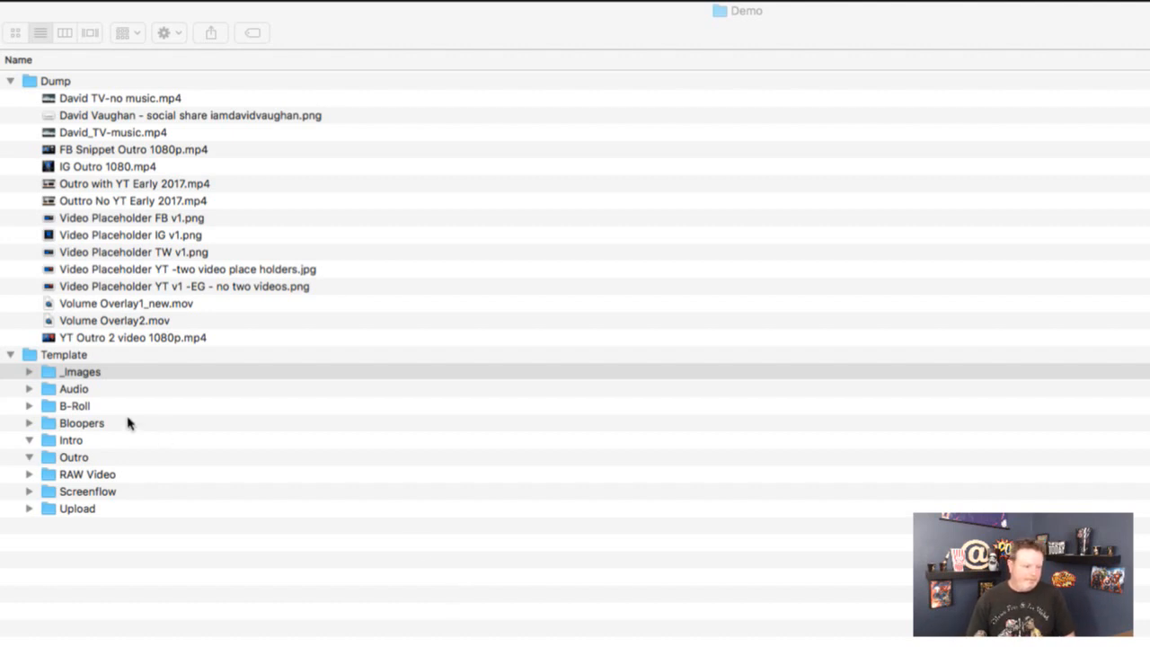
Create a folder named lower thirds, move it into the _Images folder and expand it
click(30, 372)
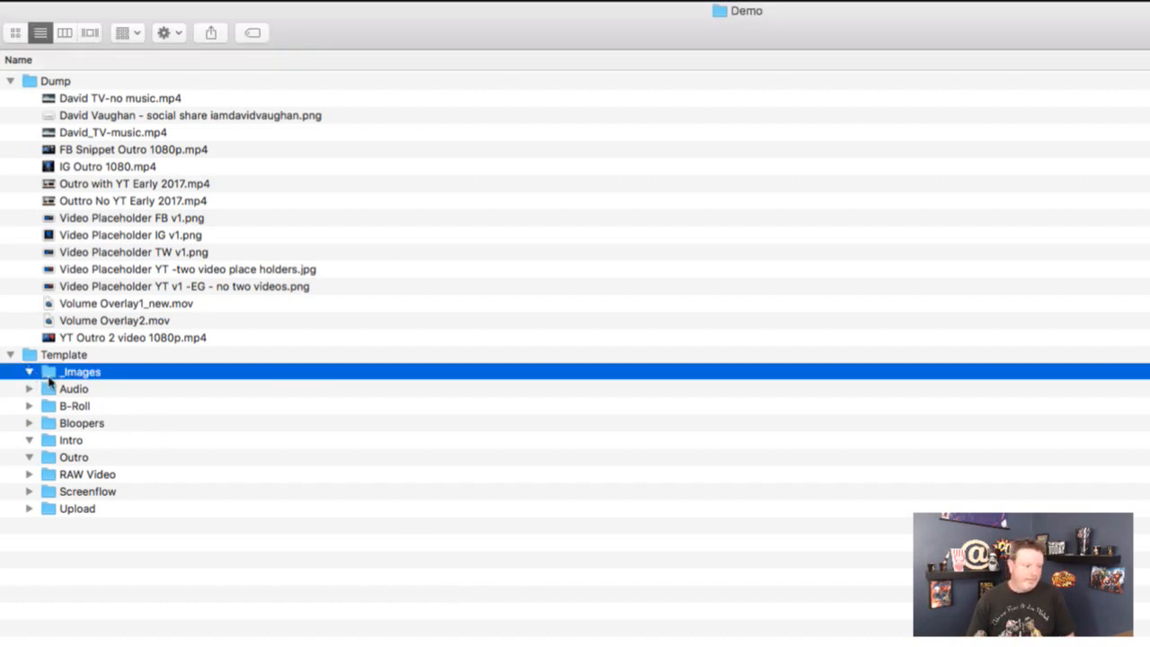
click(141, 557)
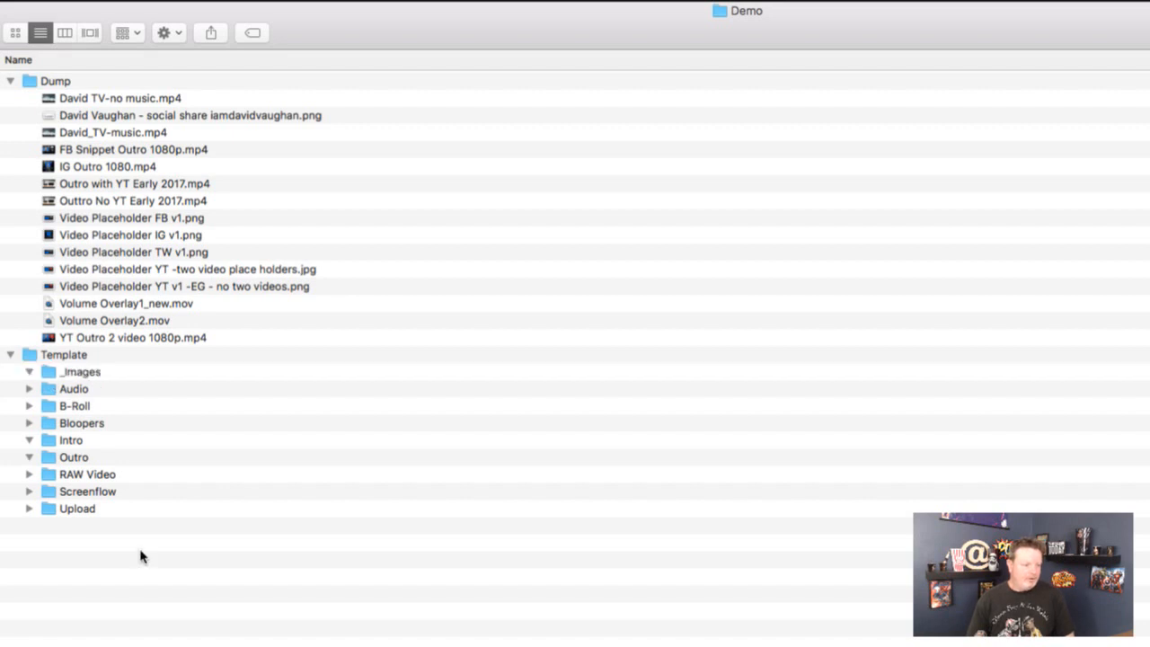
key(super+shift+n)
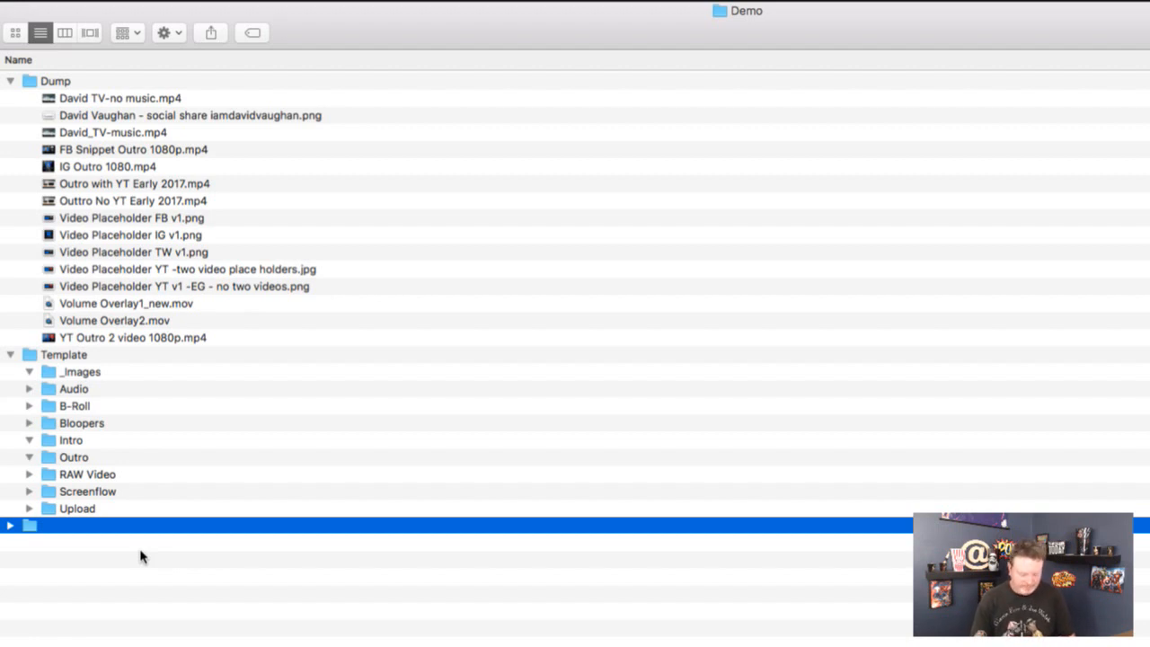
text(lower thirds)
key(Return)
drag(31, 353, 180, 390)
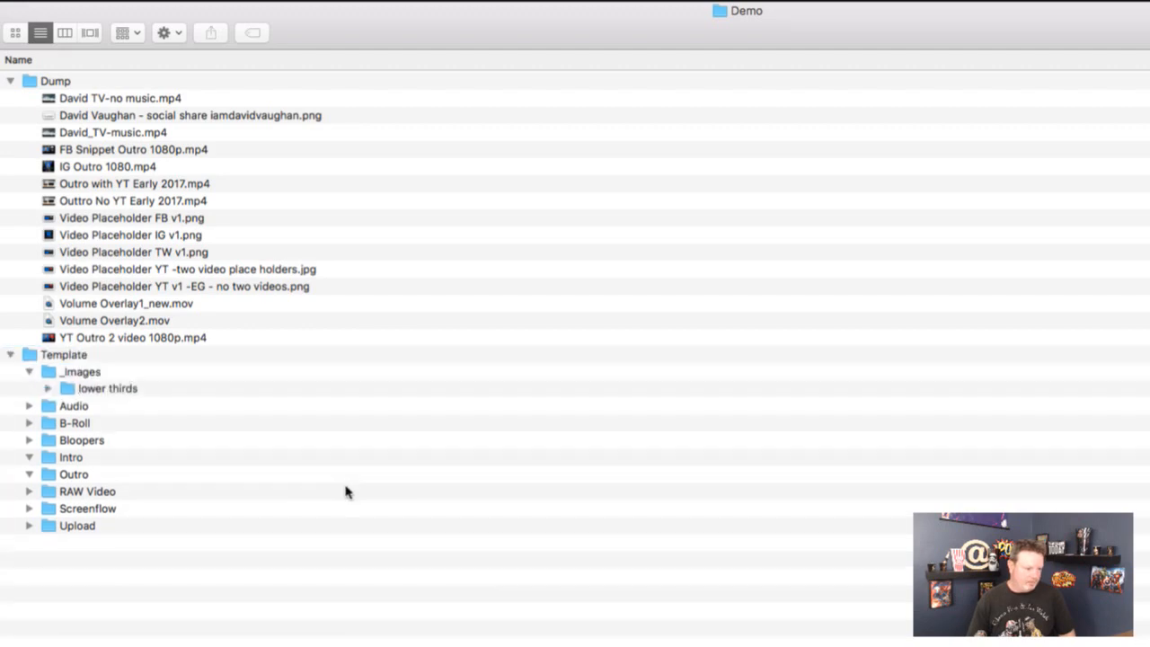
click(48, 388)
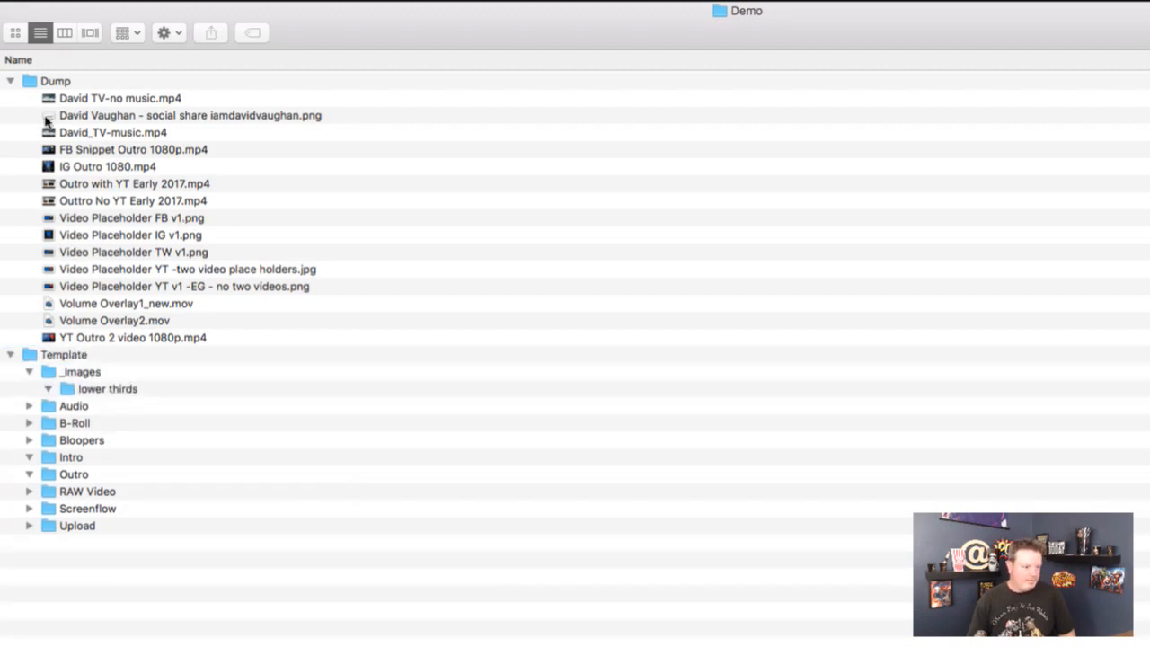
Preview the social share PNG in the Dump folder and move it into the lower thirds folder
click(112, 118)
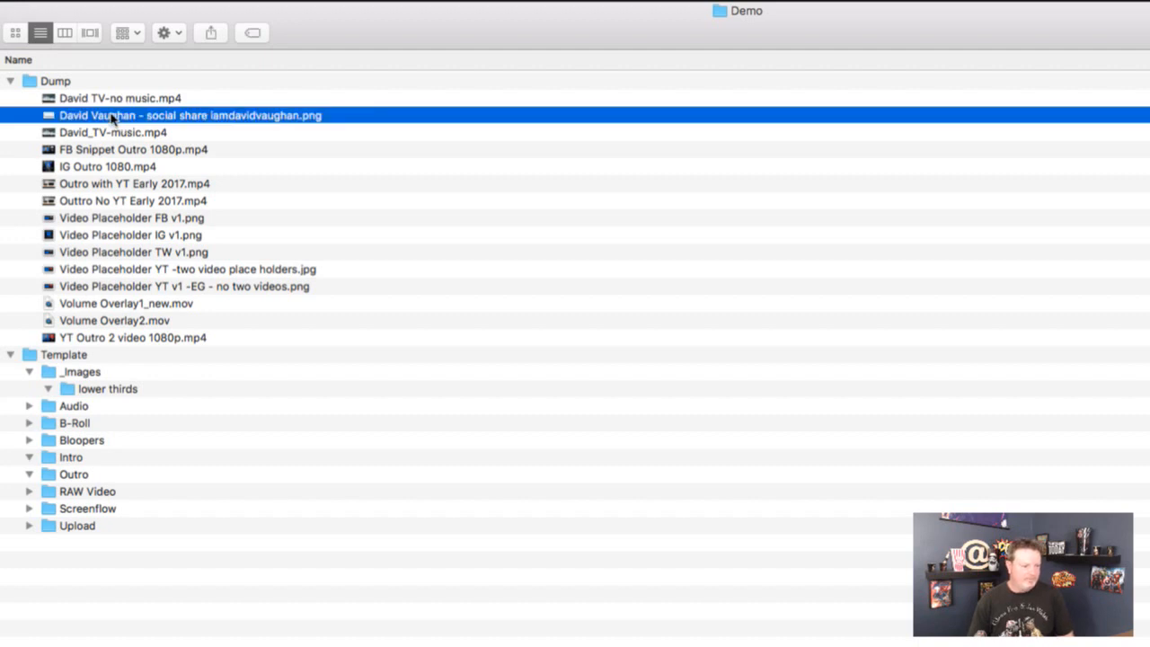
key(space)
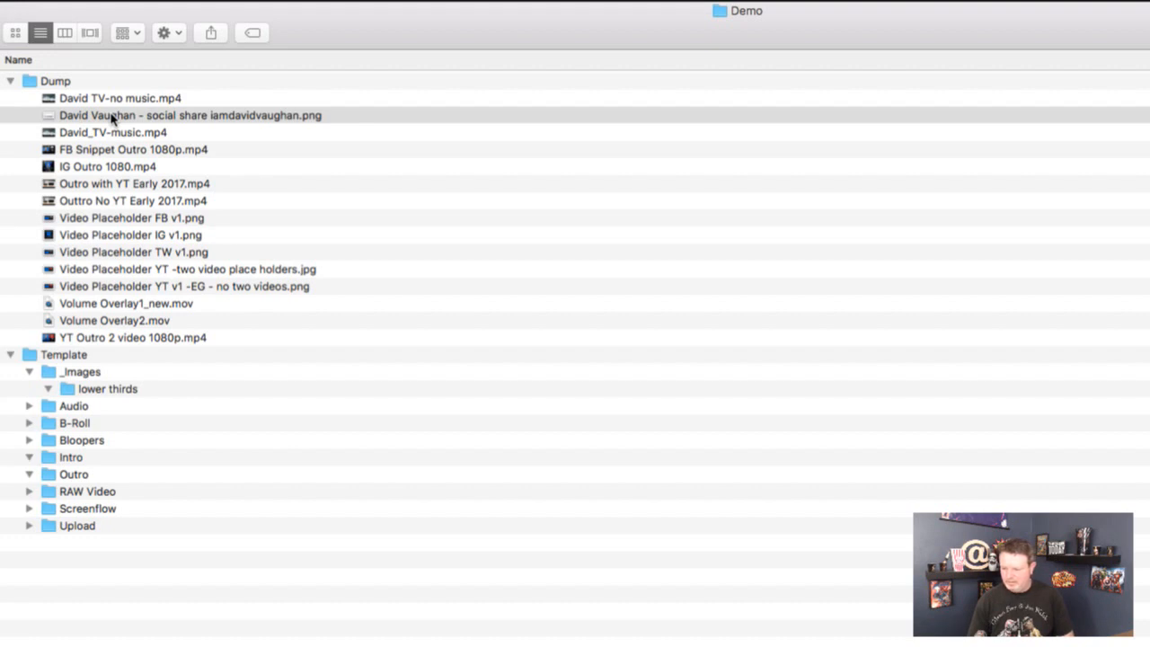
key(space)
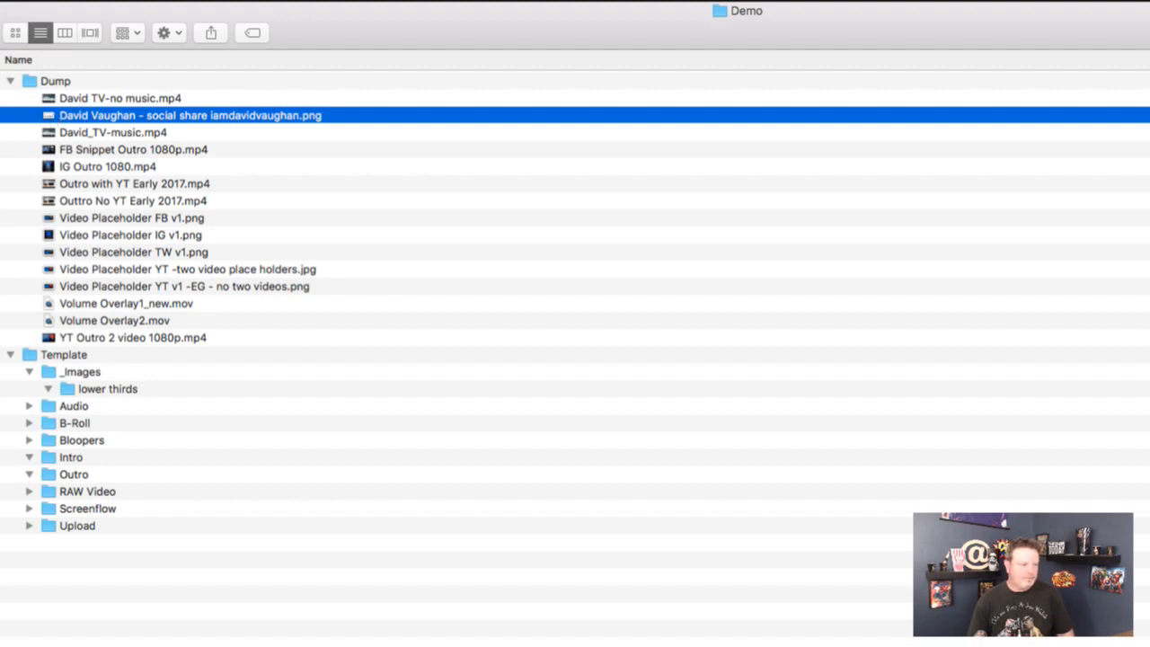
key(super+Tab)
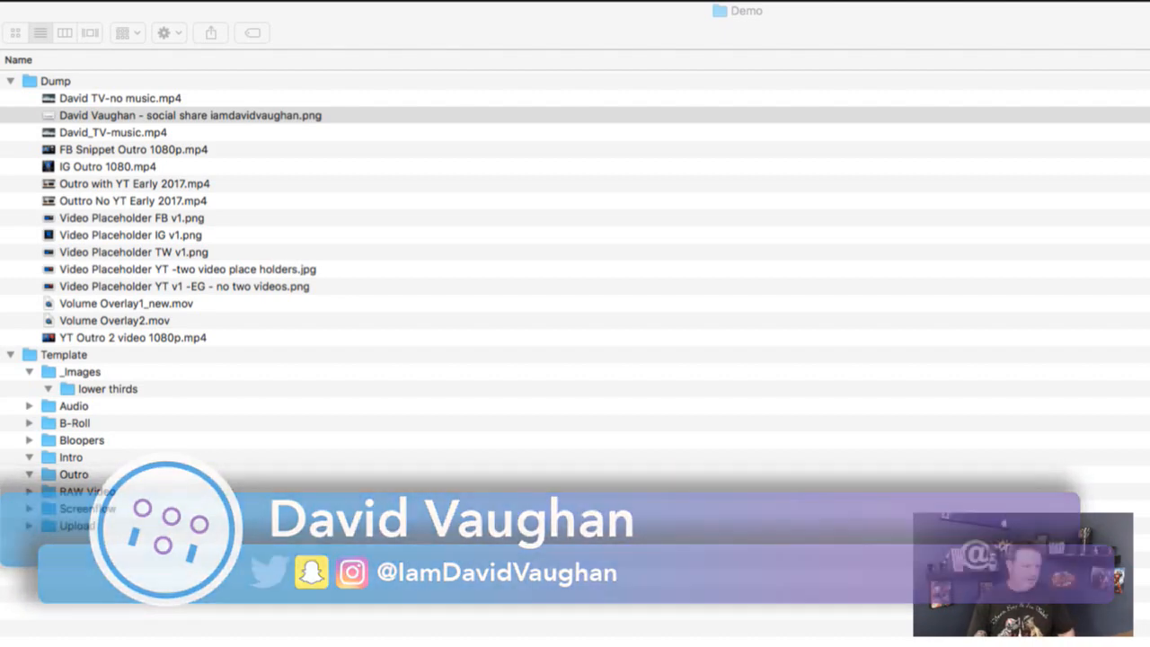
click(833, 574)
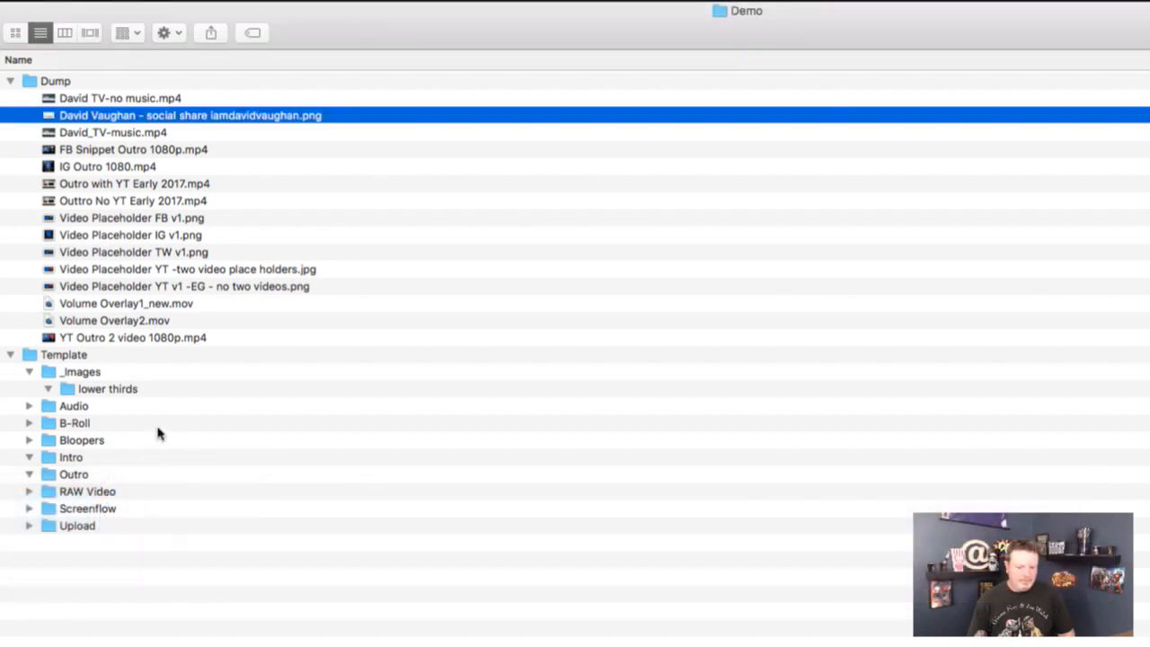
drag(54, 116, 99, 387)
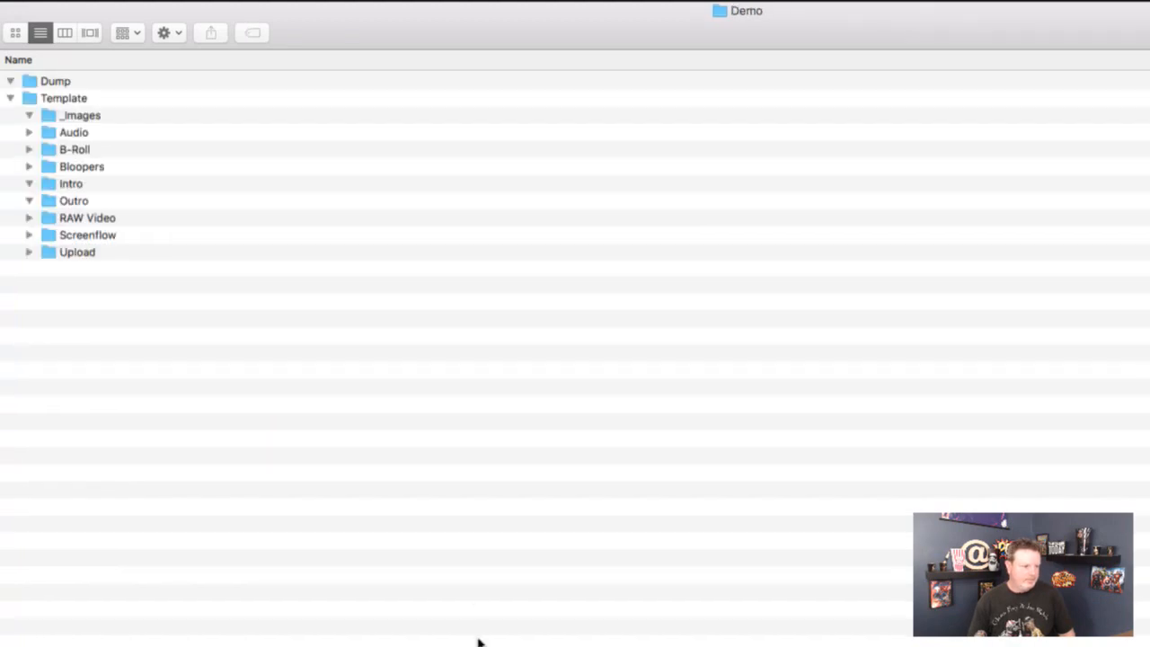
click(150, 389)
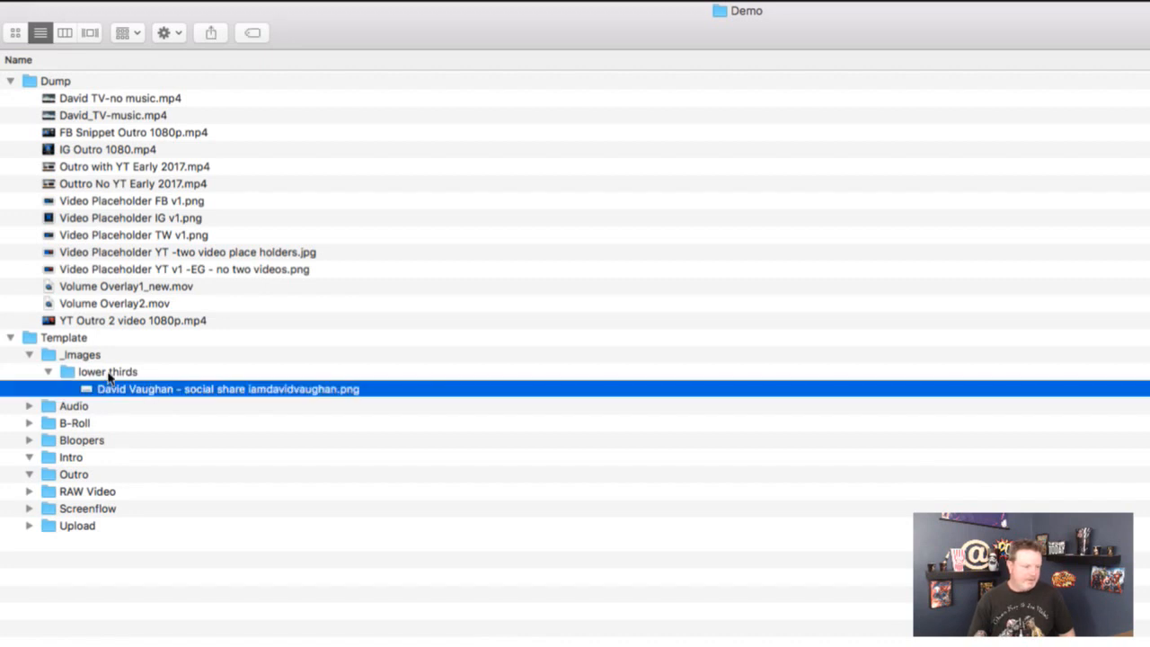
Review the contents of the _Images, lower thirds, Audio and B-Roll folders in the Template folder
click(48, 372)
click(29, 356)
click(30, 355)
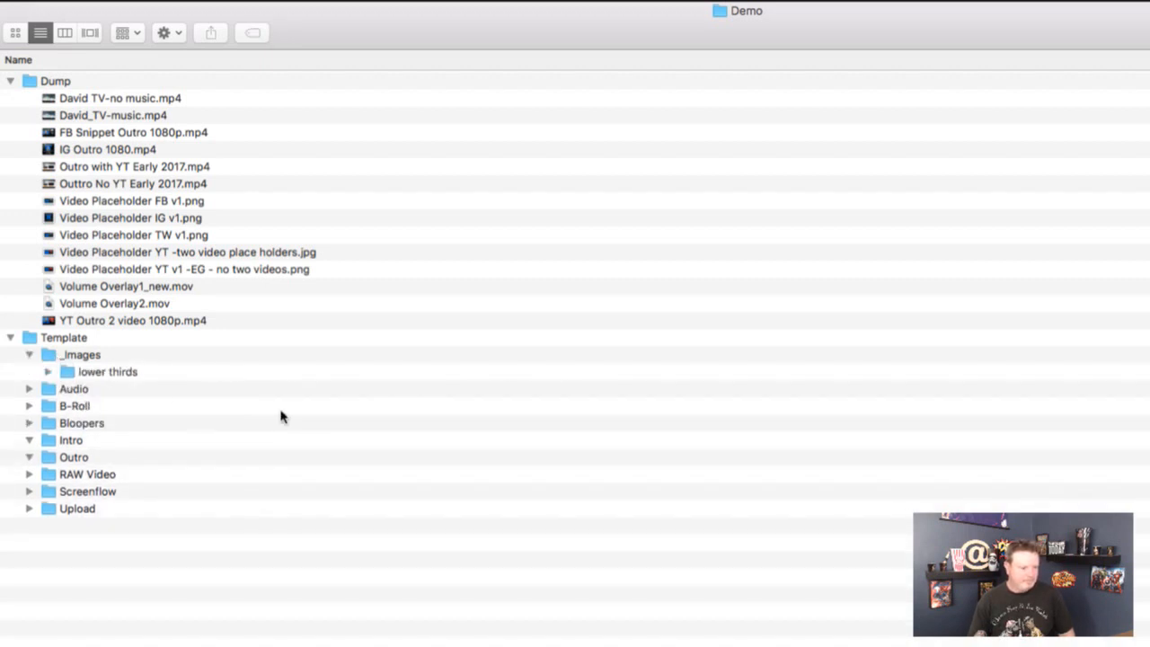
click(44, 372)
click(48, 372)
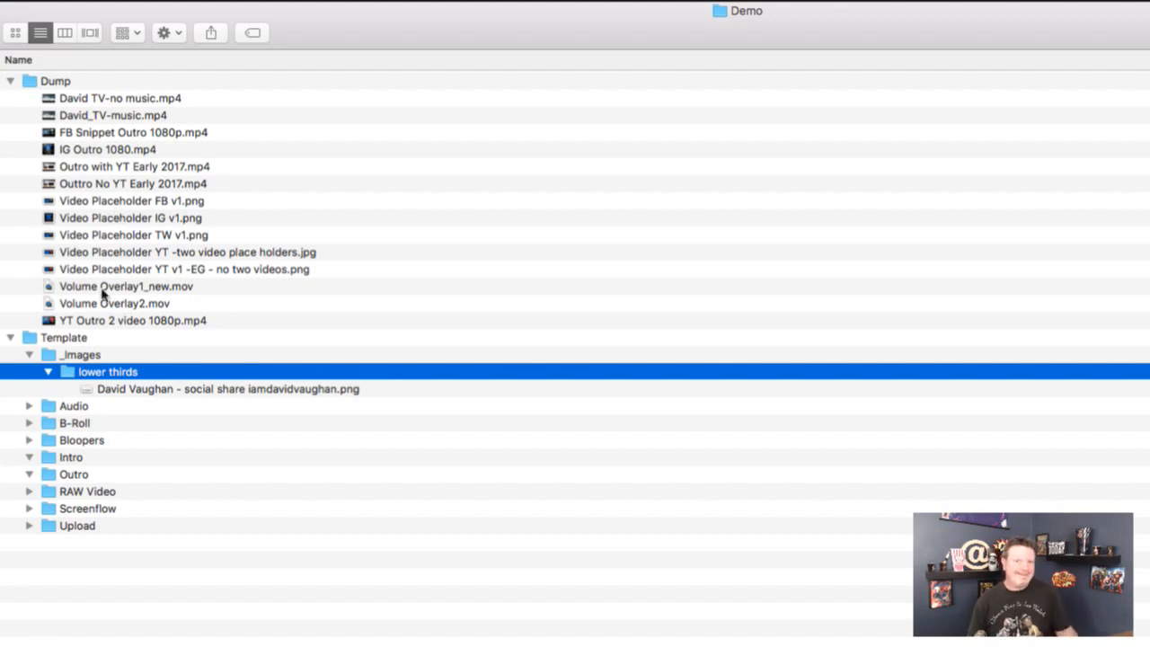
click(30, 405)
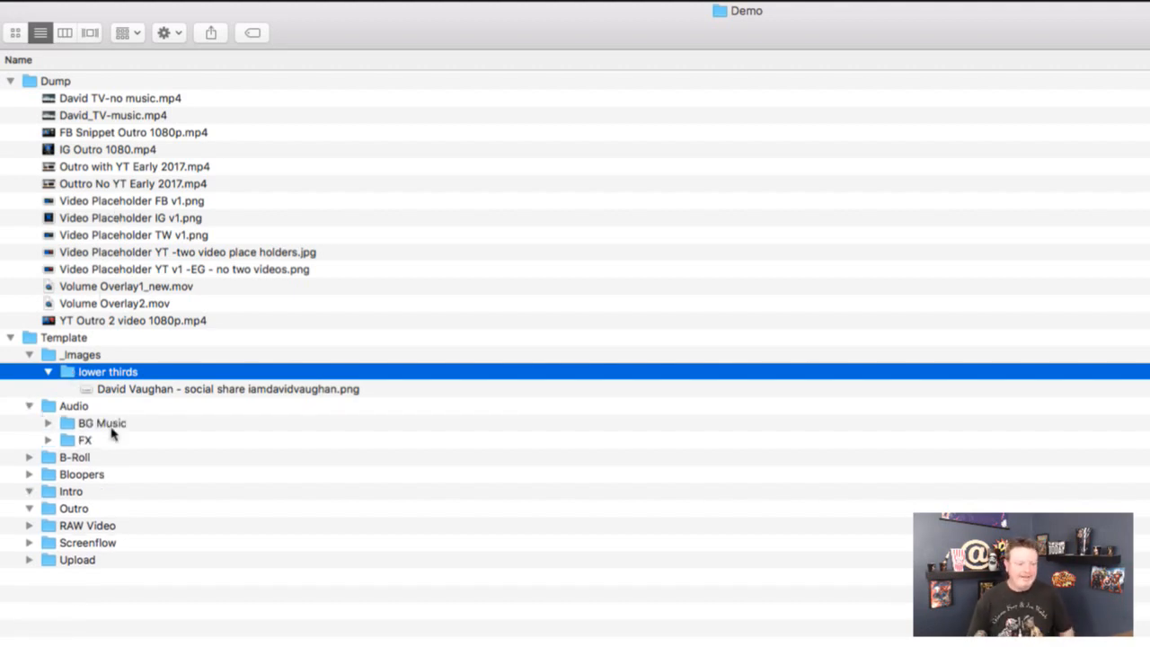
click(30, 457)
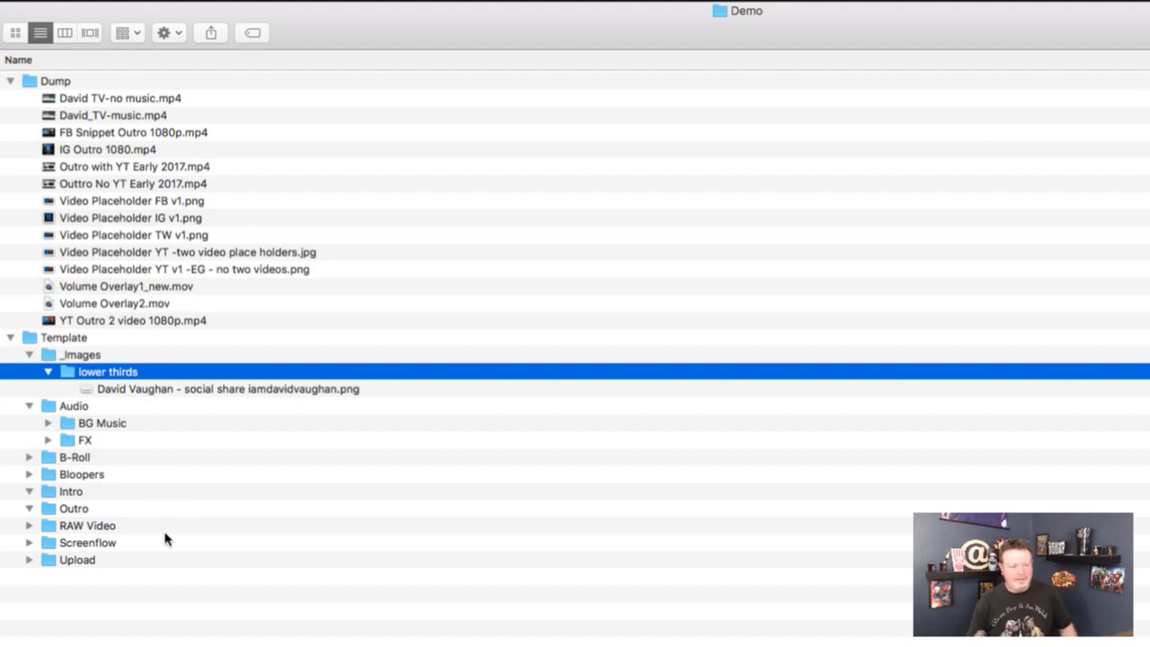
Expand the RAW Video folder and create two new folders named iPhone and Nikon in the Demo folder
click(30, 526)
click(123, 585)
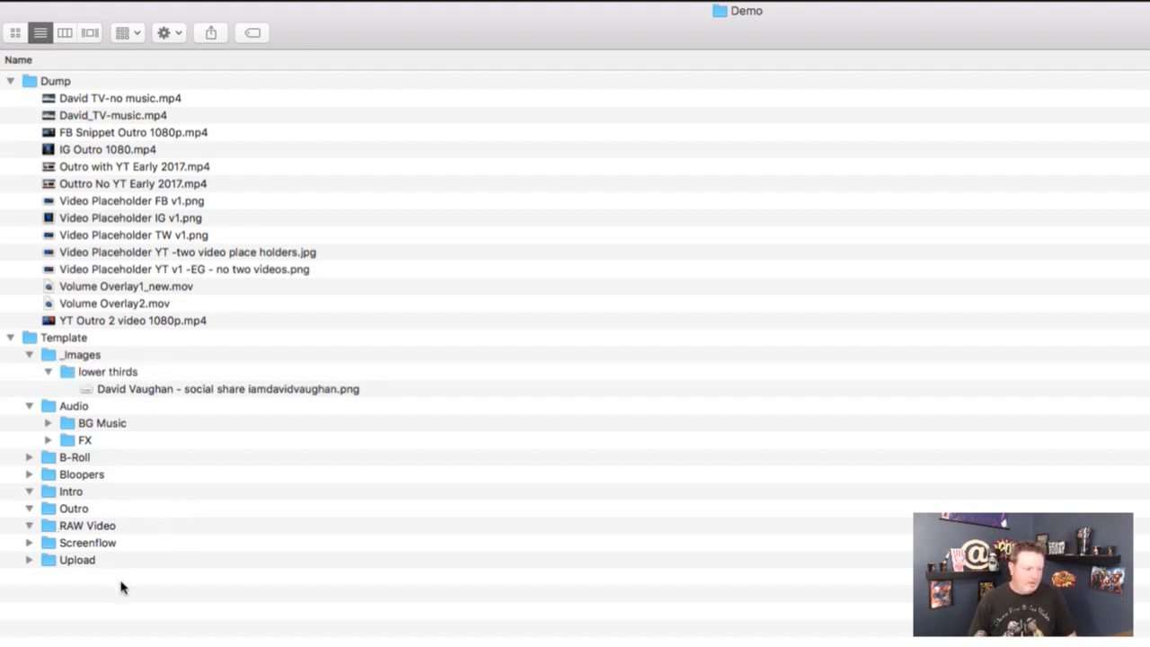
key(super+shift+n)
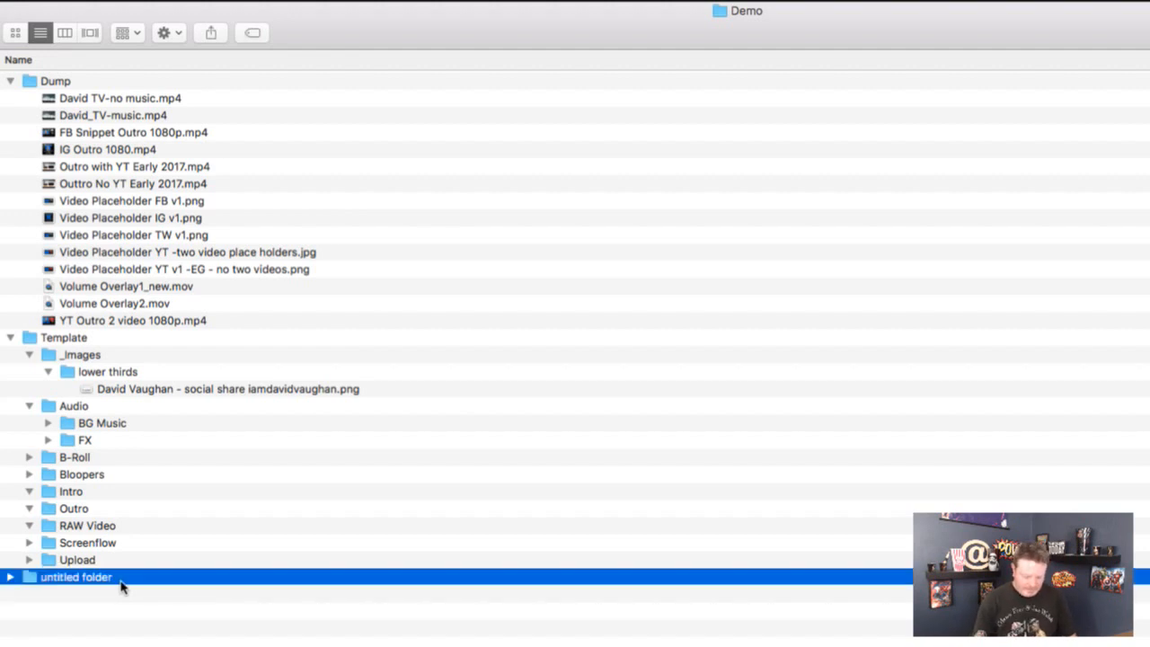
text(iPhone)
key(Return)
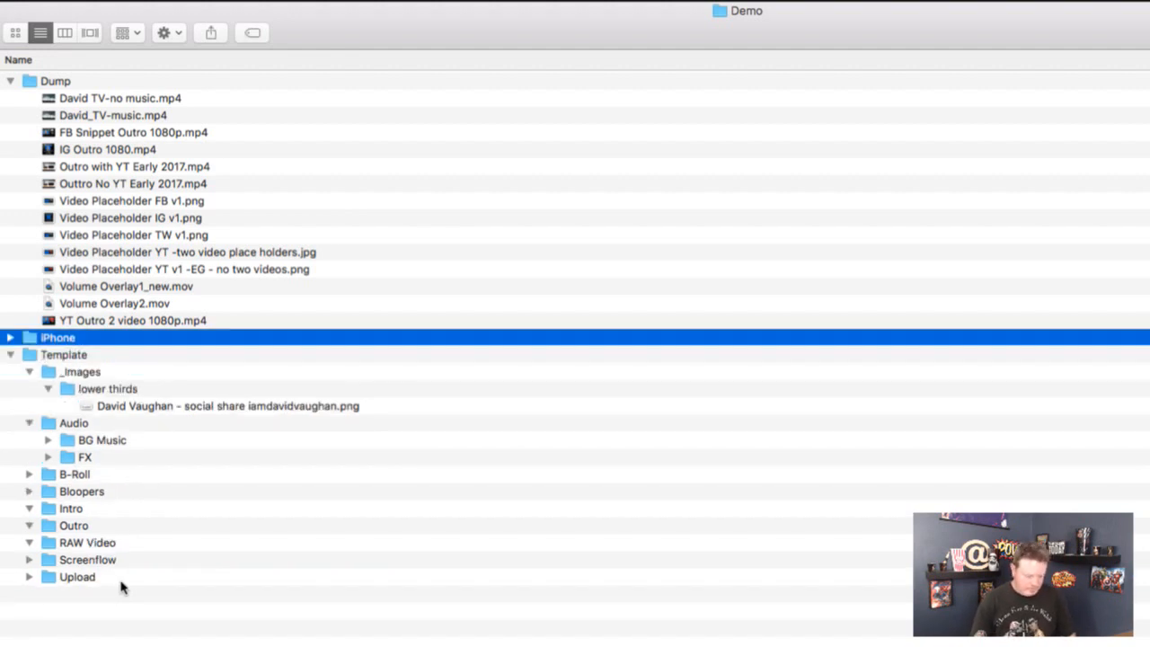
click(123, 586)
key(super+shift+n)
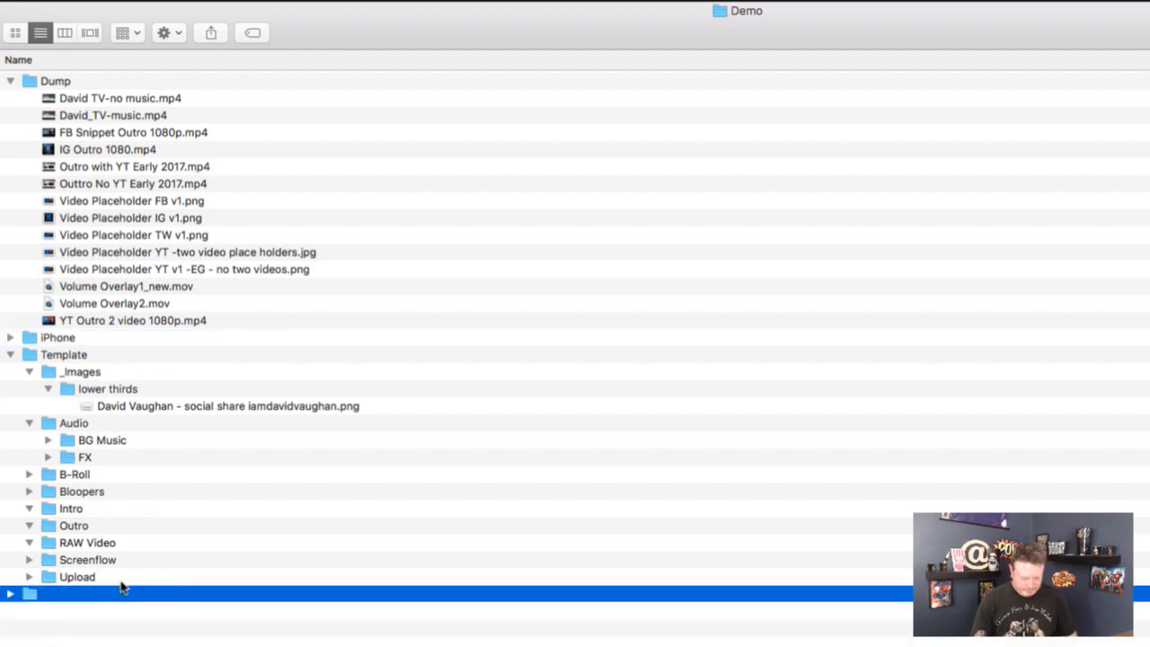
text(Nikon)
key(Return)
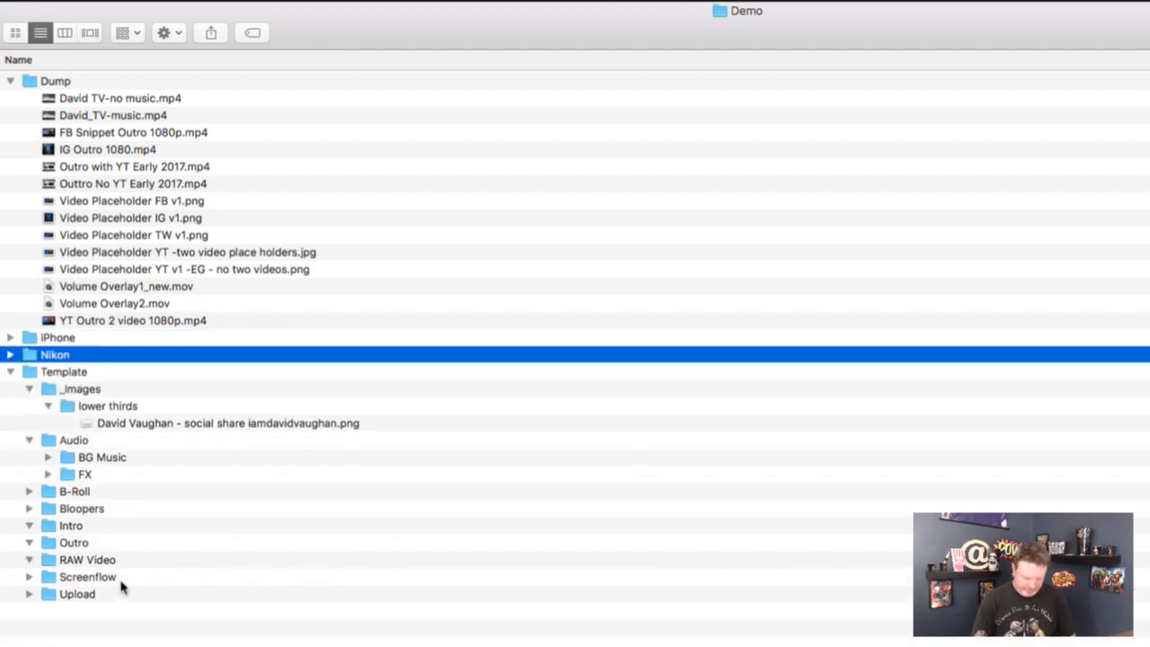
Create a folder named c920 and move it into the RAW Video folder
key(super+shift+n)
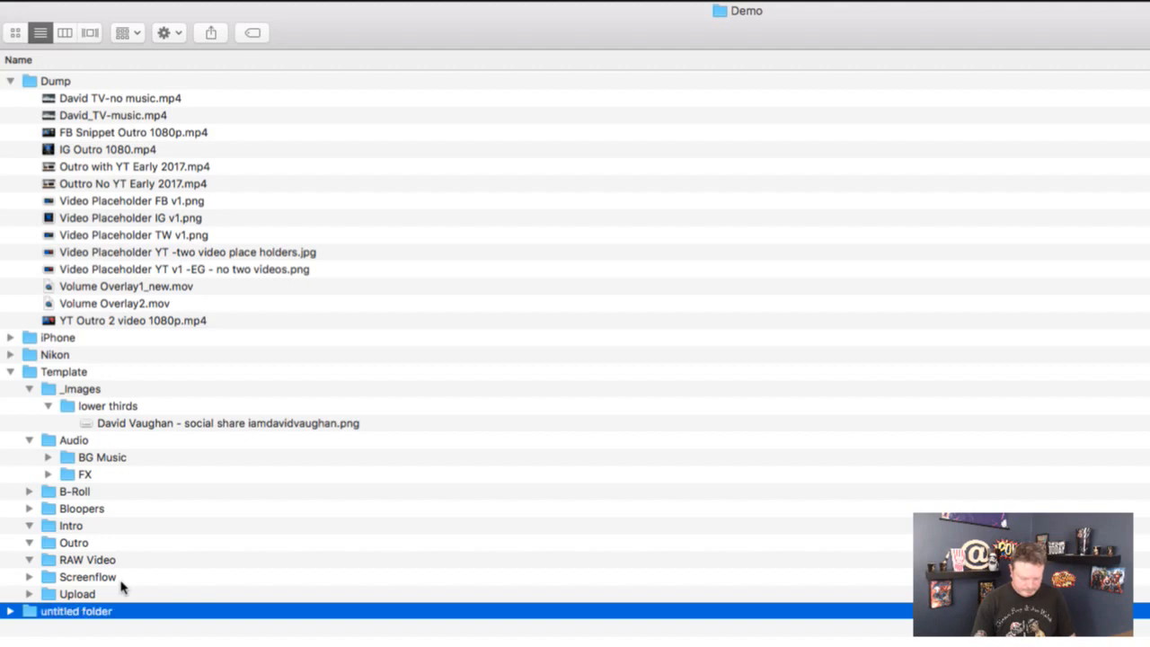
text(c920)
key(Return)
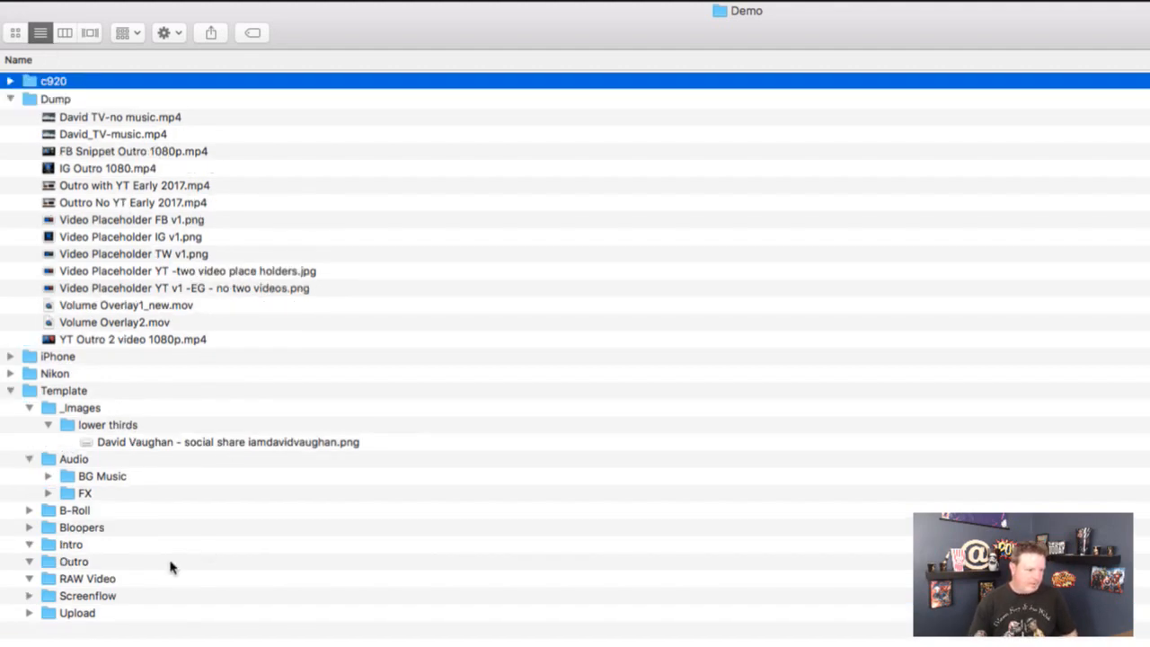
click(89, 578)
drag(87, 578, 84, 579)
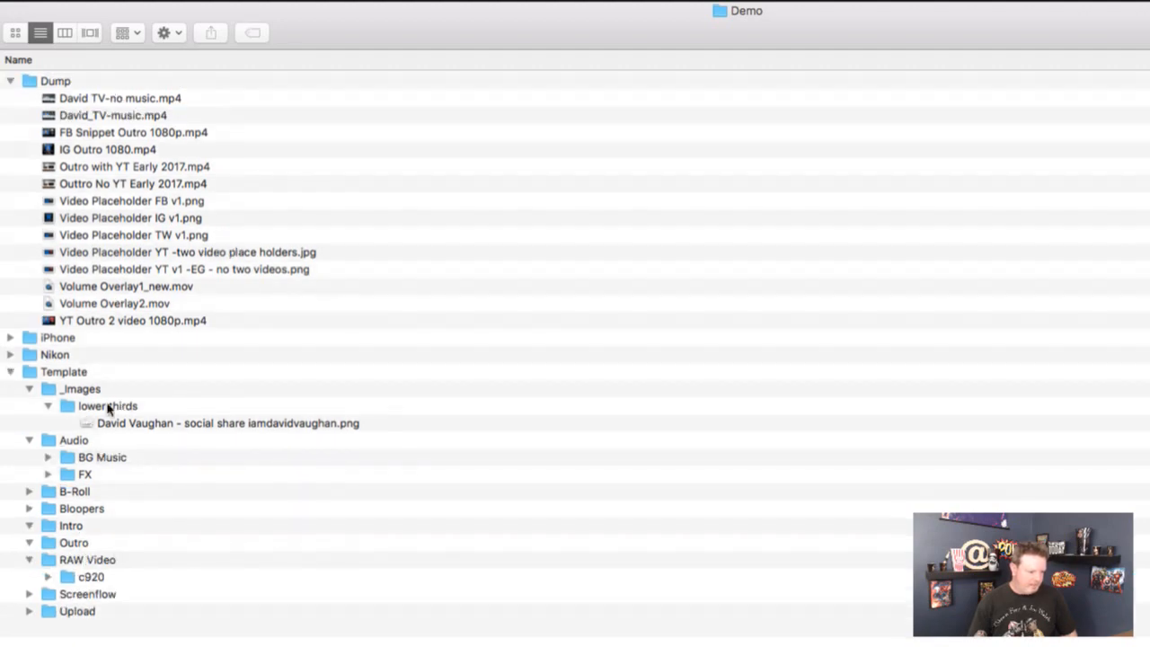
Move the iPhone and Nikon folders together into the c920 folder and return to the Demo folder
click(36, 338)
shift+click(36, 354)
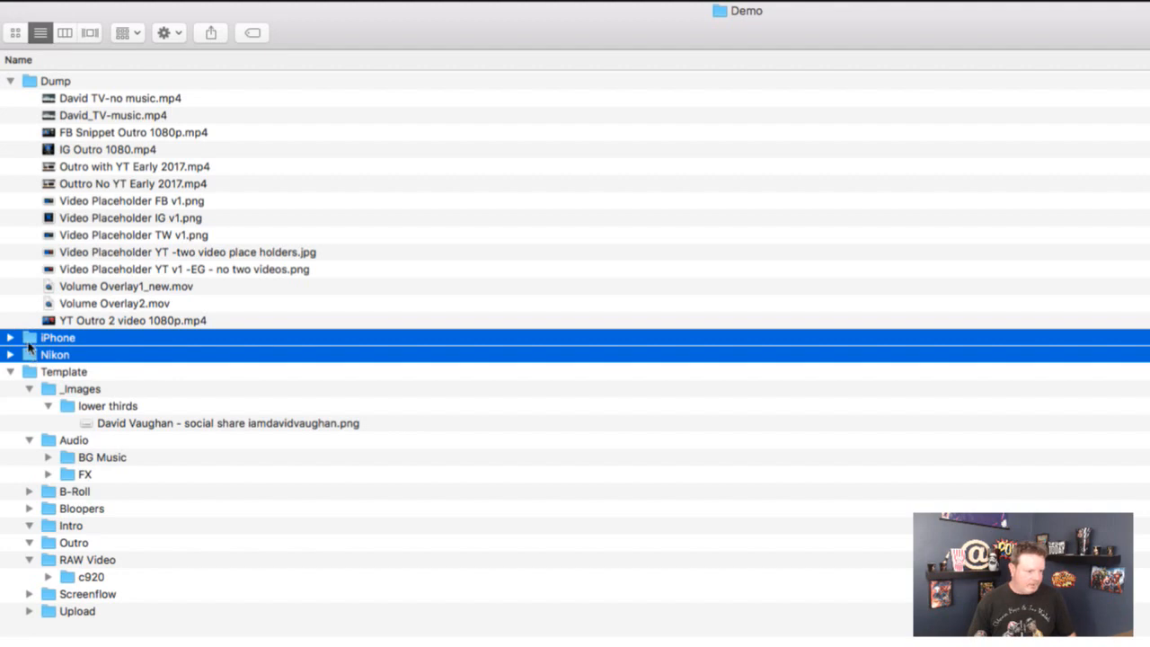
click(86, 579)
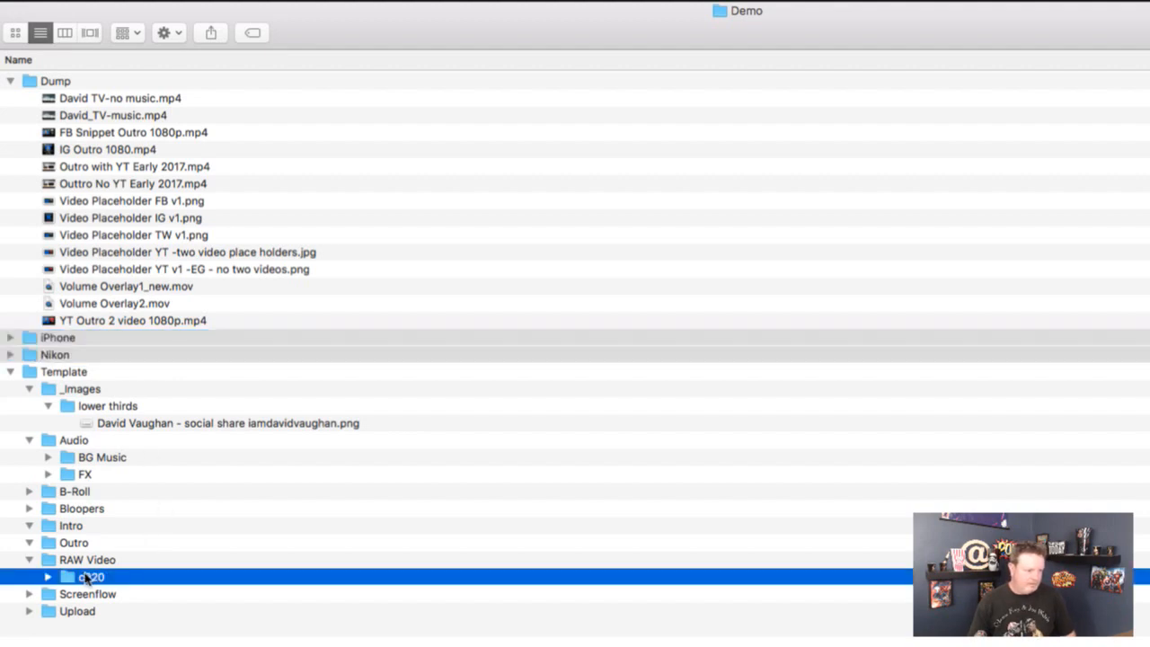
drag(85, 575, 85, 575)
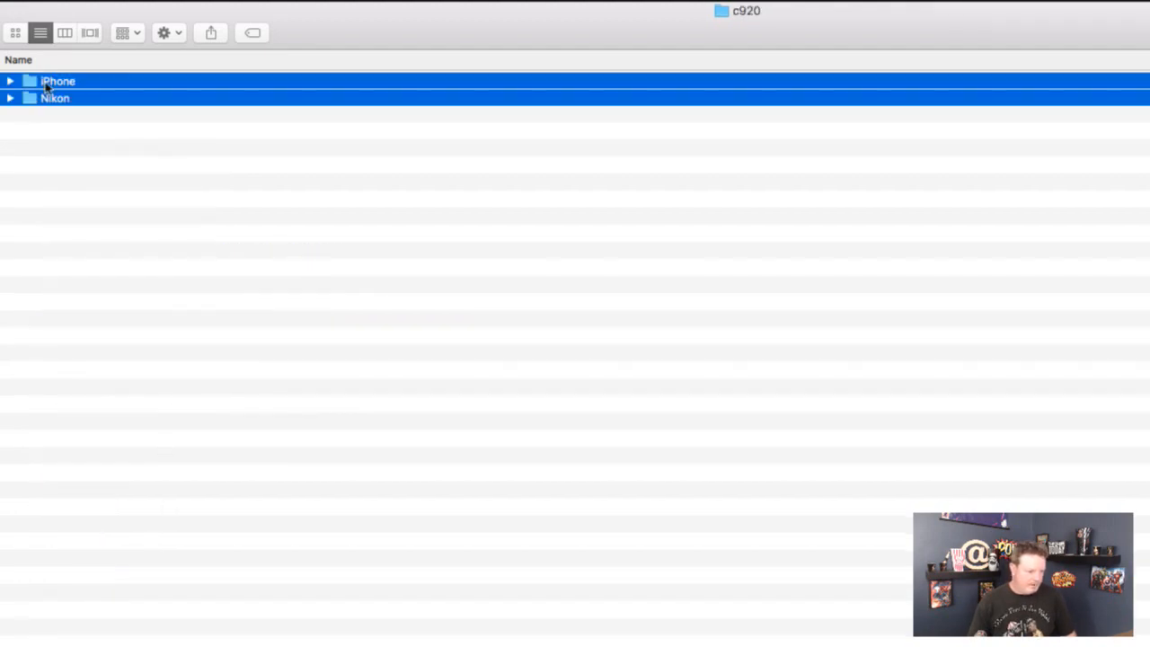
click(1, 34)
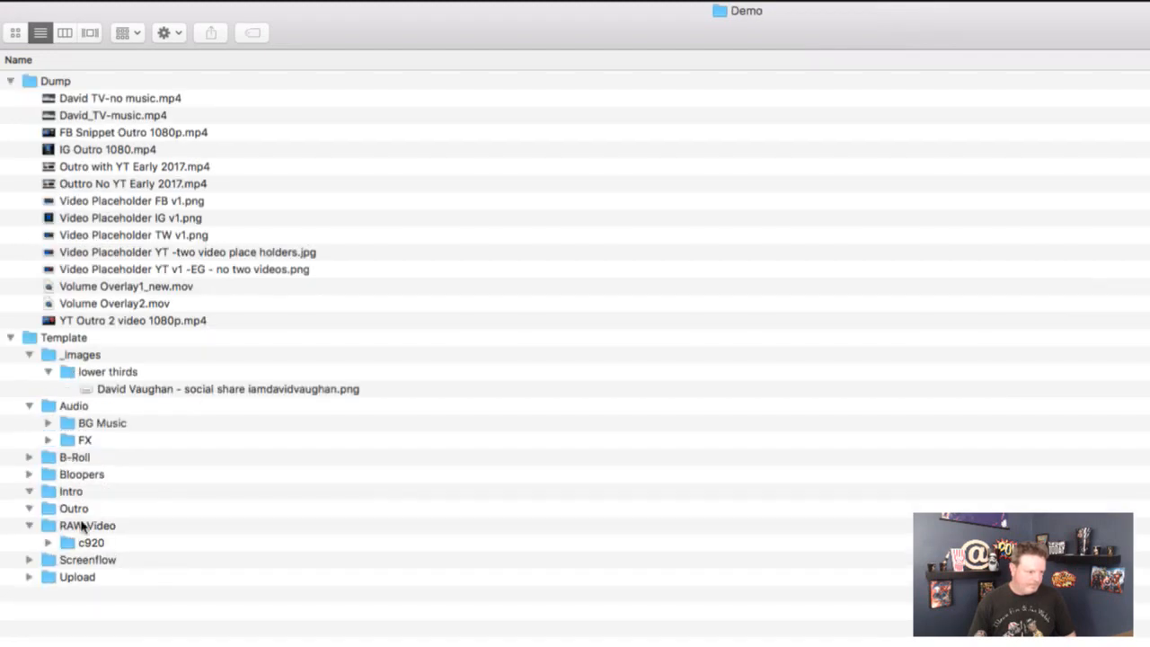
Move the iPhone and Nikon folders out of c920 directly into the RAW Video folder
click(50, 543)
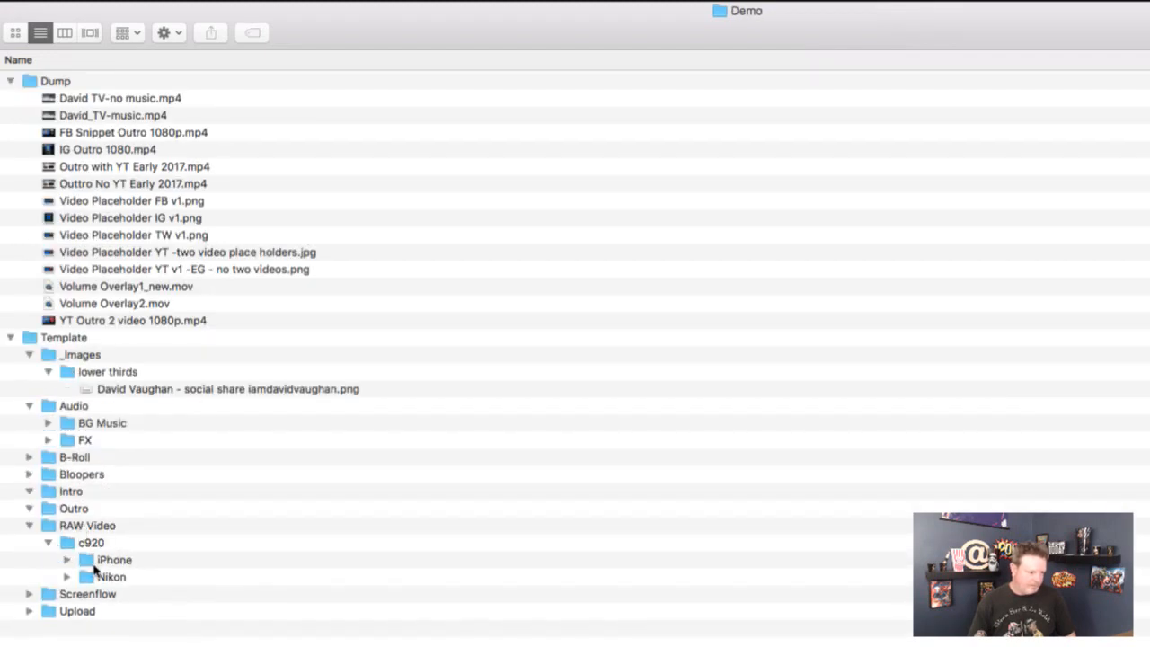
click(99, 559)
shift+click(103, 577)
drag(88, 559, 77, 527)
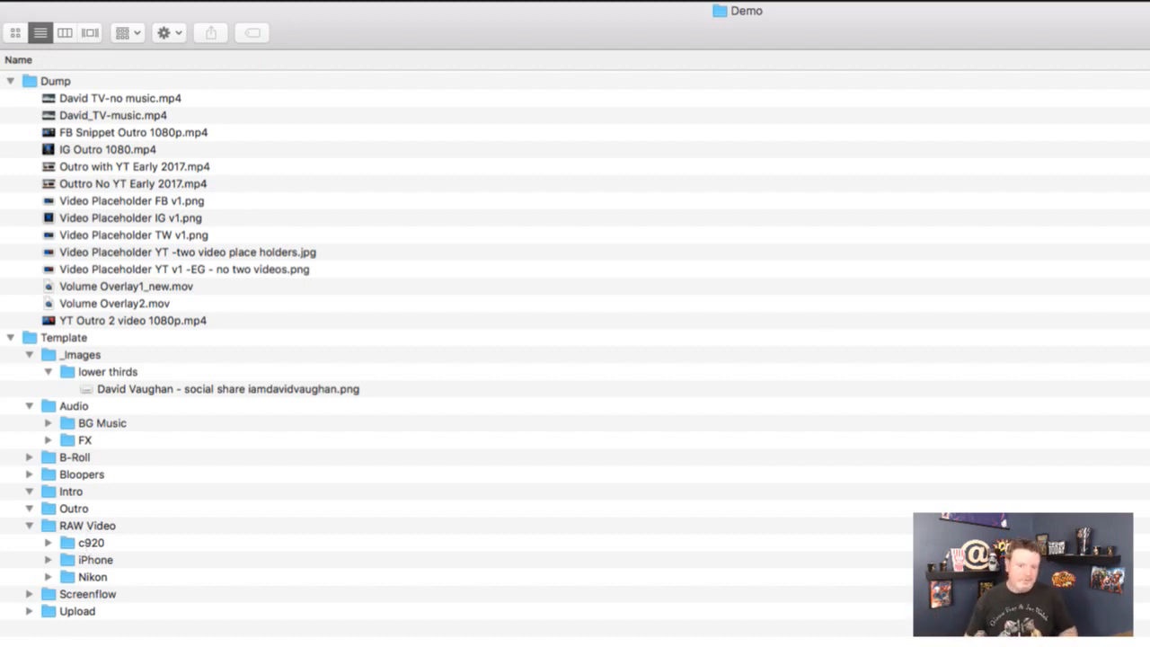
key(super+Tab)
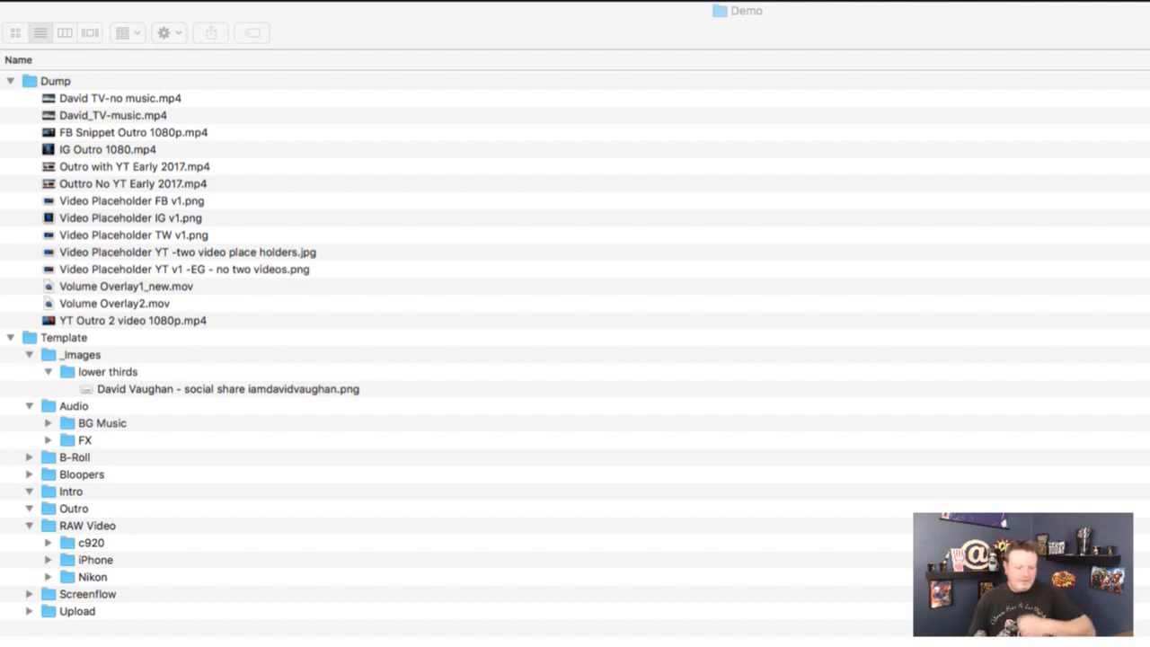
key(super+Tab)
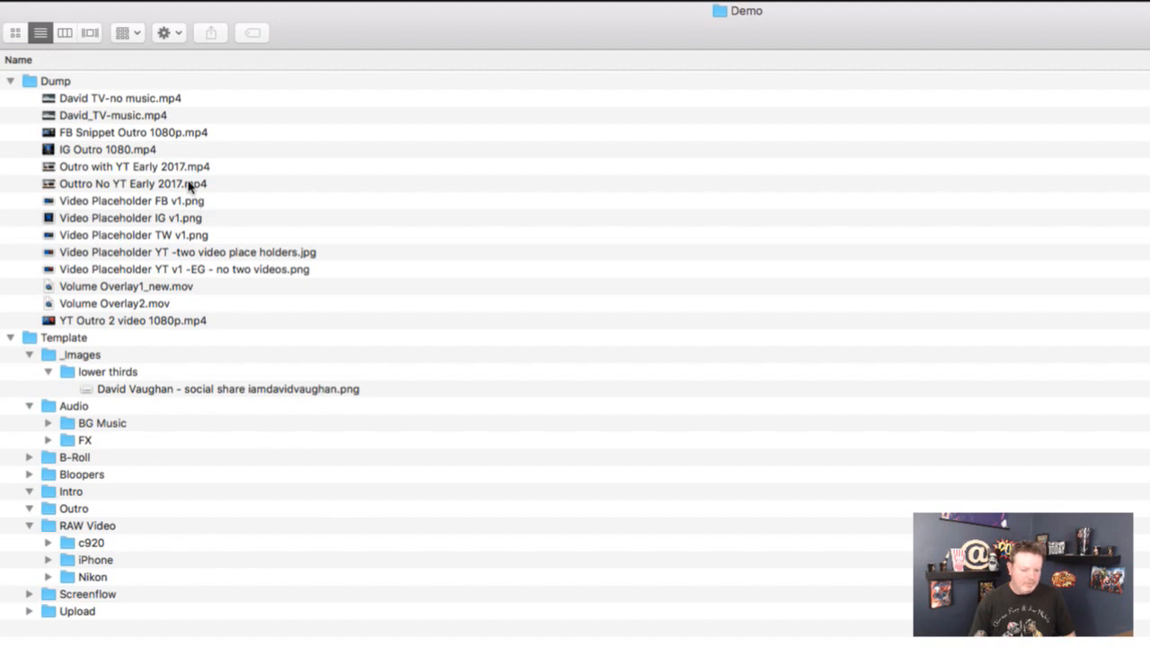
Move the two TV intro clips, with and without music, from the Dump folder into the Template's Intro folder
click(97, 99)
shift+click(110, 115)
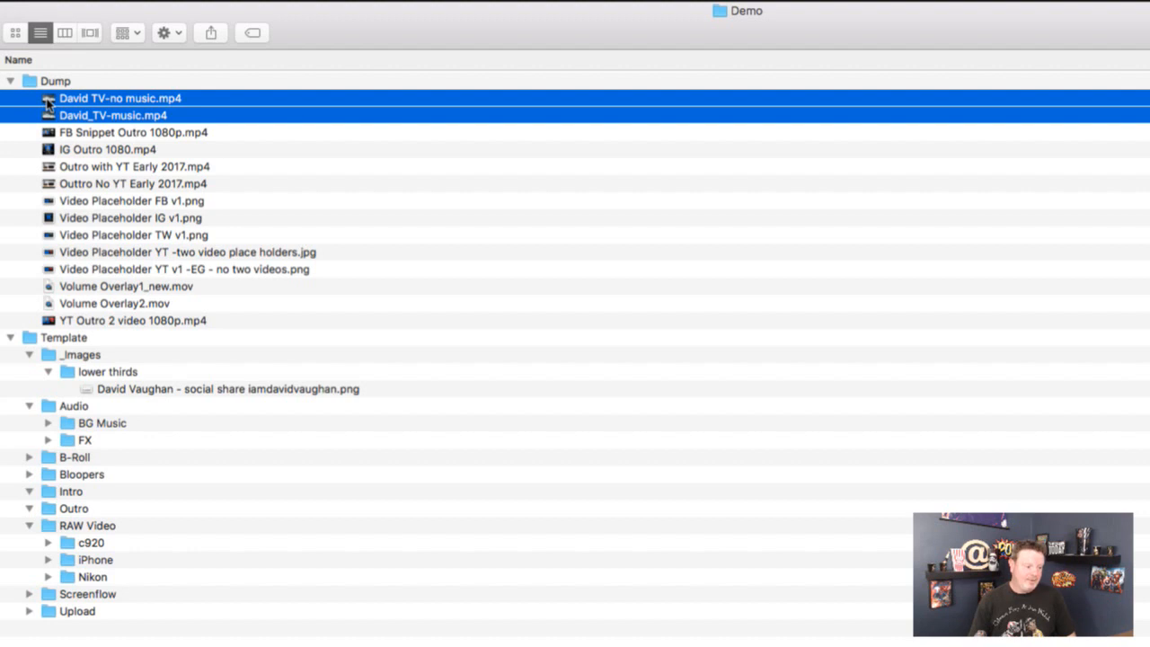
drag(48, 103, 66, 439)
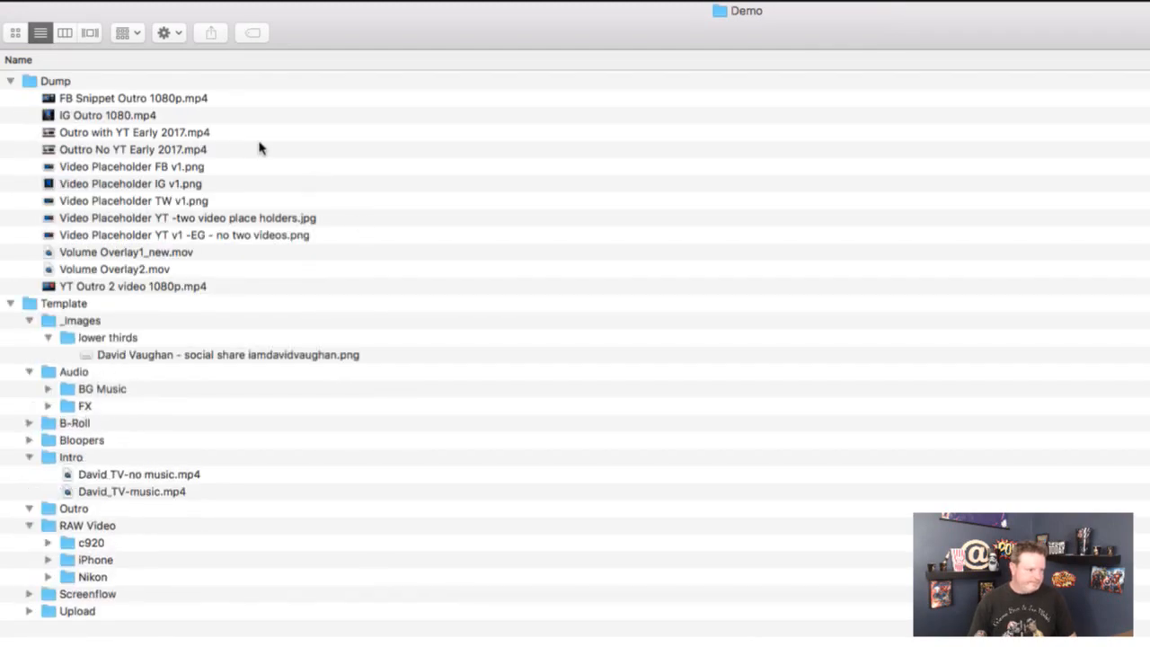
Move Outro with YT Early 2017.mp4 and Outtro No YT Early 2017.mp4 from Dump into the Outro folder
click(96, 132)
shift+click(102, 150)
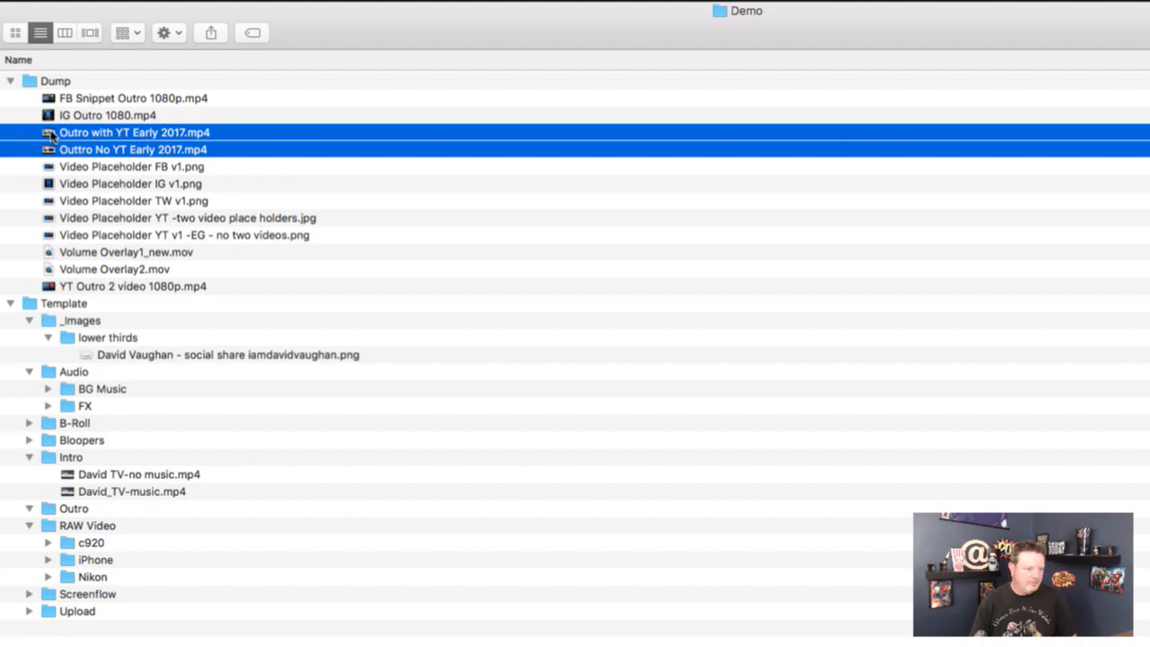
drag(51, 134, 70, 508)
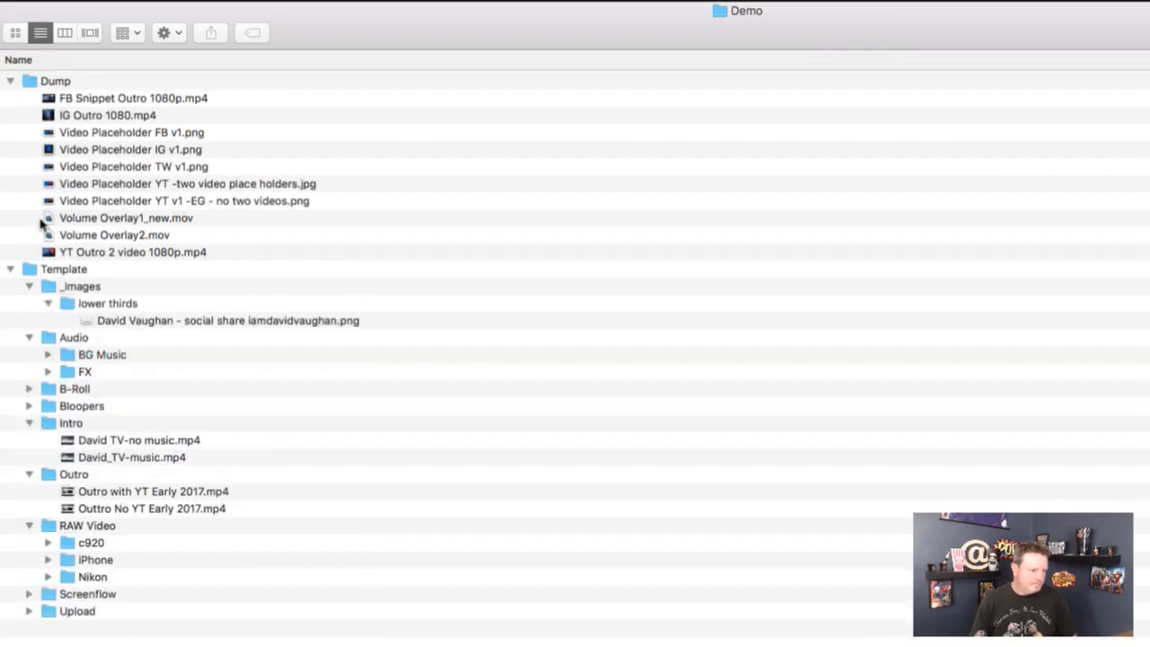
Expand the Upload and FB folders, create a folder named Overllay and move it into FB
click(72, 220)
shift+click(86, 235)
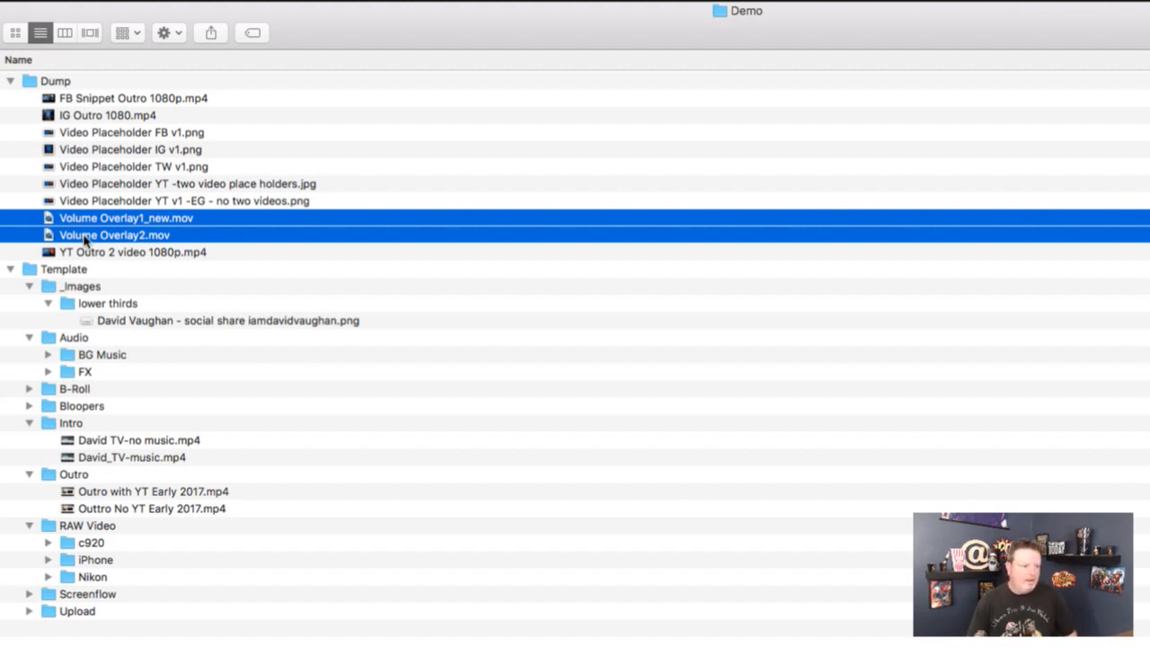
click(30, 611)
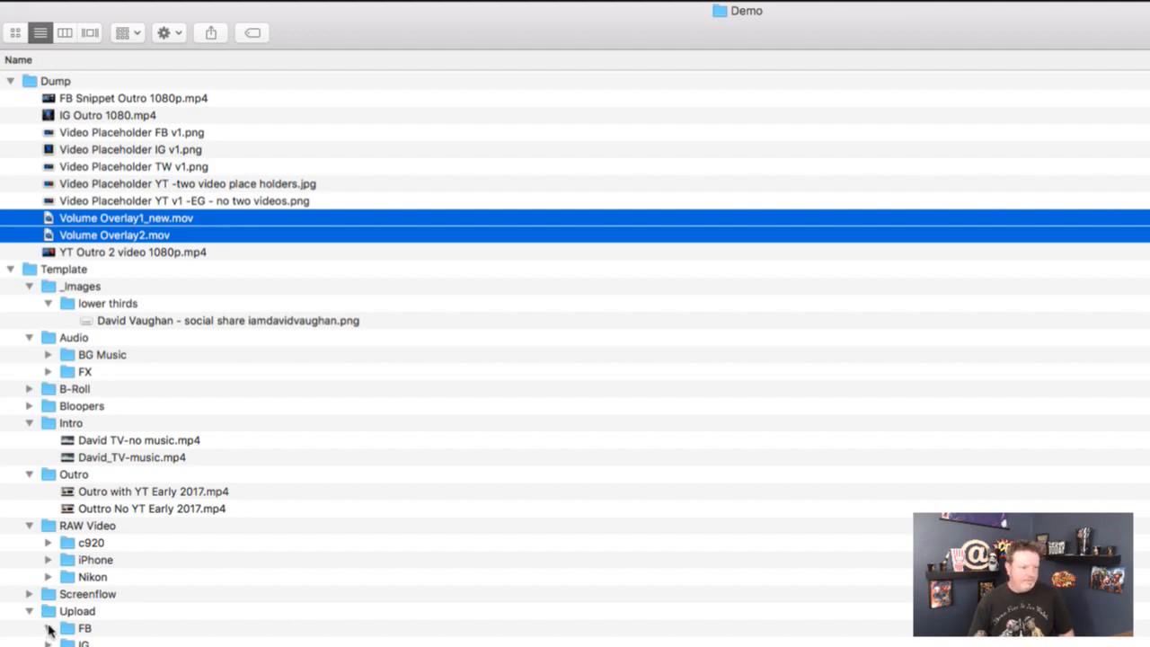
click(74, 629)
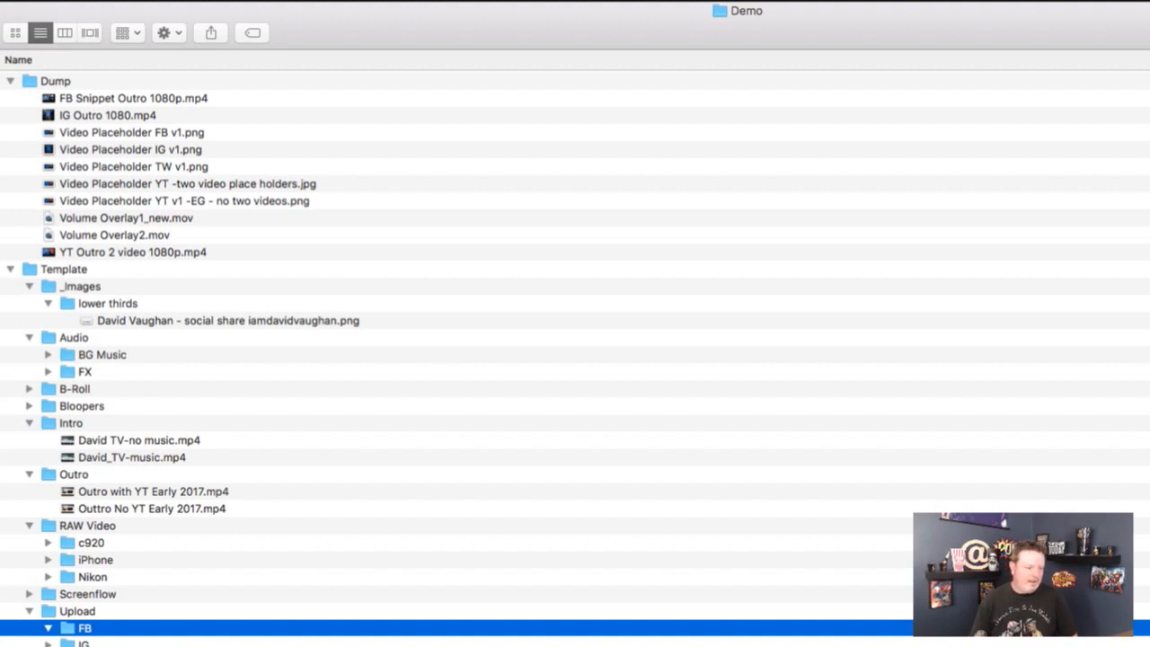
click(179, 642)
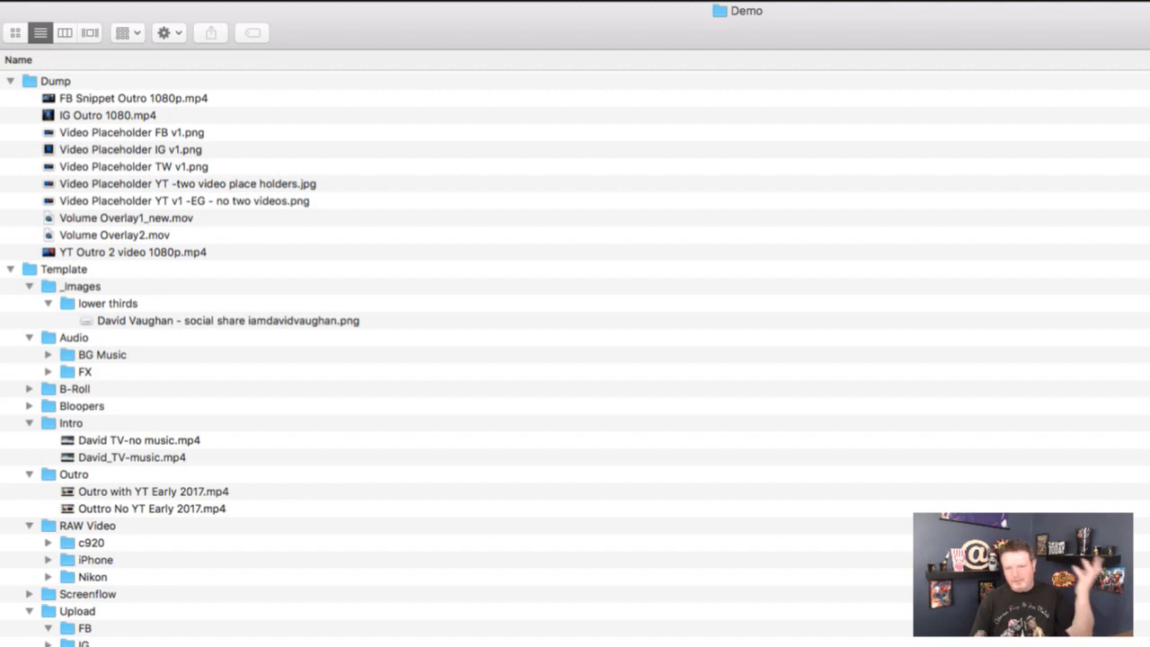
click(180, 645)
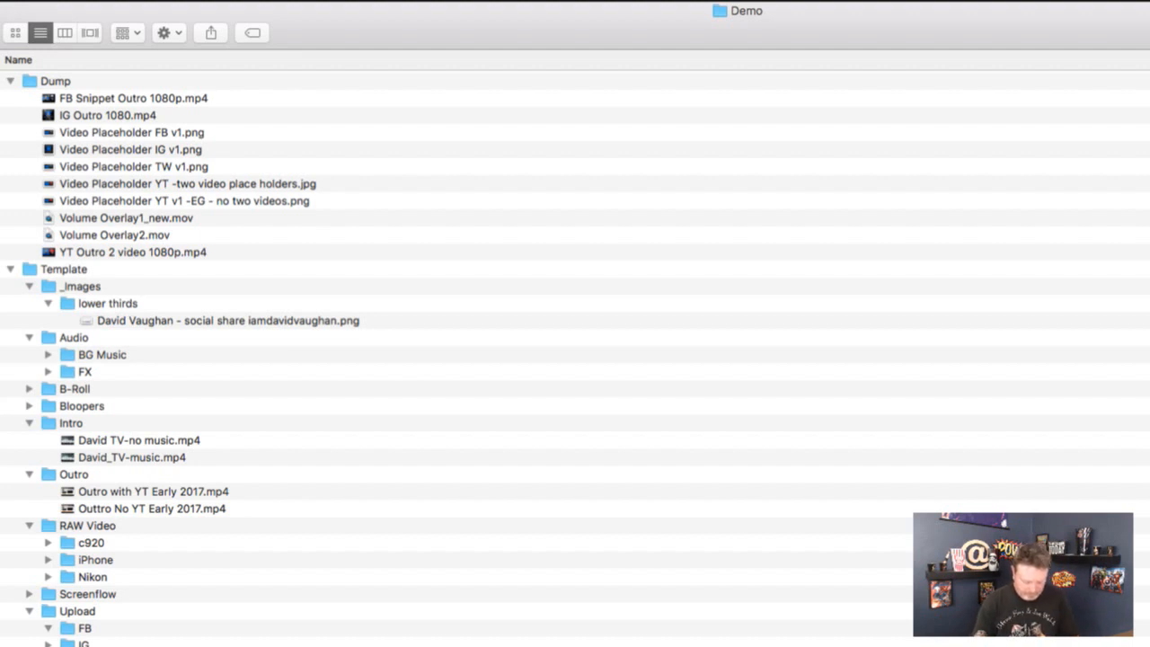
key(Return)
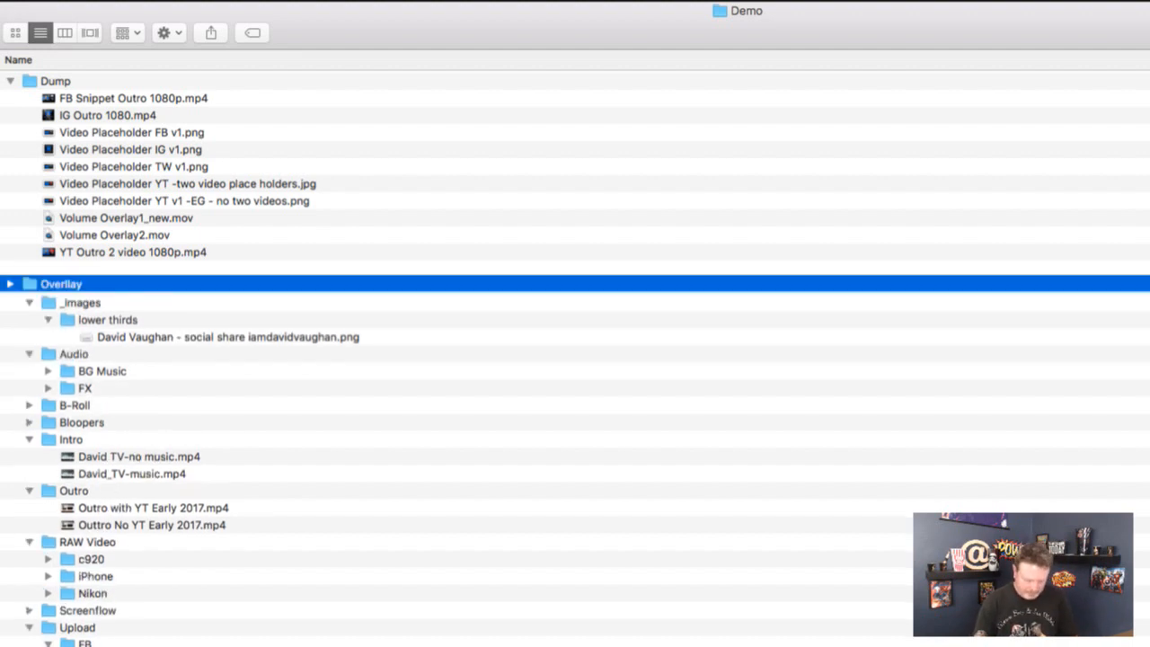
drag(32, 270, 82, 642)
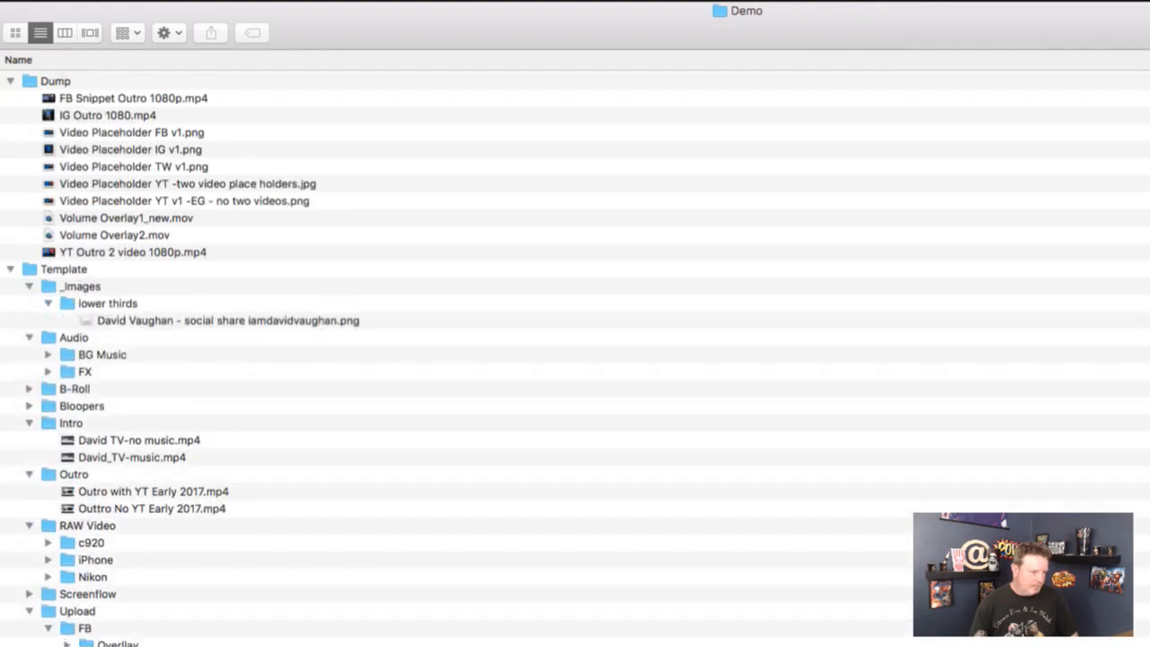
Move Volume Overlay1_new.mov and Volume Overlay2.mov from Dump into the Overllay folder inside FB
click(97, 217)
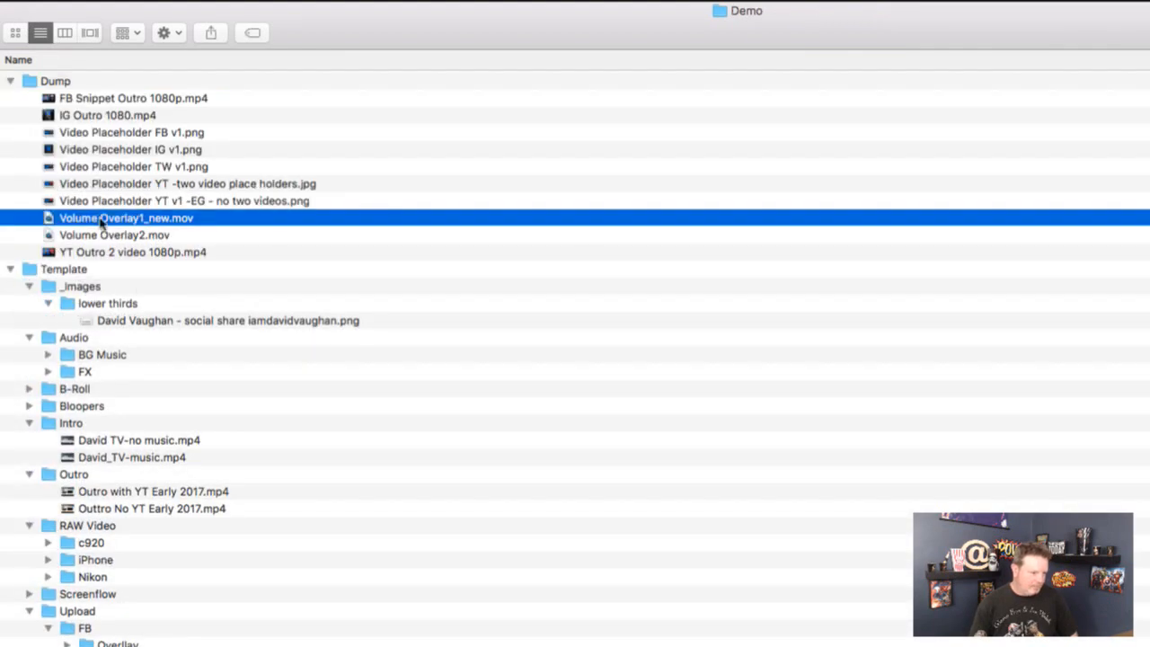
shift+click(92, 234)
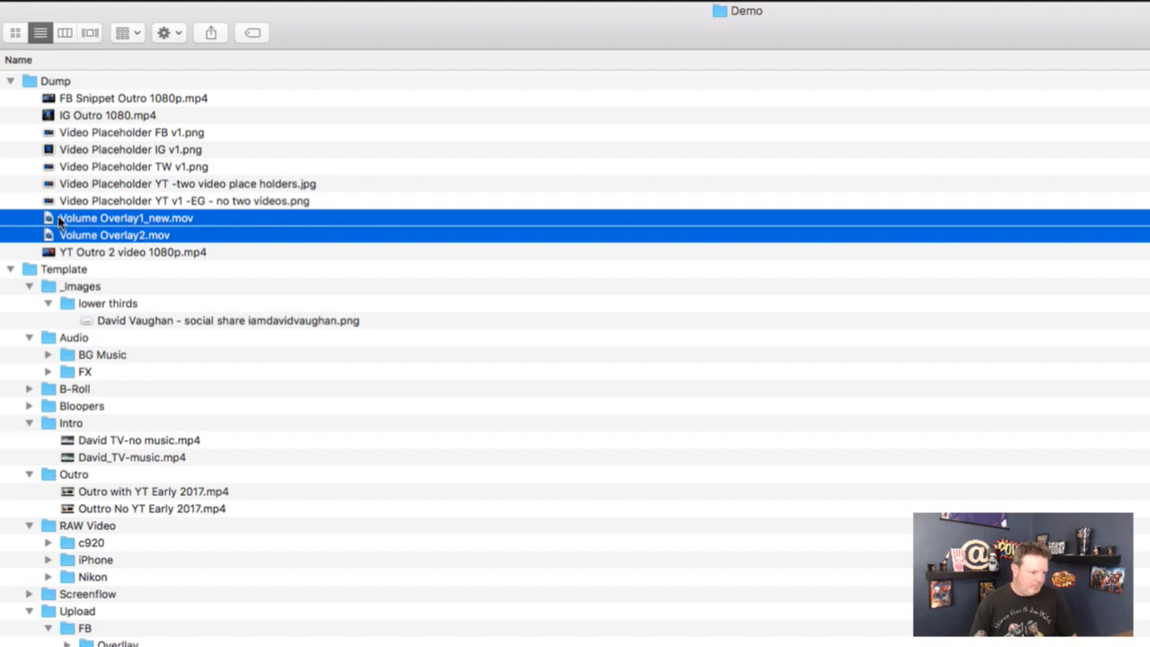
drag(246, 400, 120, 643)
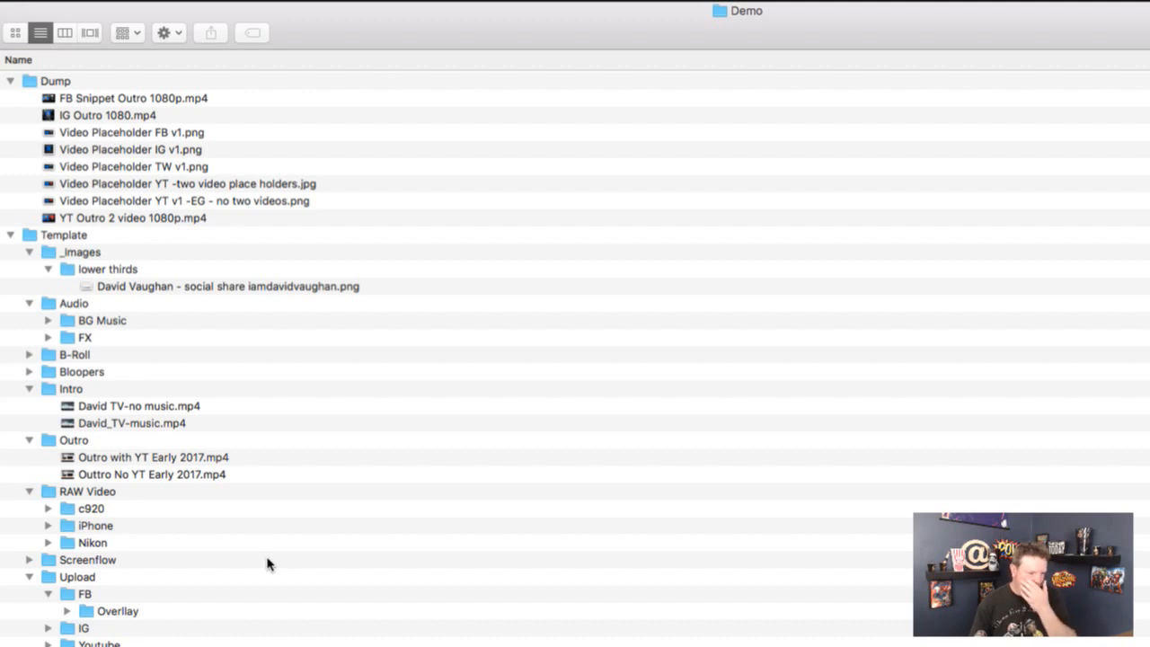
Move the Twitter placeholder (Video Placeholder TW v1.png) and the two YT placeholder images from Dump into the Outro folder
click(106, 169)
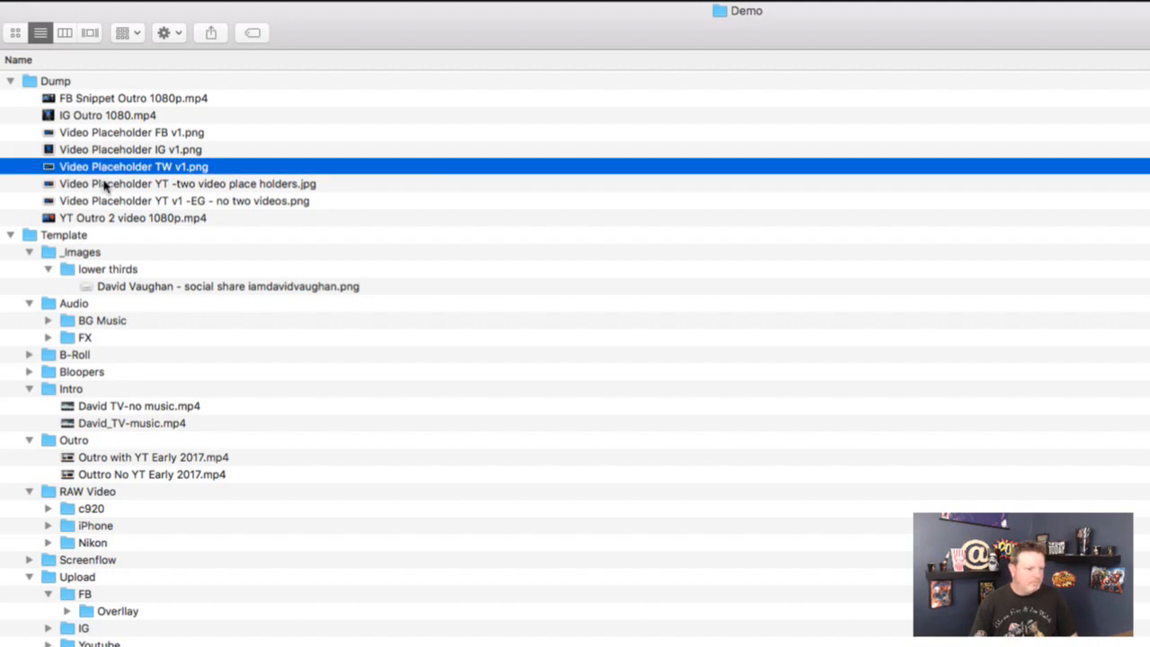
click(107, 184)
click(112, 202)
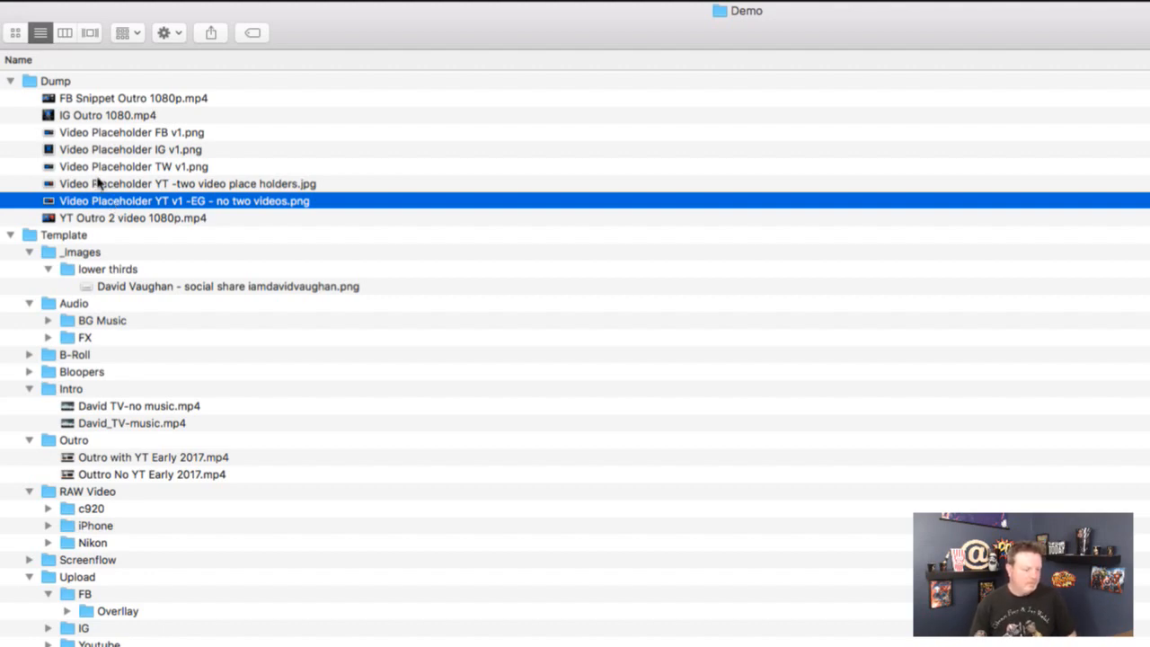
click(101, 184)
click(106, 166)
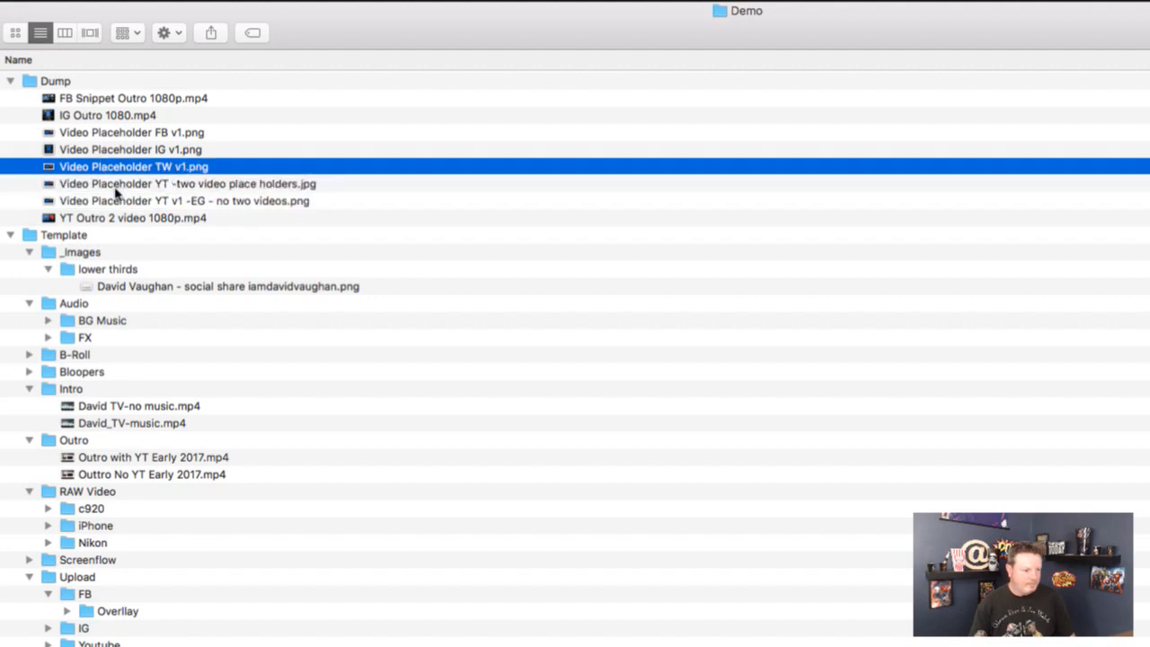
shift+click(115, 200)
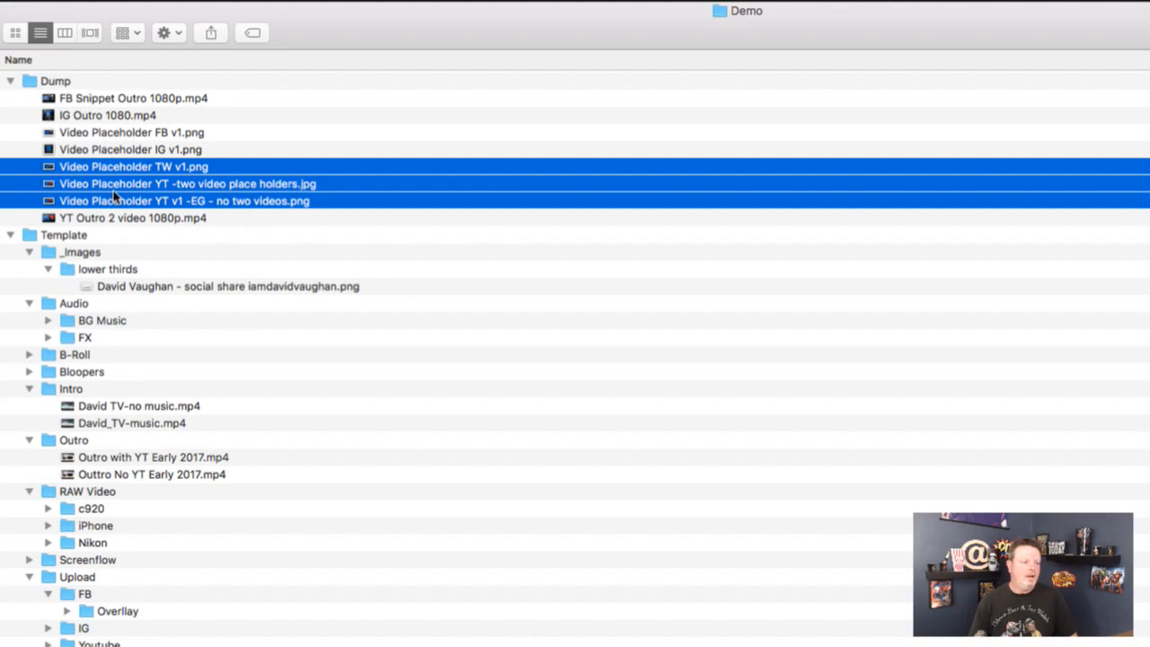
drag(42, 166, 77, 441)
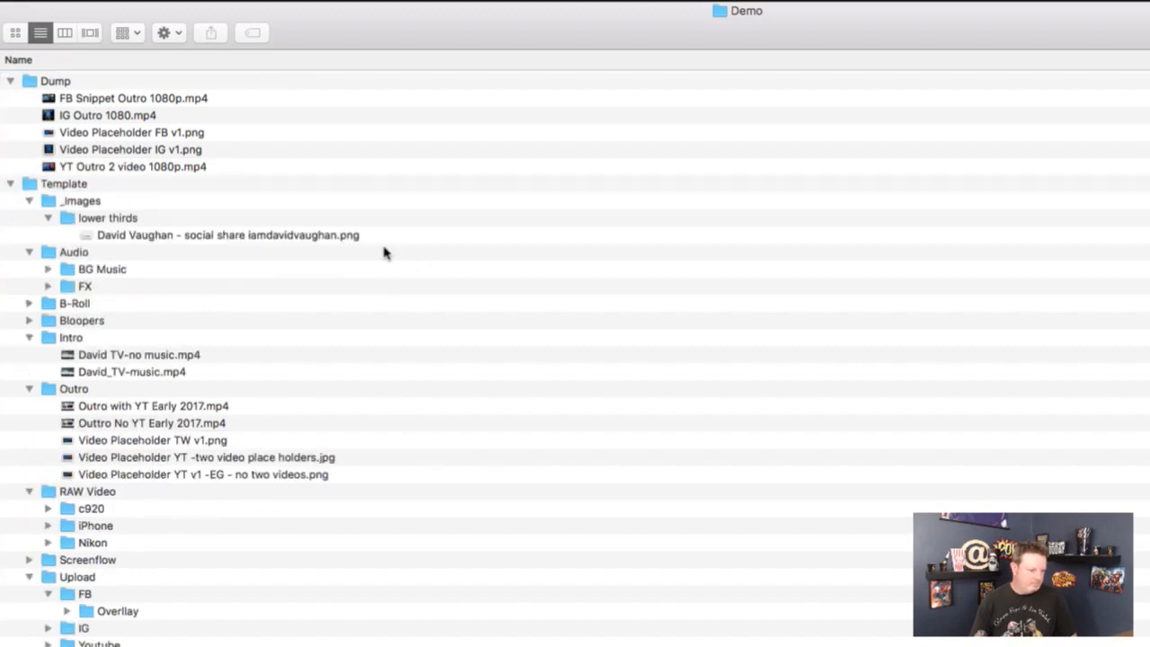
Sort Video Placeholder FB v1.png into Upload's FB folder and Video Placeholder IG v1.png into its IG folder
click(116, 153)
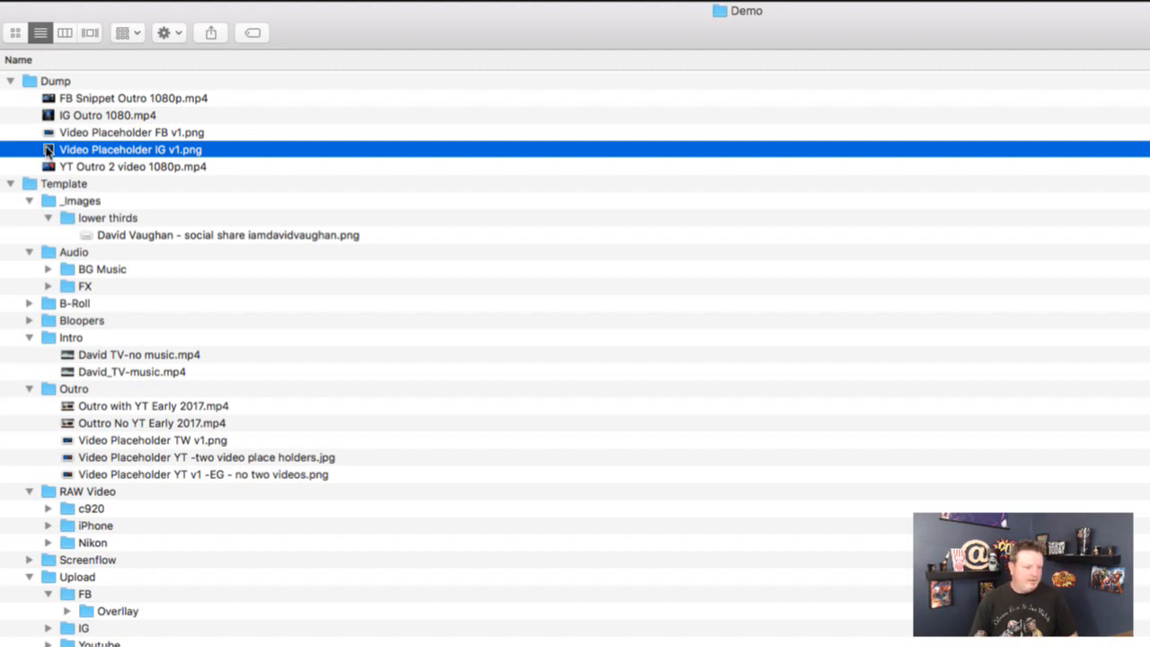
drag(49, 151, 85, 598)
double_click(85, 598)
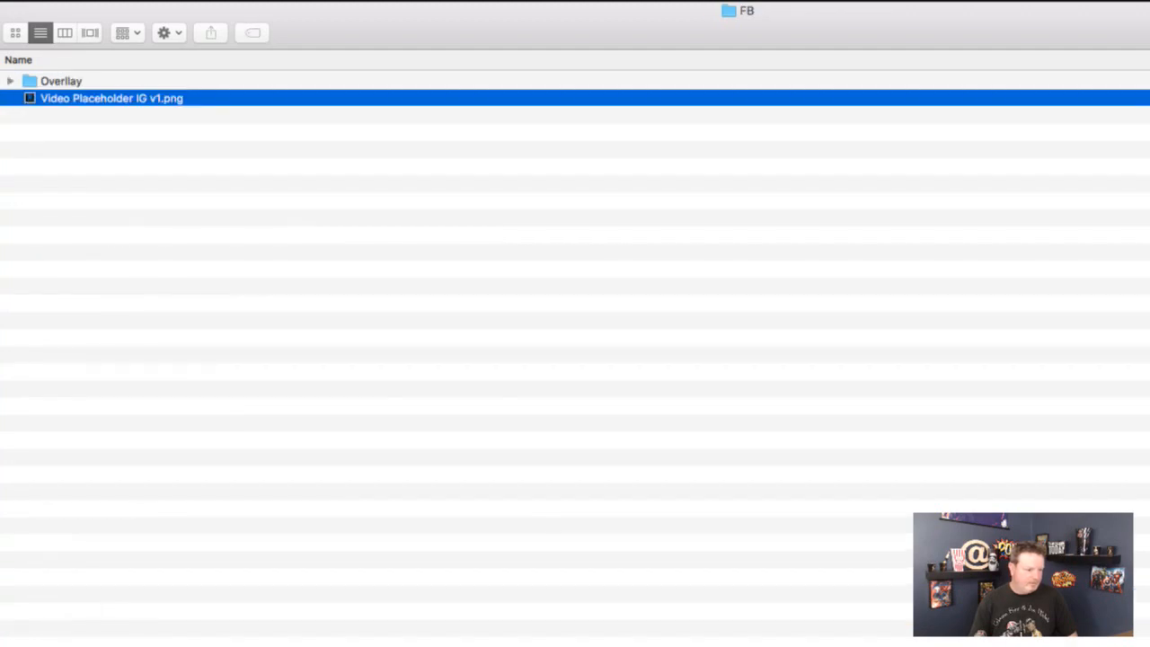
key(super+[)
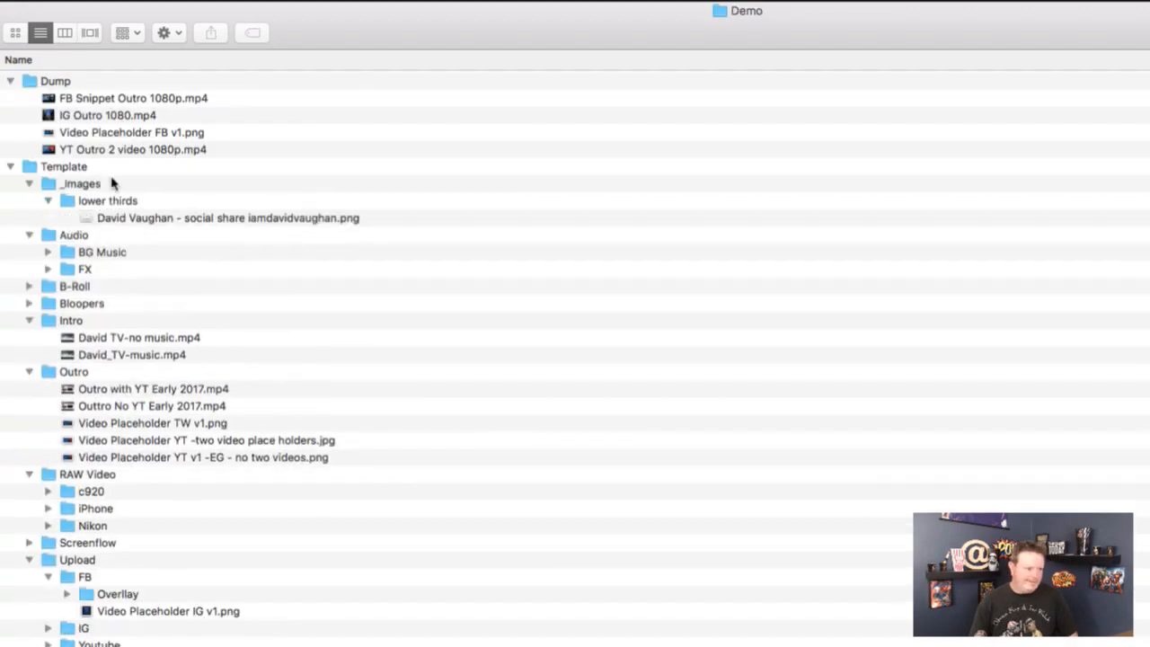
click(50, 131)
drag(52, 132, 80, 633)
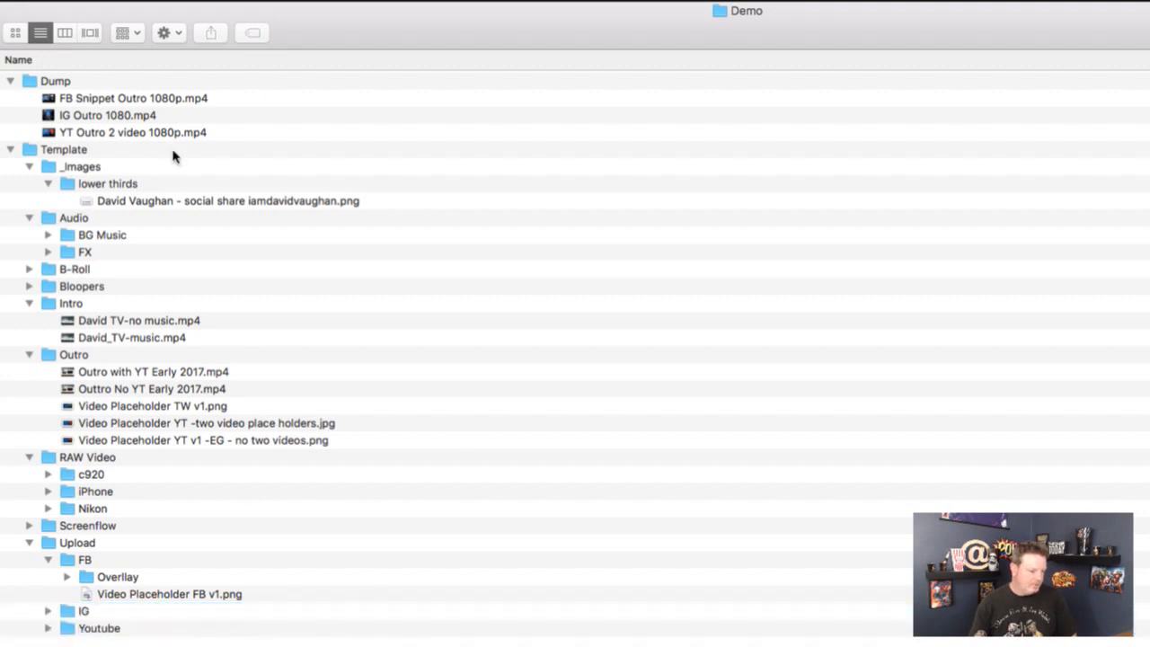
Move FB Snippet Outro 1080p.mp4, IG Outro 1080.mp4 and YT Outro 2 video 1080p.mp4 from Dump into the Outro folder
click(51, 98)
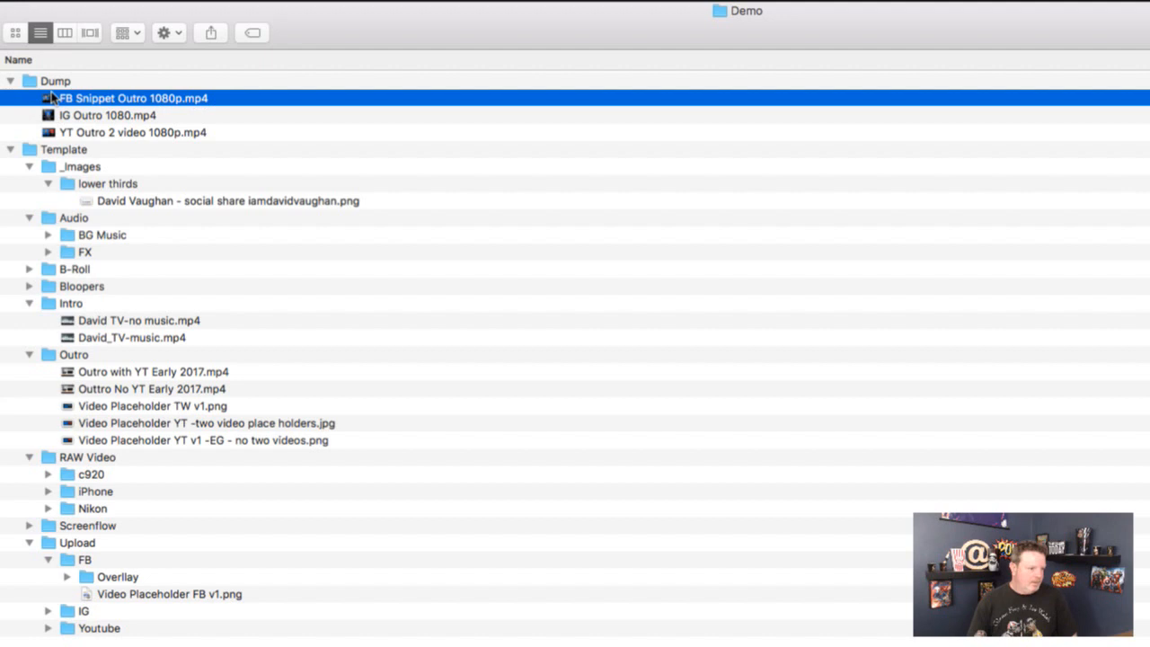
drag(51, 94, 74, 354)
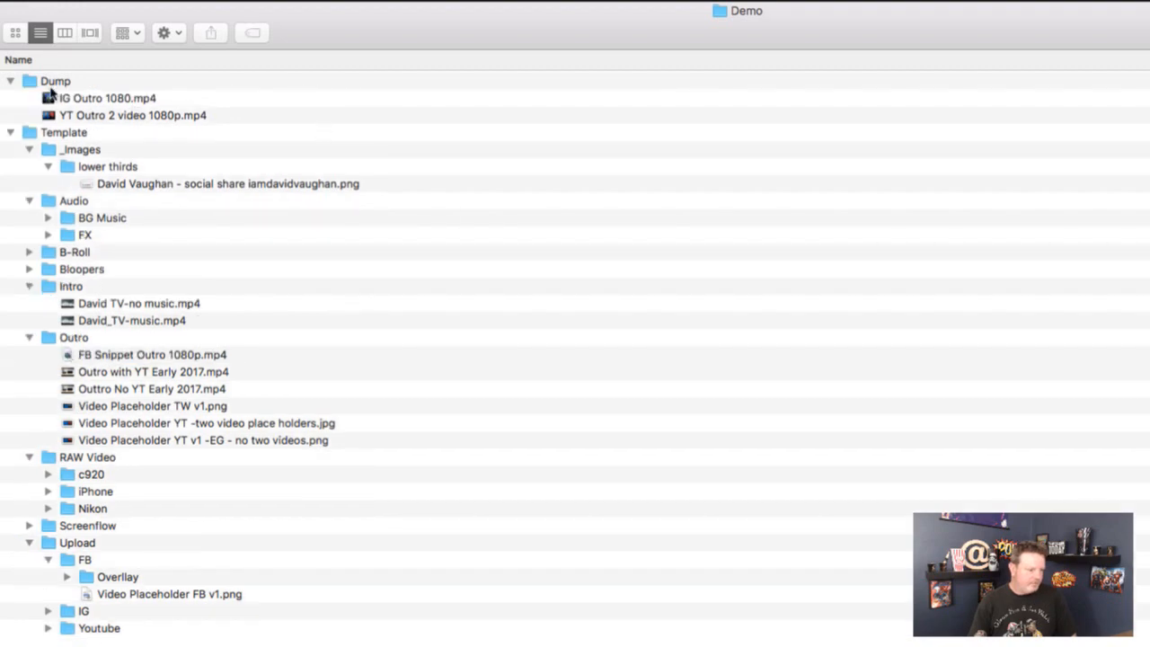
drag(49, 96, 75, 337)
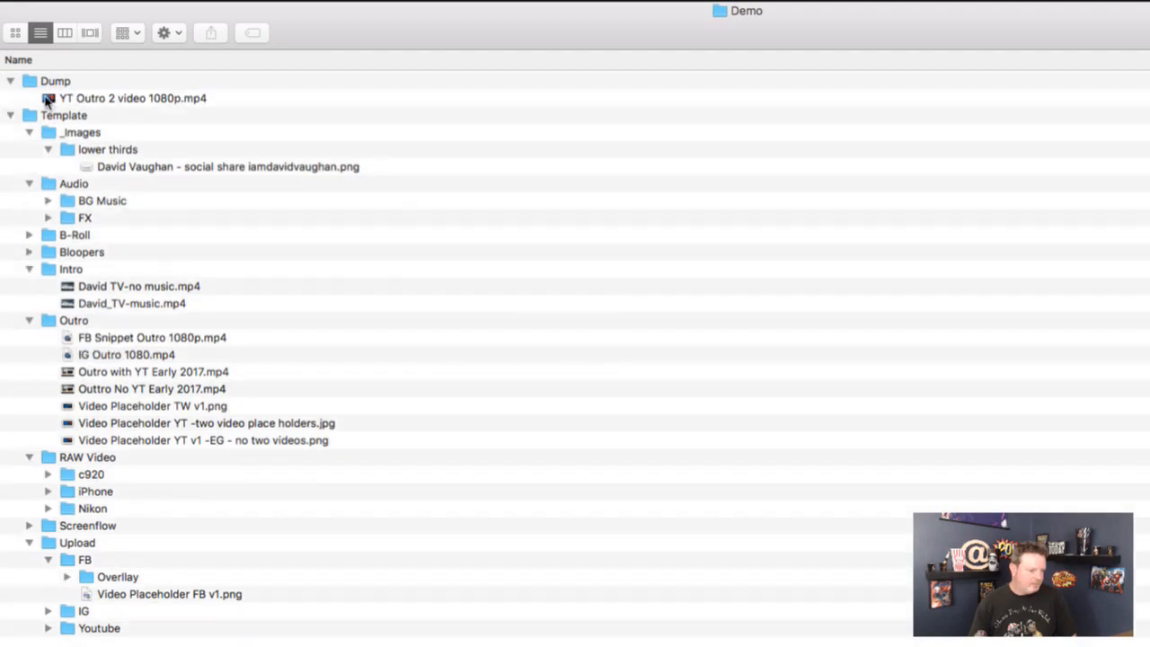
drag(47, 99, 78, 321)
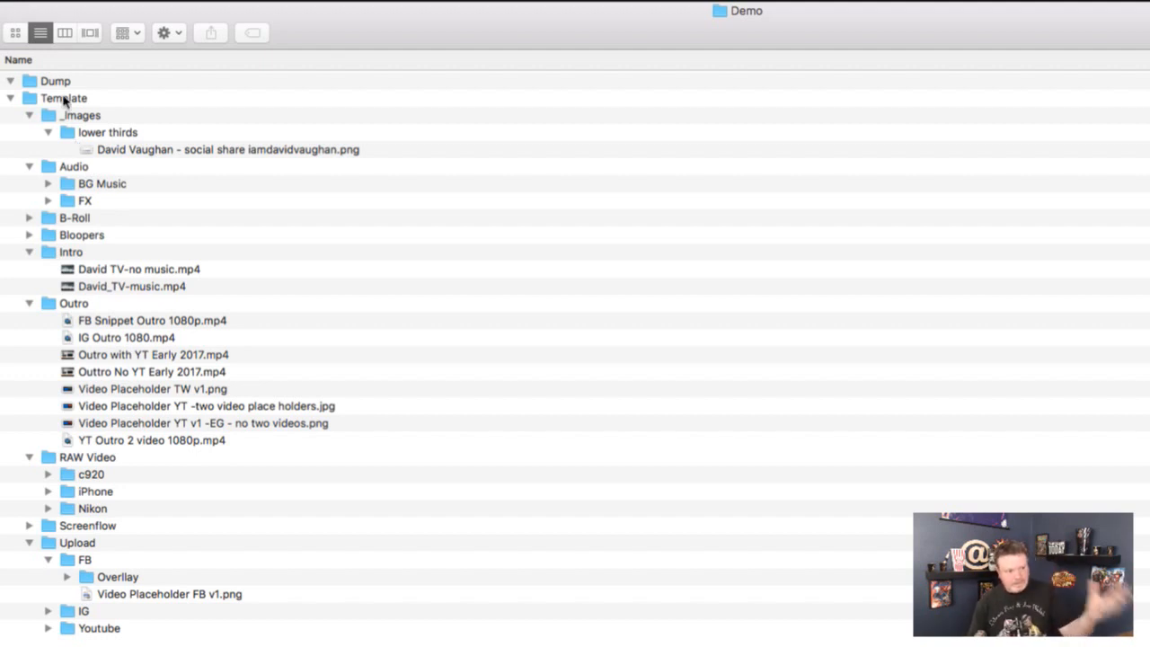
Collapse the Dump folder, every expanded subfolder of Template and Template itself, leaving the Template folder selected
click(11, 81)
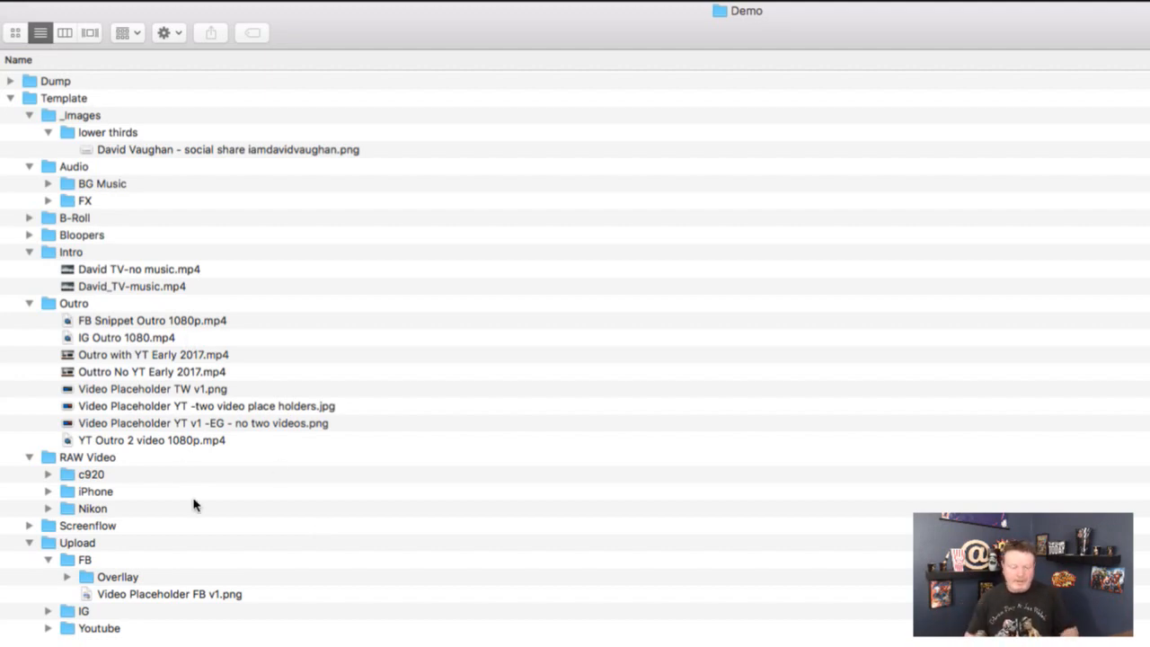
click(200, 543)
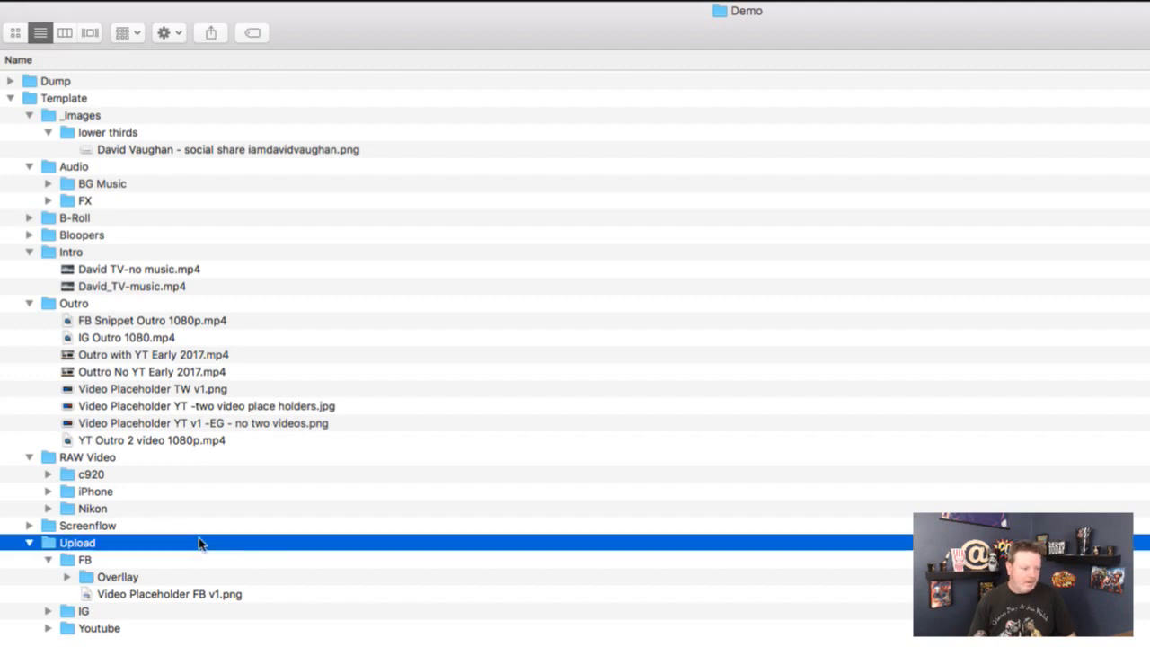
click(28, 543)
click(29, 544)
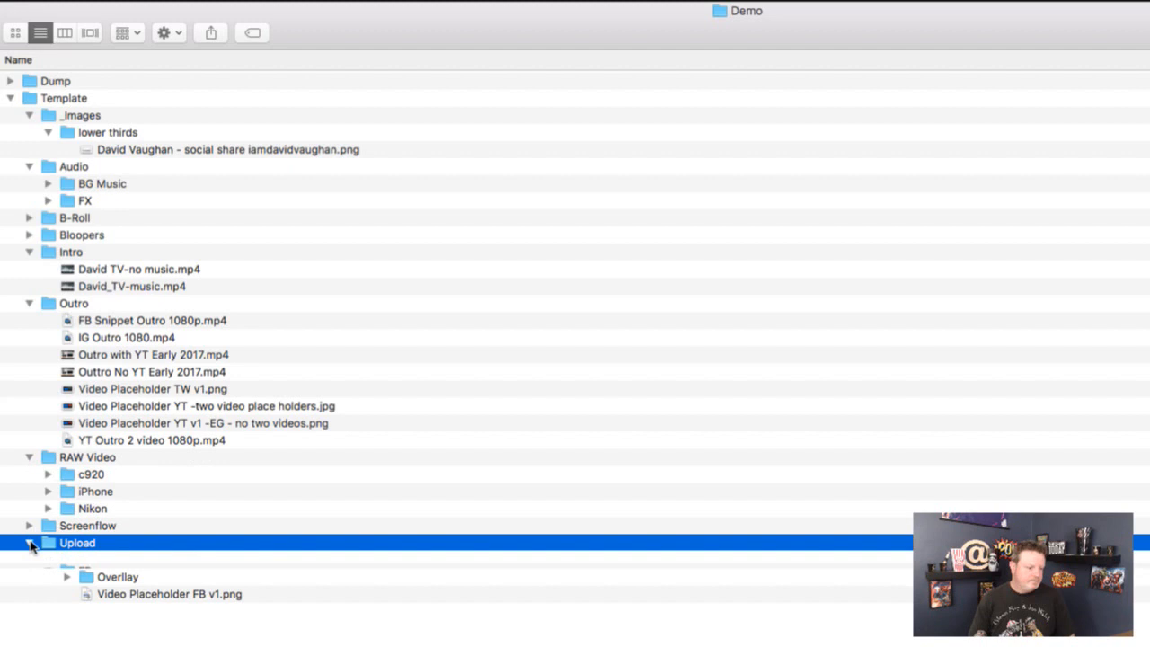
click(28, 543)
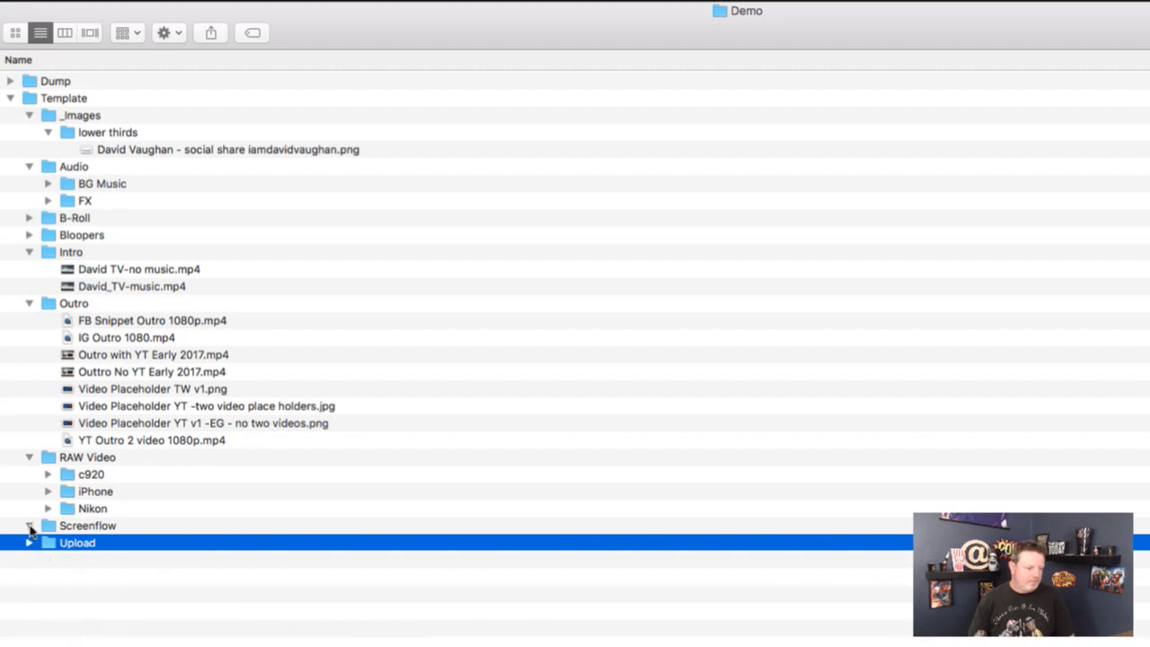
click(29, 456)
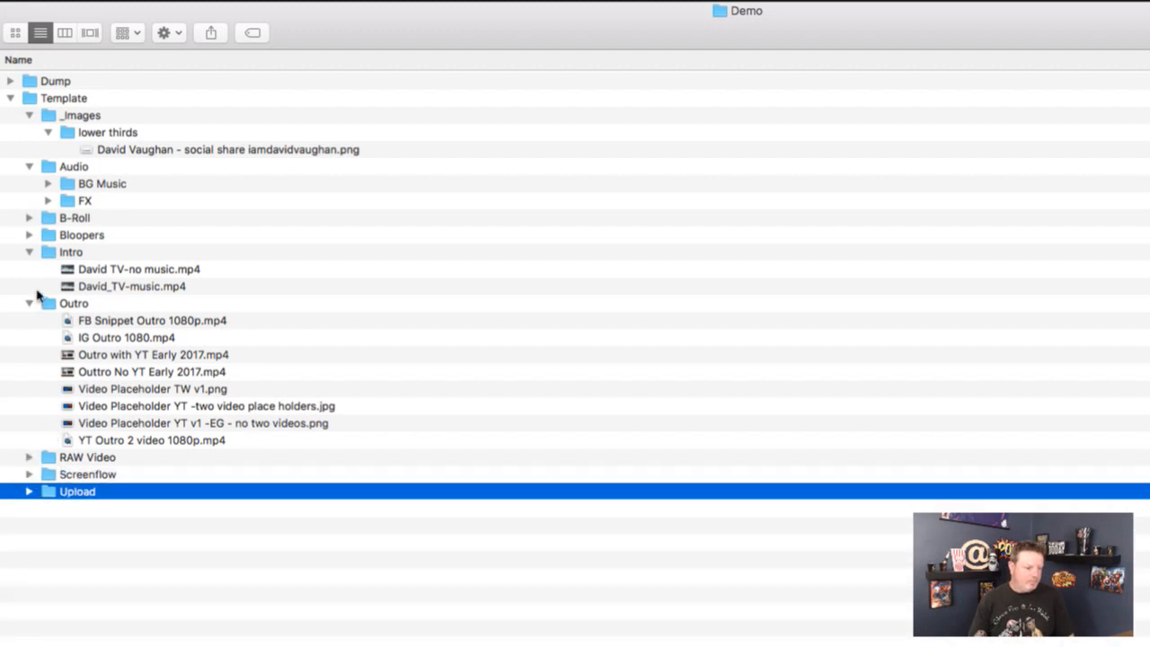
click(30, 303)
click(29, 253)
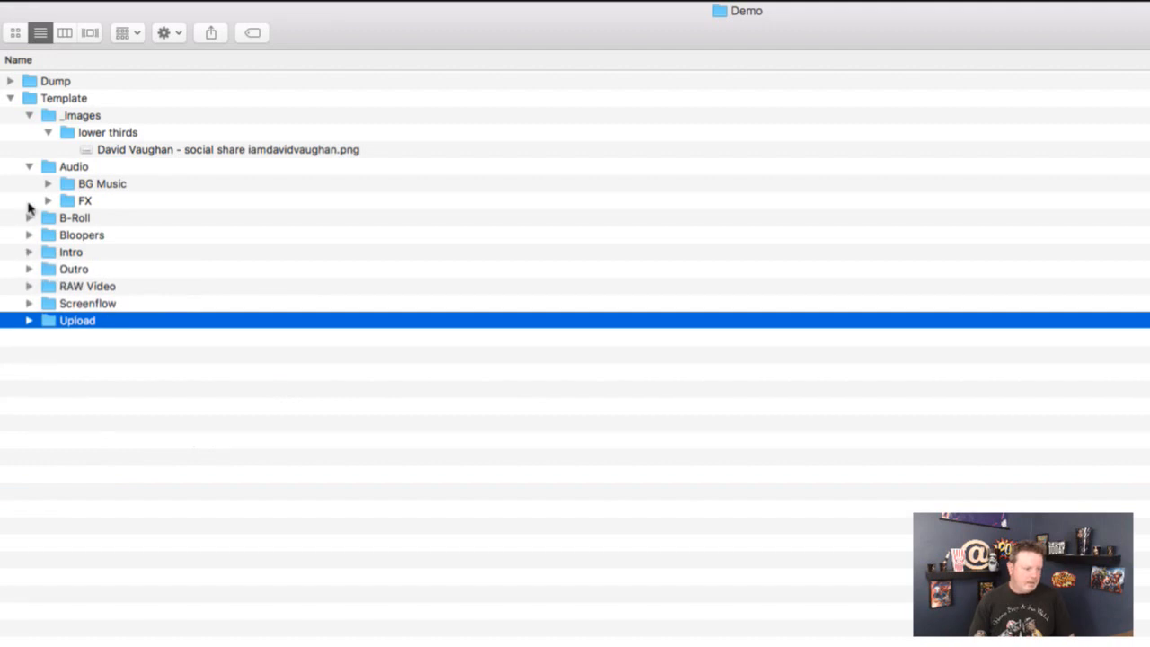
click(29, 167)
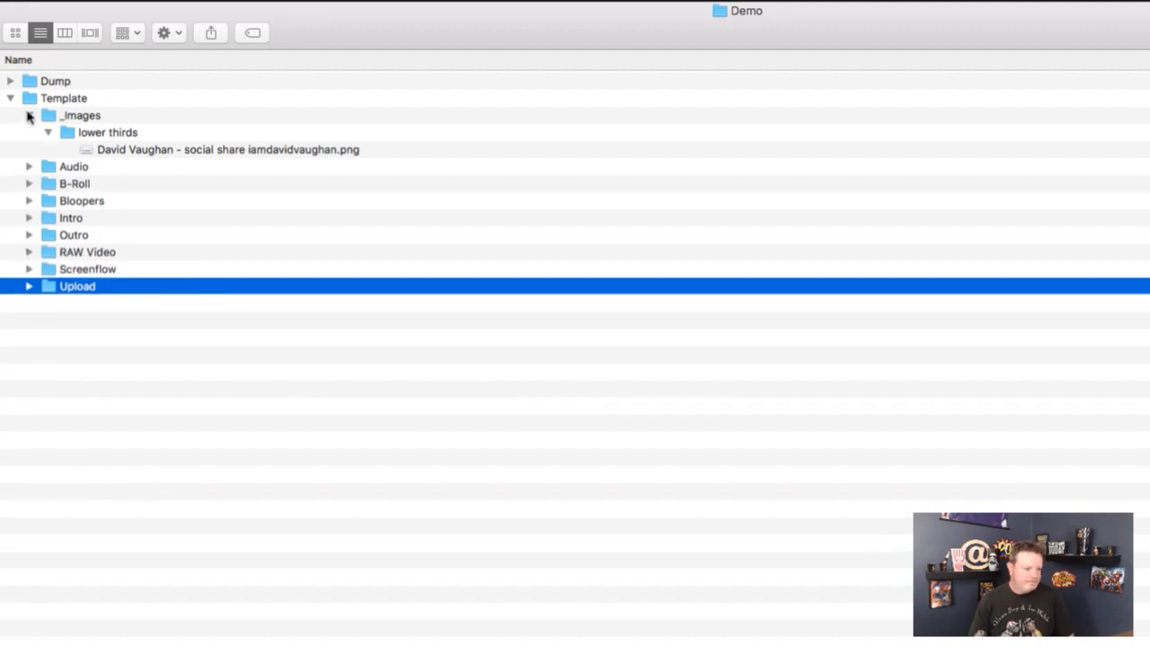
click(29, 115)
click(10, 98)
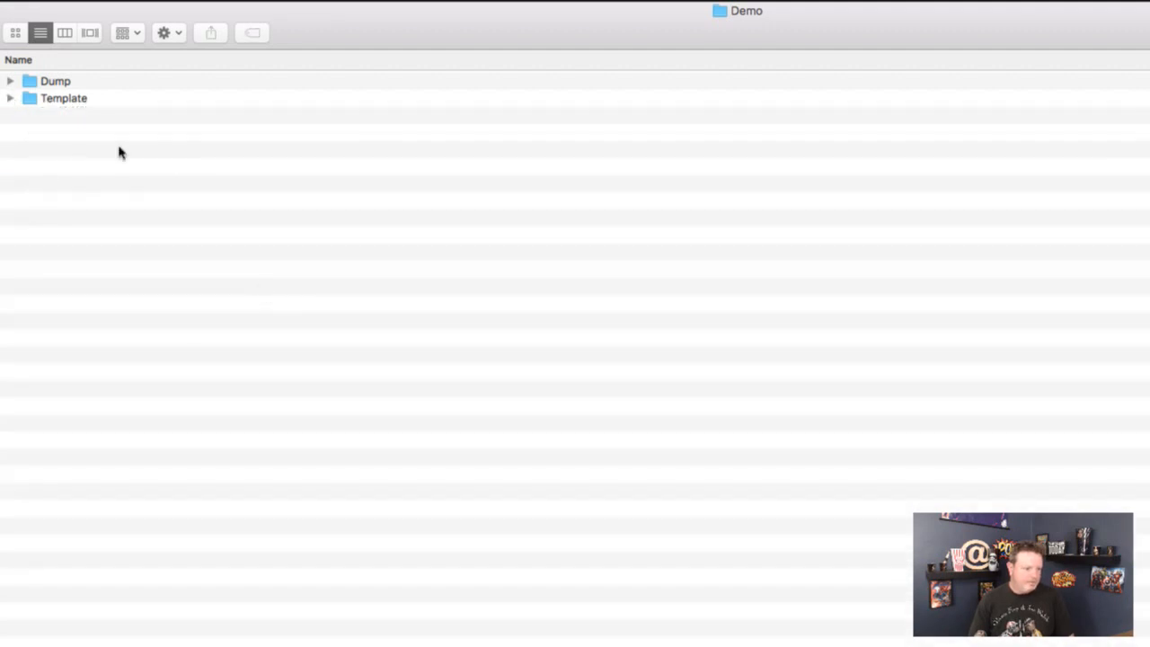
click(56, 99)
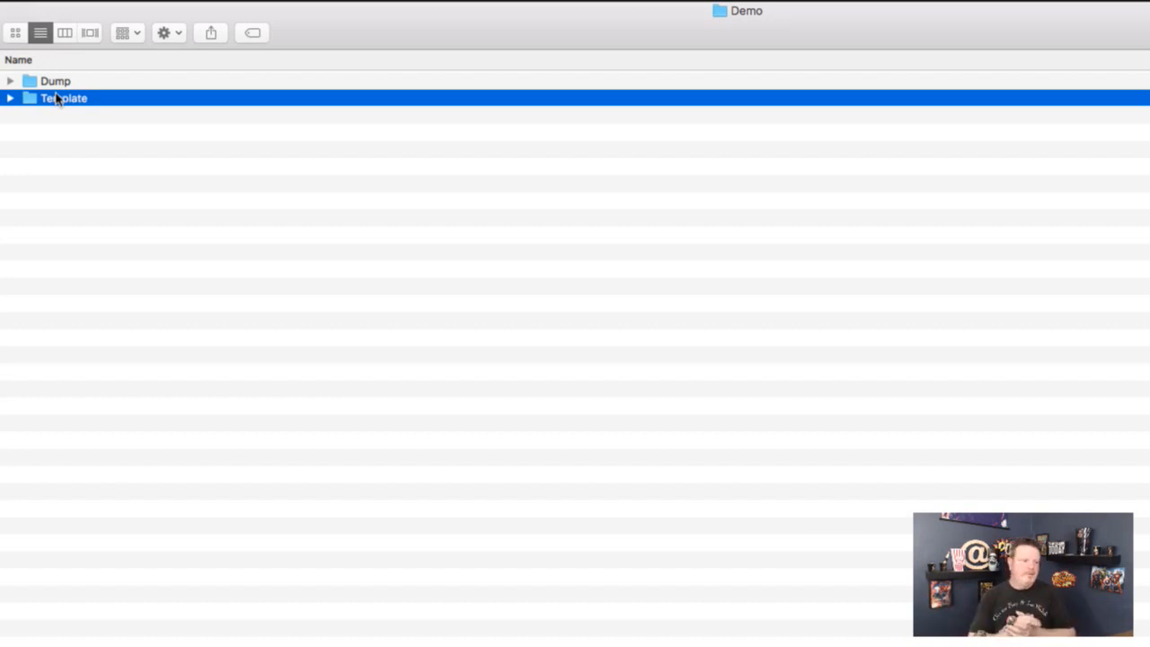
Switch to the untitled ScreenFlow project and add David TV-no music.mp4 and David_TV-music.mp4 to its media library and timeline
click(10, 98)
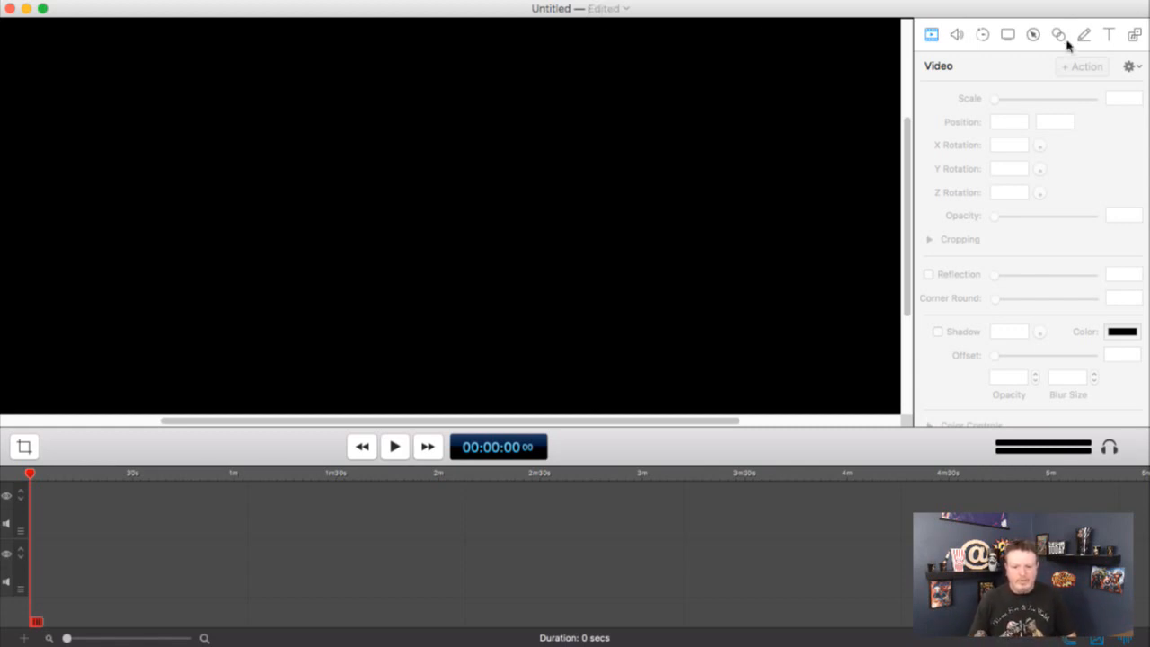
click(1134, 34)
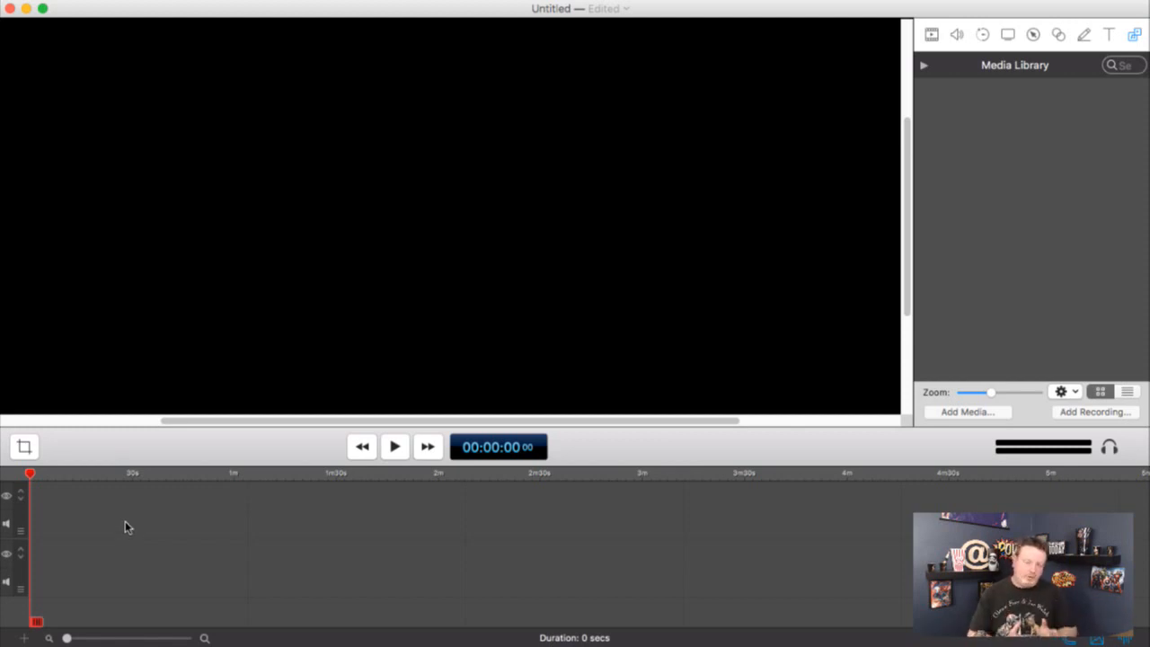
drag(68, 638, 133, 639)
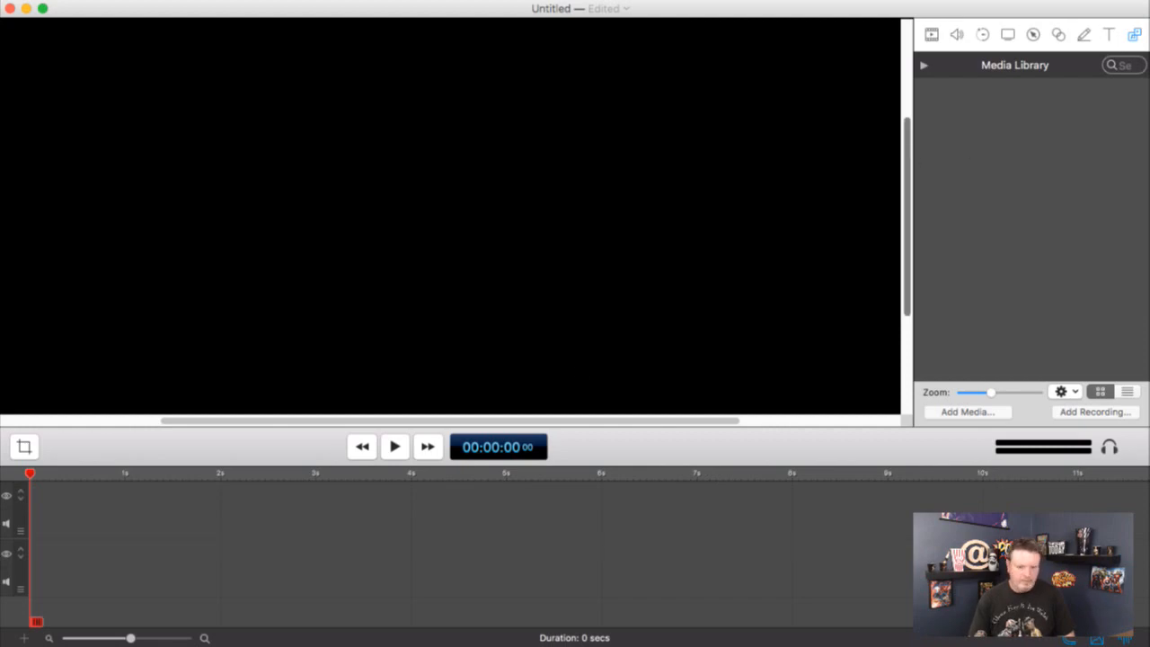
click(993, 413)
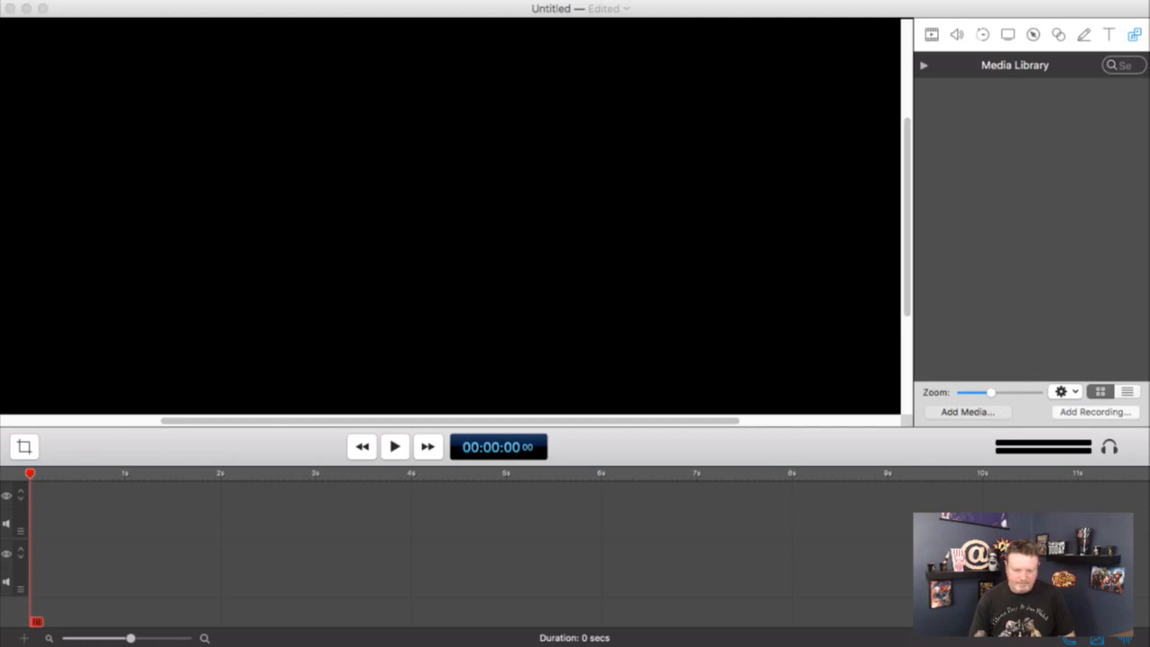
click(616, 225)
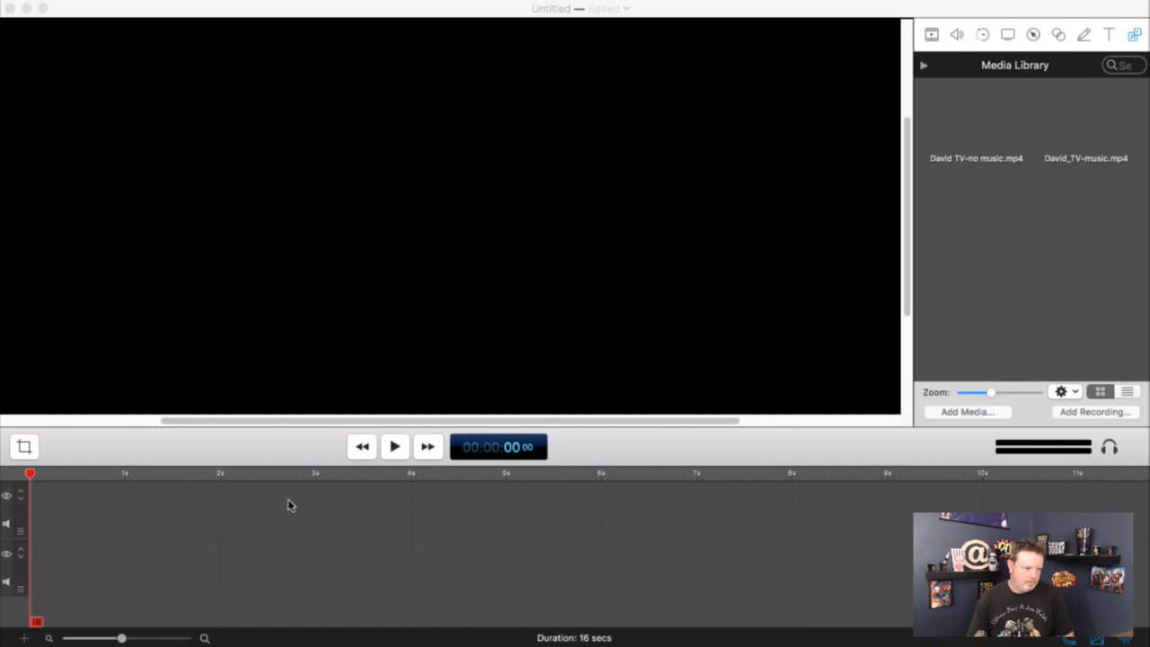
drag(289, 499, 294, 511)
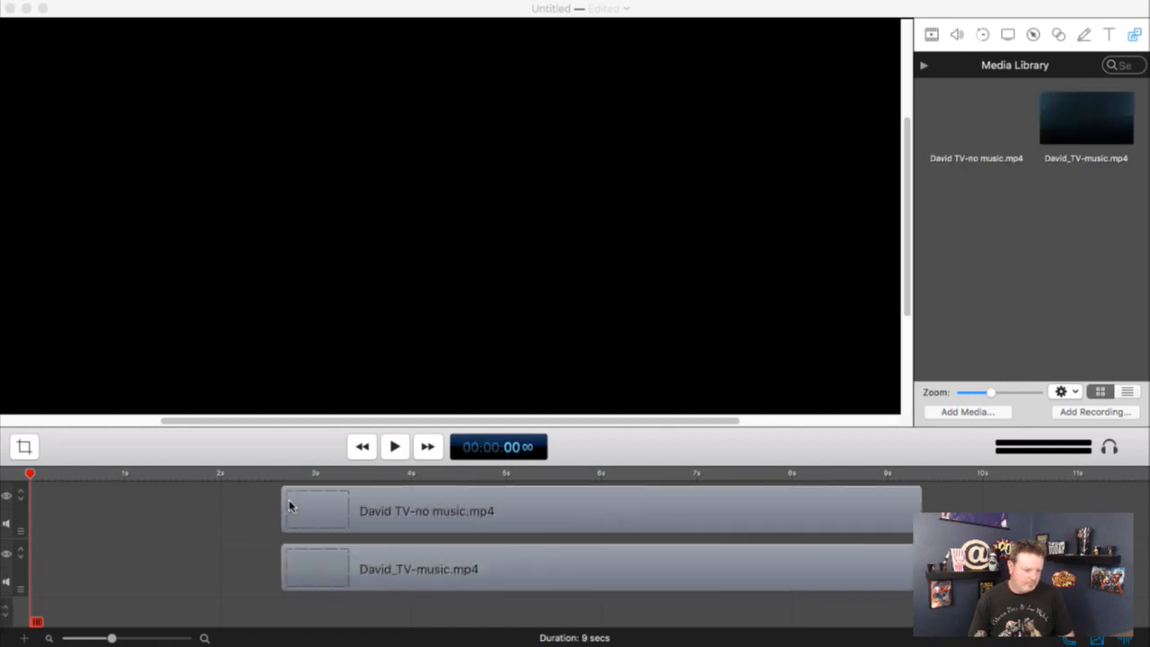
Delete the David TV-no music.mp4 clip from the timeline
click(245, 512)
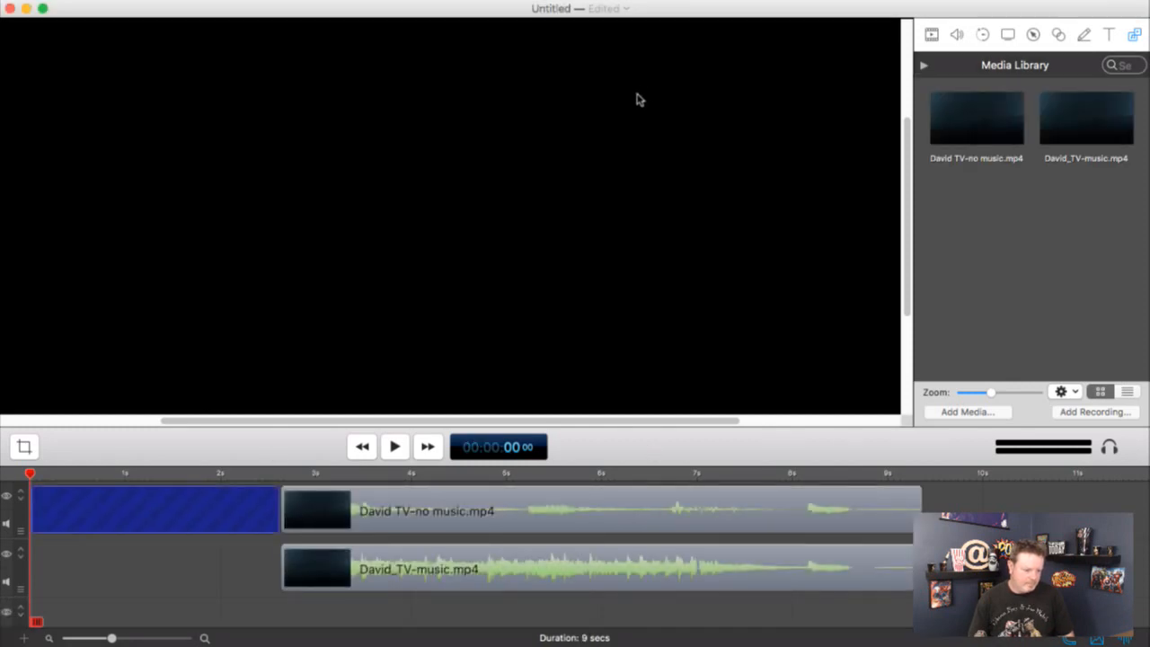
click(753, 510)
key(Delete)
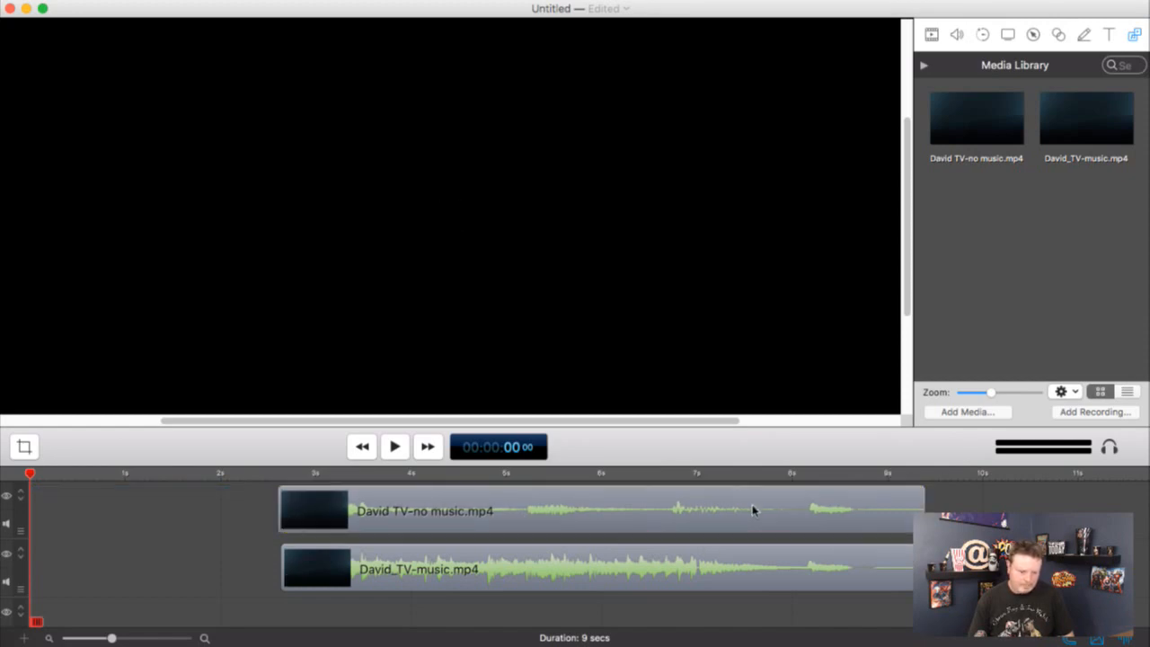
Set the playhead to 10 seconds and move the David_TV-music.mp4 clip so it starts there
drag(715, 564, 887, 551)
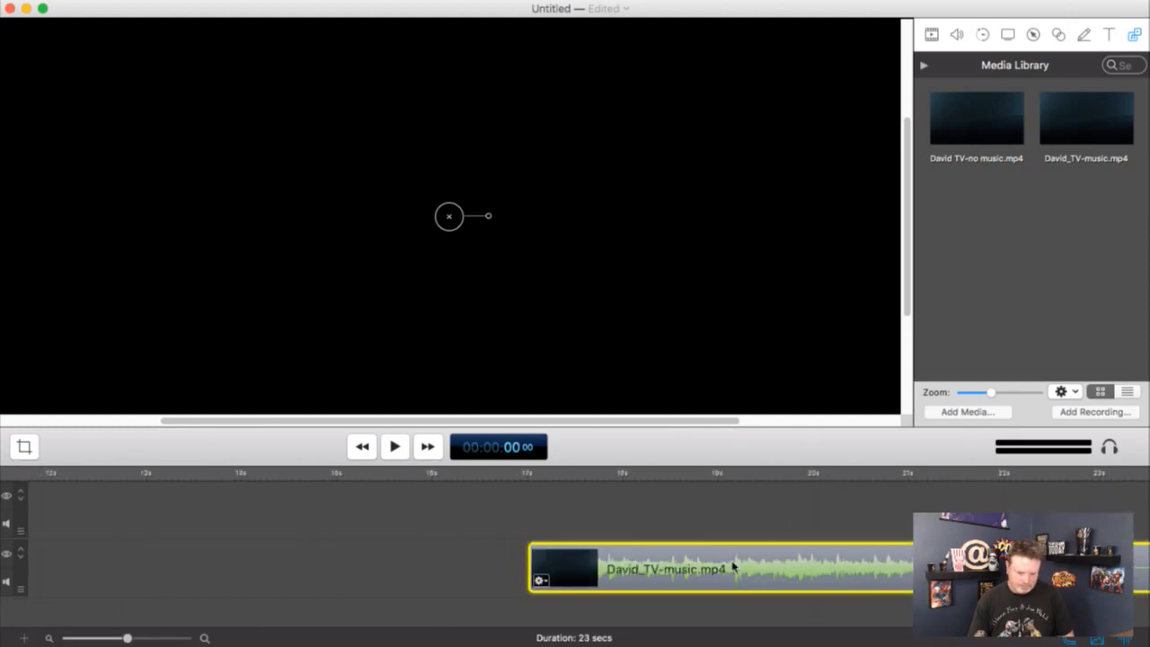
drag(891, 567, 683, 563)
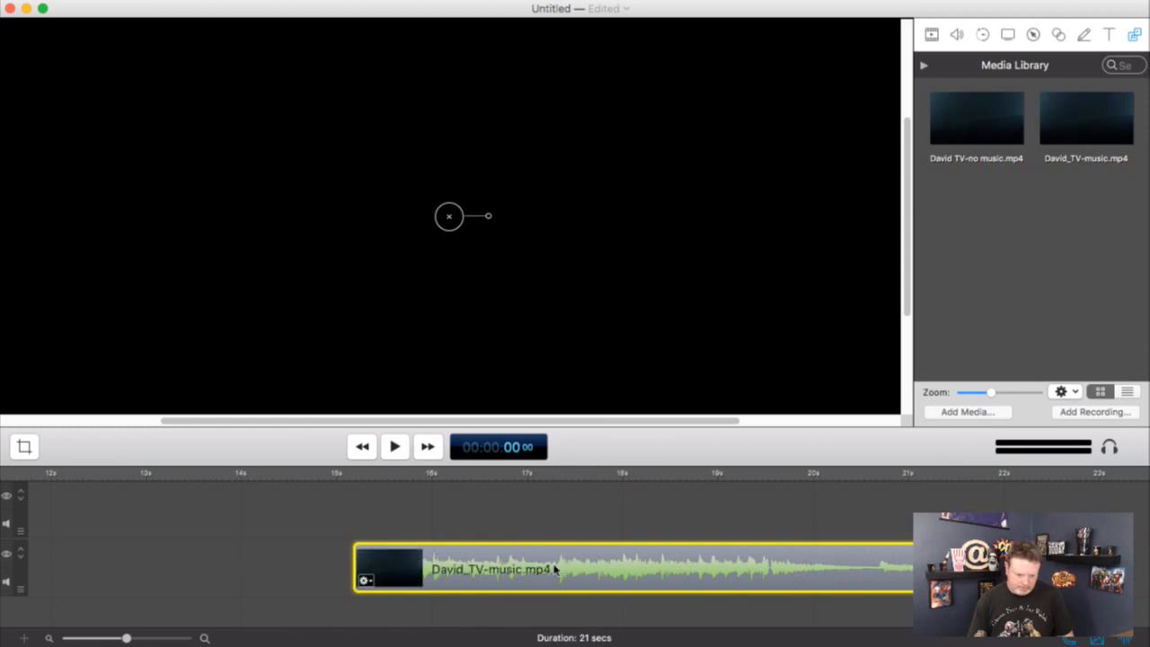
drag(554, 567, 310, 568)
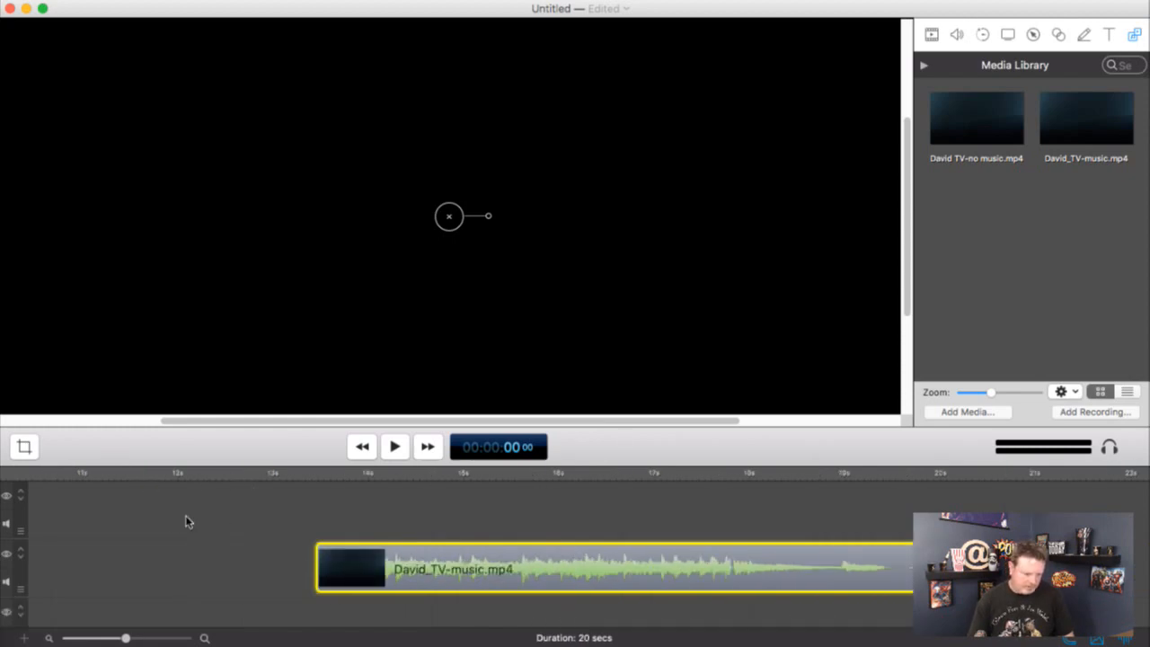
drag(541, 574, 306, 575)
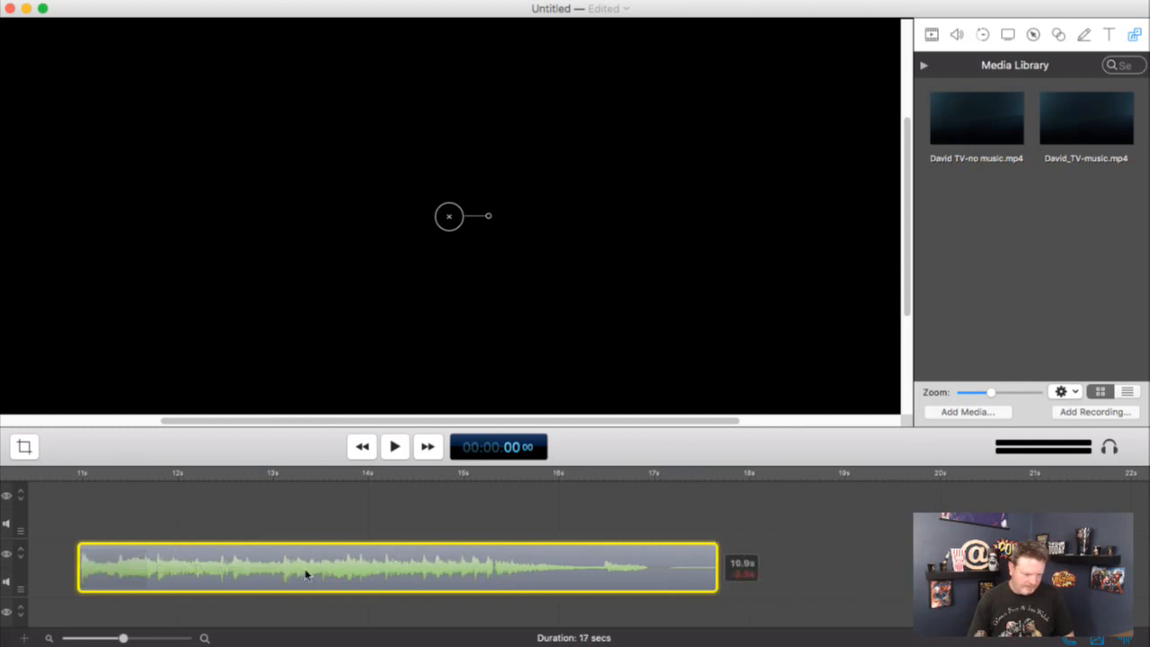
scroll(174, 500, left, 5)
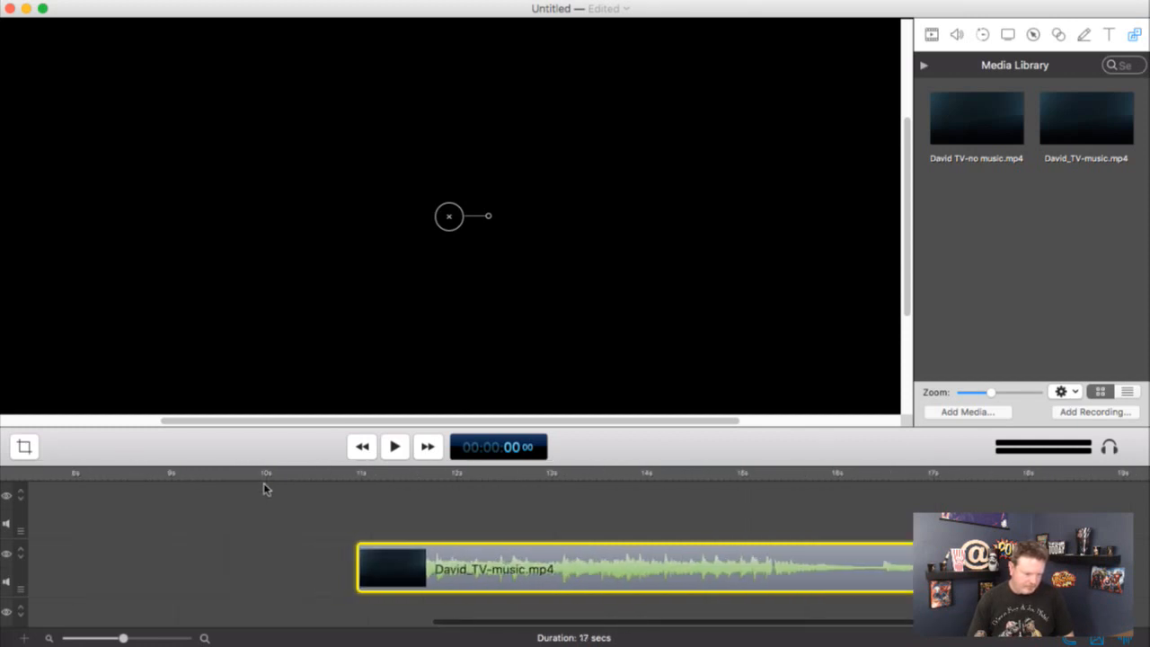
click(265, 474)
drag(539, 566, 450, 568)
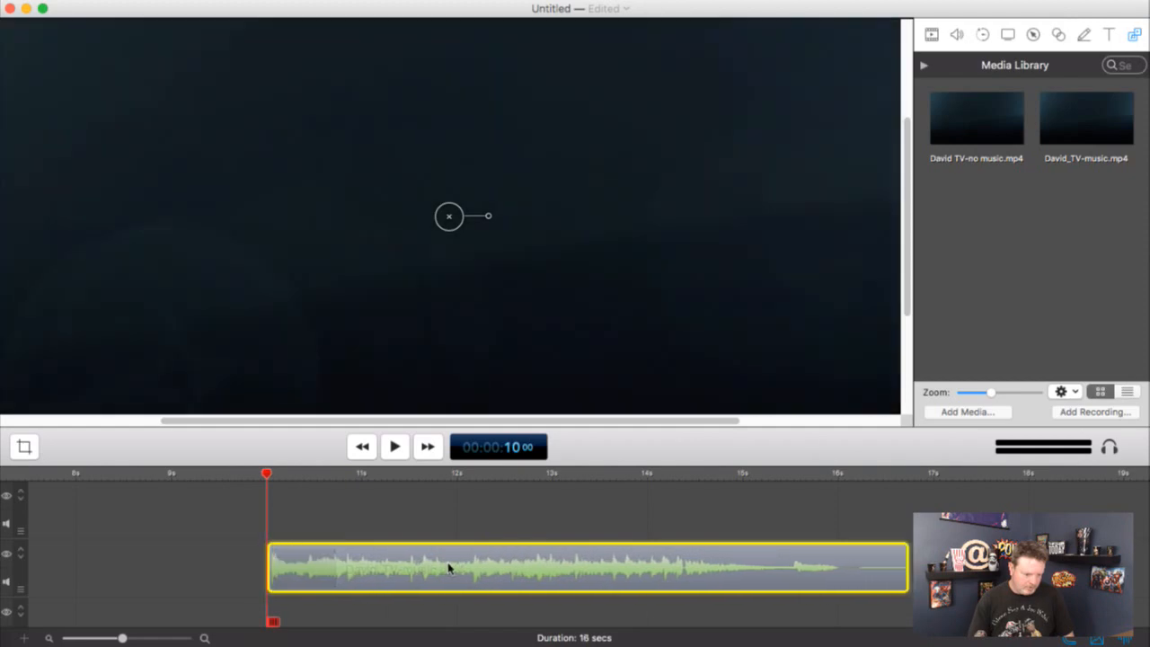
scroll(449, 568, left, 2)
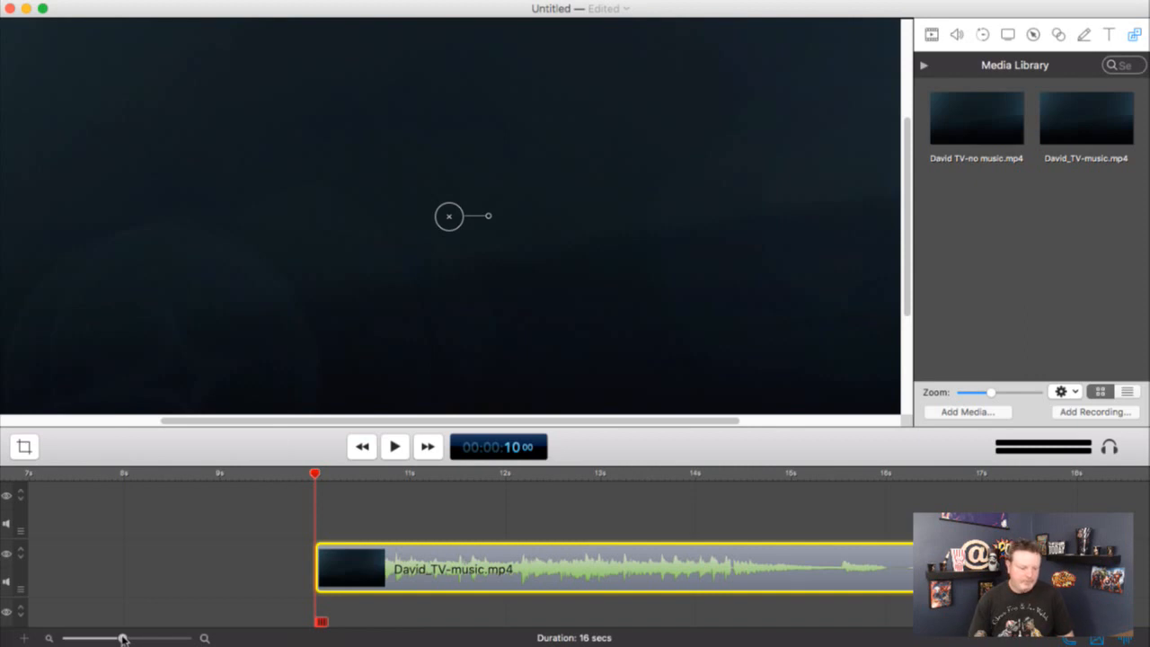
Reduce the project's canvas to a smaller frame centred on the David_TV-music.mp4 clip and apply the new size
drag(123, 638, 89, 635)
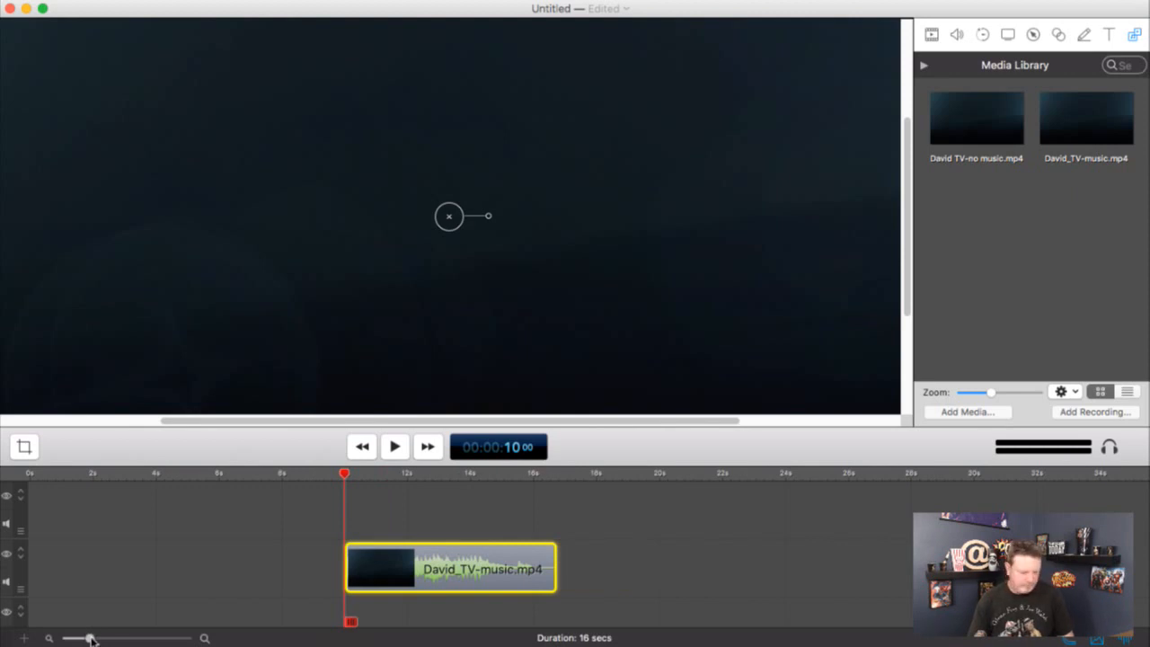
drag(90, 638, 77, 637)
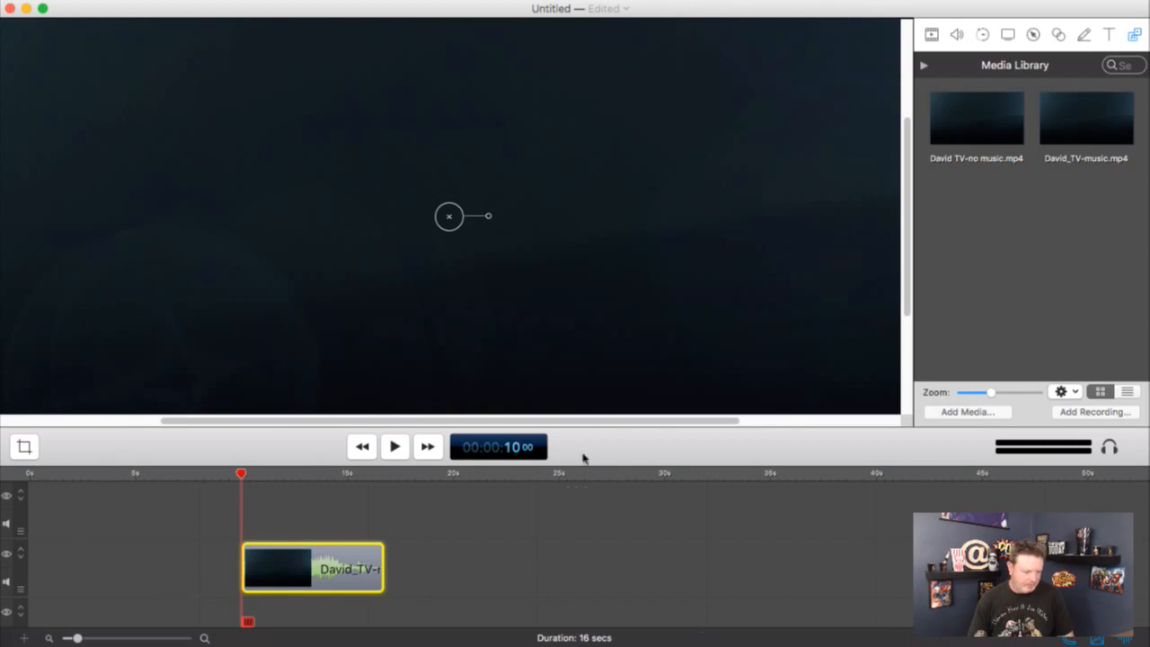
scroll(509, 241, down, 10)
scroll(509, 242, up, 5)
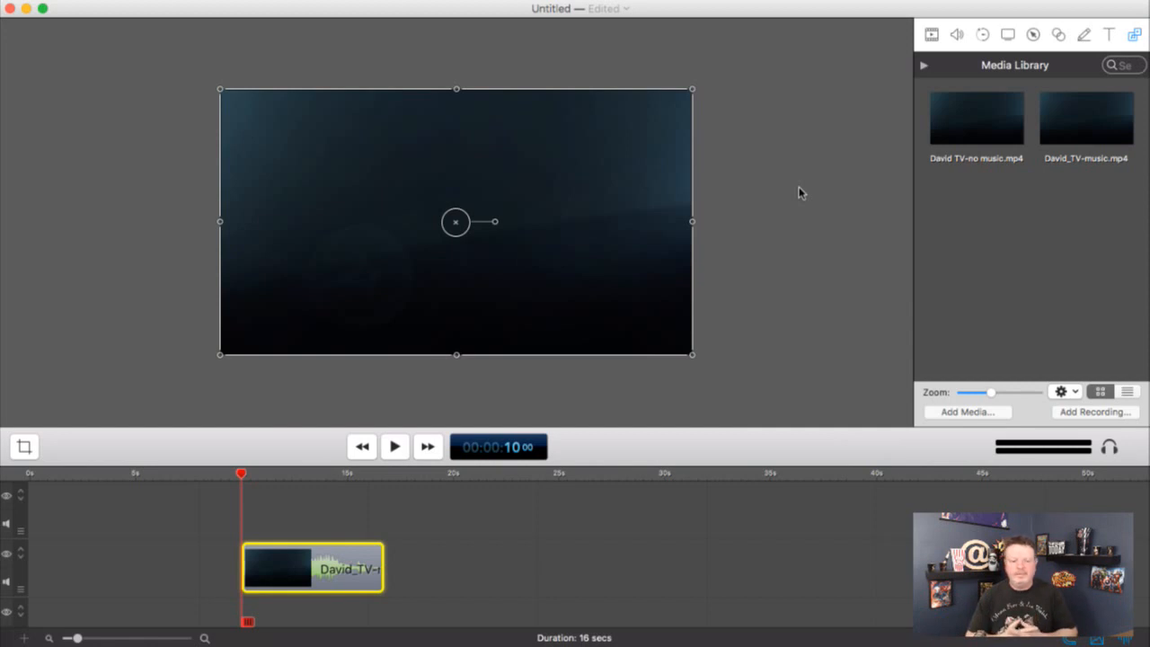
click(24, 446)
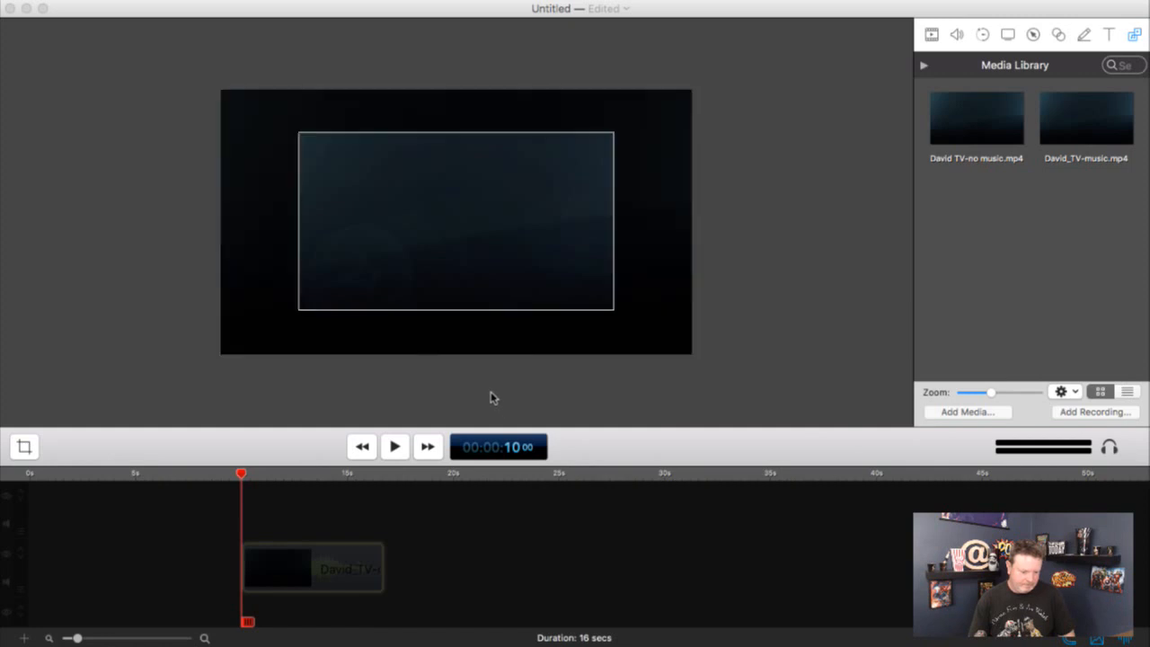
click(679, 409)
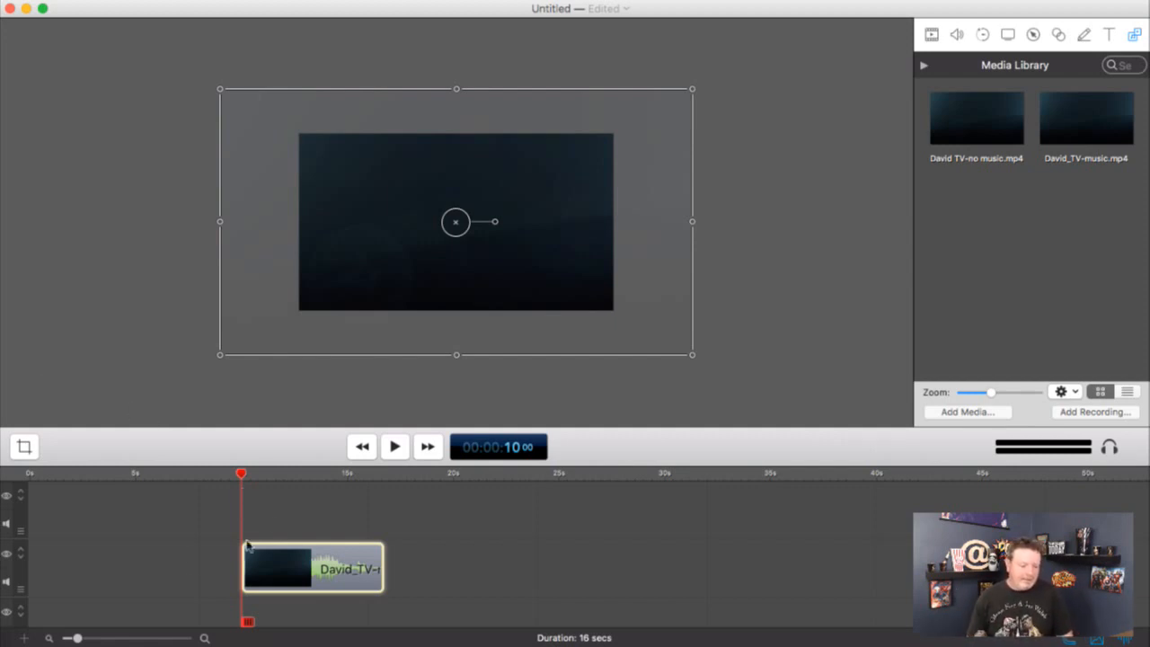
Set the David_TV-music.mp4 clip's scale to 67% to fit the canvas, and return to the media library
click(45, 553)
click(57, 564)
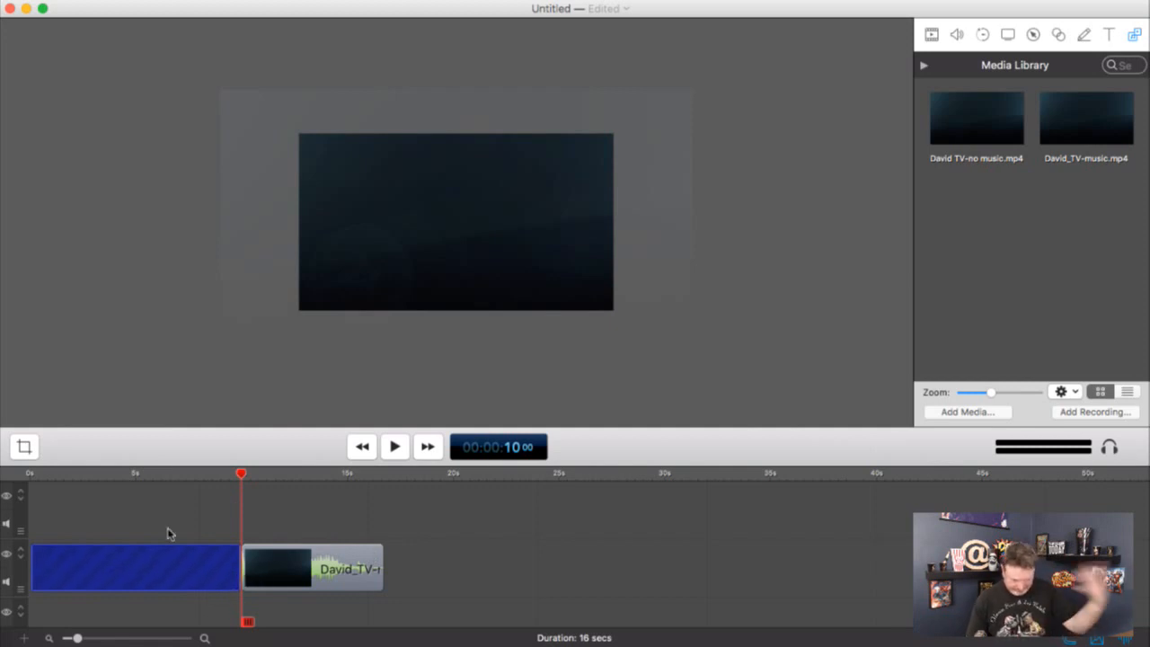
click(355, 558)
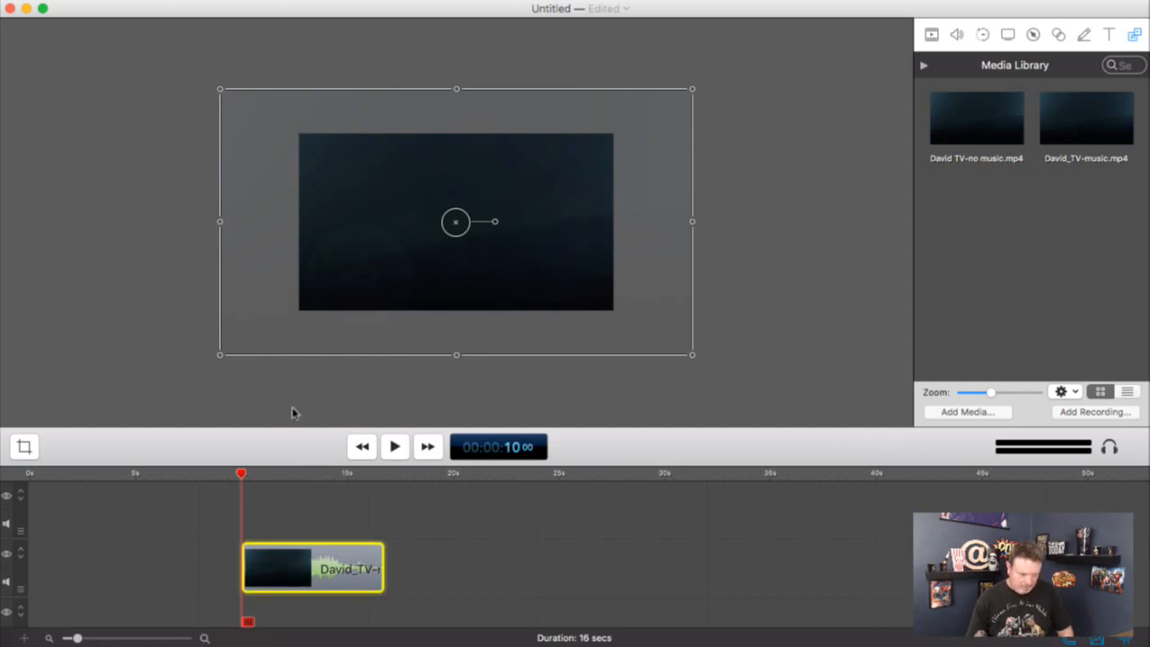
click(934, 35)
click(1121, 102)
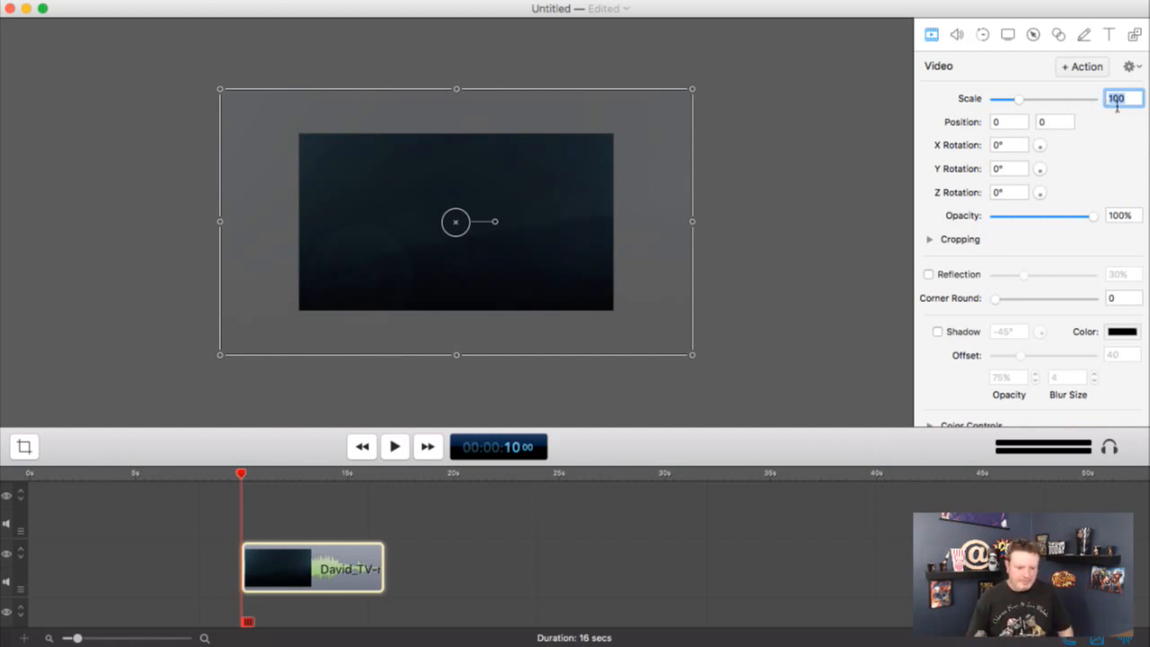
text(67)
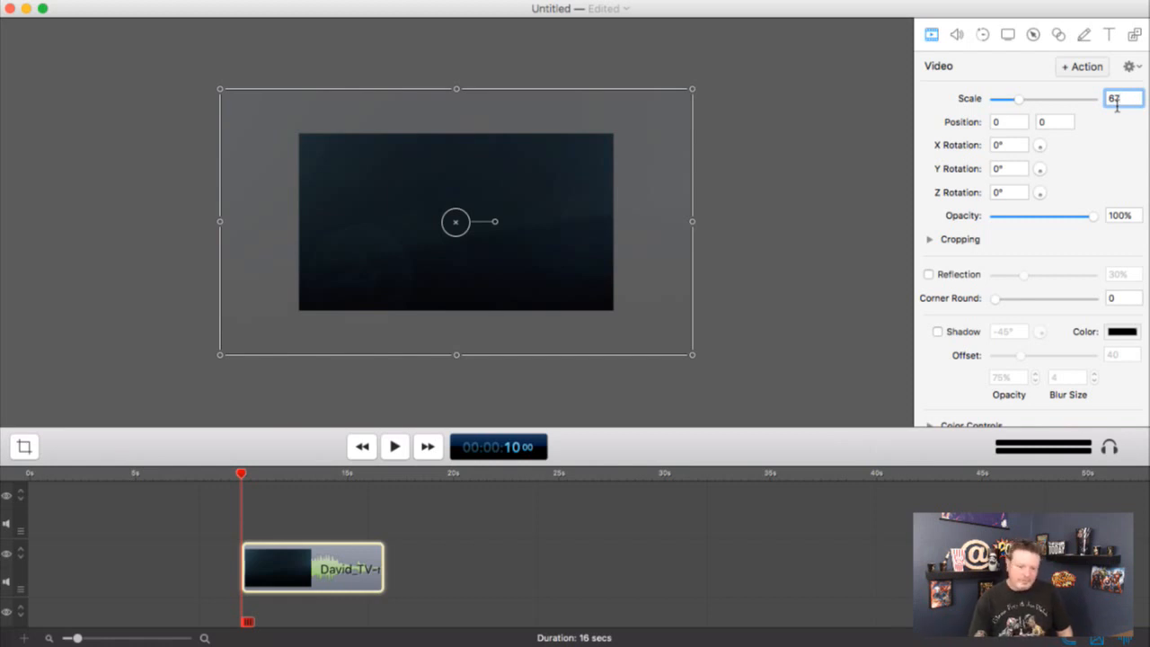
key(Return)
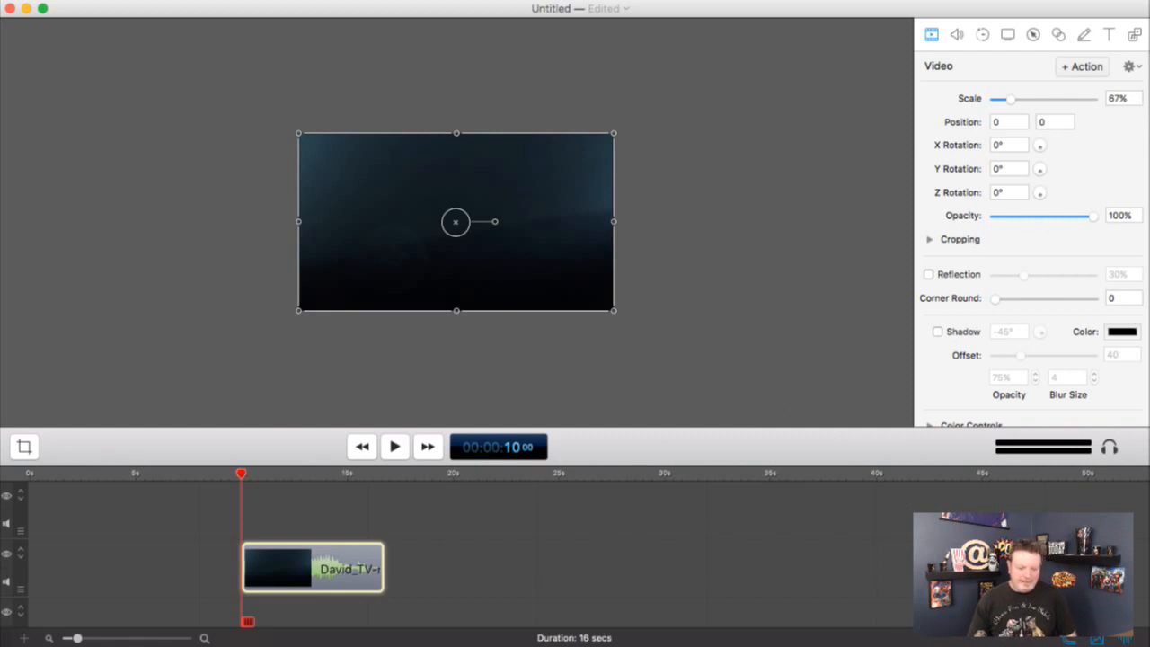
click(1134, 34)
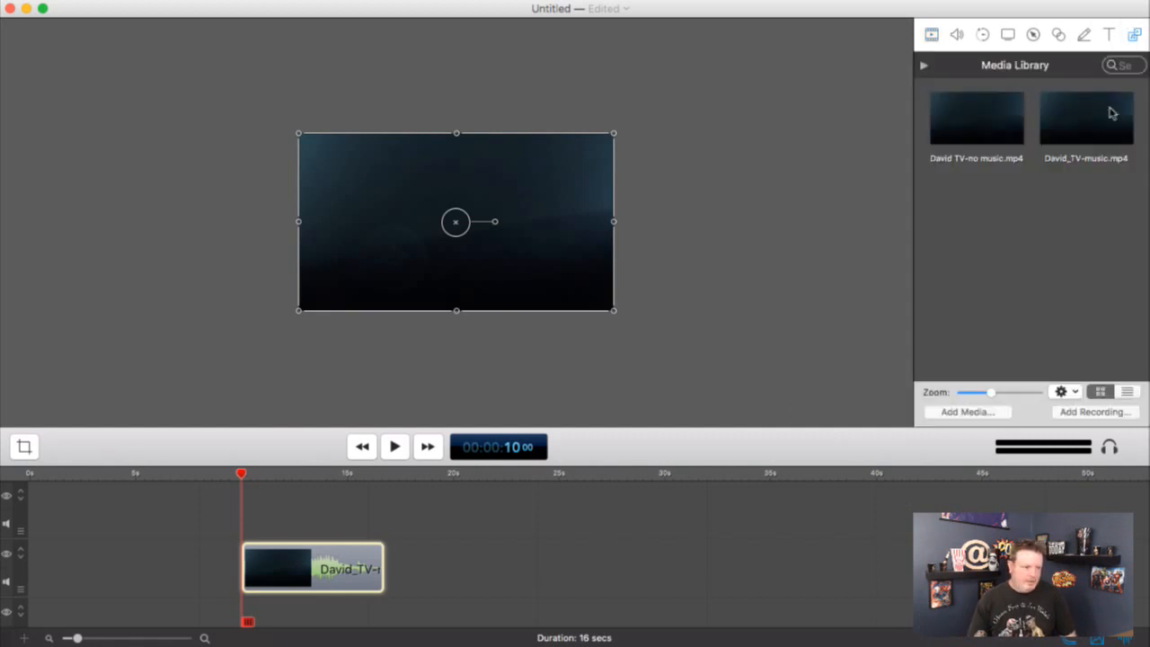
Bring the social-media lower-third file into the project by placing it on the timeline at about 29 seconds
key(super+Tab)
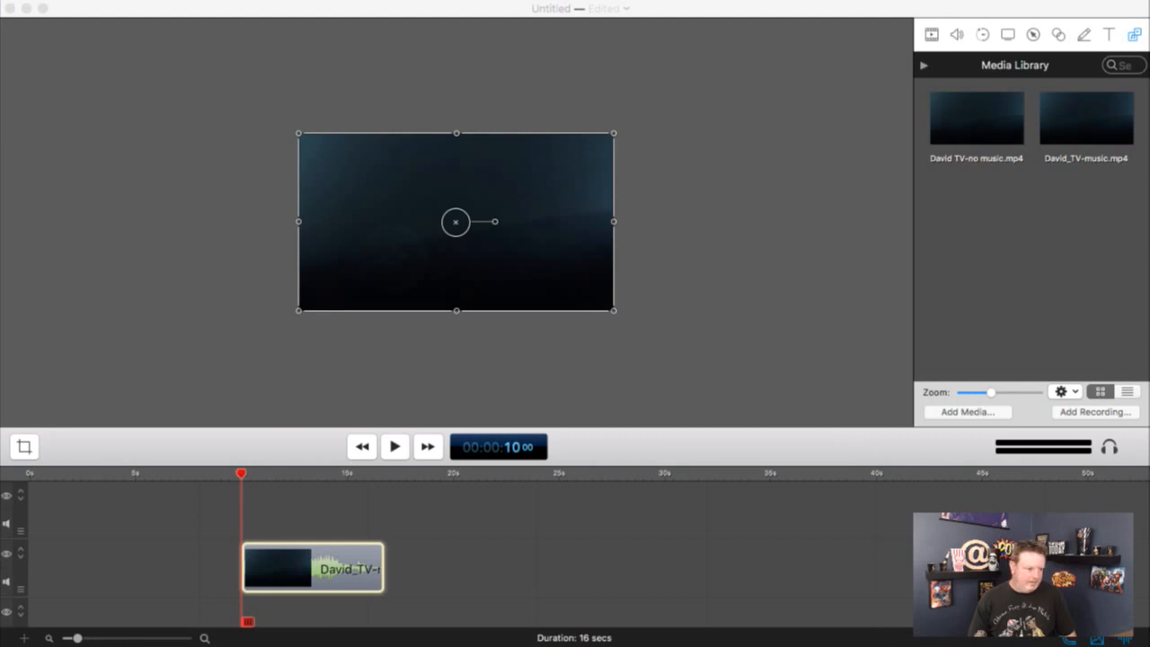
drag(708, 452, 665, 554)
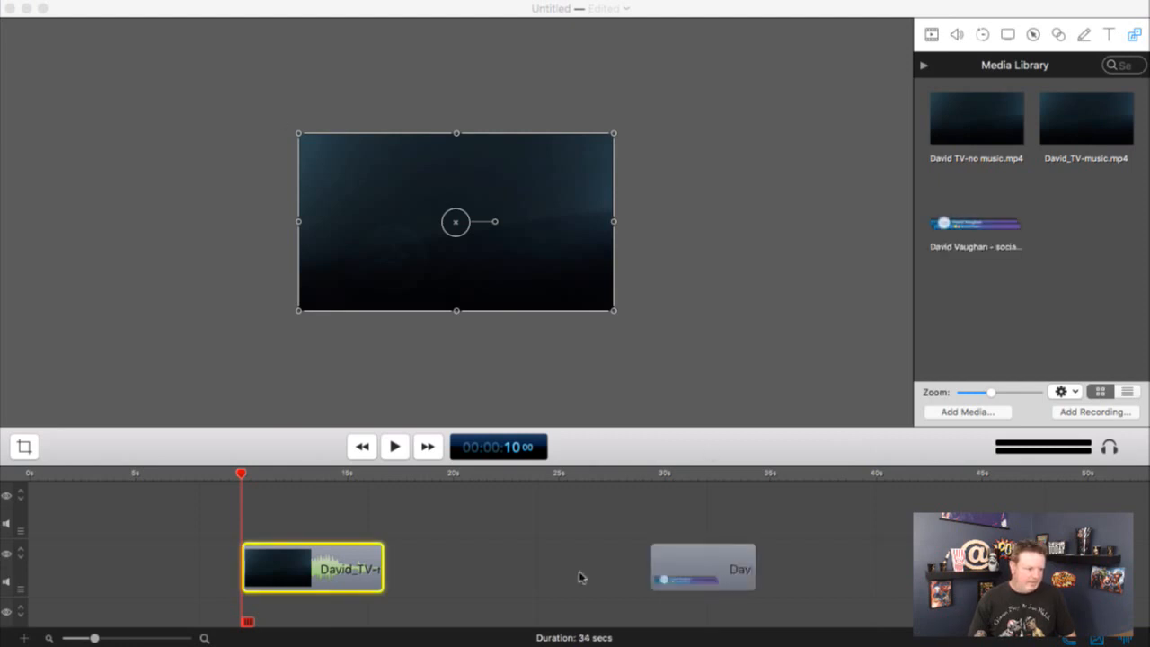
click(552, 564)
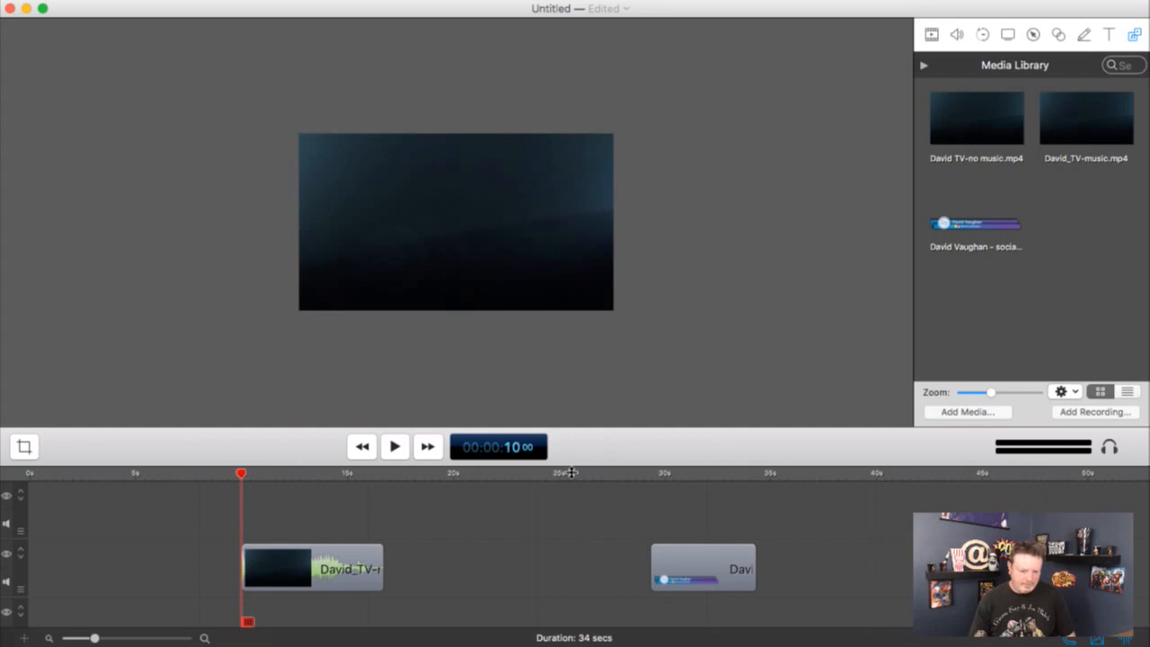
Enlarge the timeline area and move the David_TV-music.mp4 clip three tracks down, keeping its start at 10 seconds
drag(571, 460, 571, 363)
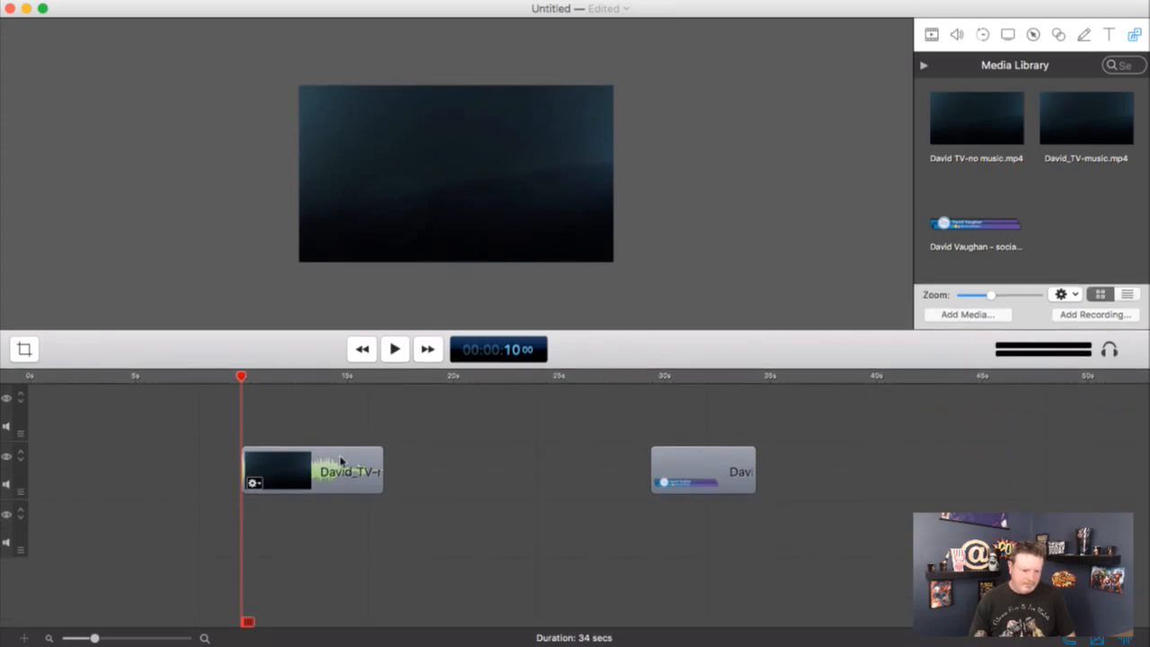
drag(340, 456, 337, 572)
drag(347, 516, 346, 585)
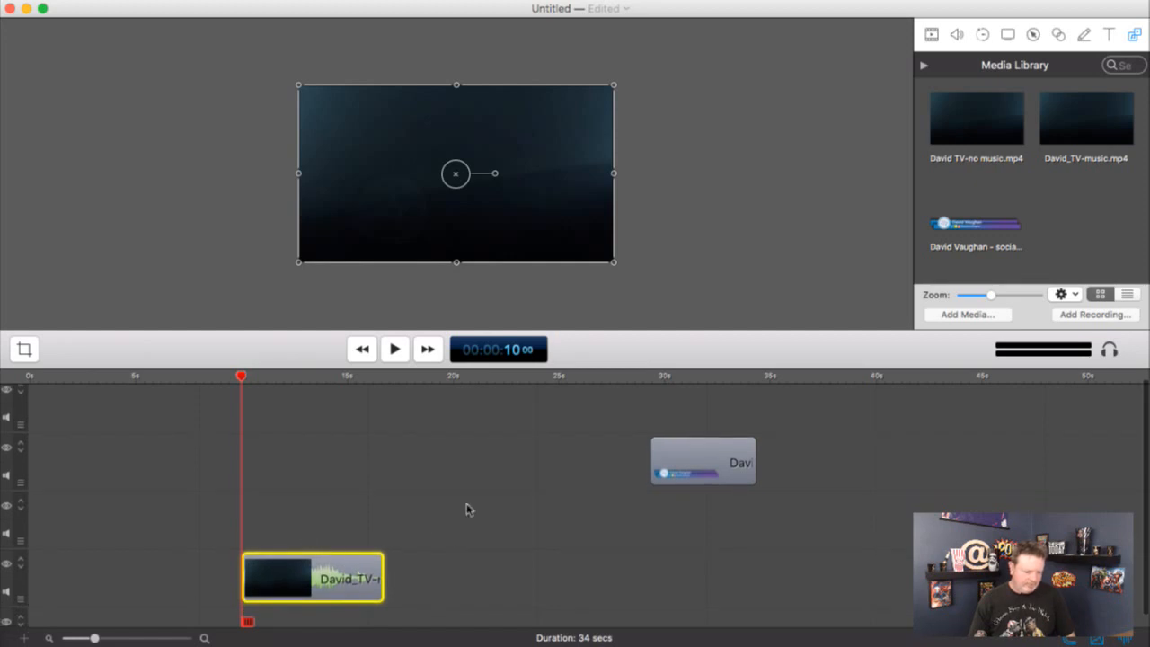
drag(334, 577, 329, 612)
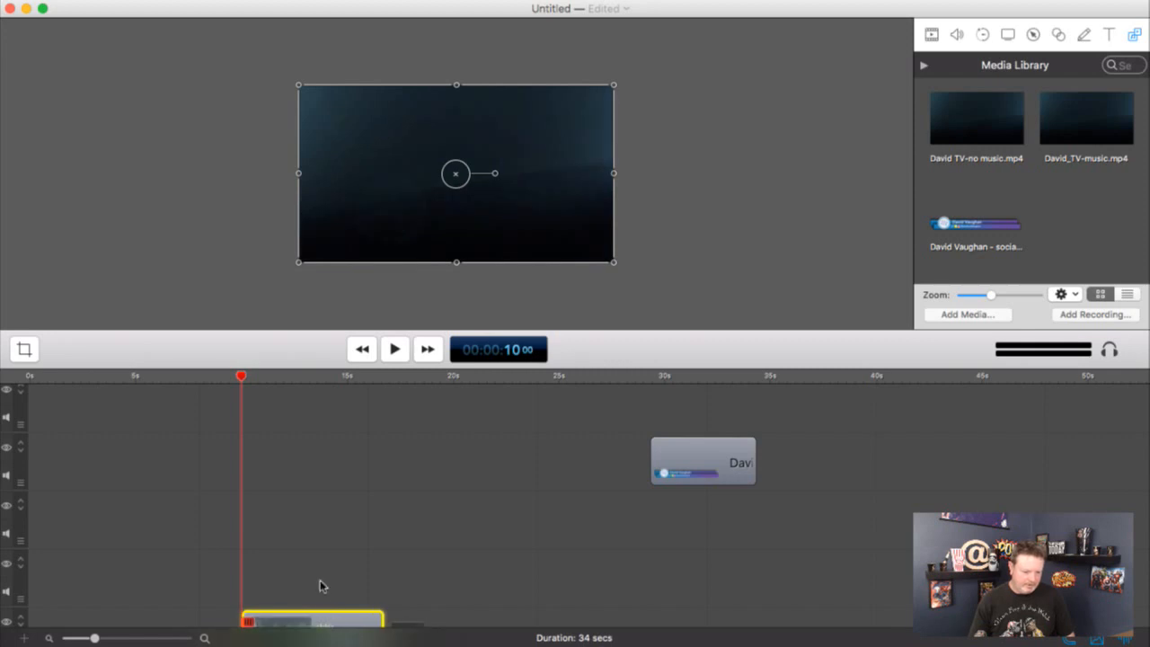
scroll(320, 585, down, 4)
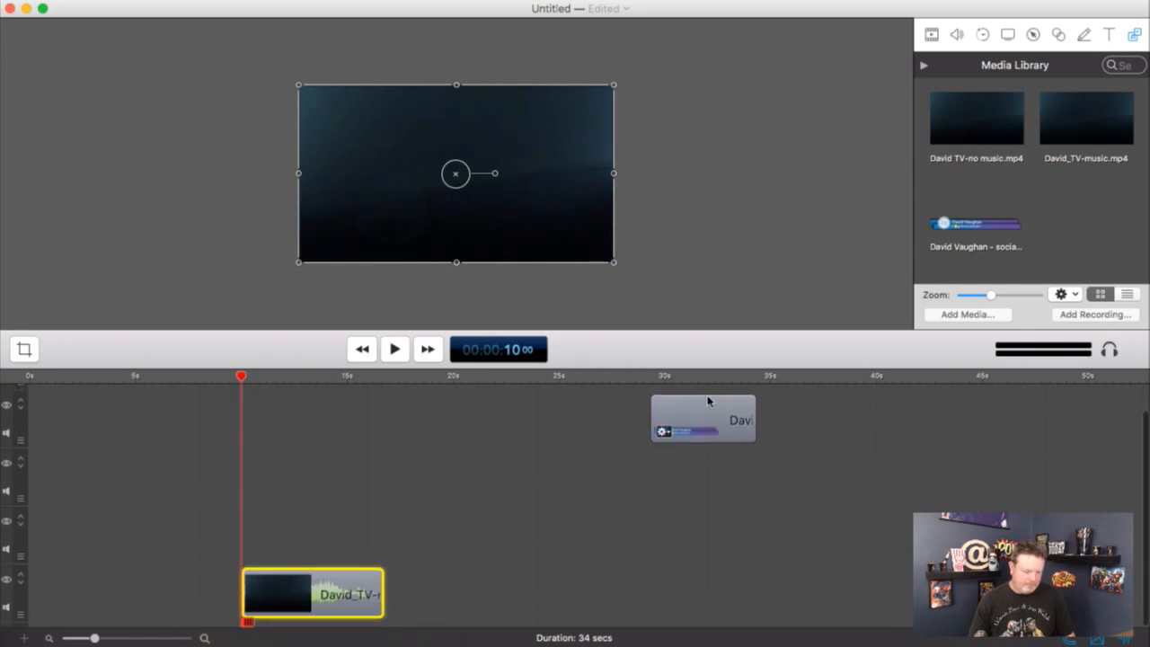
Place the lower-third clip on the track above the intro, starting where the intro ends, and shrink it to fit inside the canvas's left edge
drag(710, 428, 437, 543)
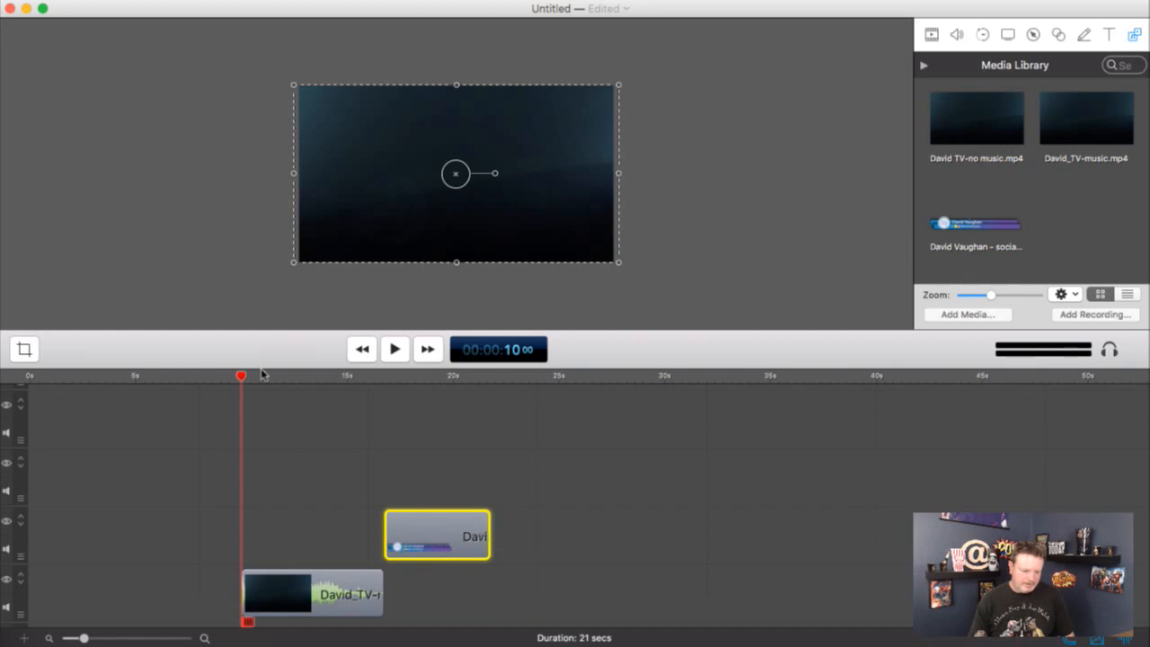
drag(241, 378, 405, 378)
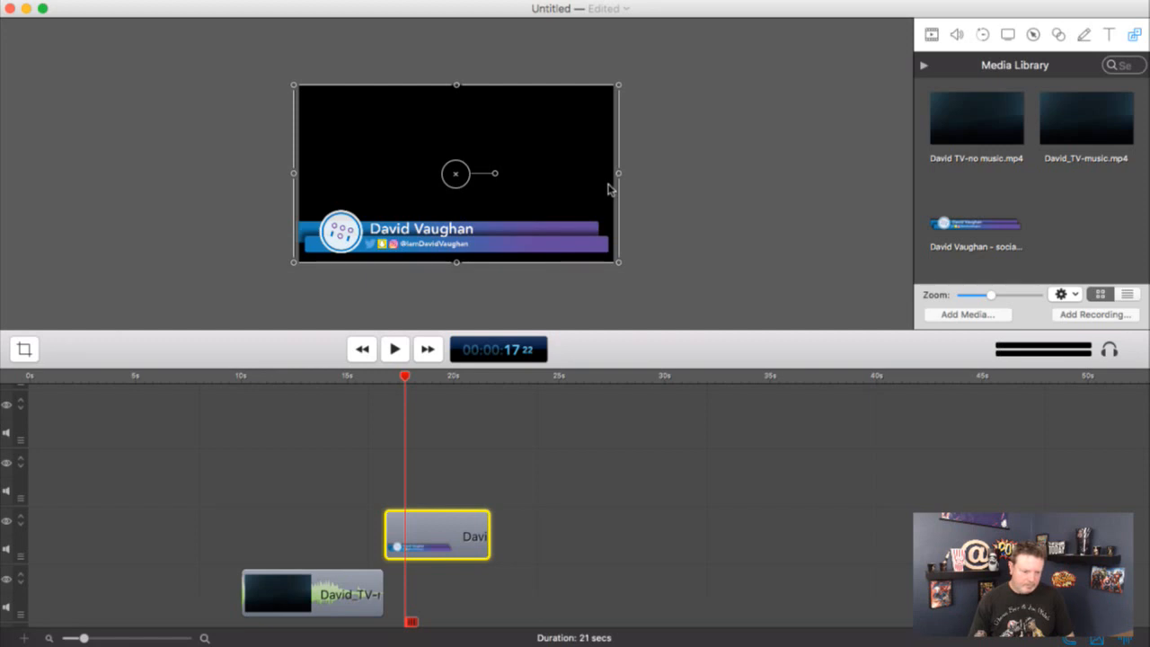
drag(474, 220, 478, 221)
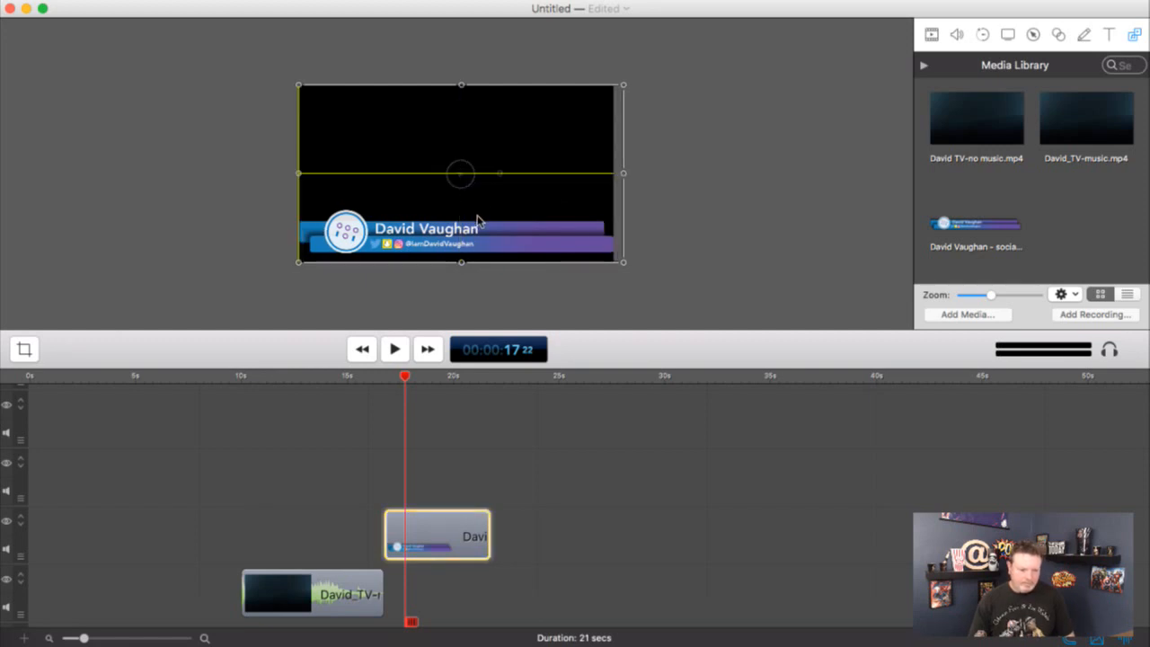
drag(623, 85, 578, 96)
drag(483, 221, 485, 217)
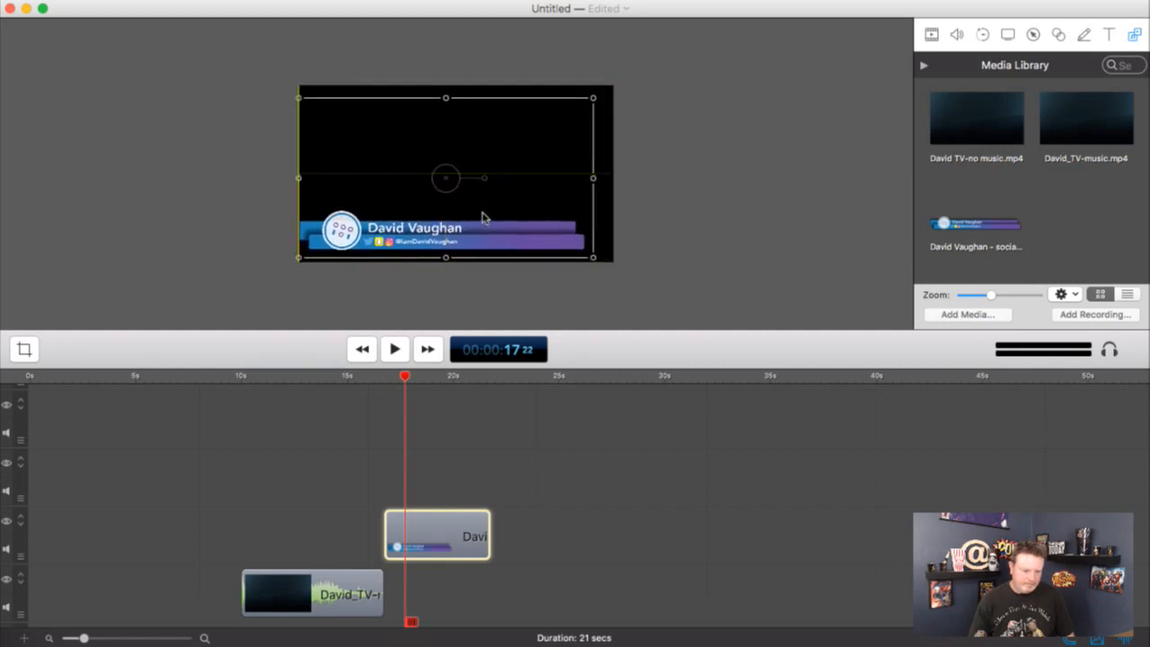
click(708, 269)
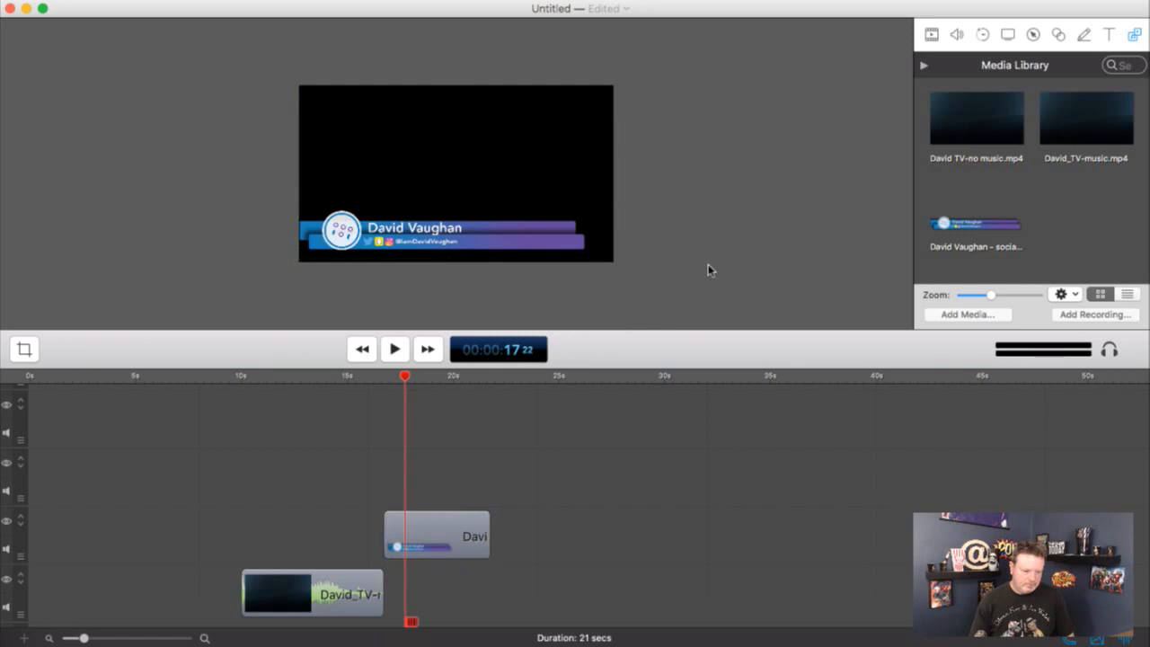
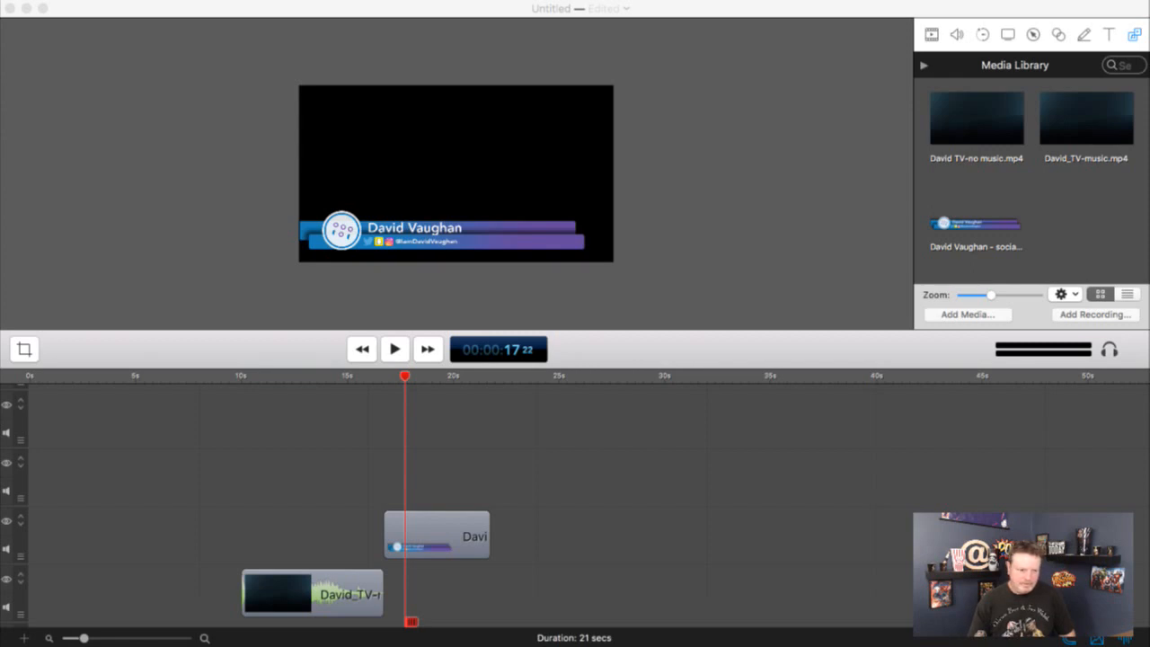
Import the outro and video placeholder files into the media library and look through them
drag(814, 368, 1071, 214)
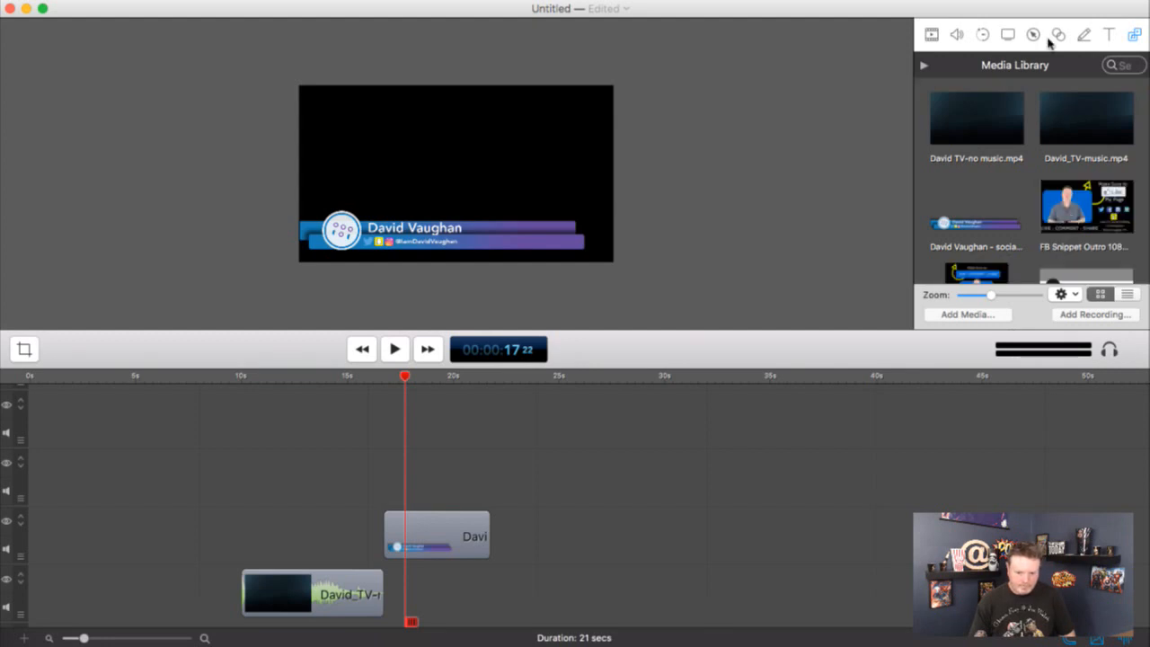
scroll(1036, 196, down, 3)
scroll(1036, 196, down, 5)
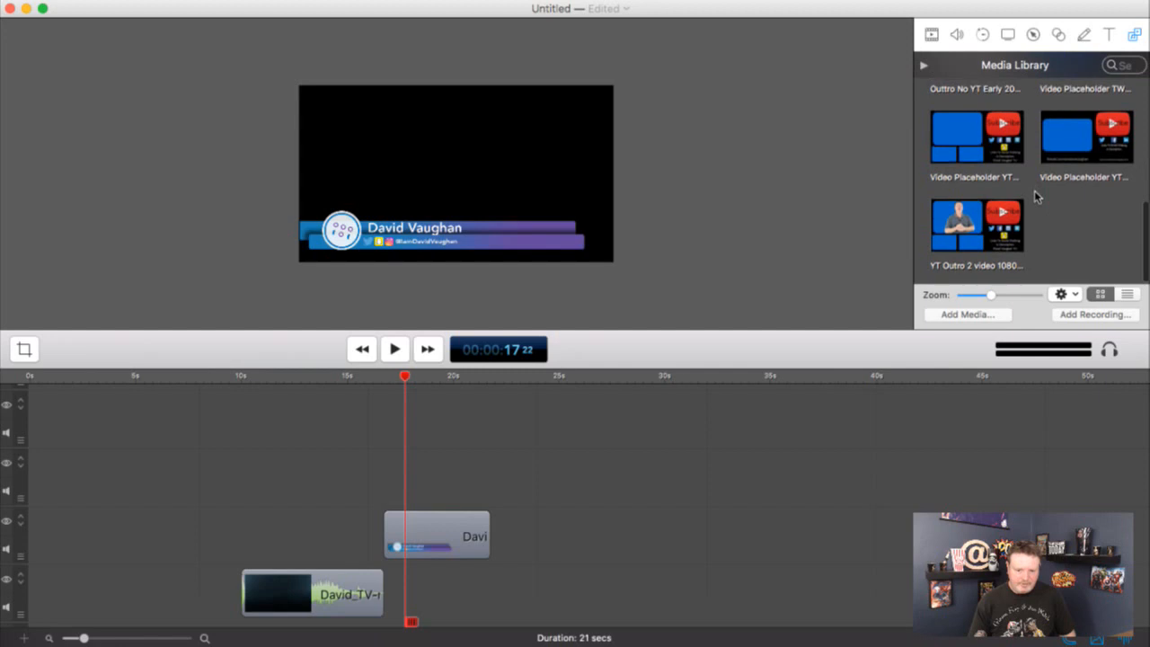
scroll(1033, 194, up, 5)
scroll(1034, 194, down, 2)
scroll(1034, 194, up, 2)
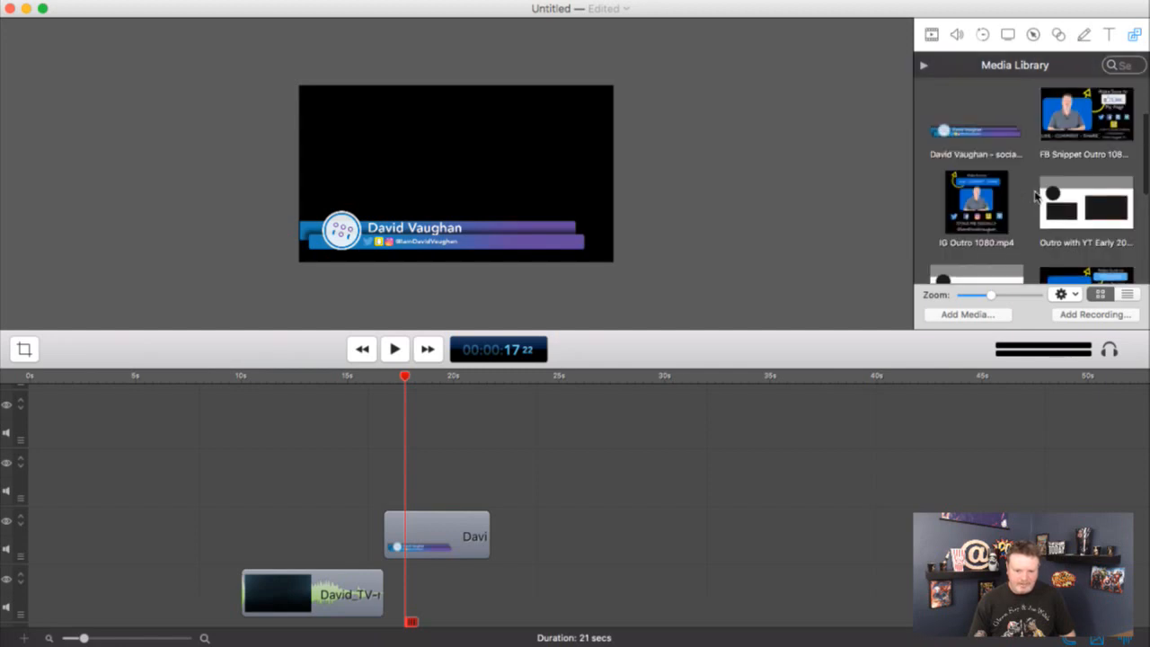
scroll(1034, 194, down, 4)
scroll(1034, 194, up, 3)
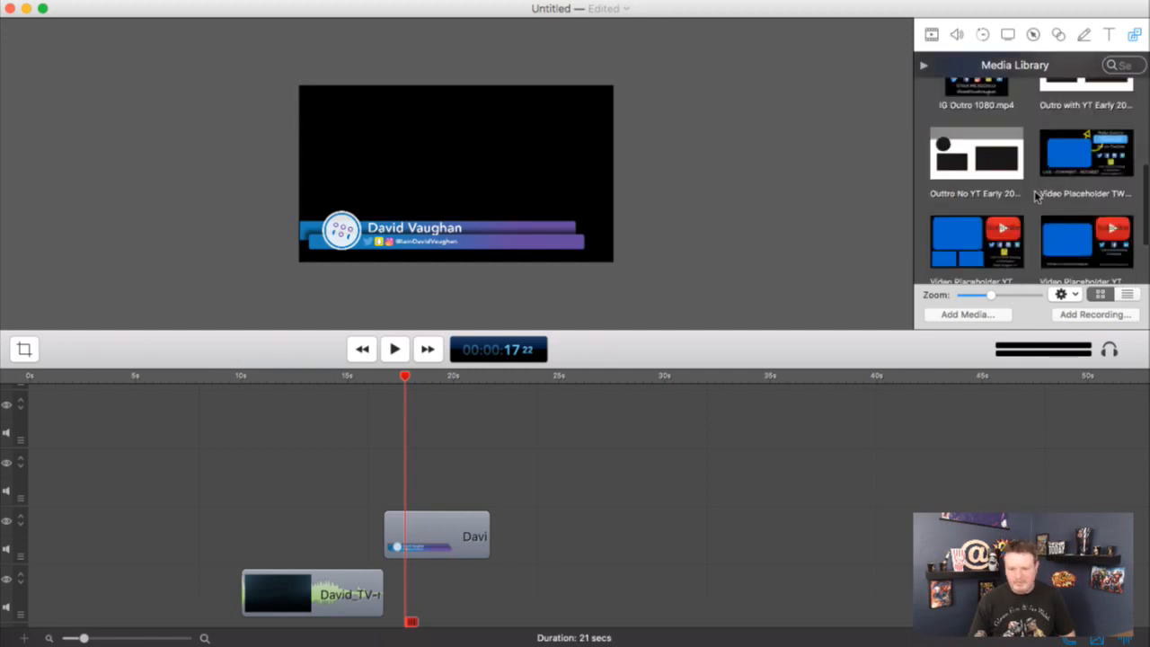
scroll(1034, 194, down, 1)
scroll(1036, 196, down, 3)
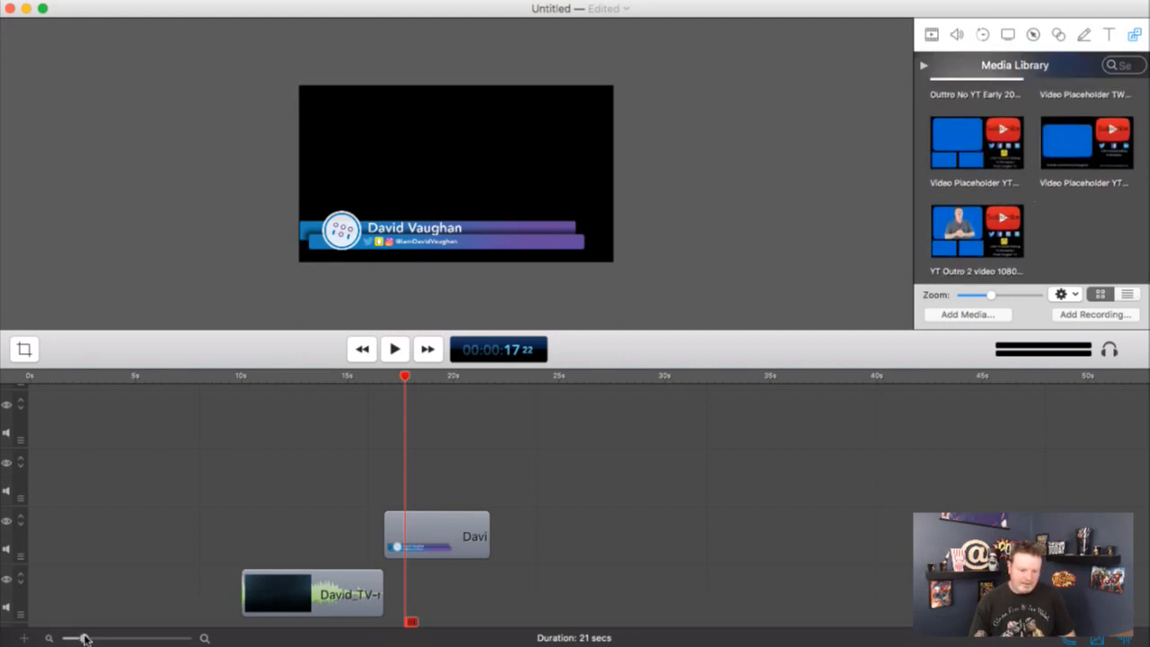
Zoom the timeline out and add the "Outtro No YT Early 20..." clip to the intro's track at about 5m 20s
drag(85, 637, 66, 638)
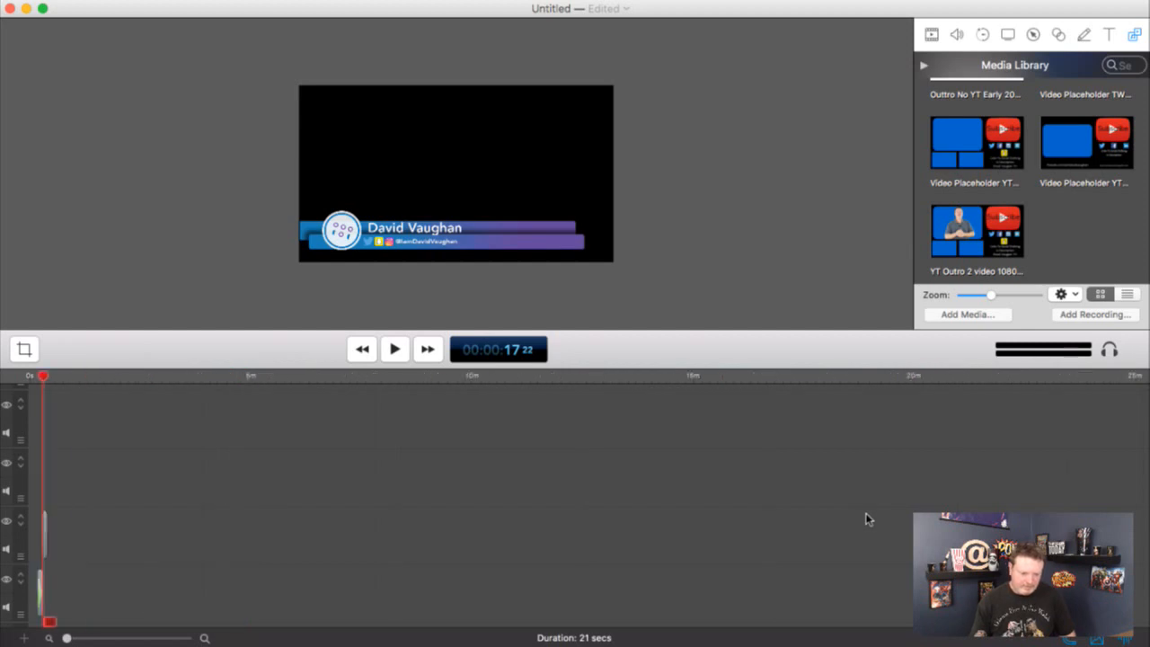
key(super+minus)
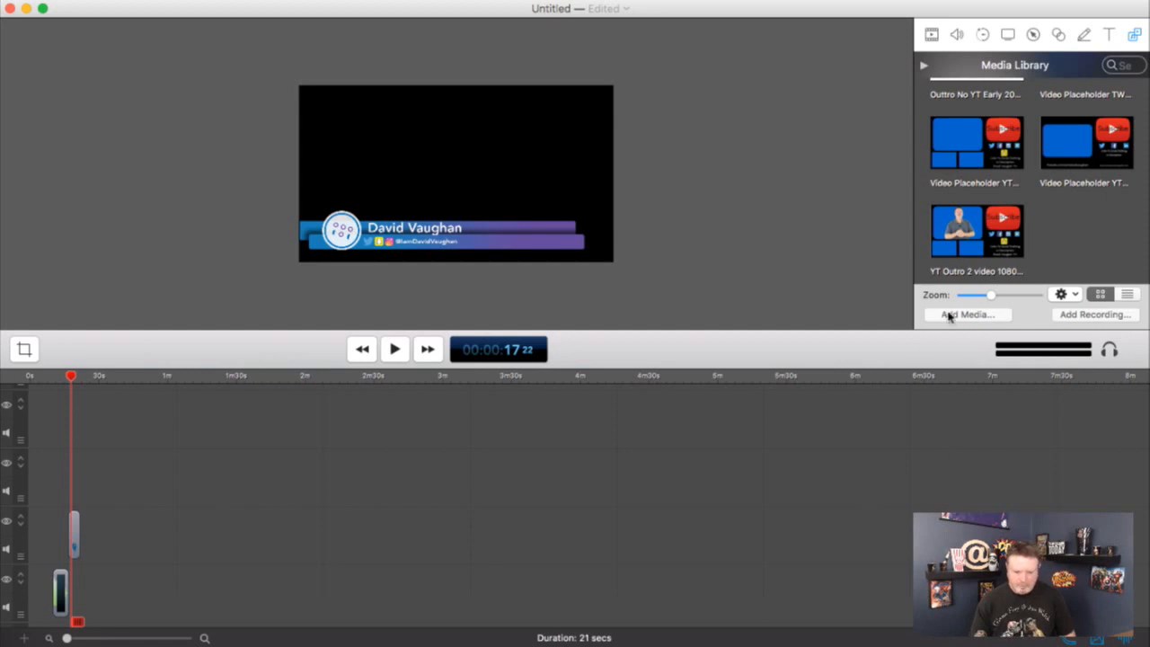
scroll(1059, 213, up, 5)
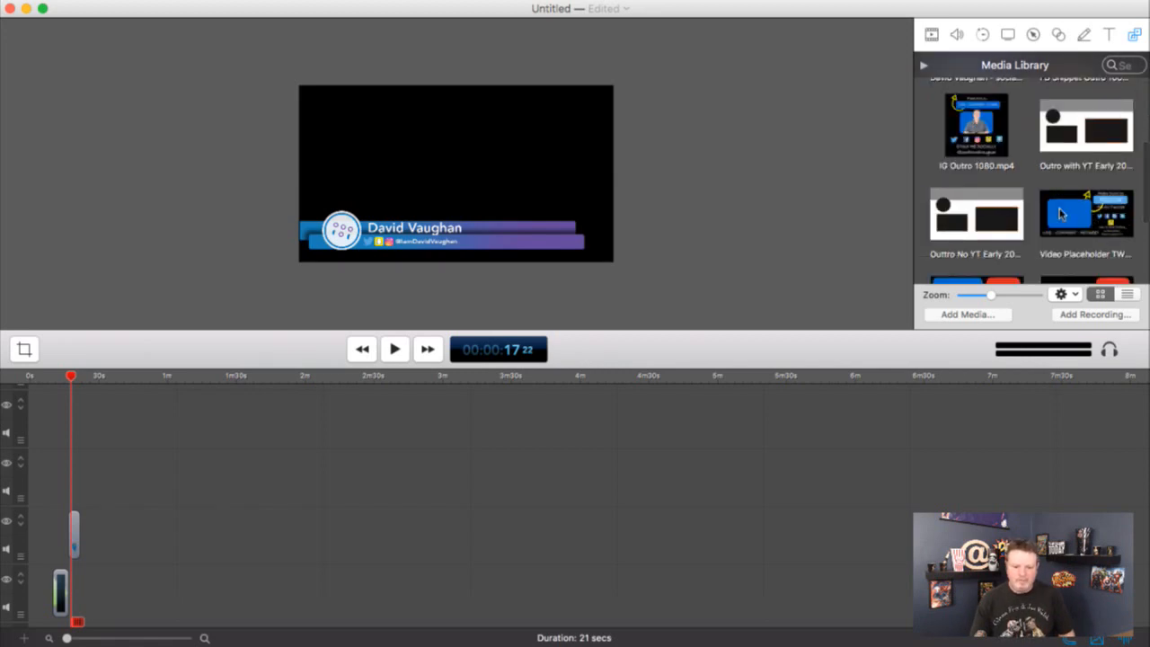
drag(986, 214, 790, 573)
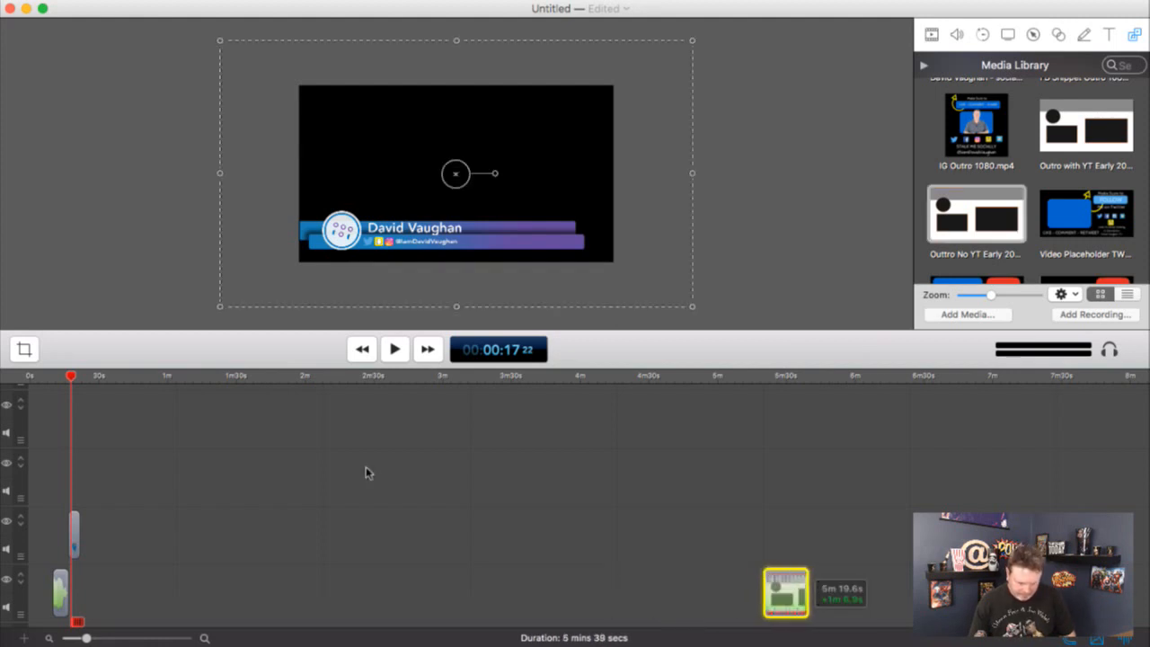
Set the playhead to about 5:28 over the "Outtro No YT" clip and set the clip's scale to 67%
drag(71, 377, 783, 375)
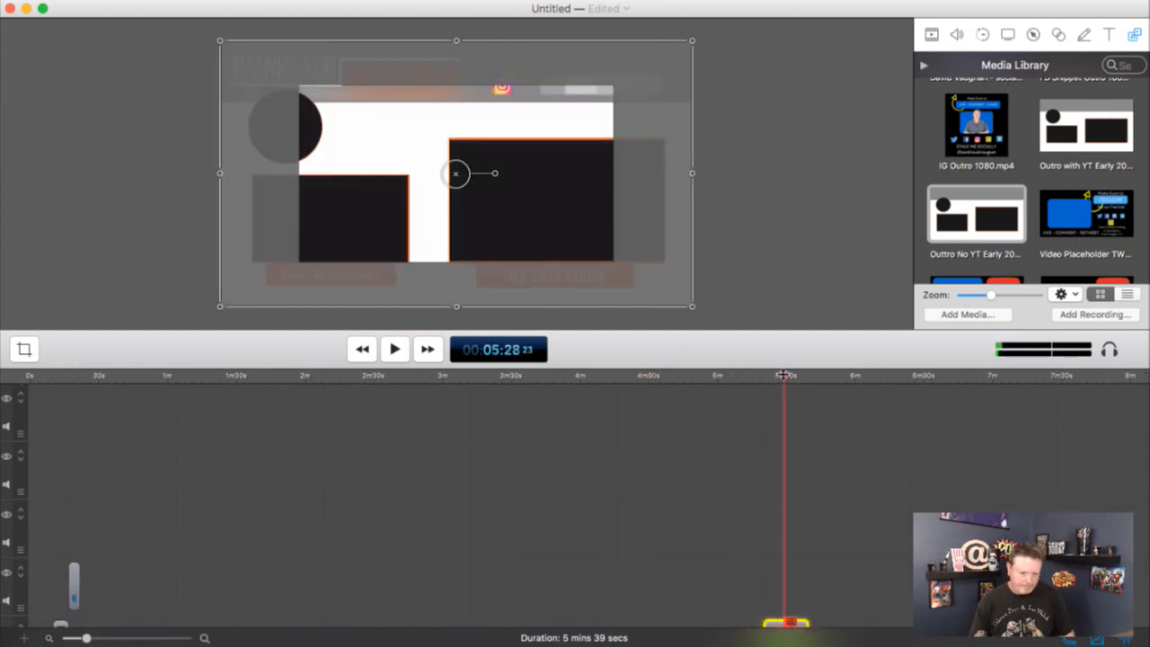
click(931, 34)
click(1116, 101)
text(63)
key(Return)
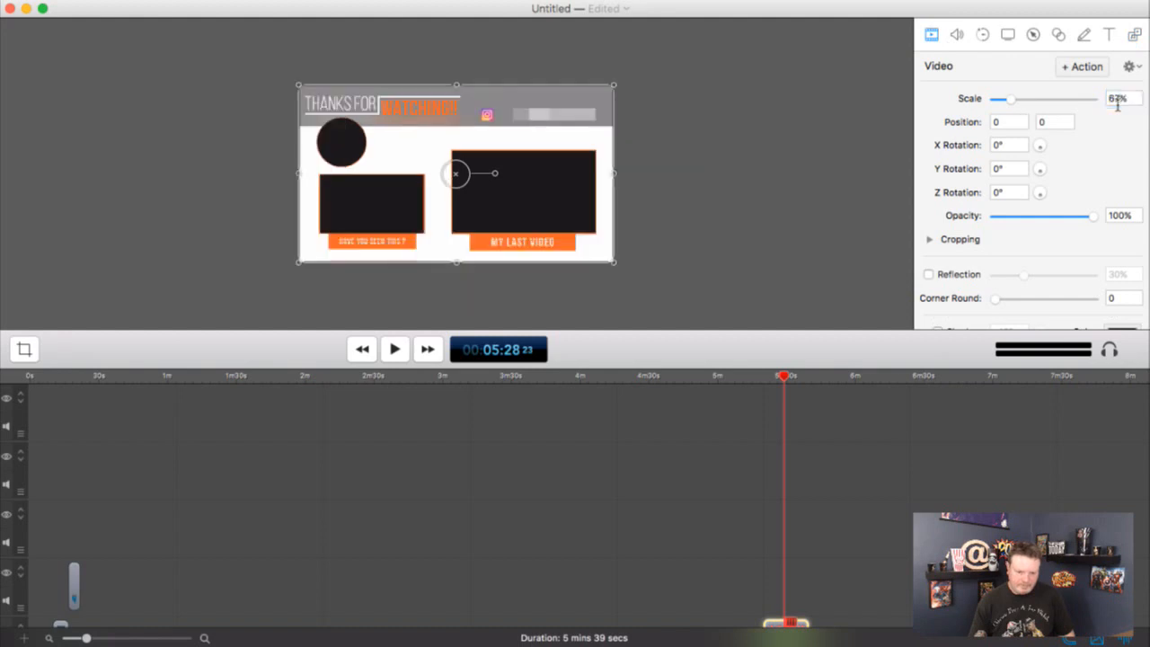
click(778, 203)
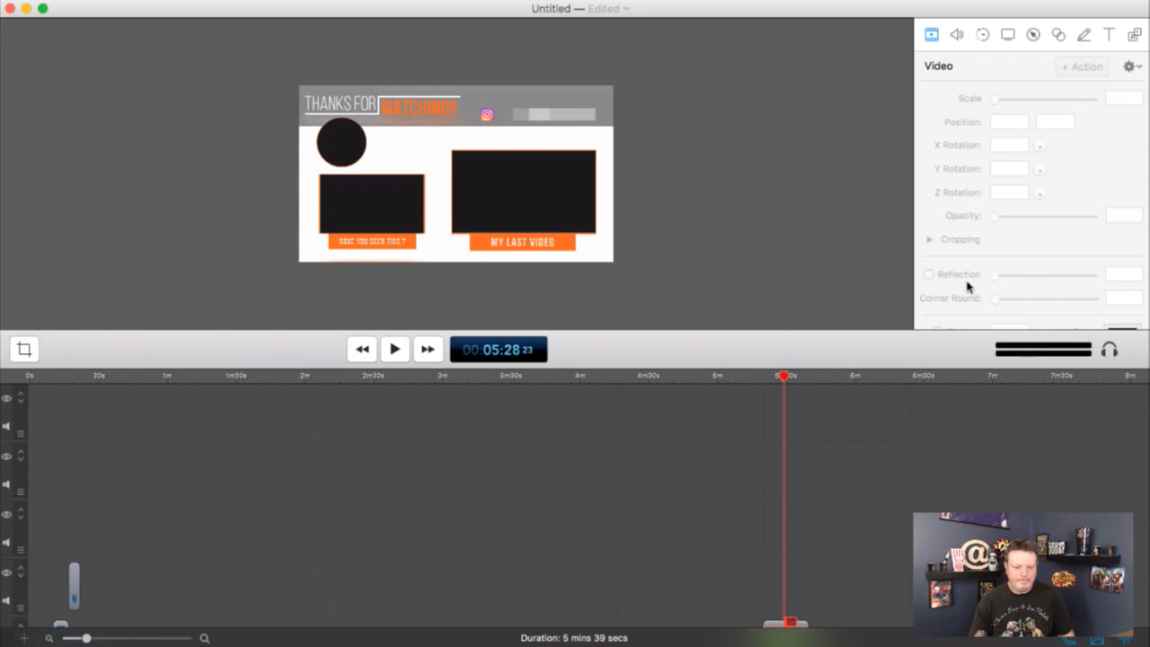
Add the "YT Outro 2 video 1080..." clip from the media library directly after the "Outtro No YT" clip on the same track
click(1134, 33)
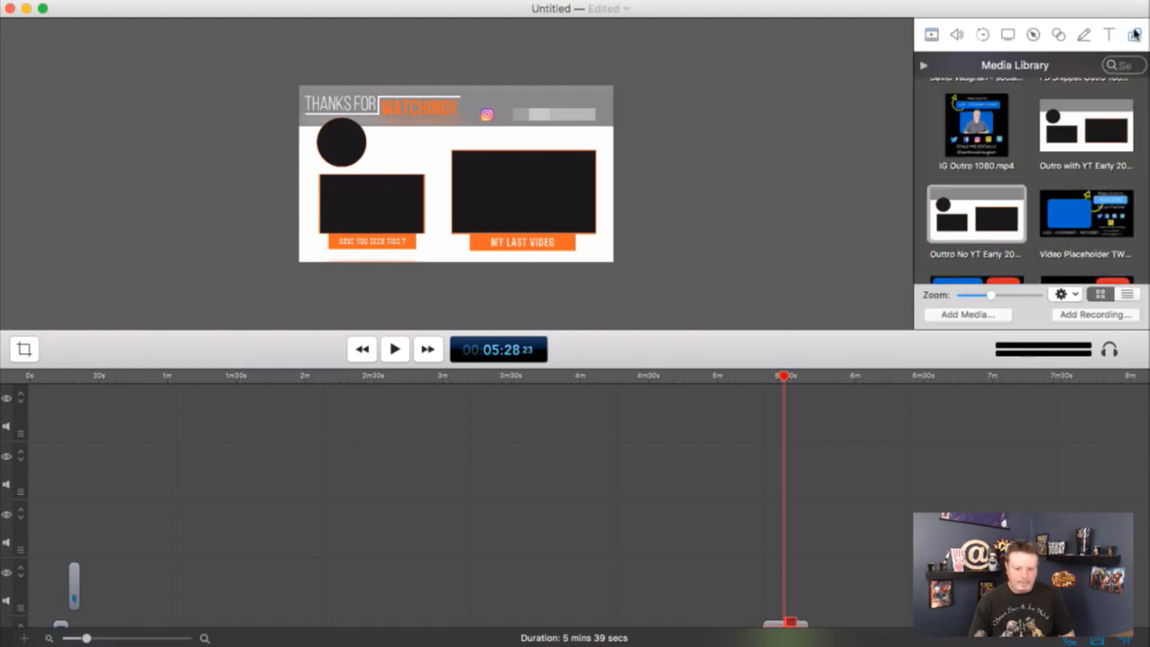
scroll(1059, 239, down, 5)
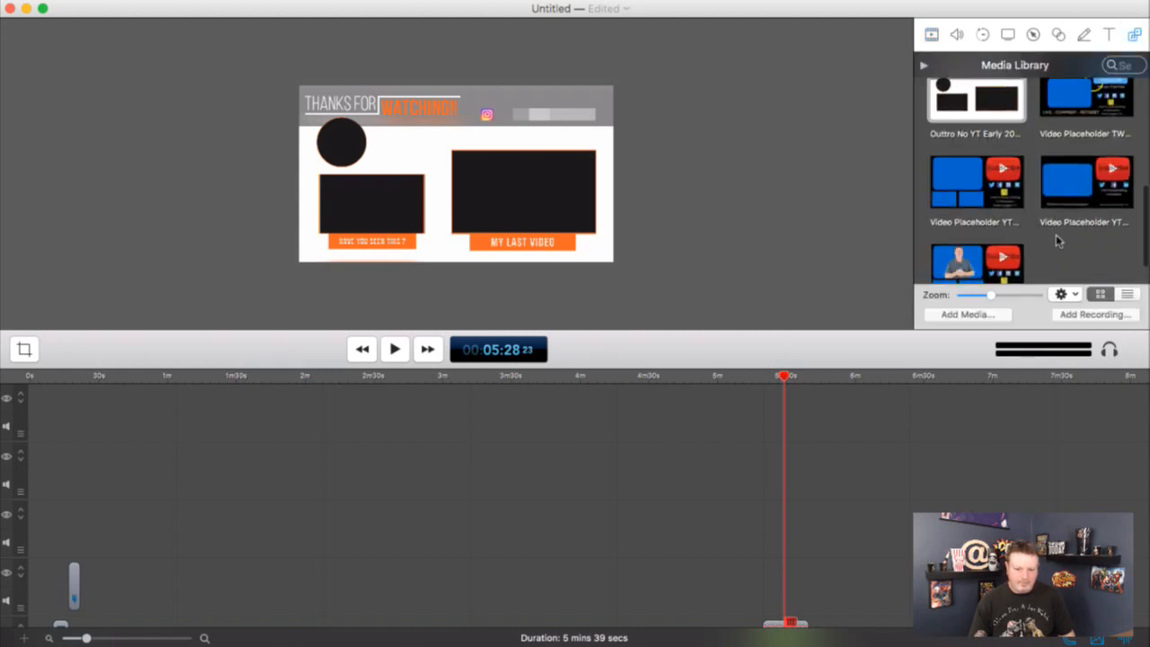
scroll(1056, 239, down, 3)
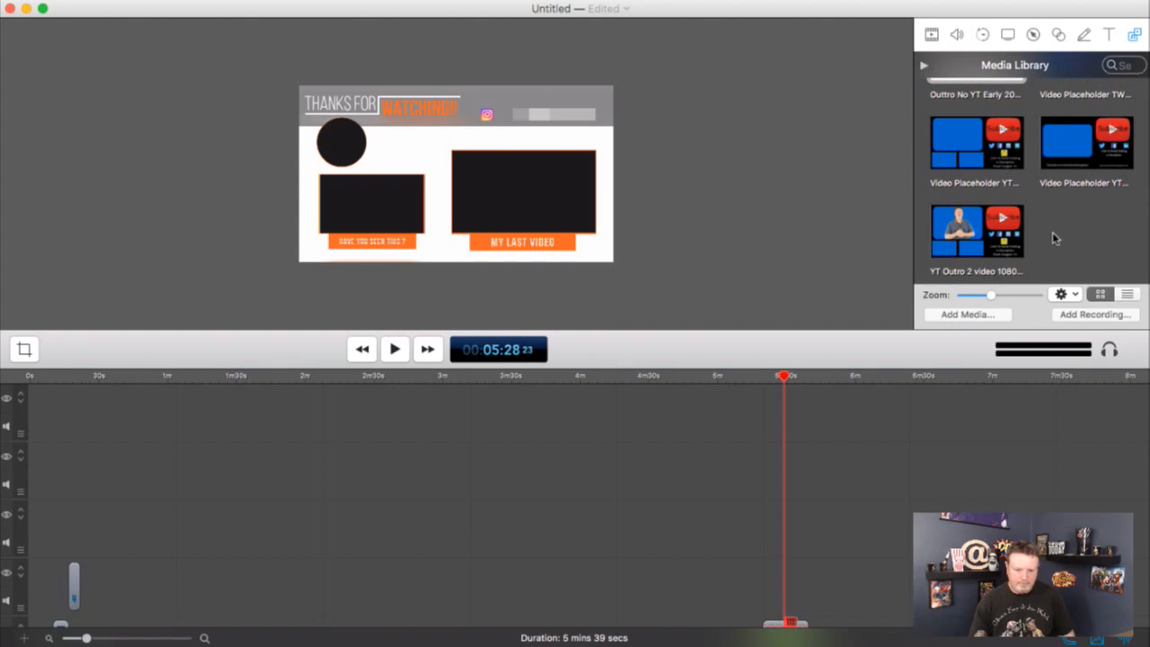
scroll(1074, 232, up, 3)
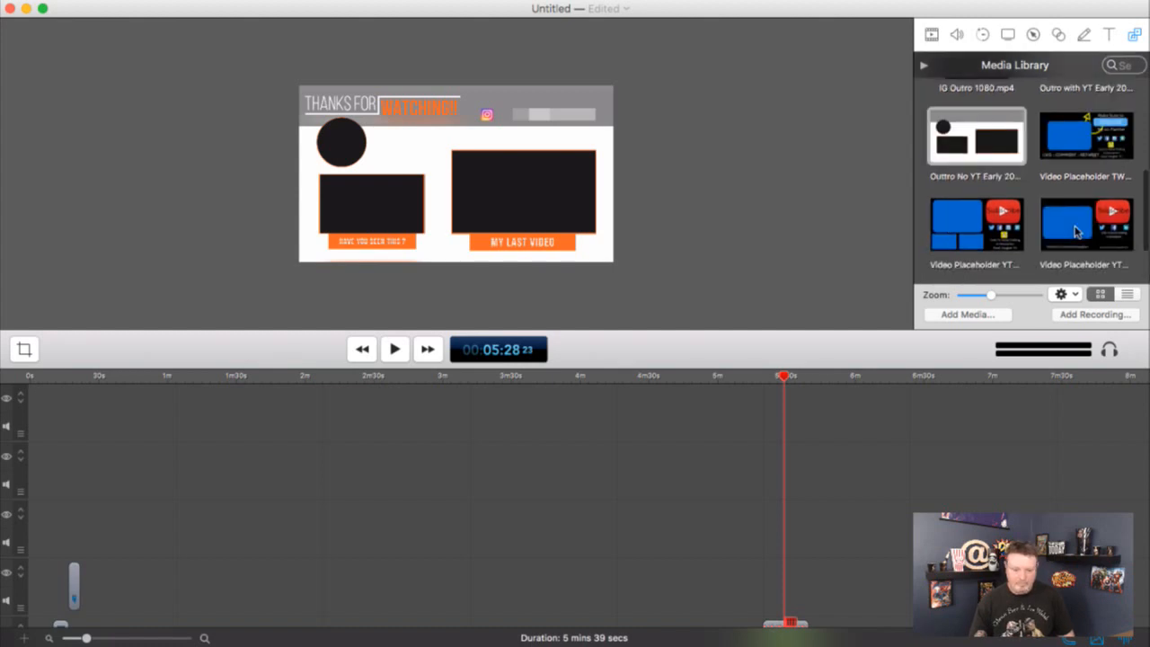
scroll(1074, 231, down, 4)
drag(977, 229, 826, 573)
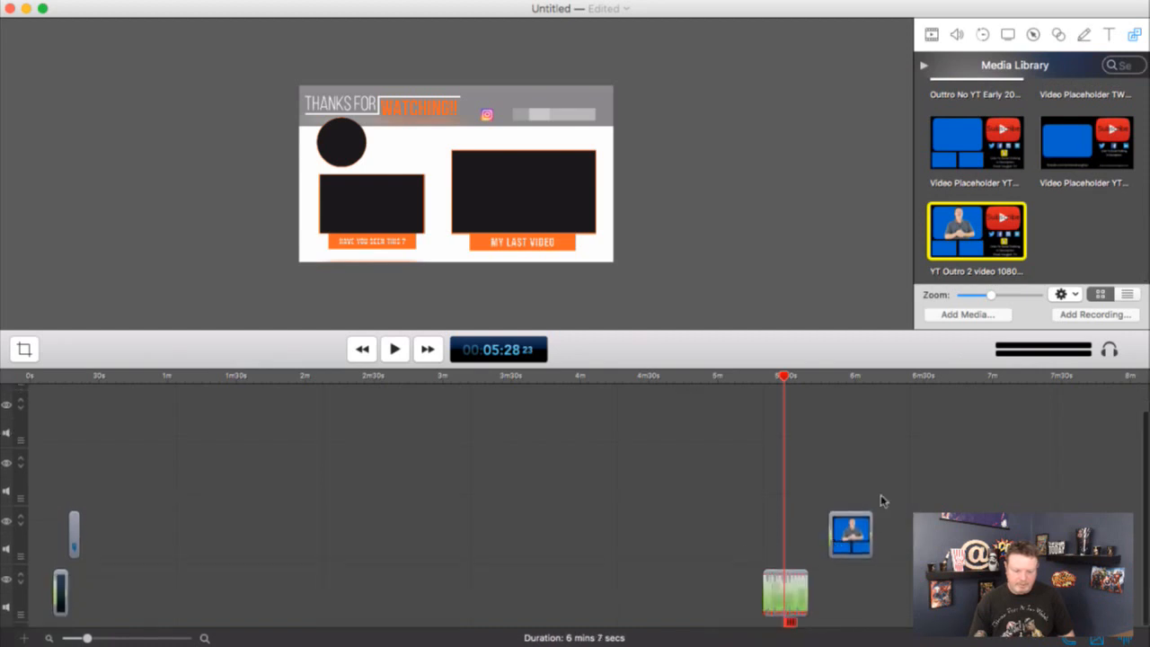
drag(855, 517, 837, 593)
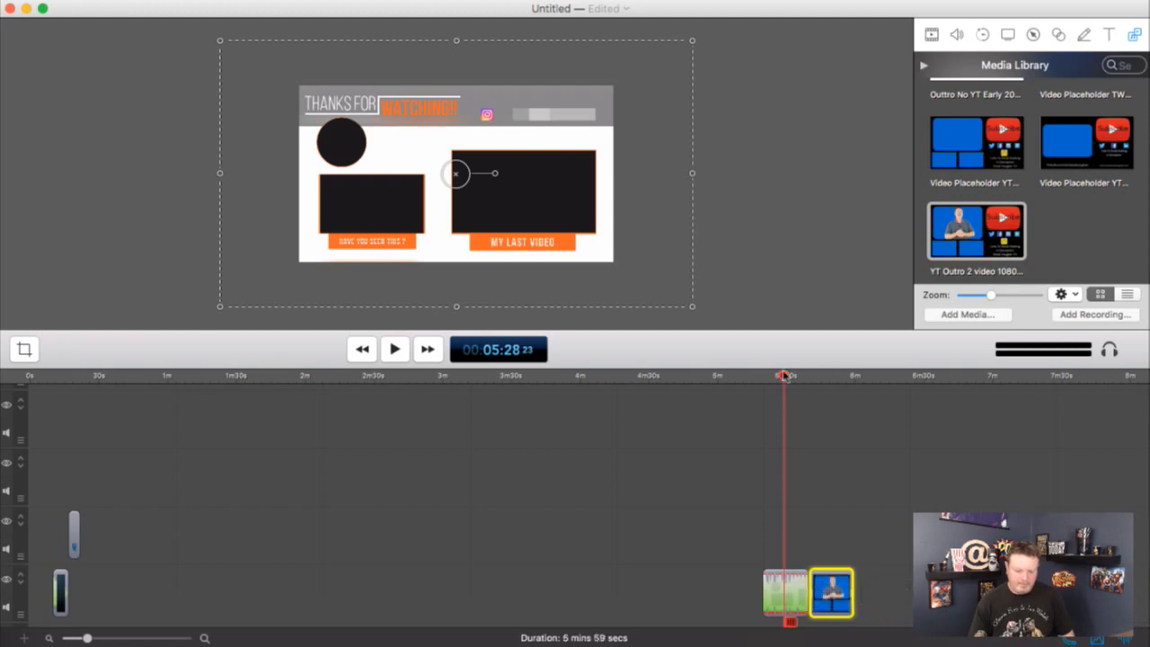
Set the playhead to about 5:44 over the "YT Outro 2 video" clip and set the clip's scale to 67%
drag(785, 376, 818, 376)
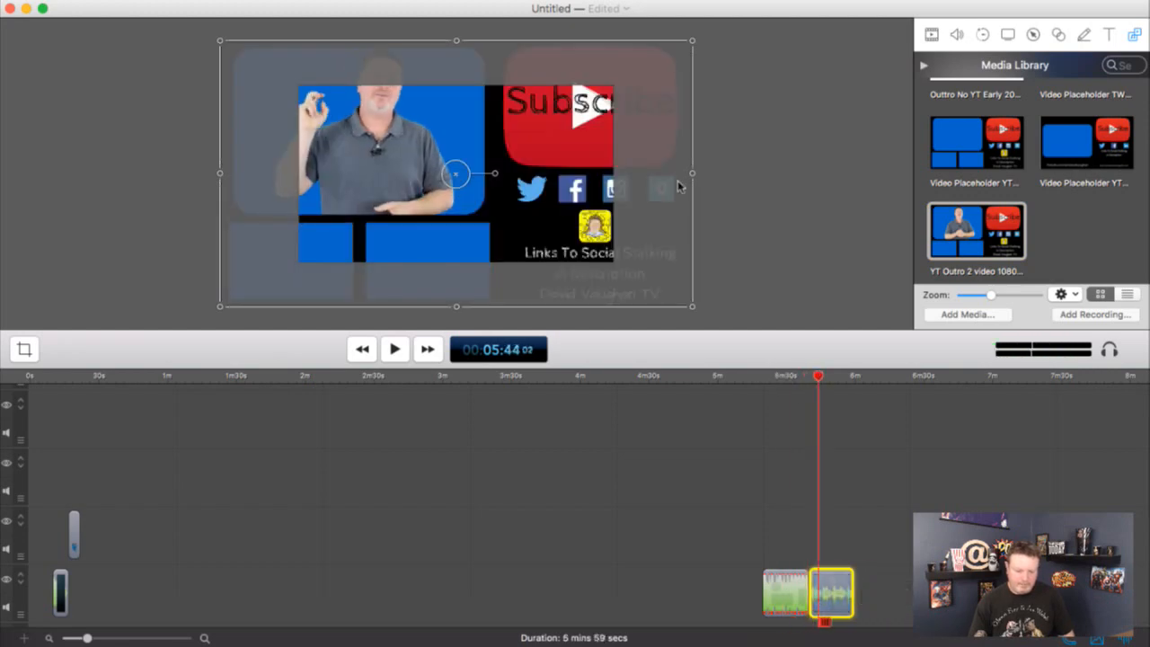
click(930, 34)
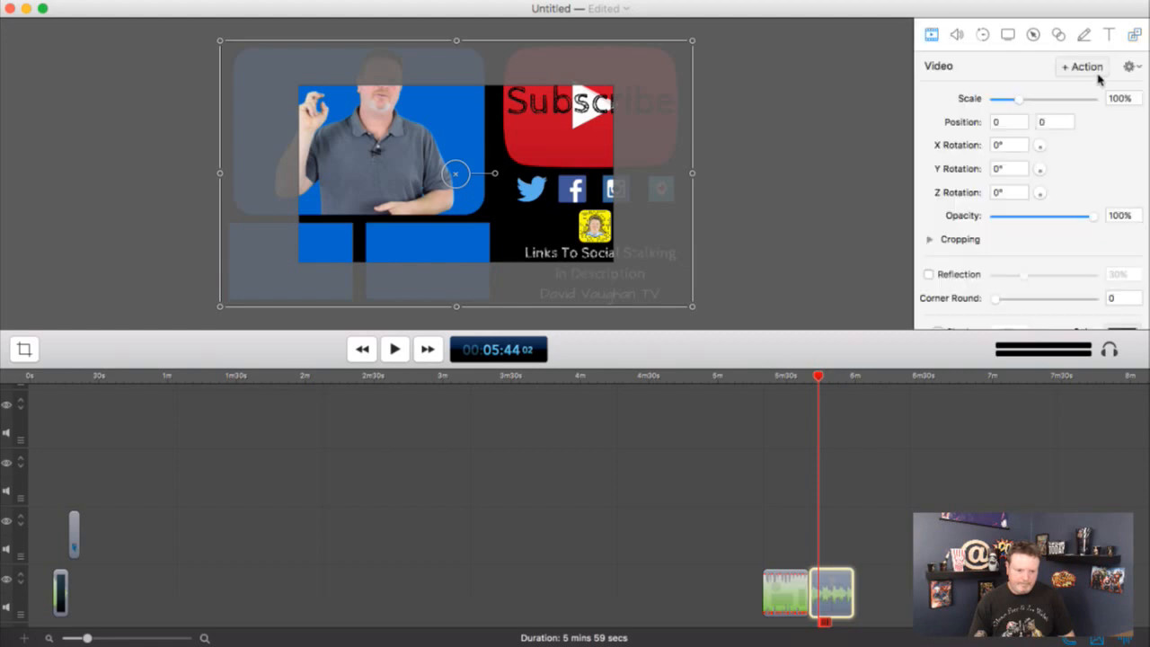
click(1130, 106)
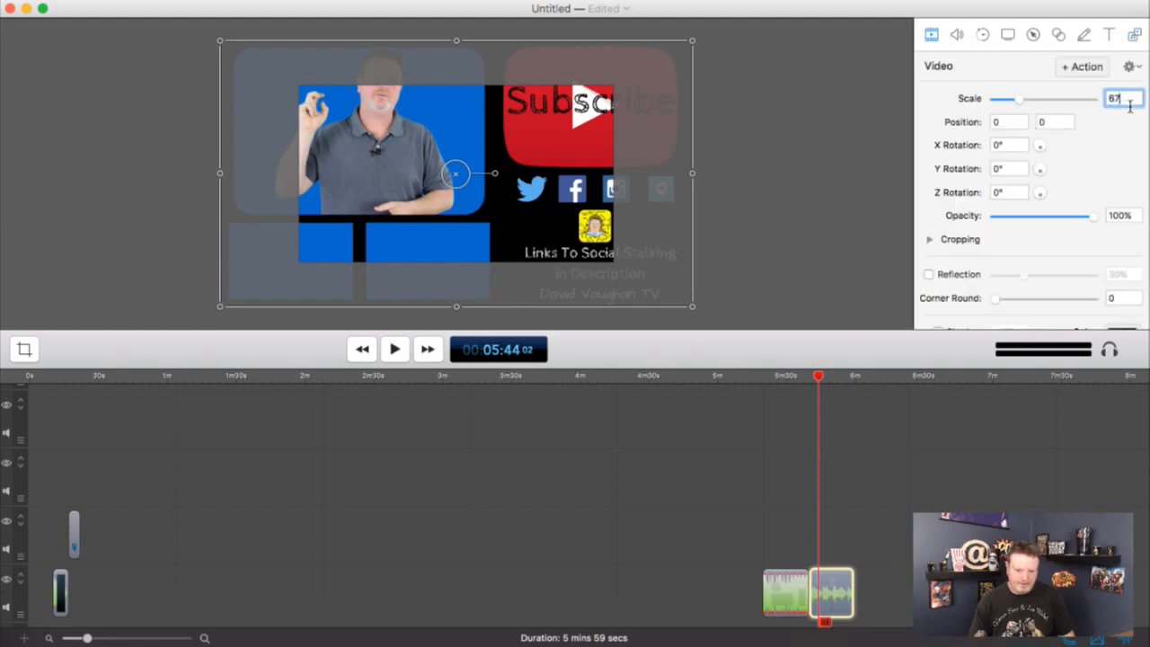
key(Return)
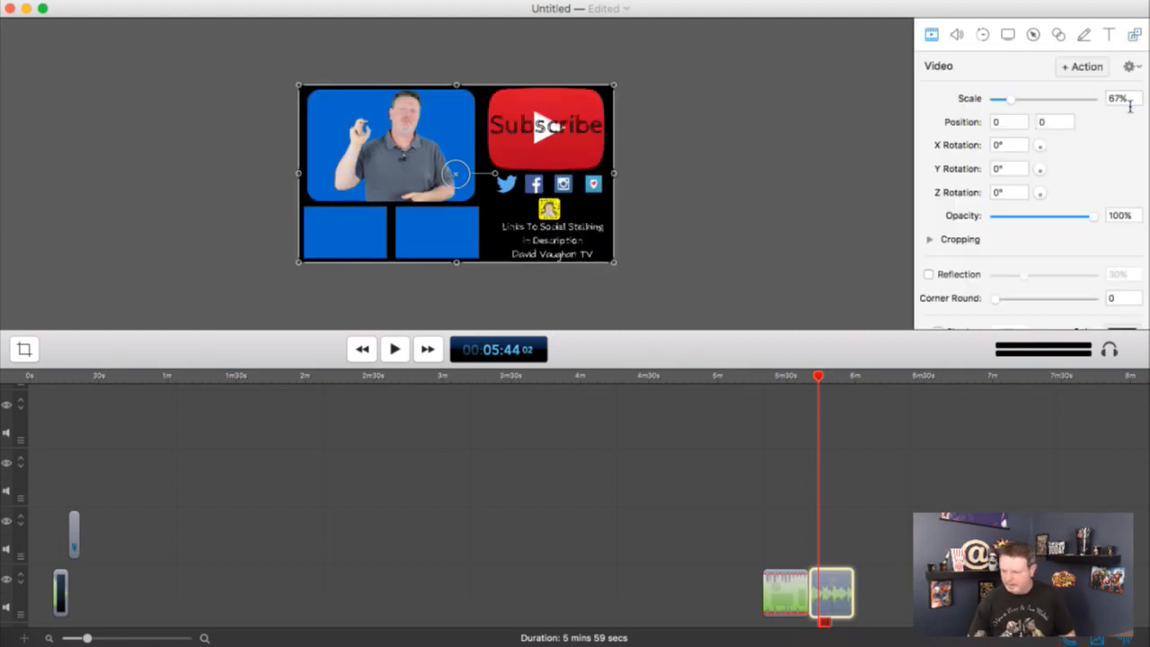
Review the start of the timeline, from the empty gap before the intro through the "David_TV-music.mp4" clip to the lower third at about 0:16
click(724, 213)
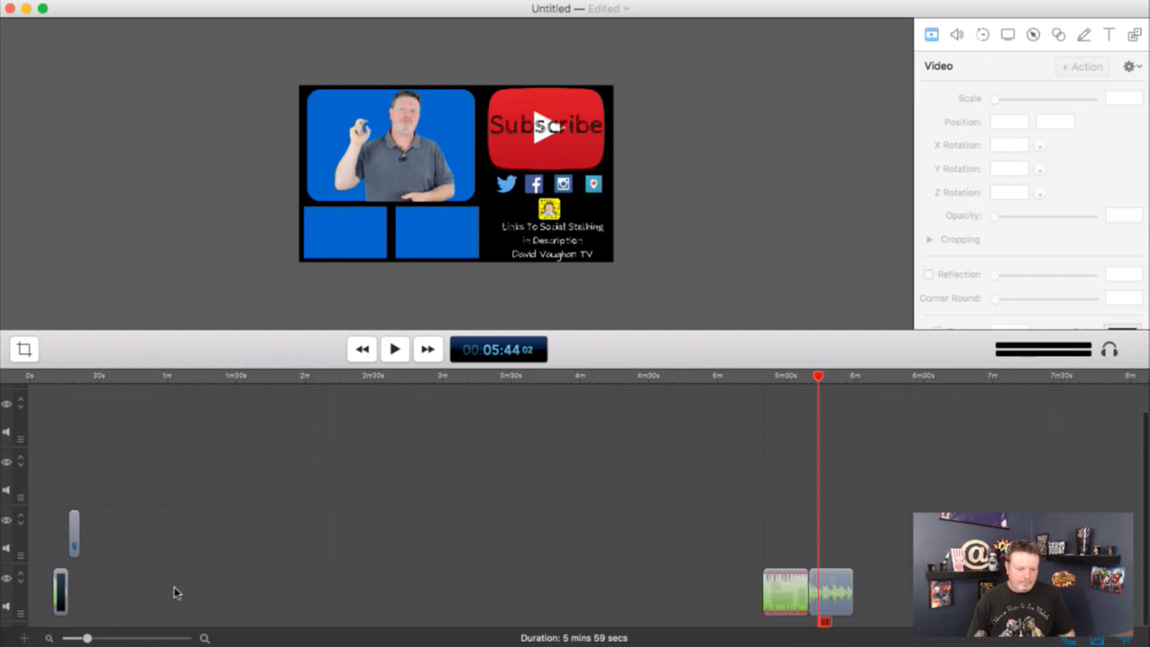
click(31, 593)
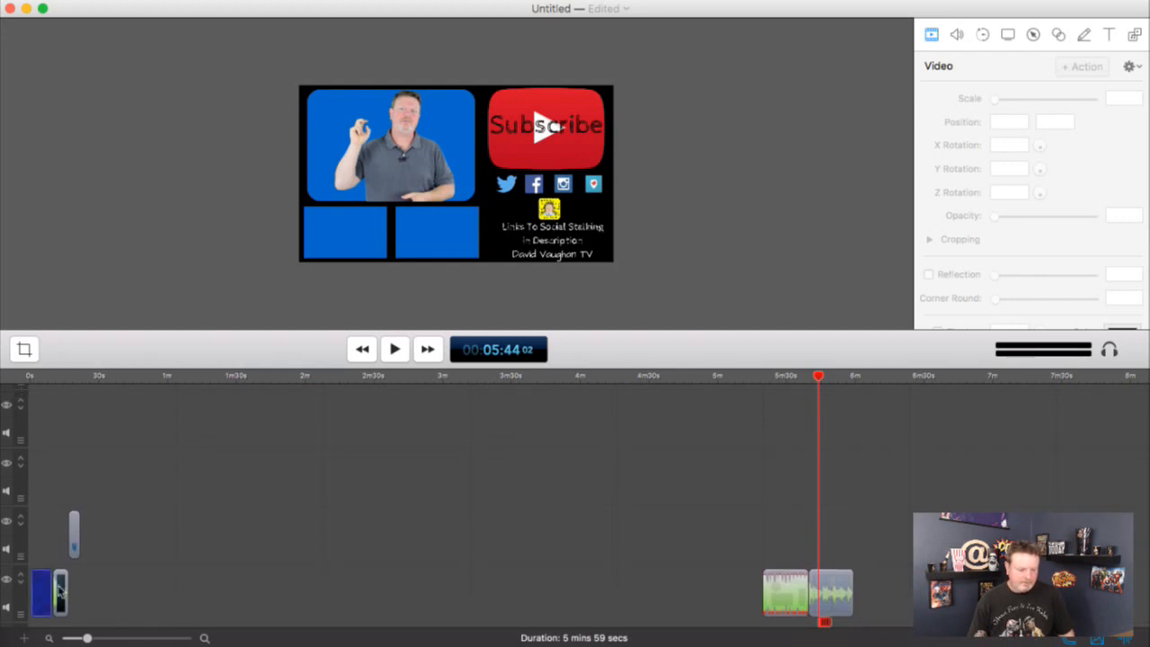
key(super+plus)
key(super+plus)
key(super+plus)
scroll(126, 575, down, 1)
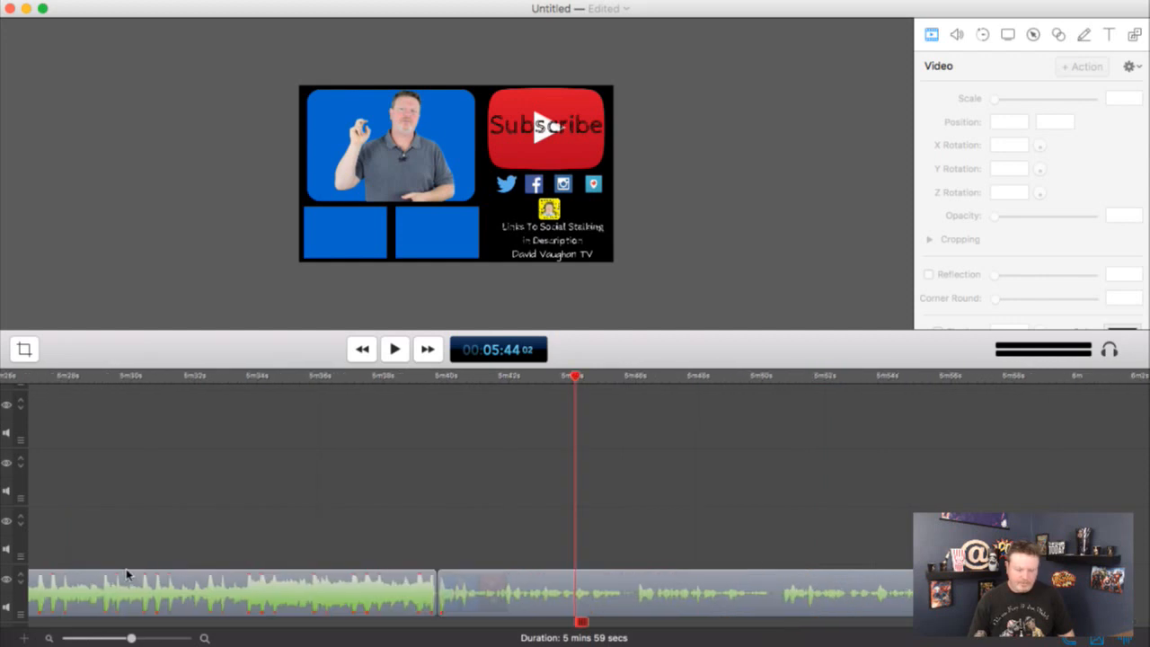
click(362, 348)
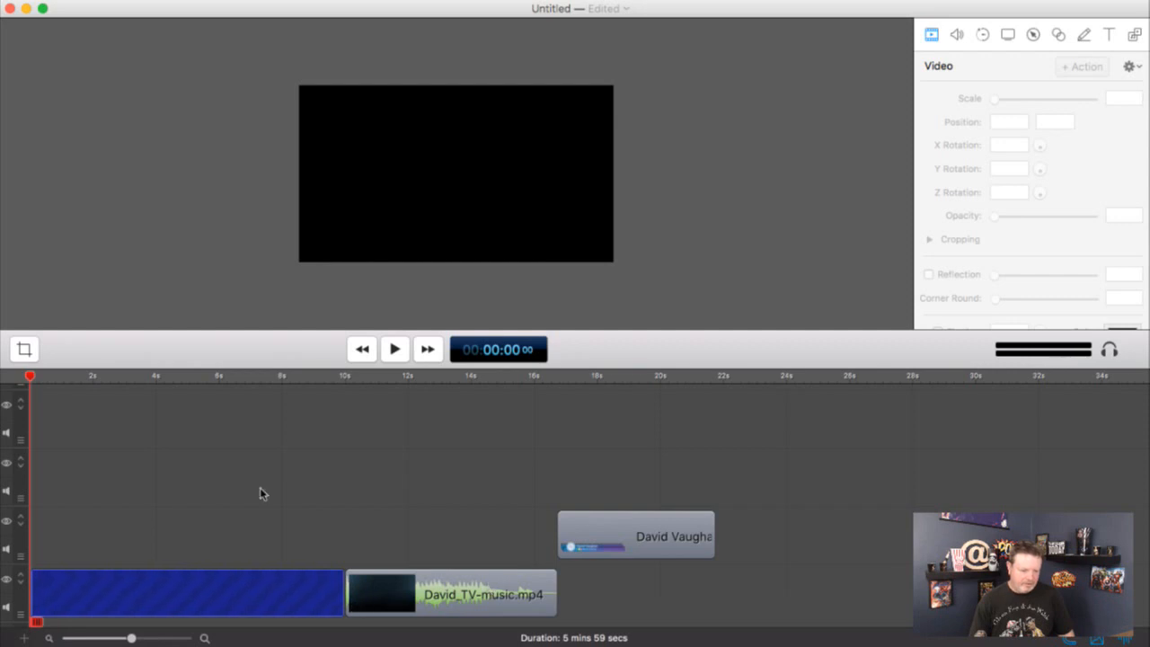
drag(31, 376, 134, 379)
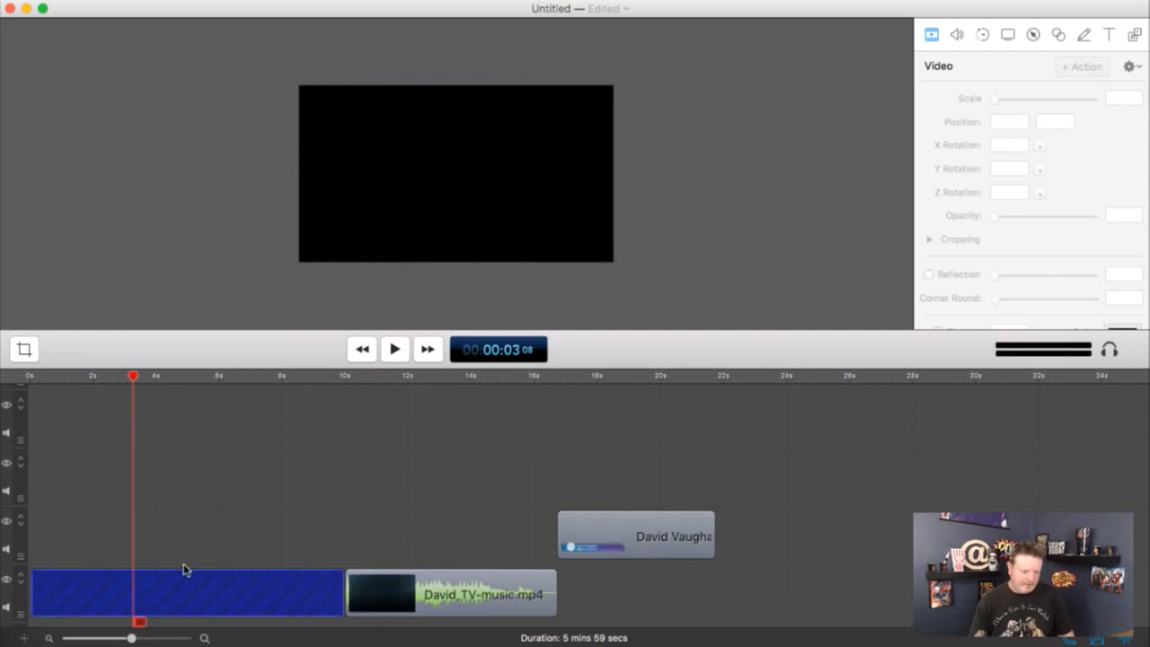
drag(136, 377, 275, 404)
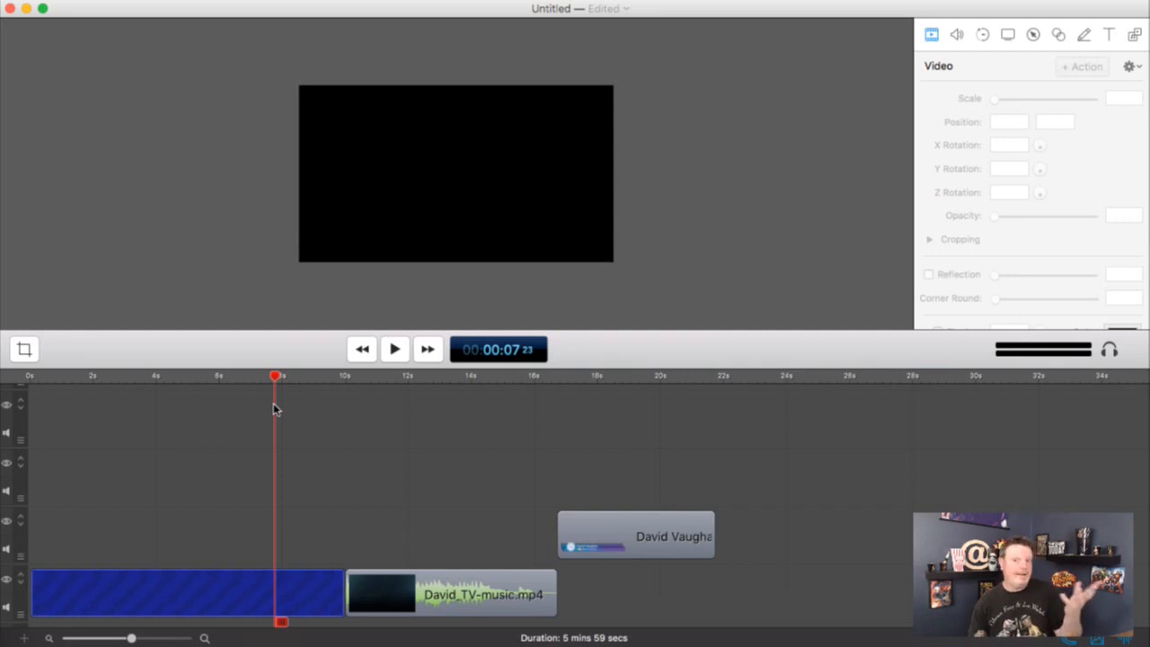
drag(276, 377, 557, 390)
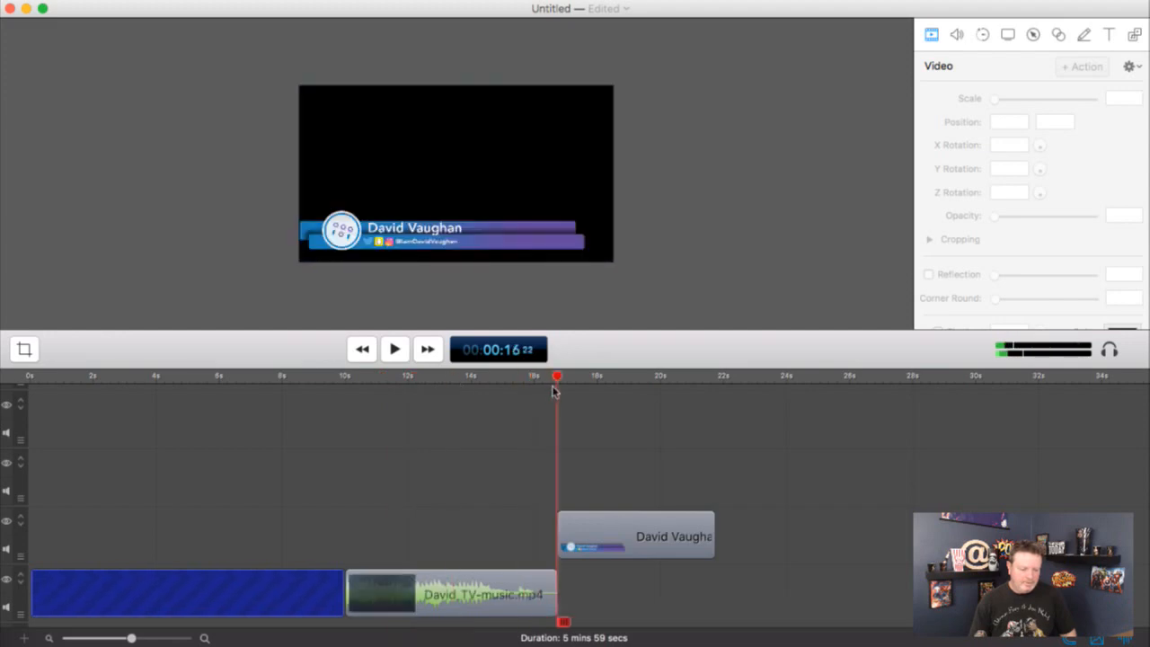
Review the empty main-content gap between the intro and the outros, ending with the playhead at the start of the "Outtro No YT" clip
click(631, 592)
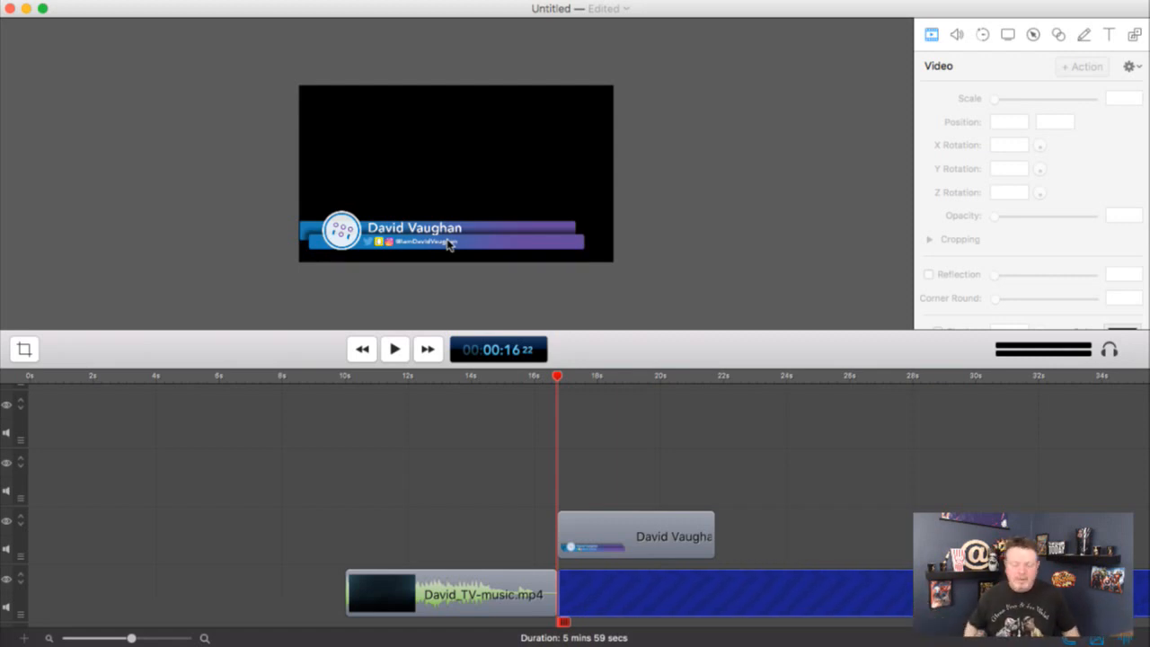
scroll(907, 448, right, 5)
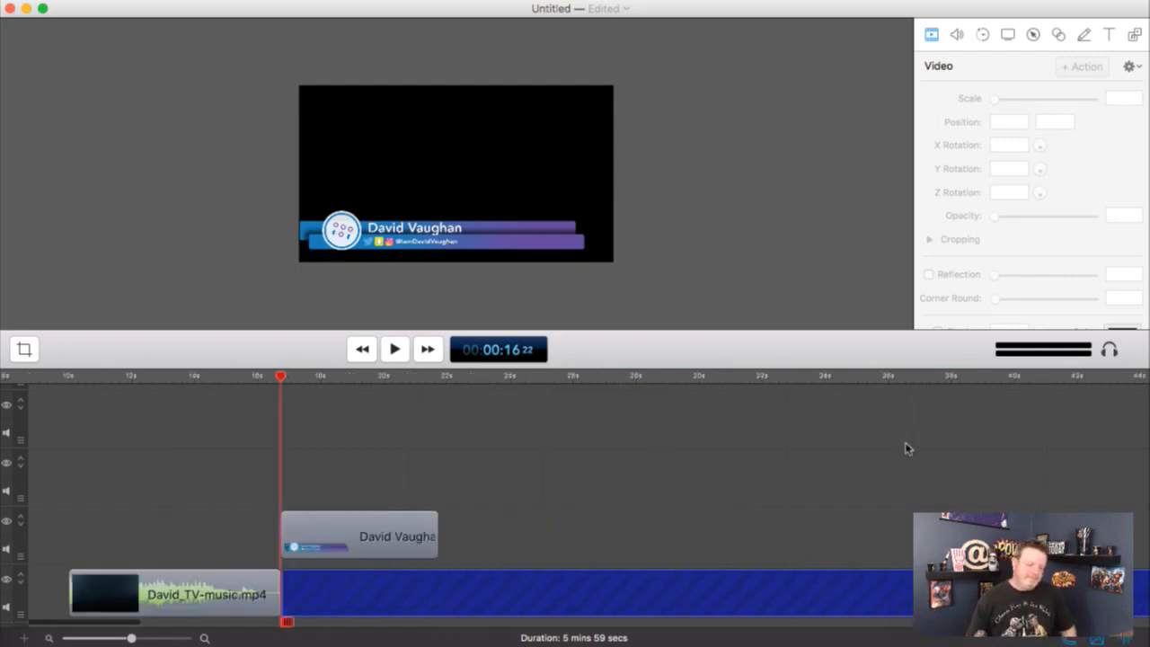
scroll(907, 448, down, 3)
scroll(907, 448, down, 5)
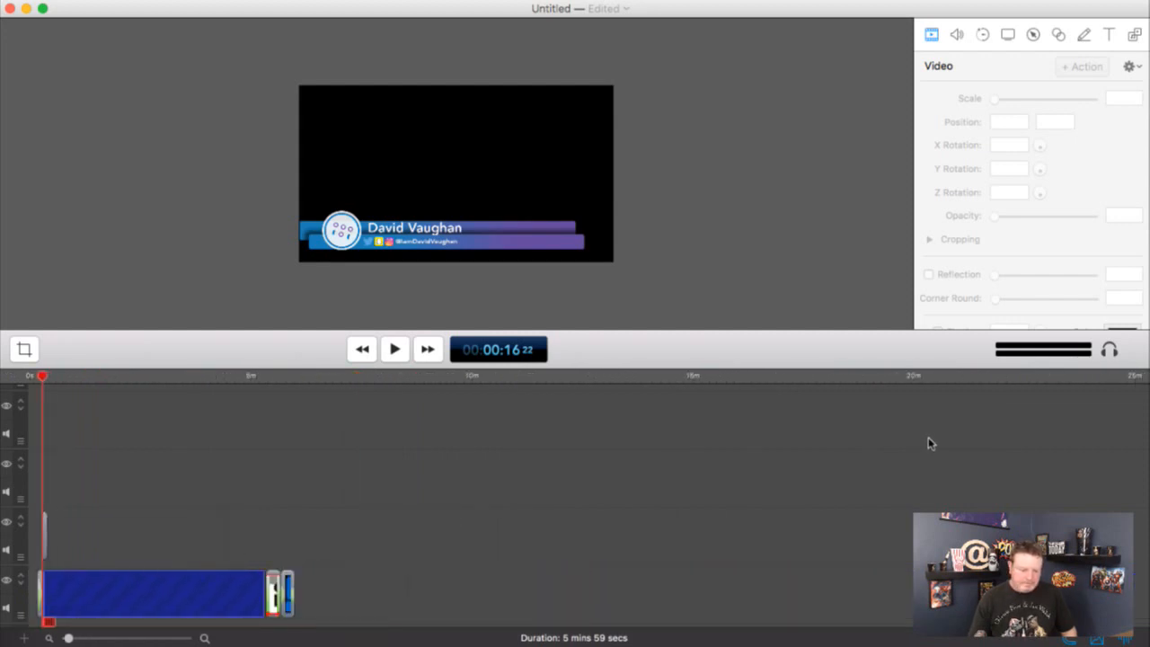
scroll(927, 439, up, 5)
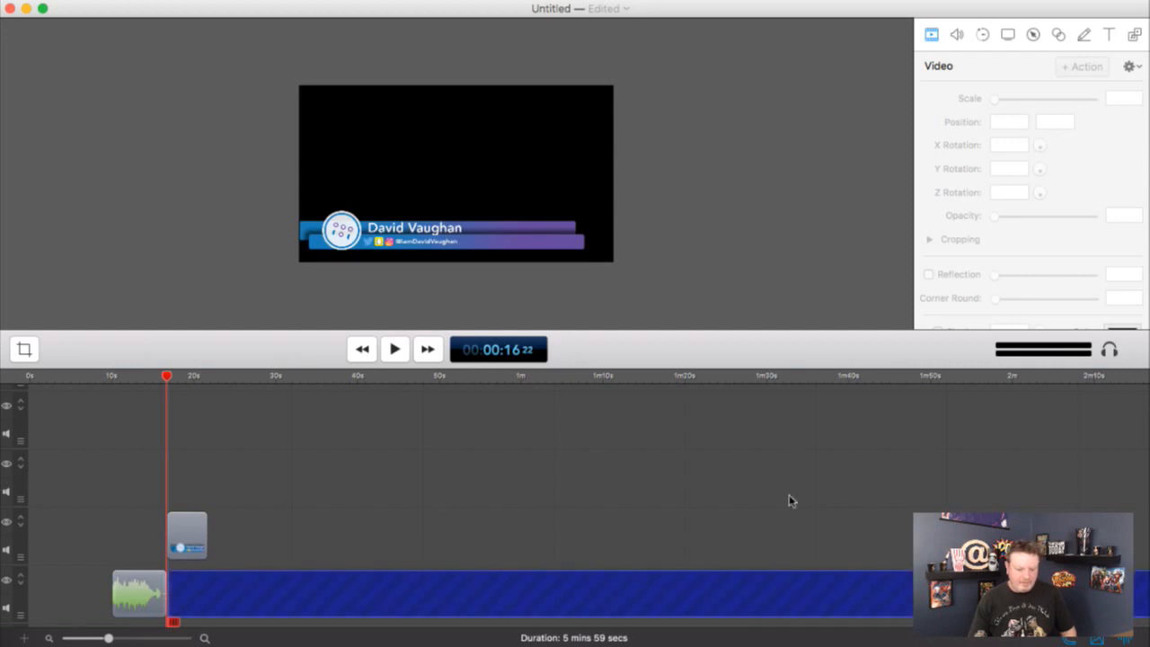
scroll(639, 505, down, 1)
scroll(555, 506, right, 5)
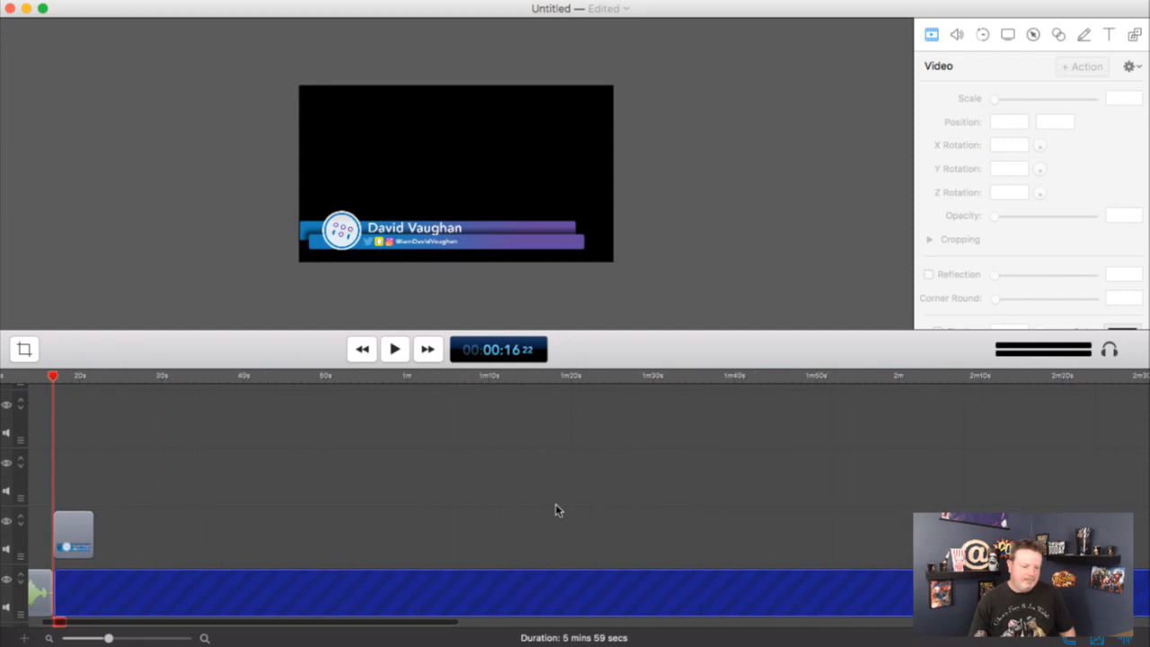
drag(53, 379, 765, 406)
scroll(886, 475, right, 3)
scroll(886, 476, right, 10)
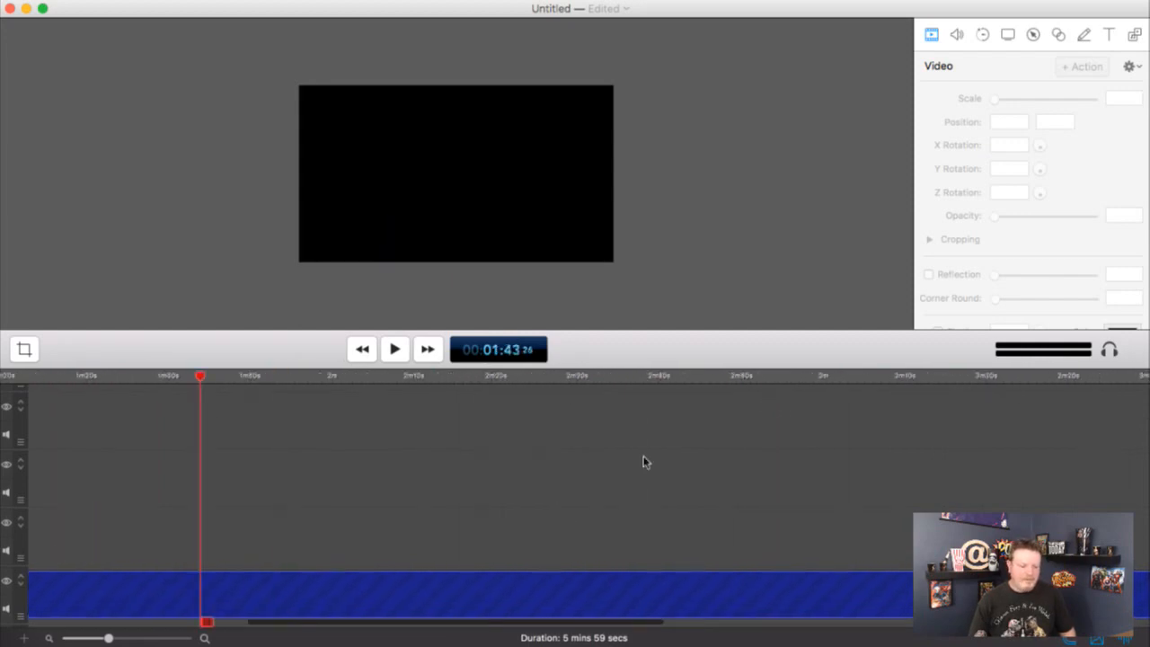
drag(202, 377, 1023, 434)
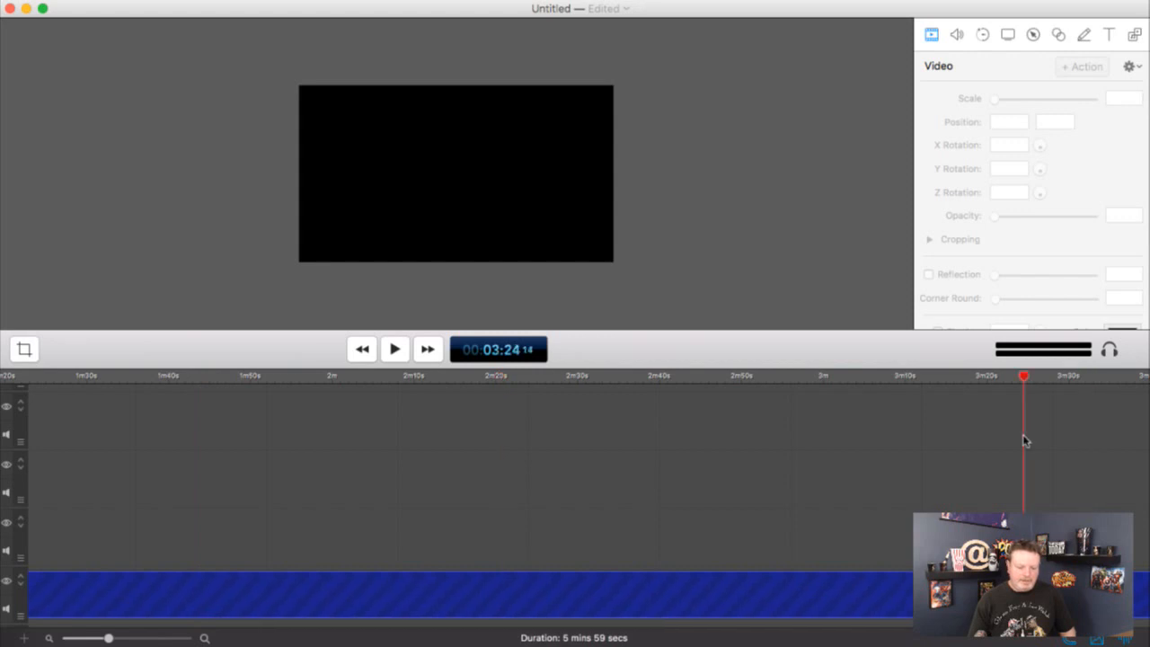
scroll(954, 474, right, 20)
scroll(954, 474, right, 2)
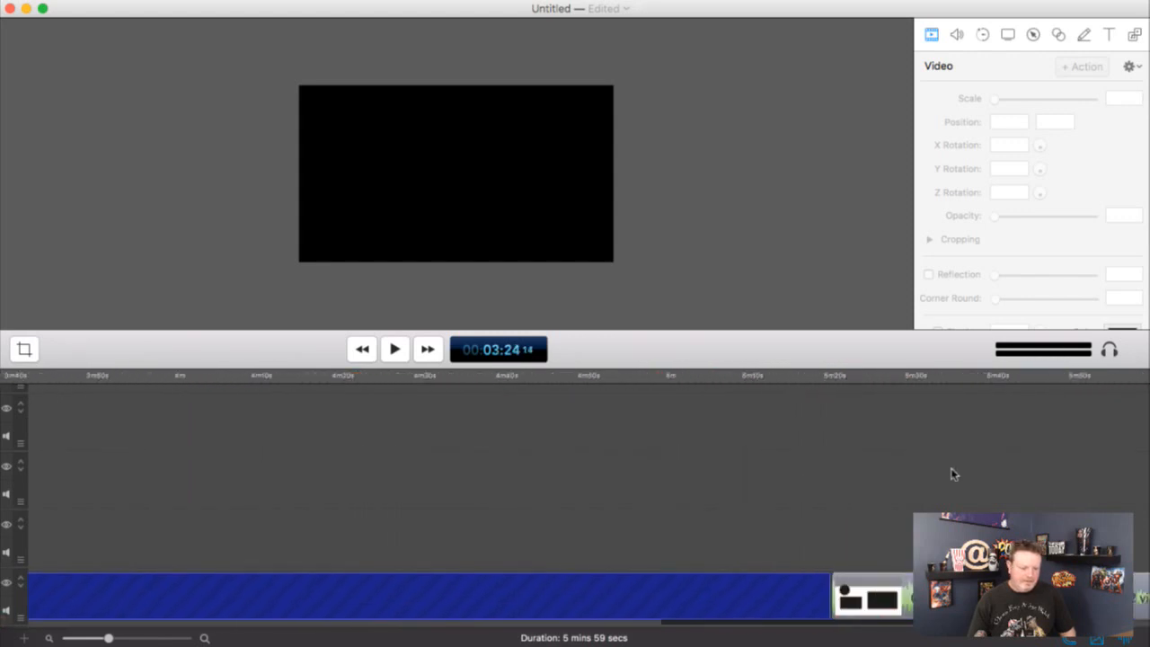
click(833, 376)
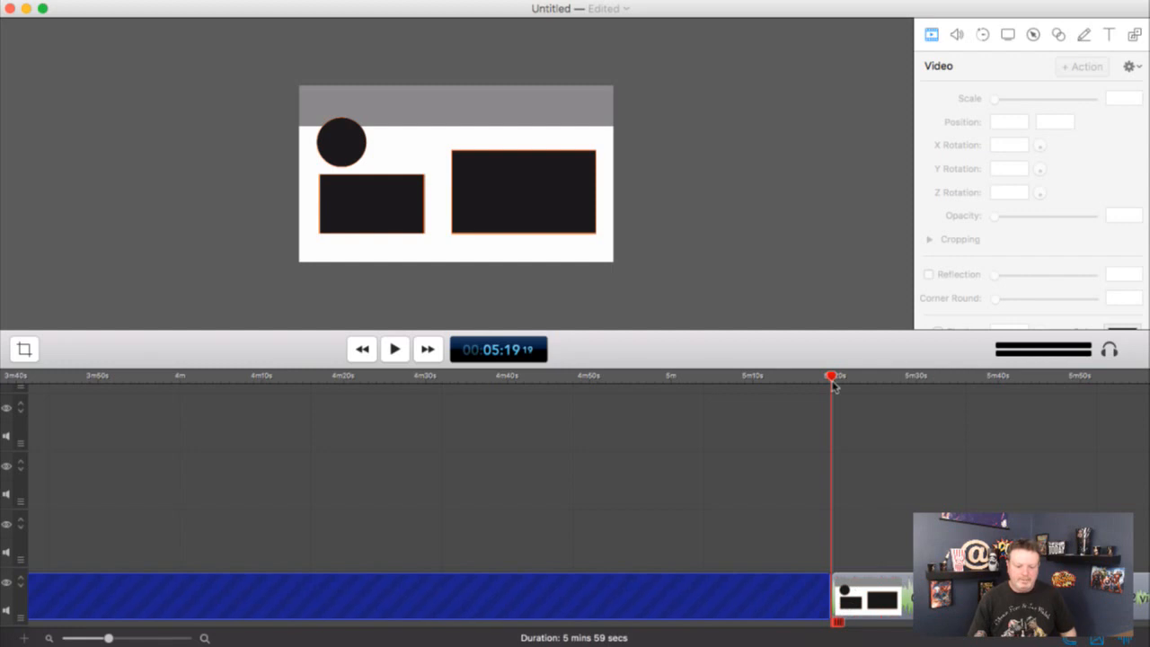
Add the "Video Placeholder TW..." clip directly after the "YT Outro 2 video" clip and view it enlarged at about 6:01
click(1134, 35)
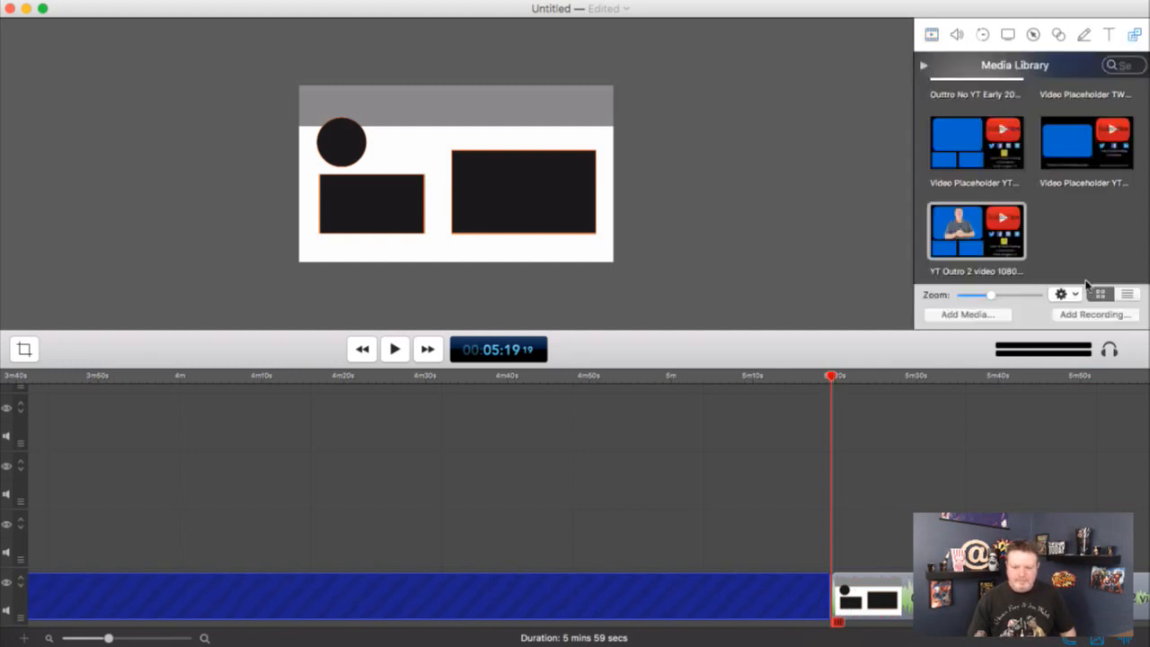
scroll(1066, 250, up, 2)
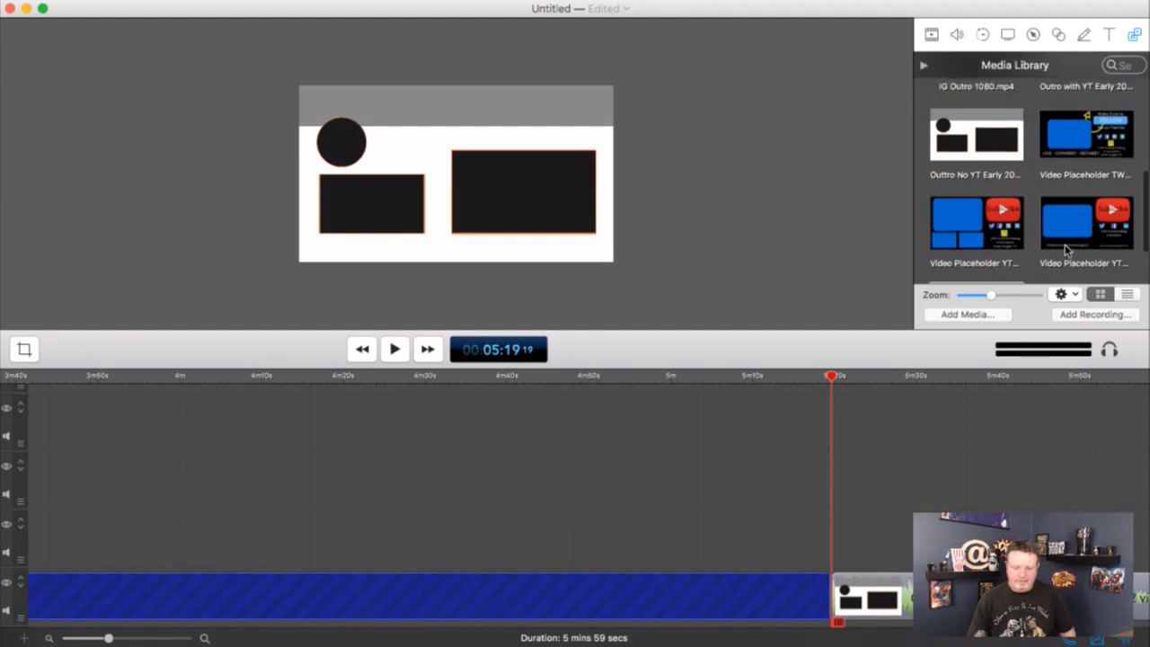
scroll(841, 536, right, 5)
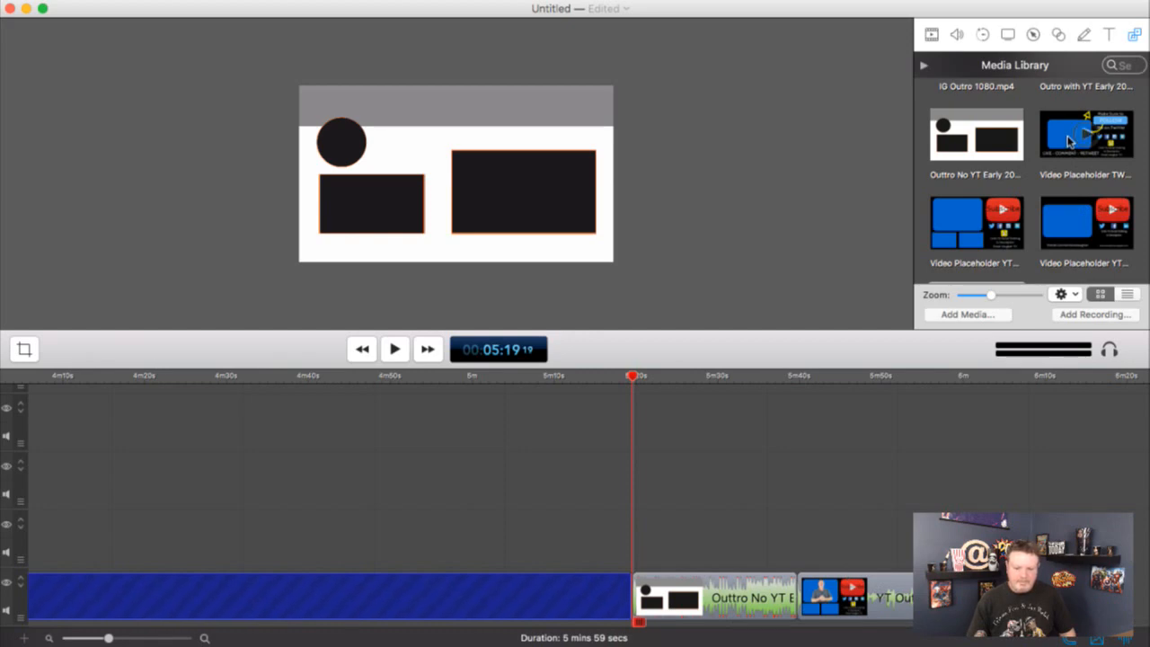
click(1069, 141)
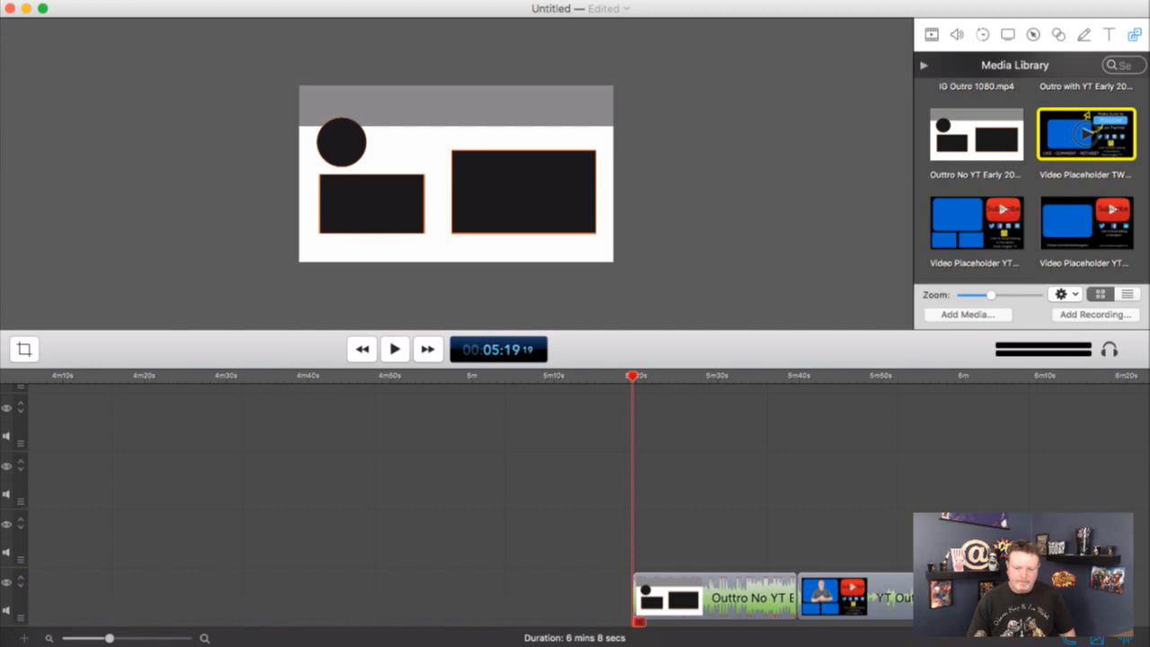
drag(1068, 142, 961, 597)
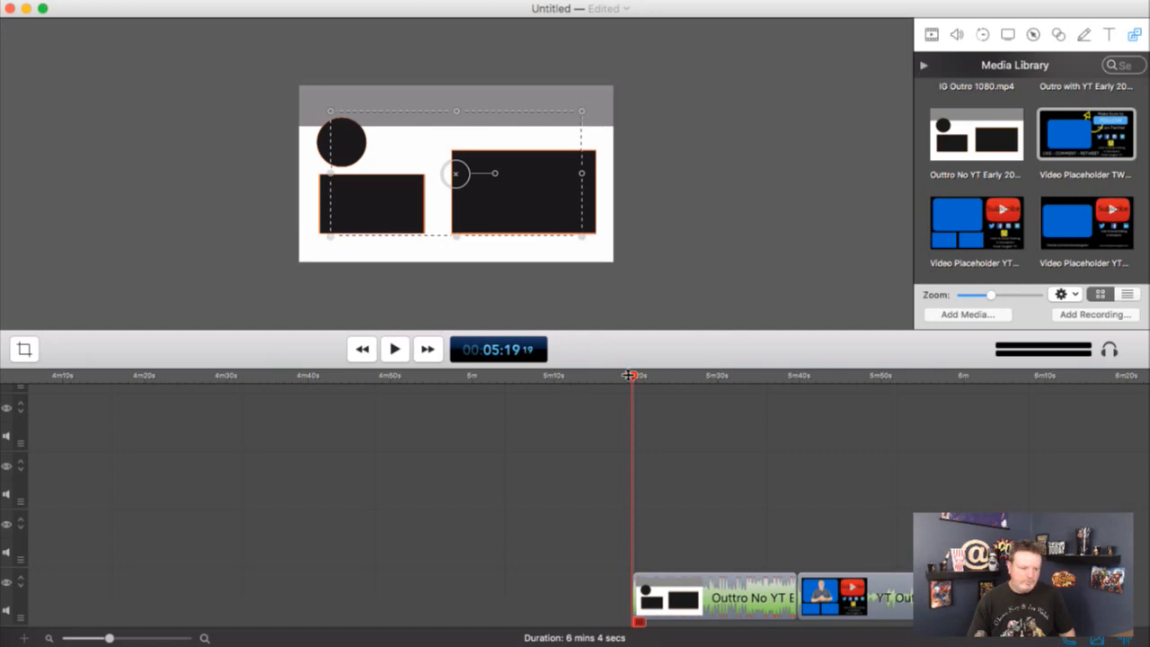
drag(635, 379, 972, 382)
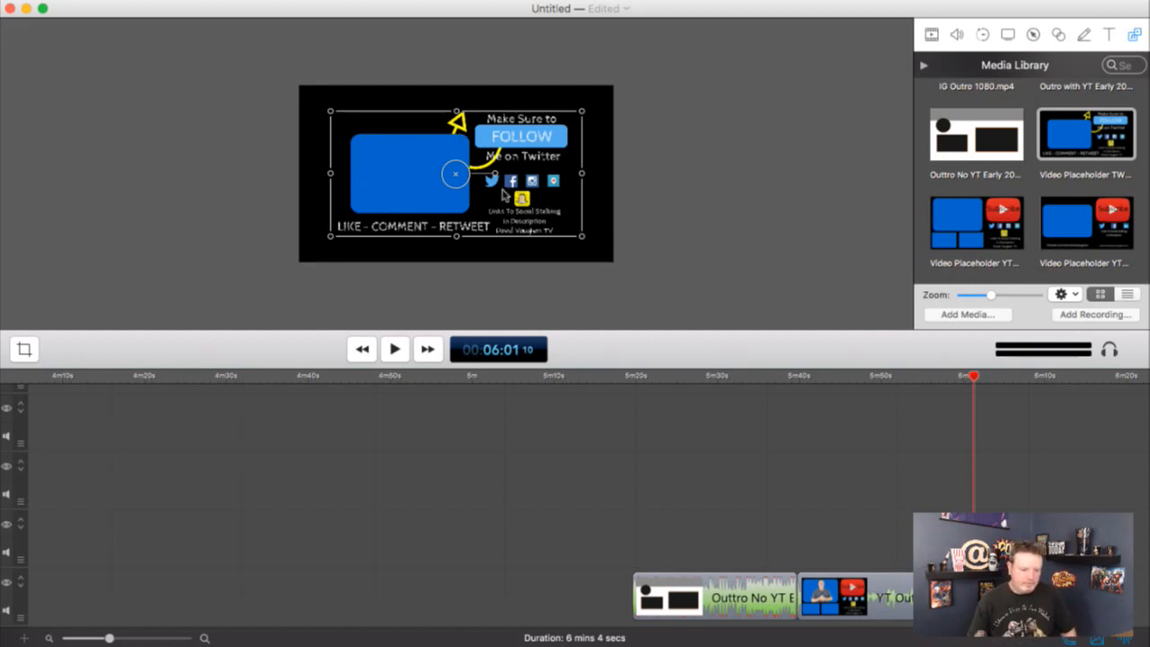
scroll(519, 182, up, 5)
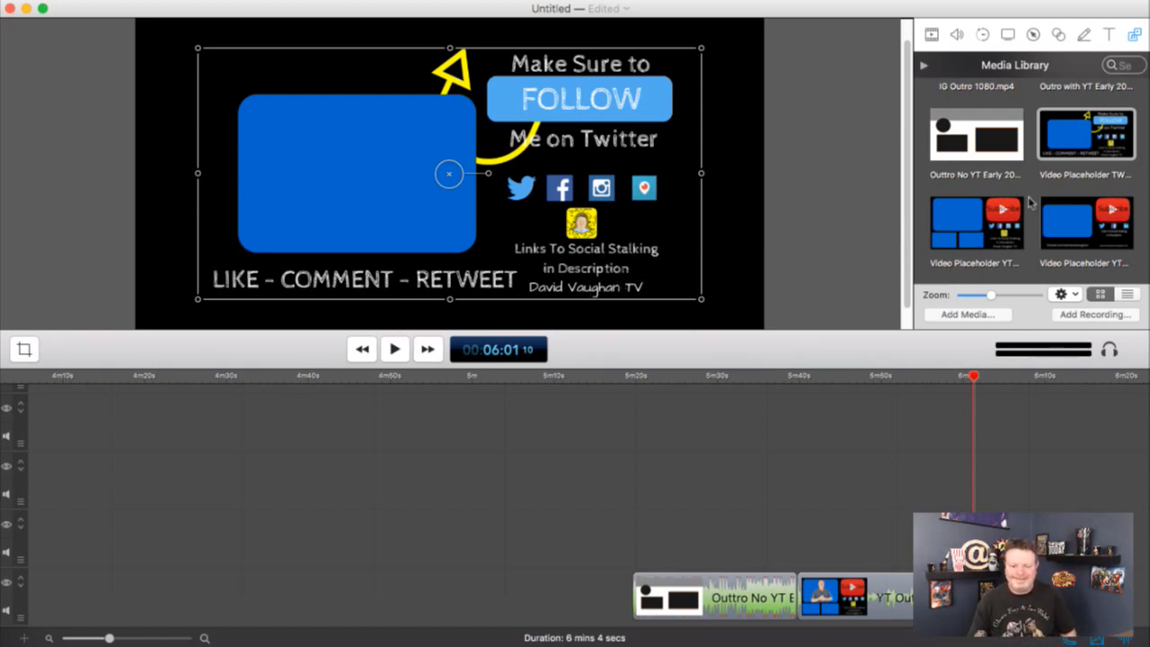
Add the "IG Outro 1080.mp4" clip directly after the Twitter placeholder clip and set the playhead to about 6:07 over it
scroll(1030, 203, down, 3)
scroll(1029, 203, up, 5)
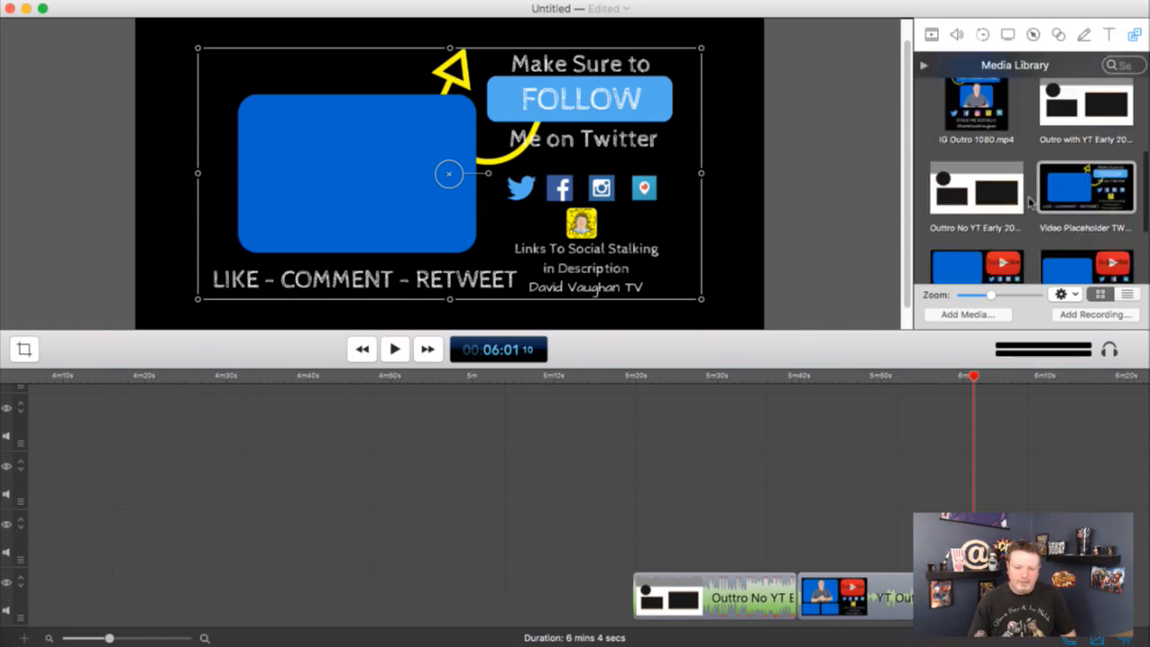
scroll(1030, 202, up, 2)
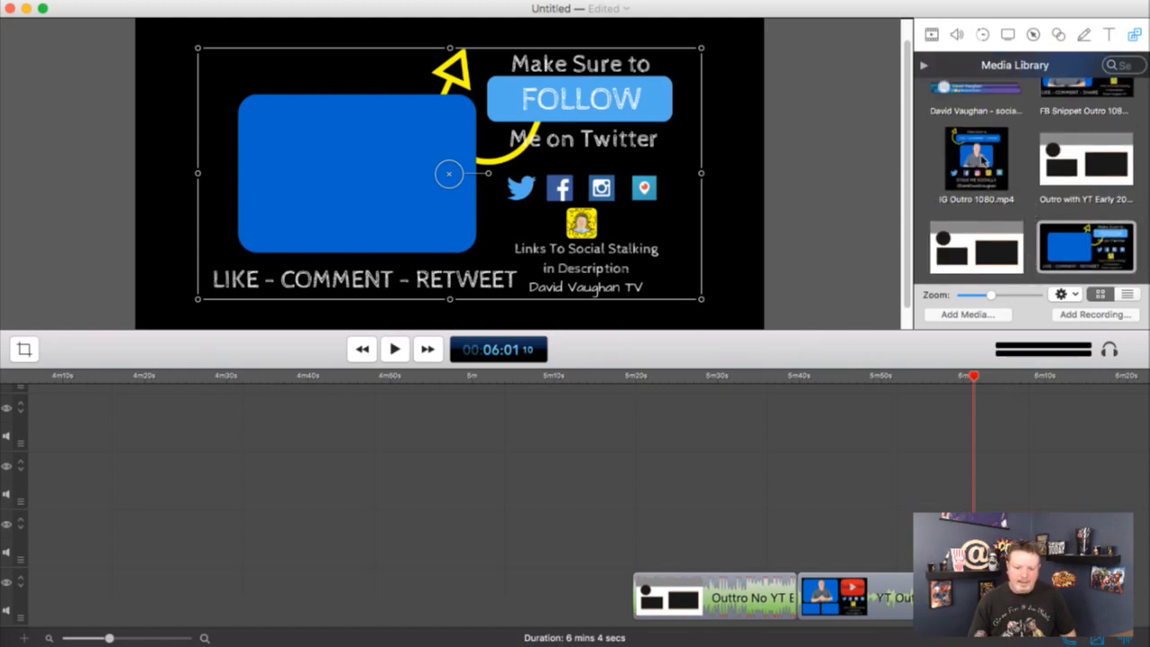
click(988, 179)
drag(1087, 596, 1038, 597)
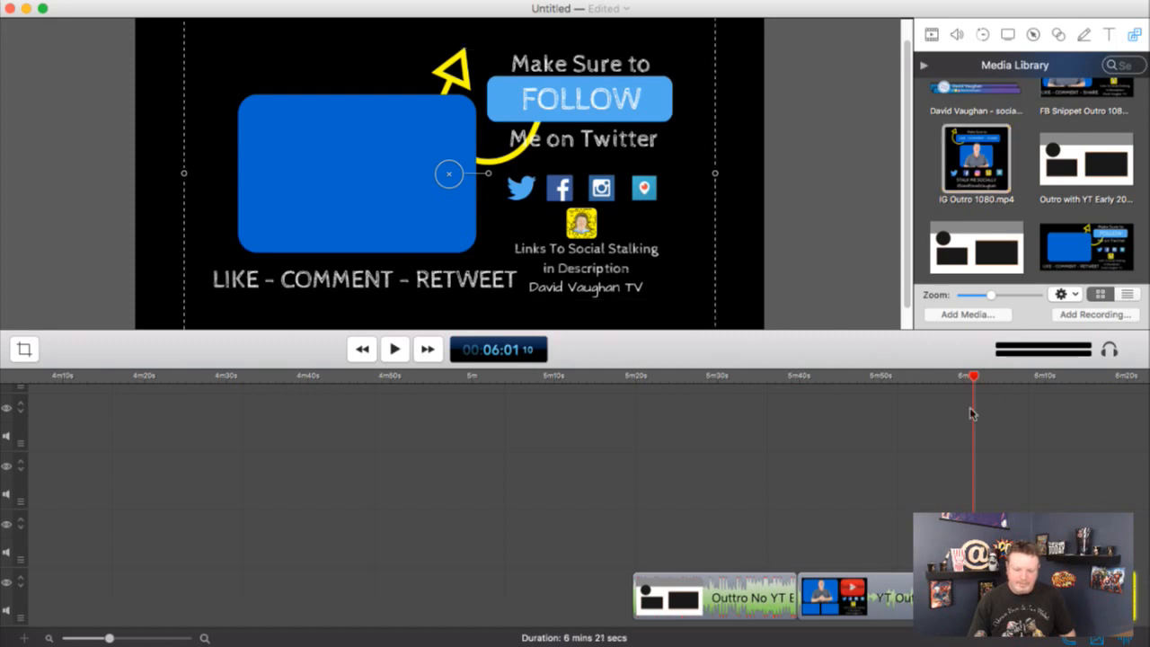
drag(975, 377, 1026, 377)
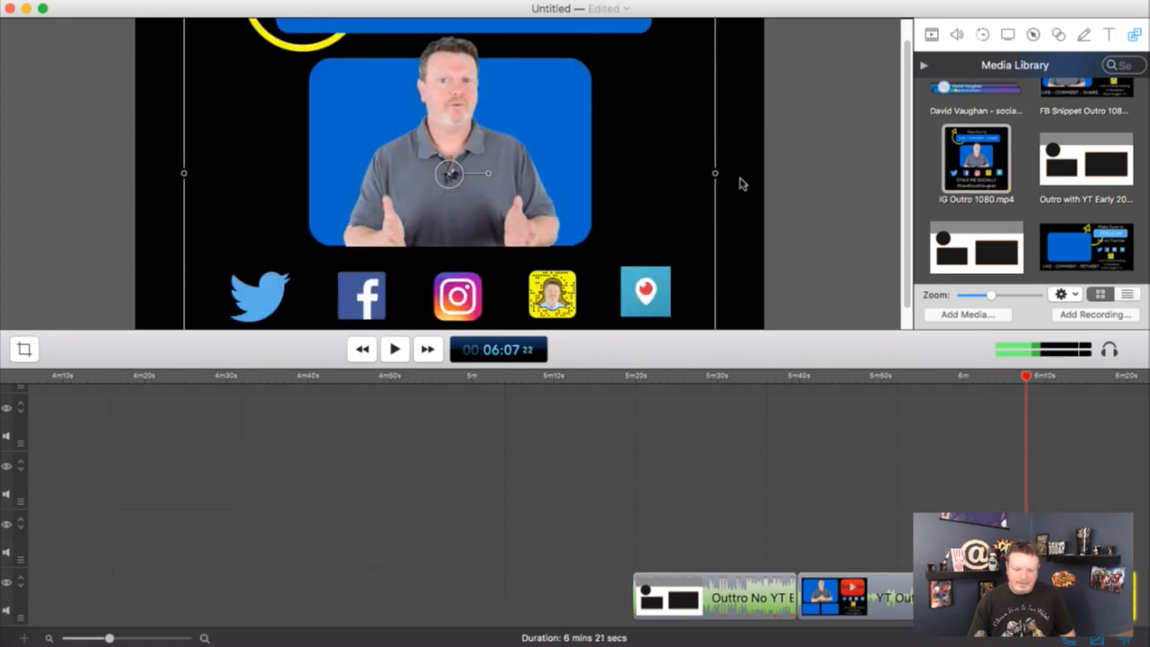
Scale the "IG Outro 1080.mp4" clip down from its corners to fit the full canvas height, centred horizontally
scroll(739, 186, down, 5)
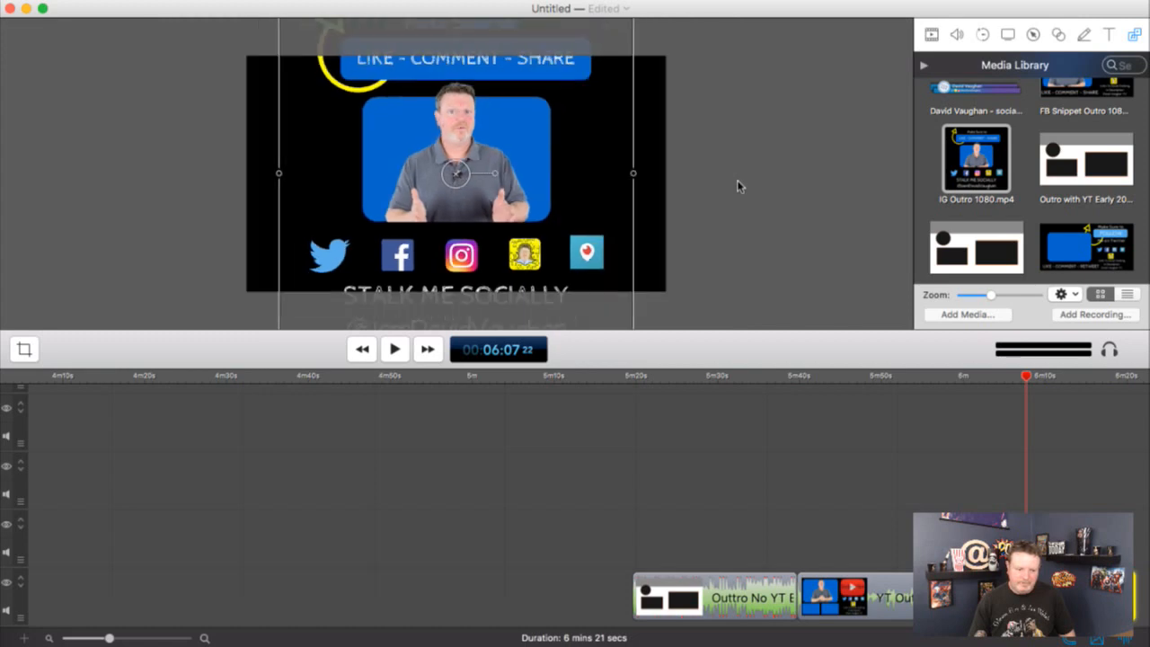
drag(324, 41, 366, 85)
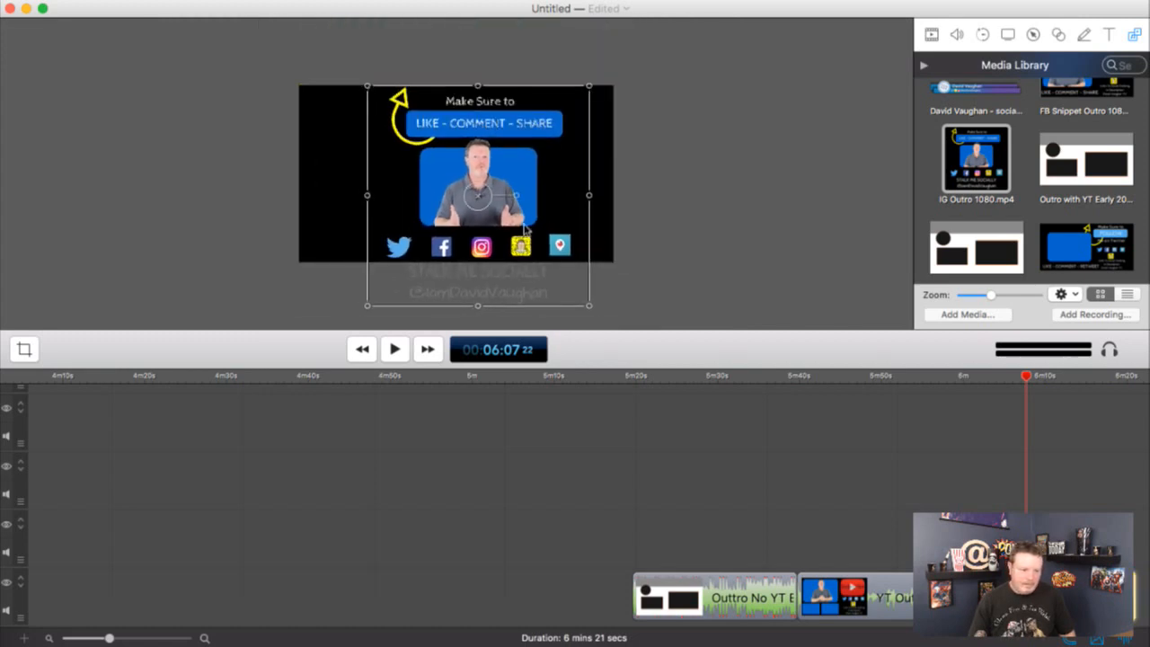
drag(547, 270, 544, 263)
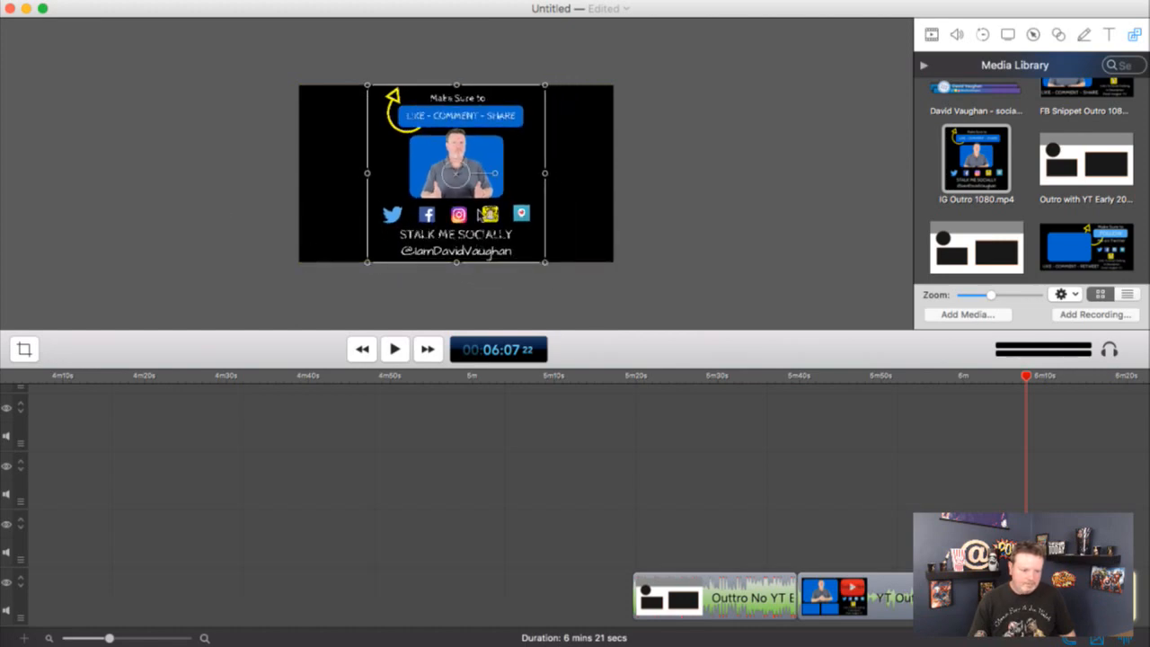
scroll(651, 210, up, 5)
scroll(651, 213, down, 5)
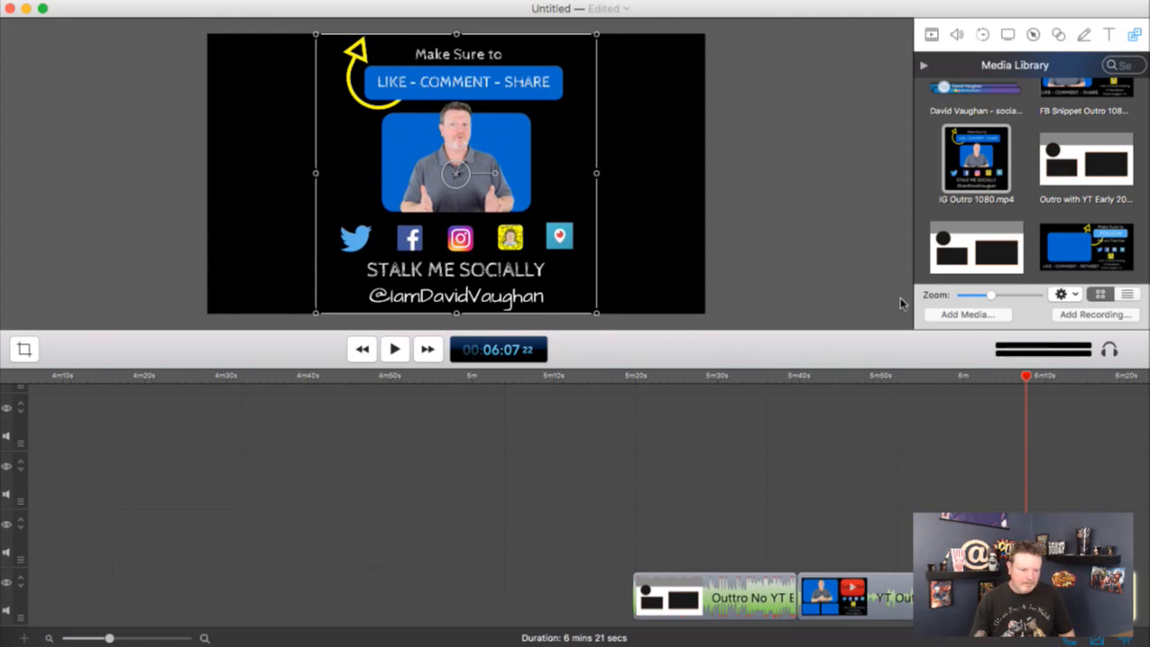
Play the Instagram outro briefly from about 6:07, deselect it, and view the end of the outro sequence in the timeline
click(397, 349)
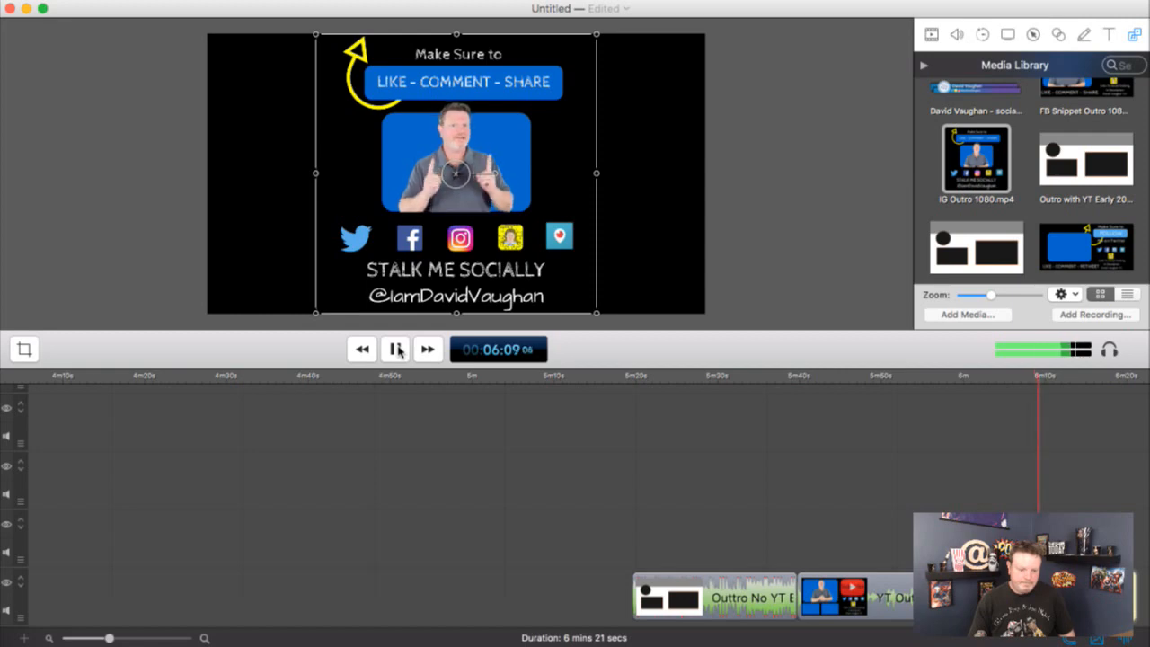
click(397, 349)
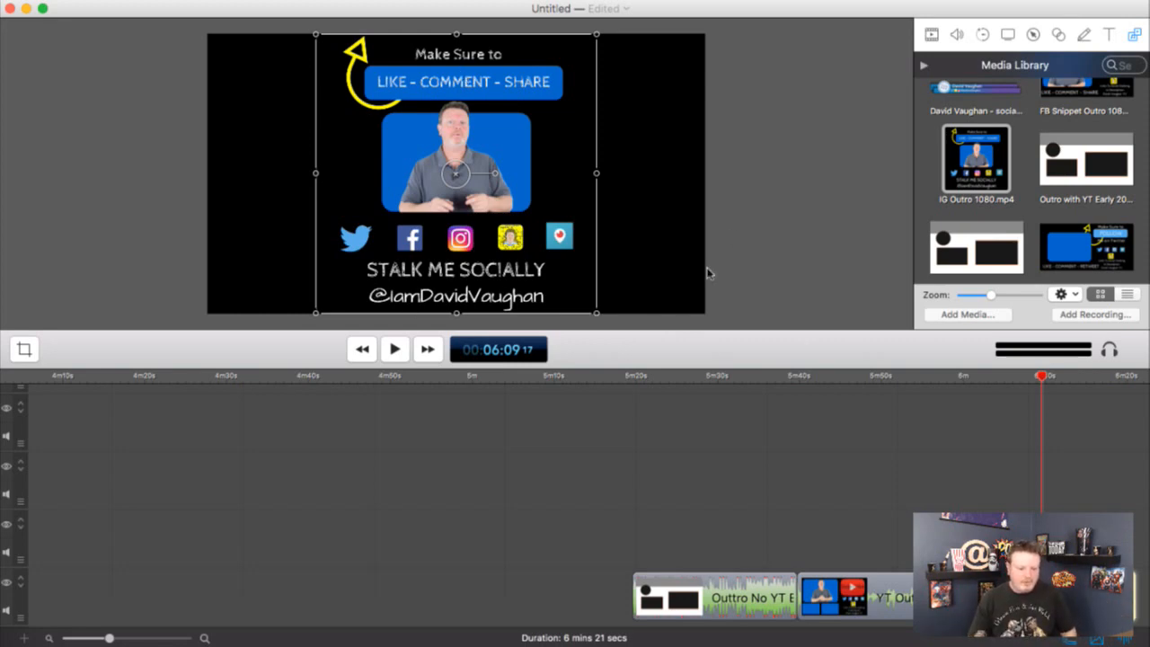
click(805, 212)
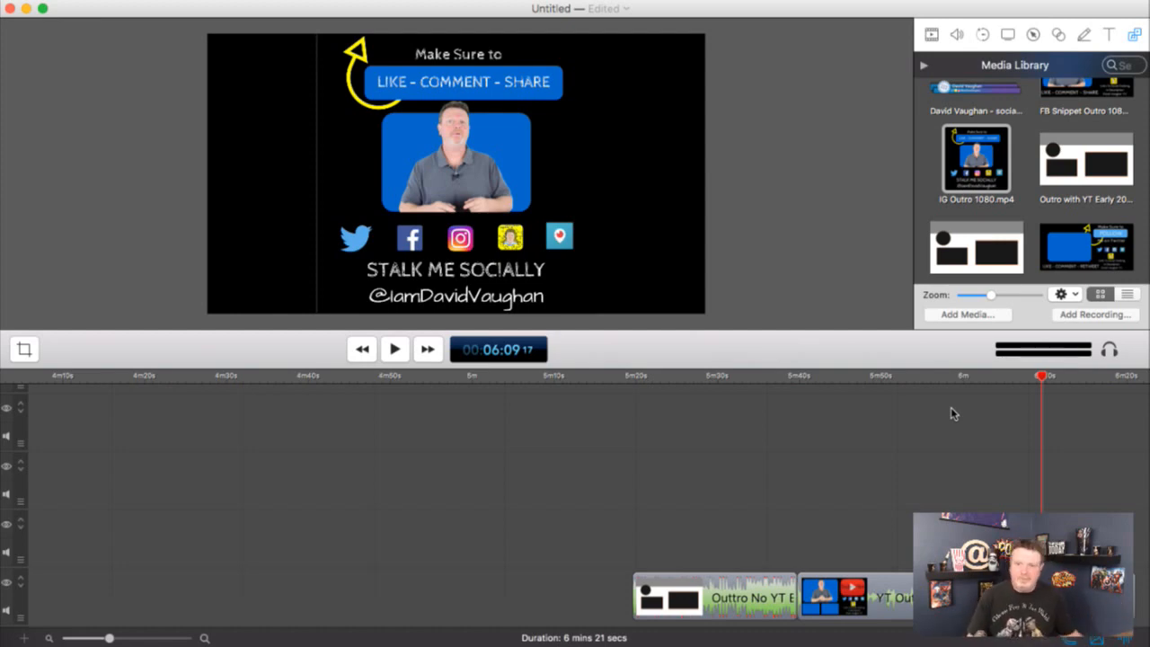
scroll(1029, 440, right, 5)
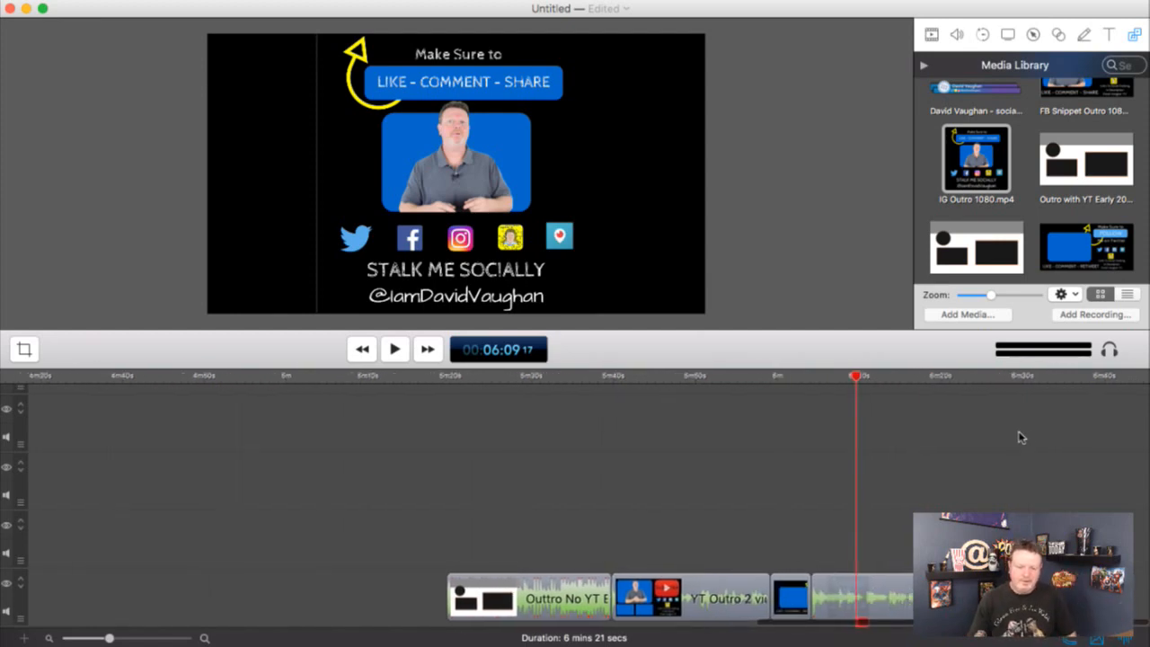
Save the ScreenFlow project under the name Template in the Template folder's Screenflow subfolder
scroll(1029, 154, up, 5)
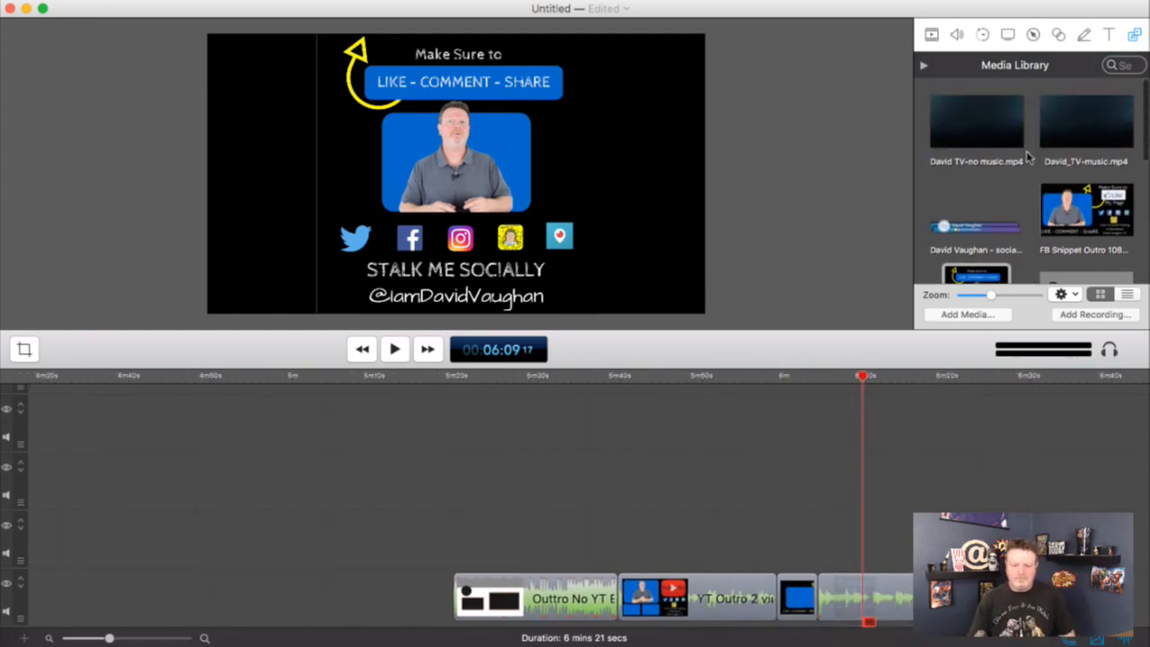
scroll(1029, 157, down, 2)
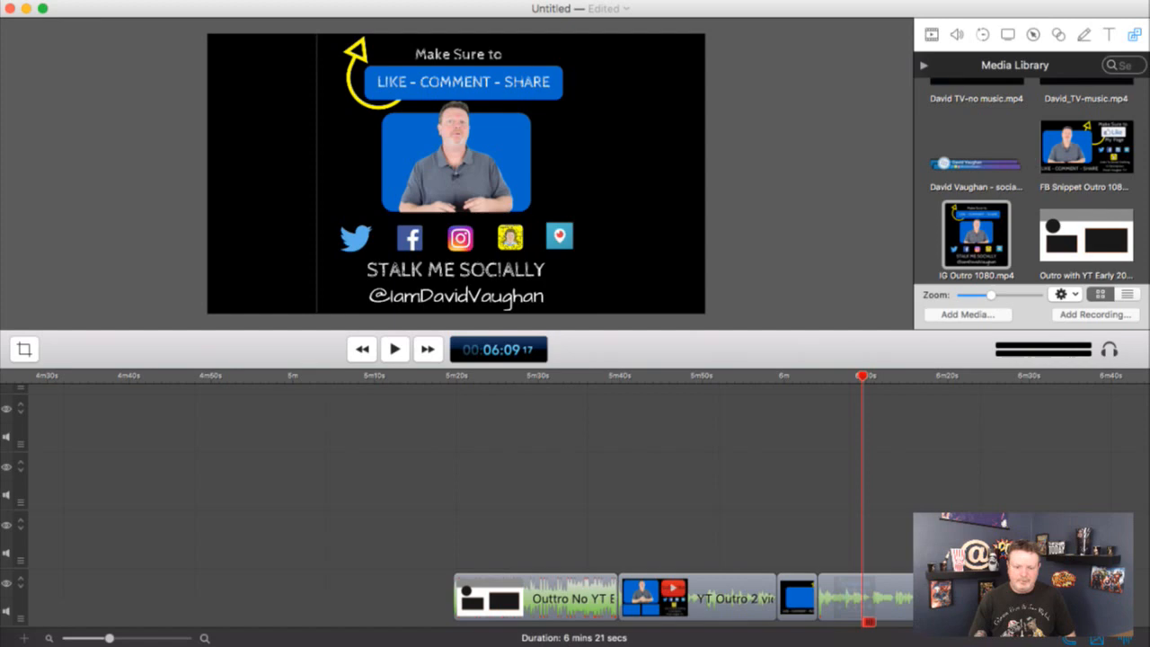
key(super+Tab)
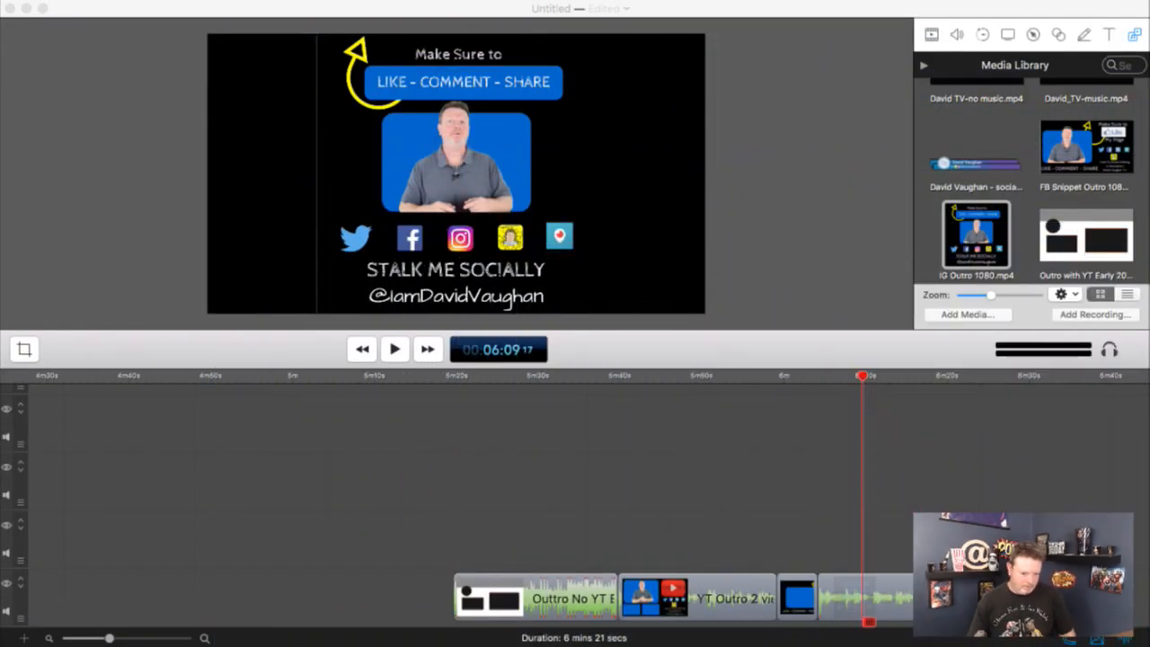
click(539, 511)
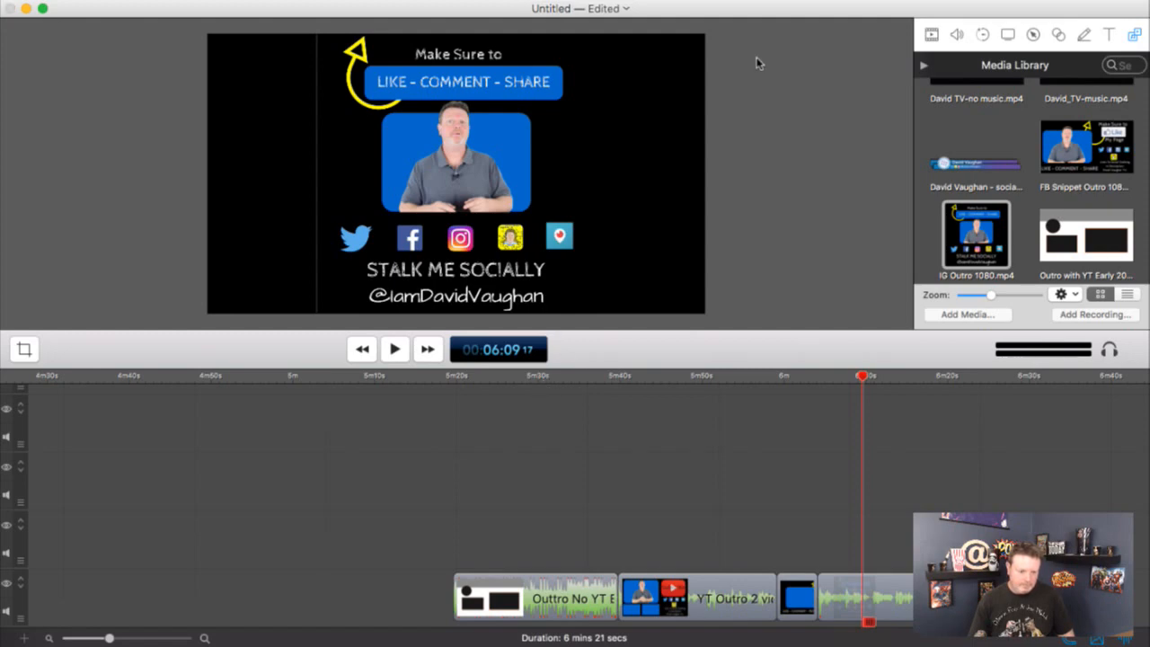
key(super+s)
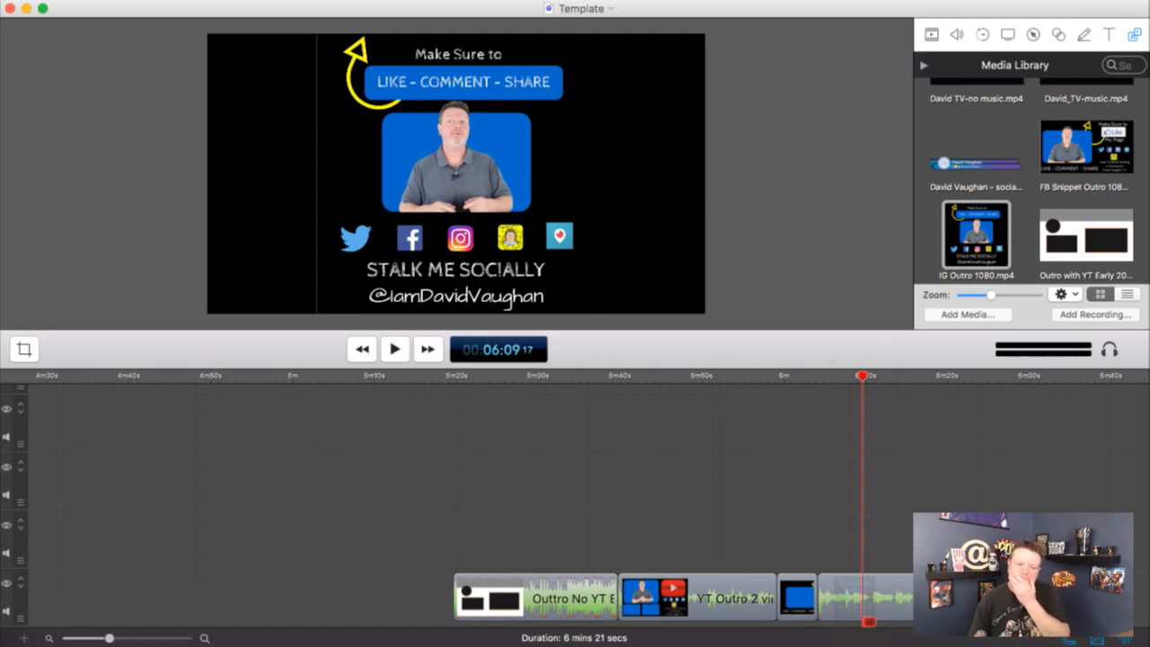
Switch to Finder and check the saved Template project file inside the Screenflow subfolder
key(super+Tab)
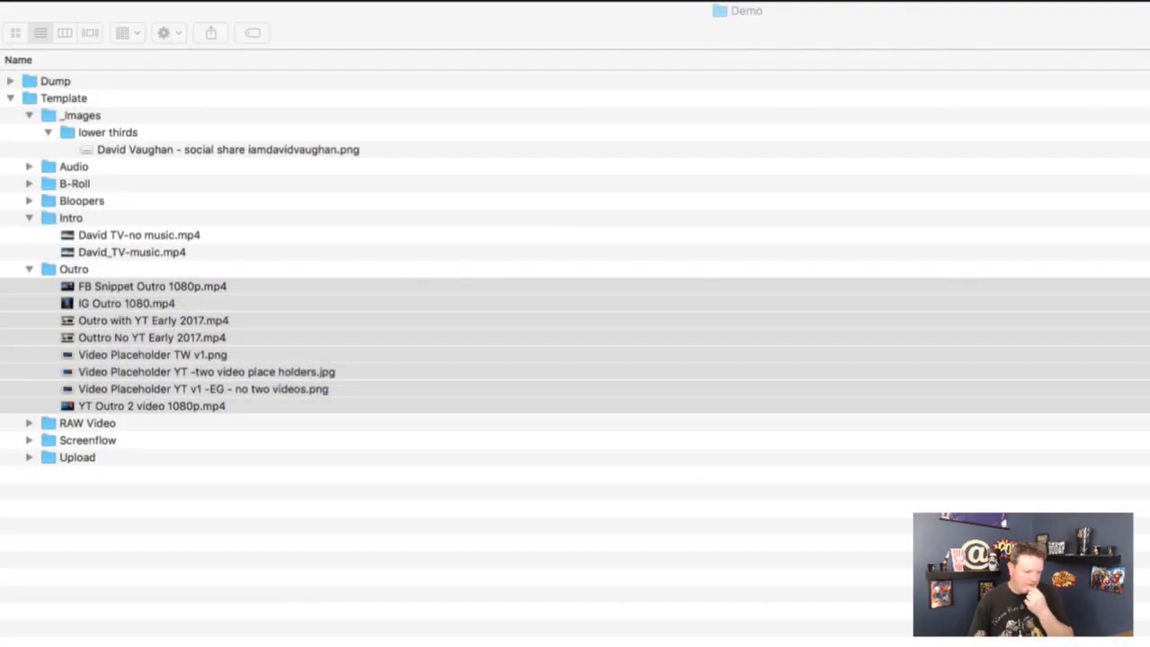
key(super+Tab)
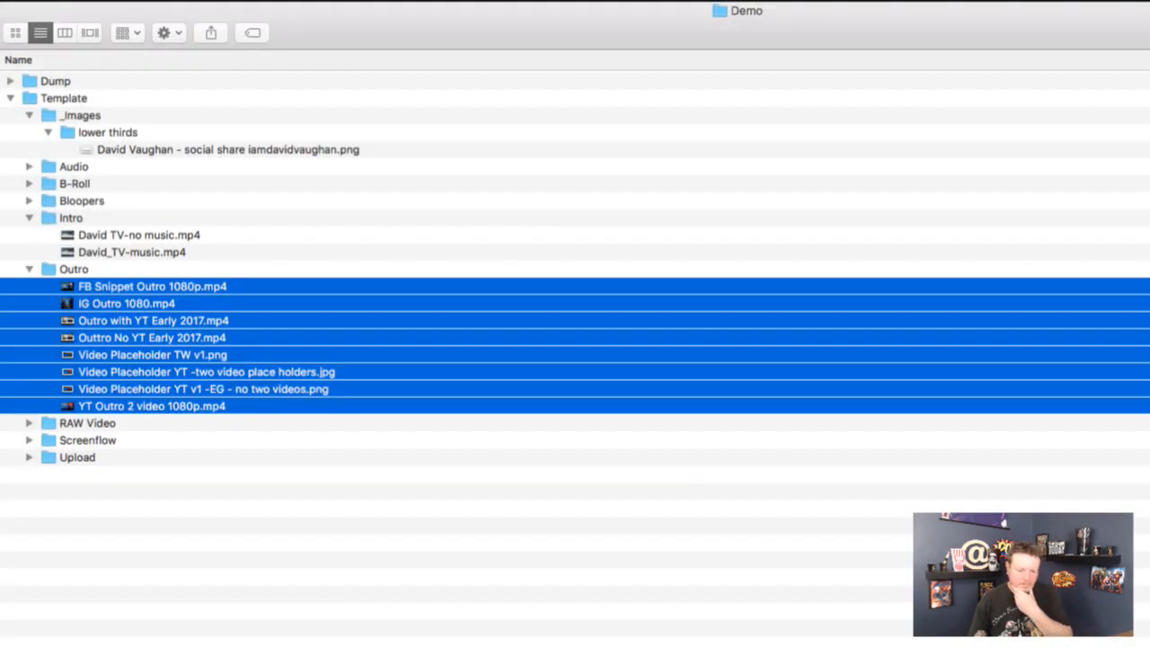
click(29, 441)
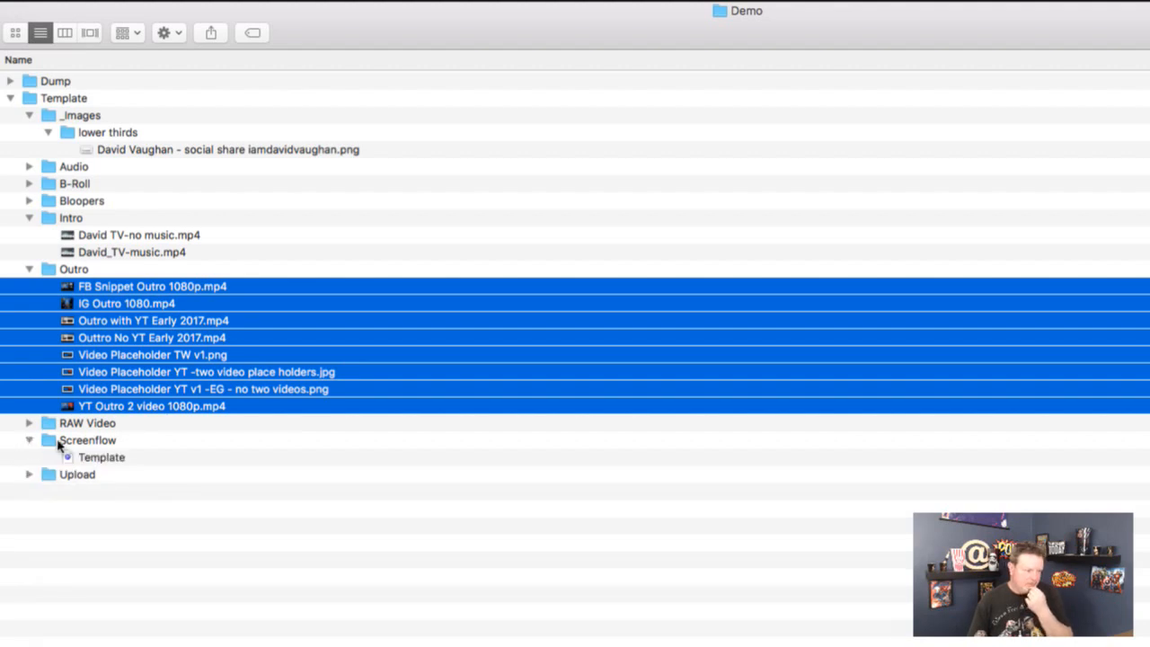
click(101, 460)
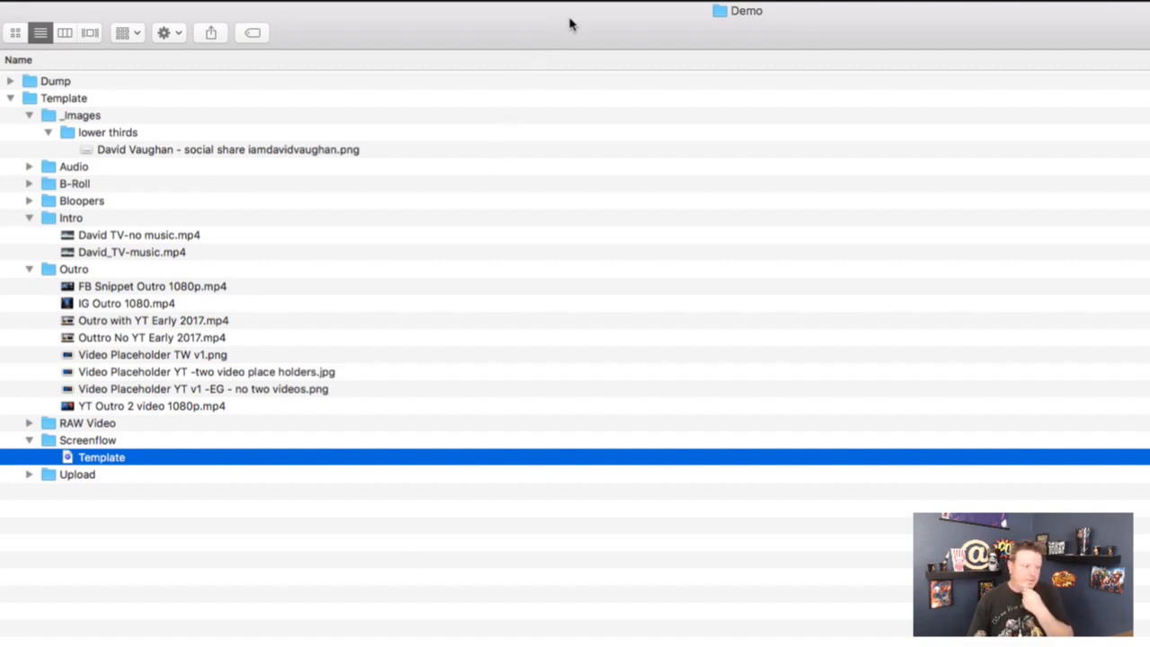
double_click(100, 460)
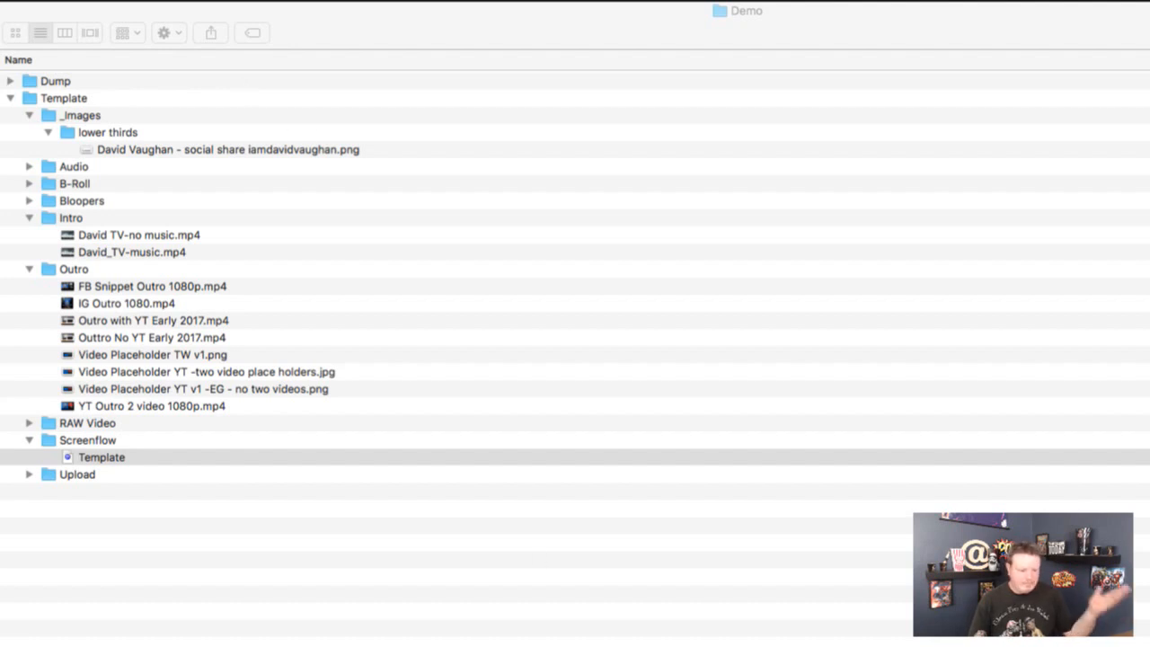
key(super+Tab)
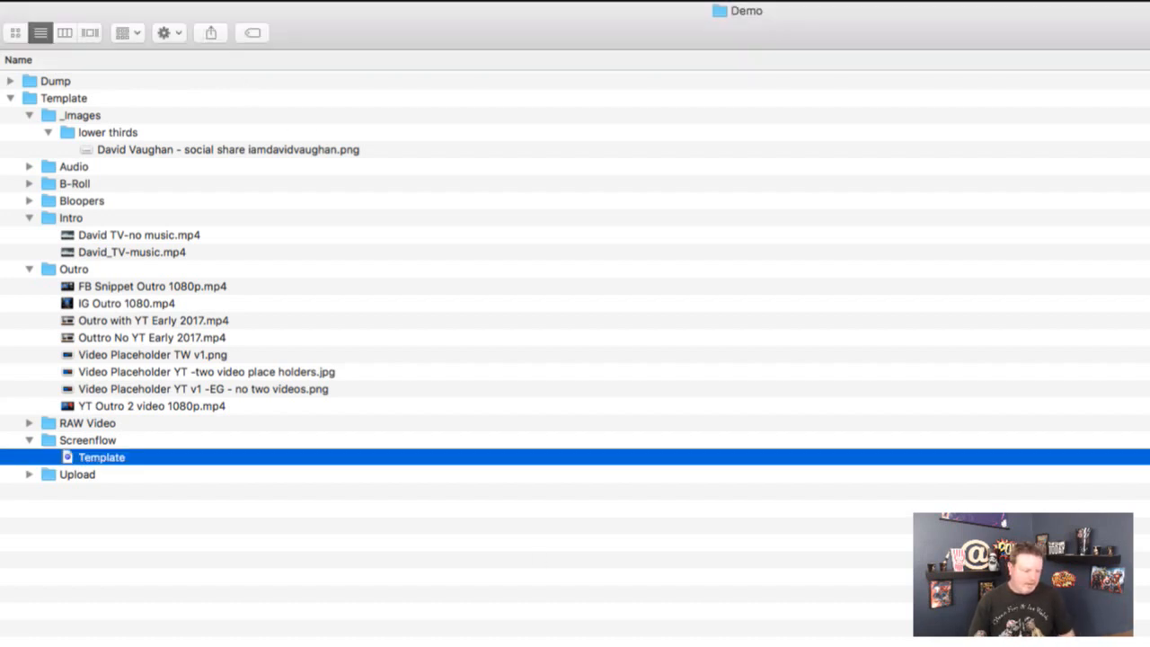
Collapse all expanded subfolders and the Template folder itself in the Demo folder's list
click(29, 440)
click(28, 424)
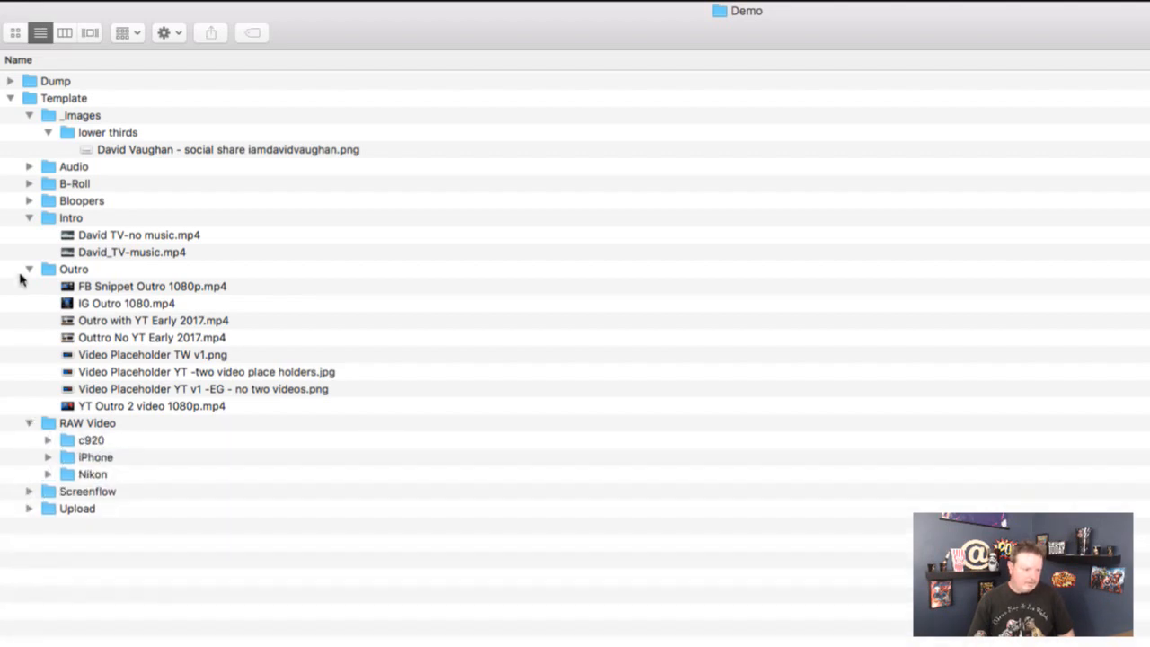
click(28, 423)
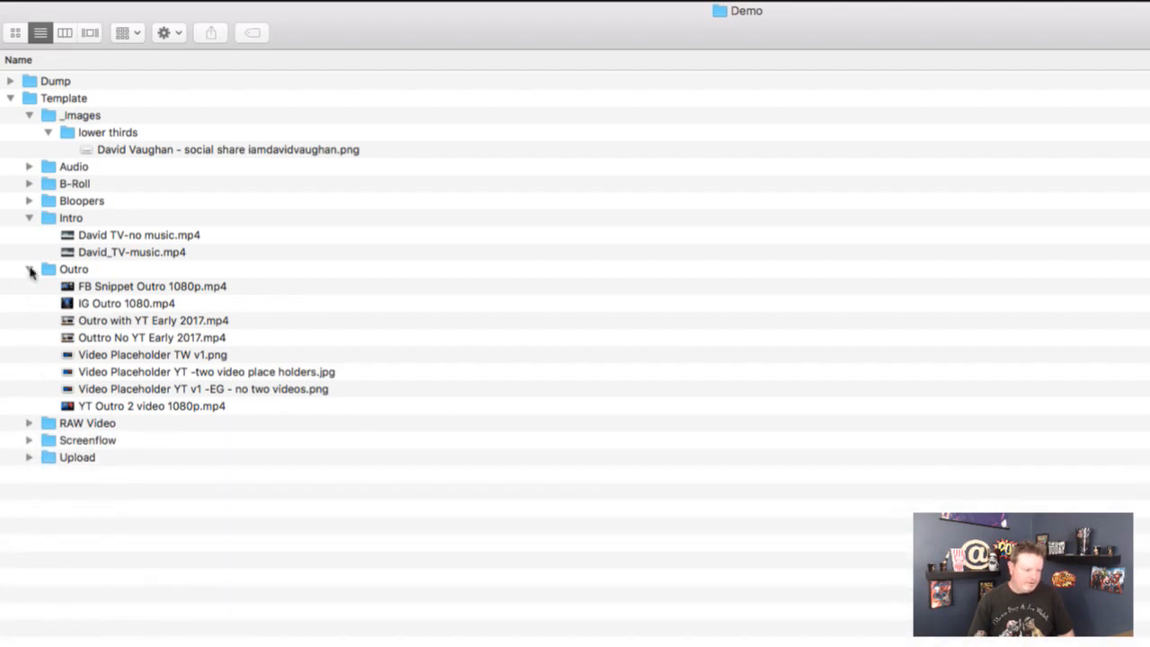
click(28, 269)
click(30, 217)
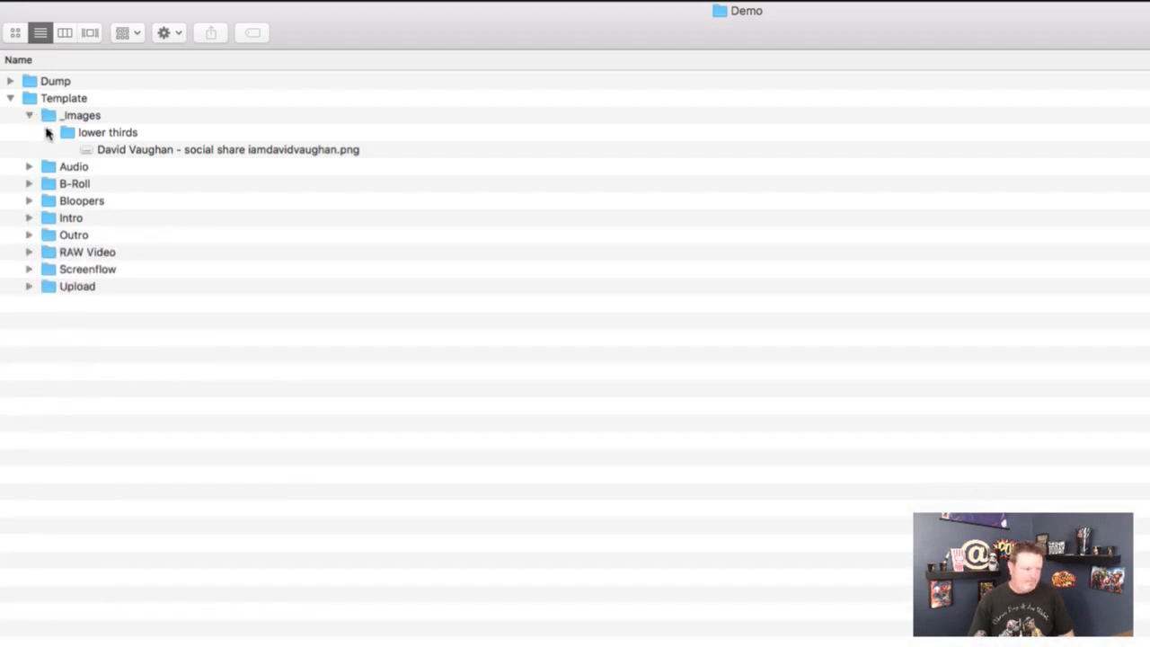
click(47, 132)
click(30, 115)
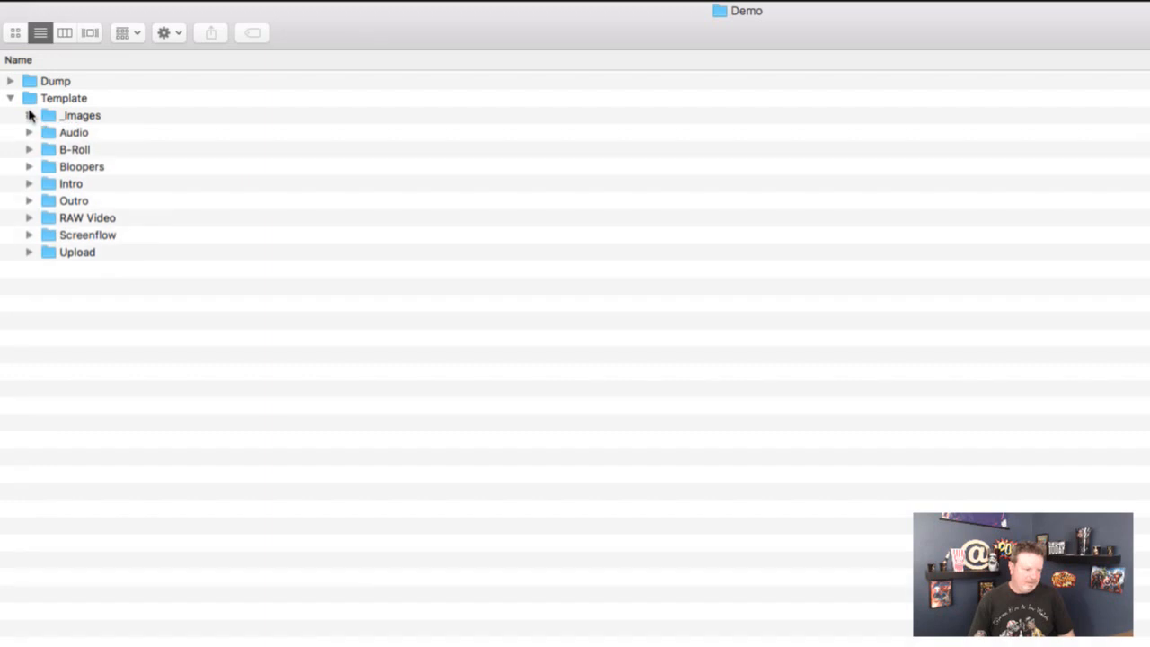
click(10, 98)
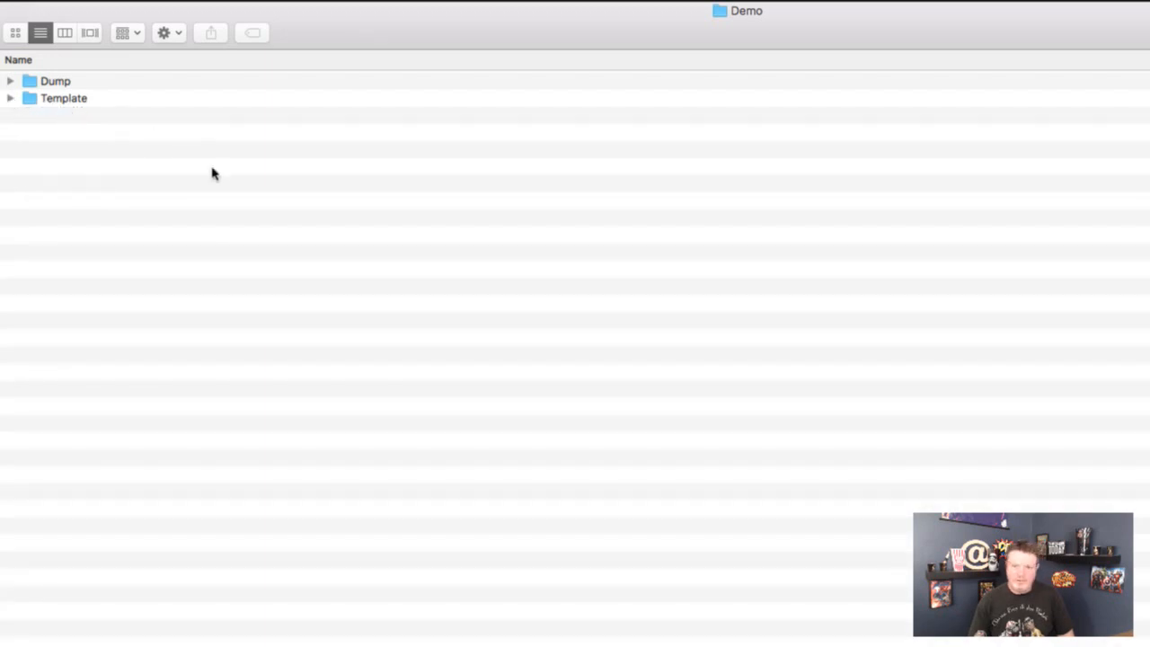
Duplicate the Template folder, name the copy "How to Edit Video Easier", and briefly check its subfolders
click(42, 99)
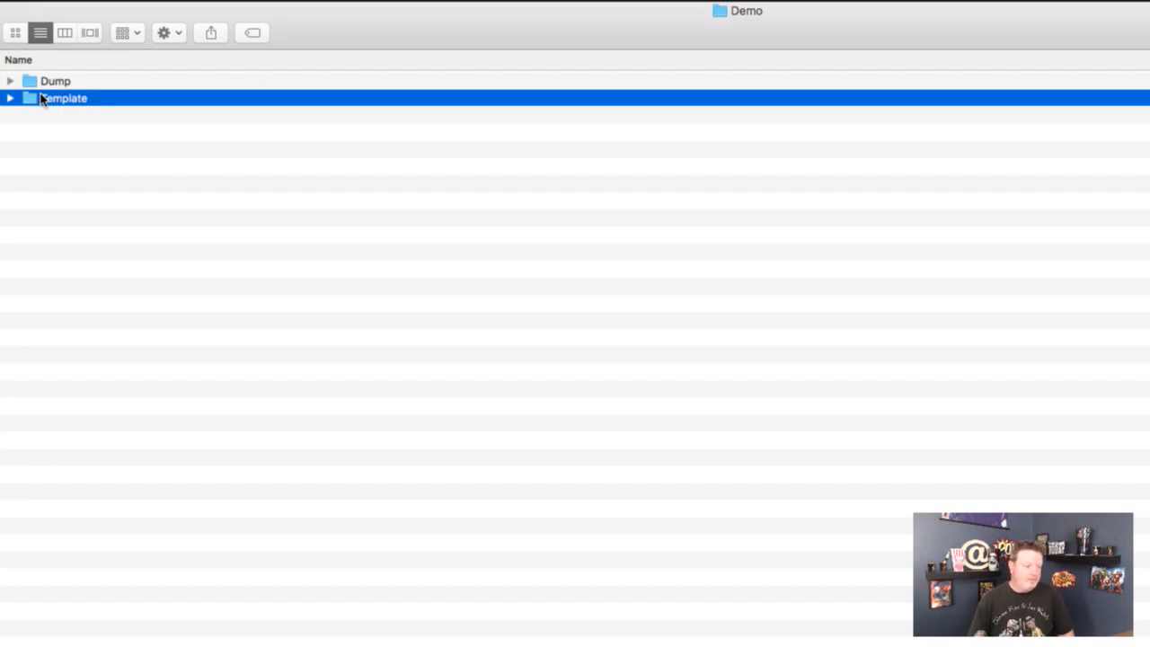
right_click(41, 97)
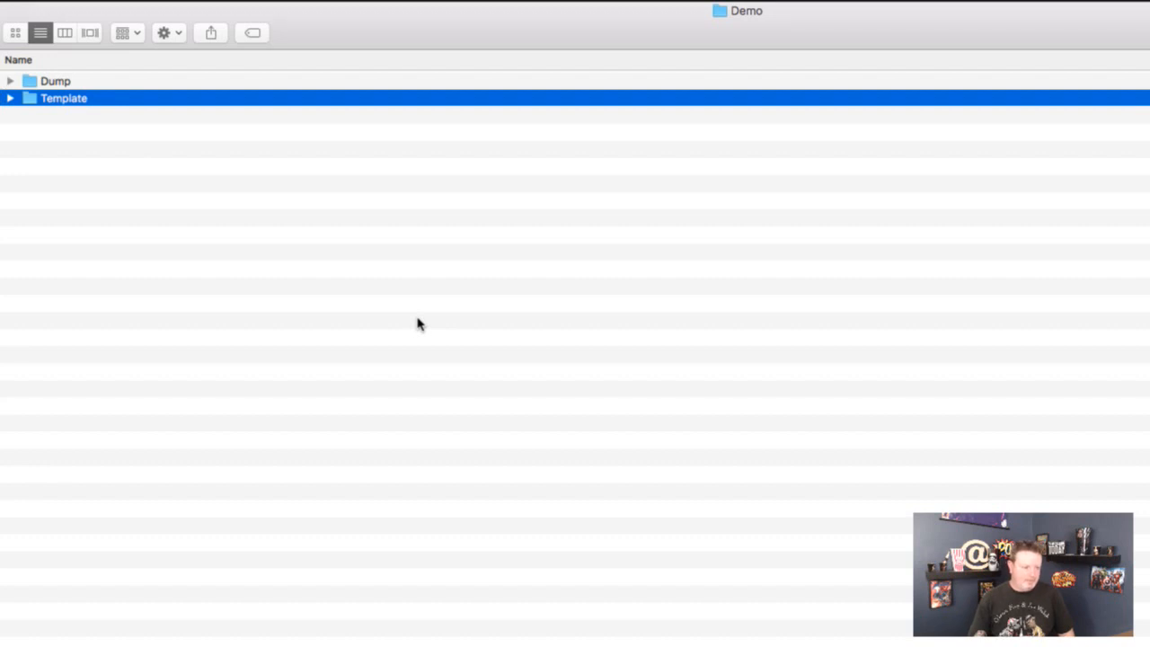
right_click(33, 100)
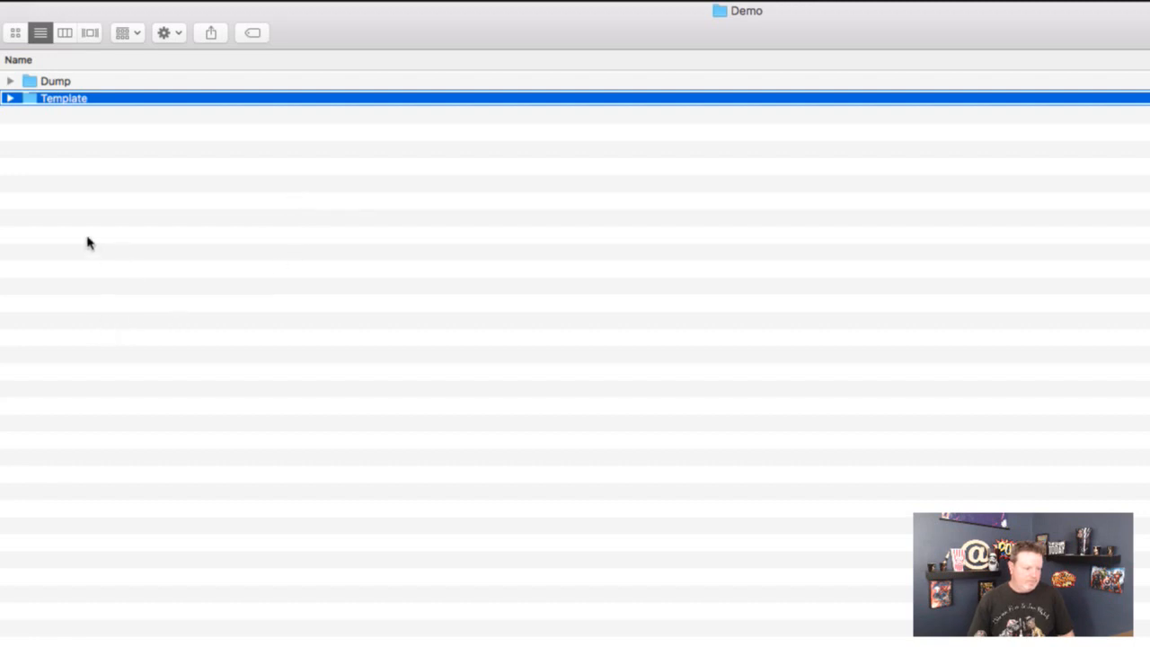
key(super+d)
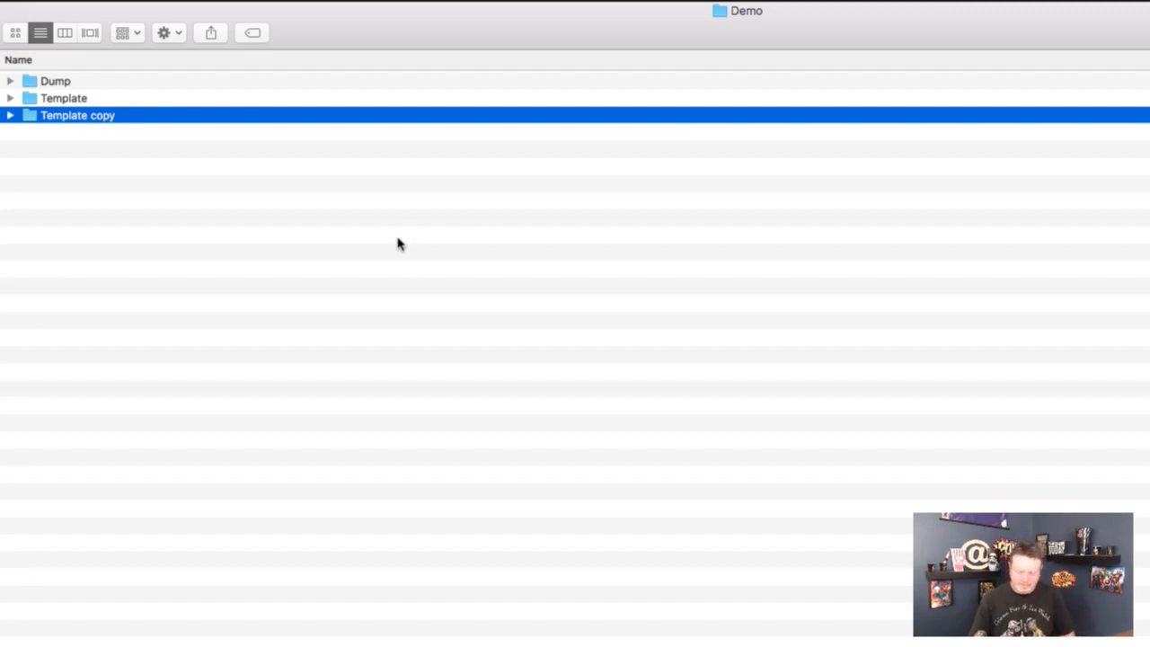
key(Return)
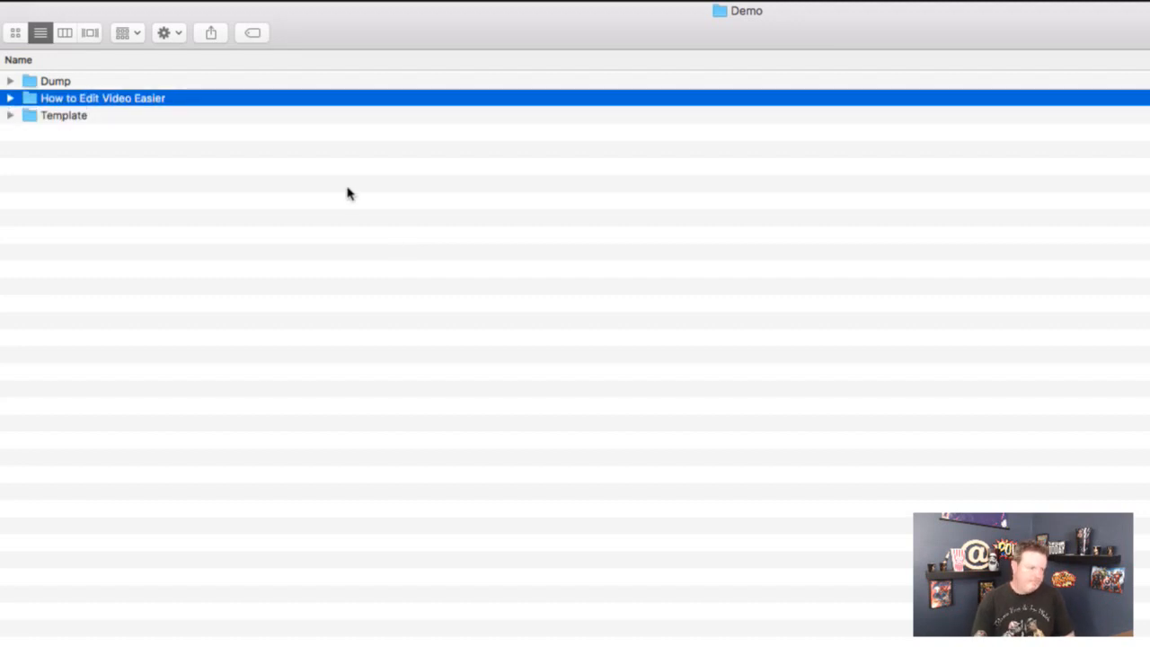
click(10, 99)
click(10, 99)
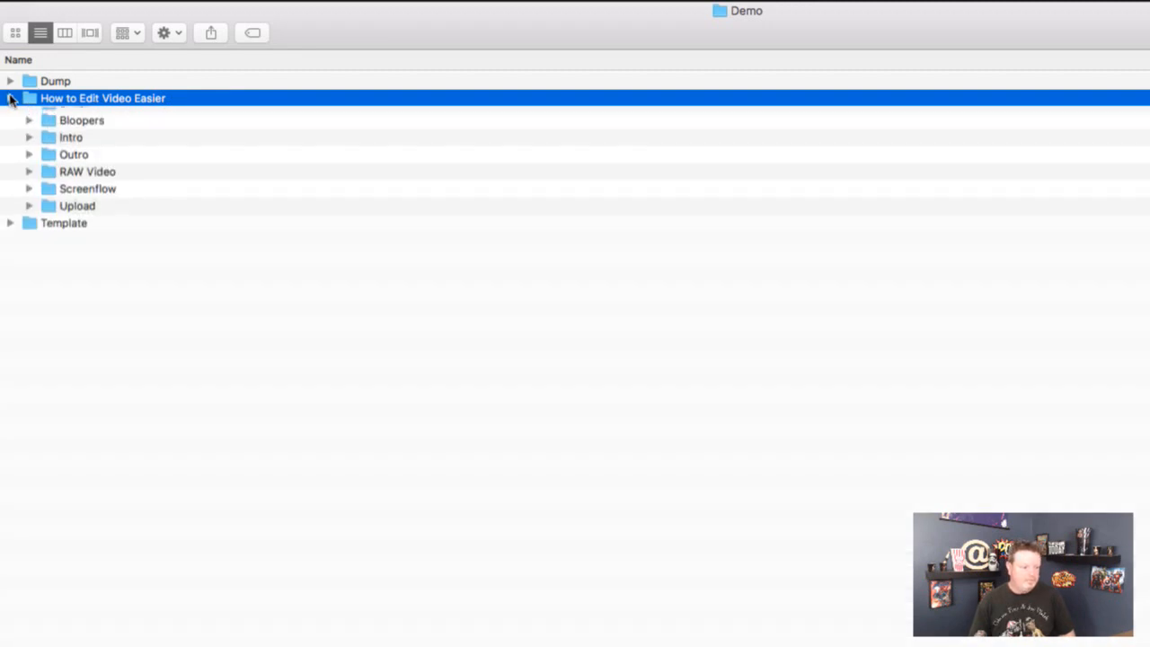
Rename the original Template folder as "_Template" so it sorts first in the Demo folder
click(33, 118)
key(Return)
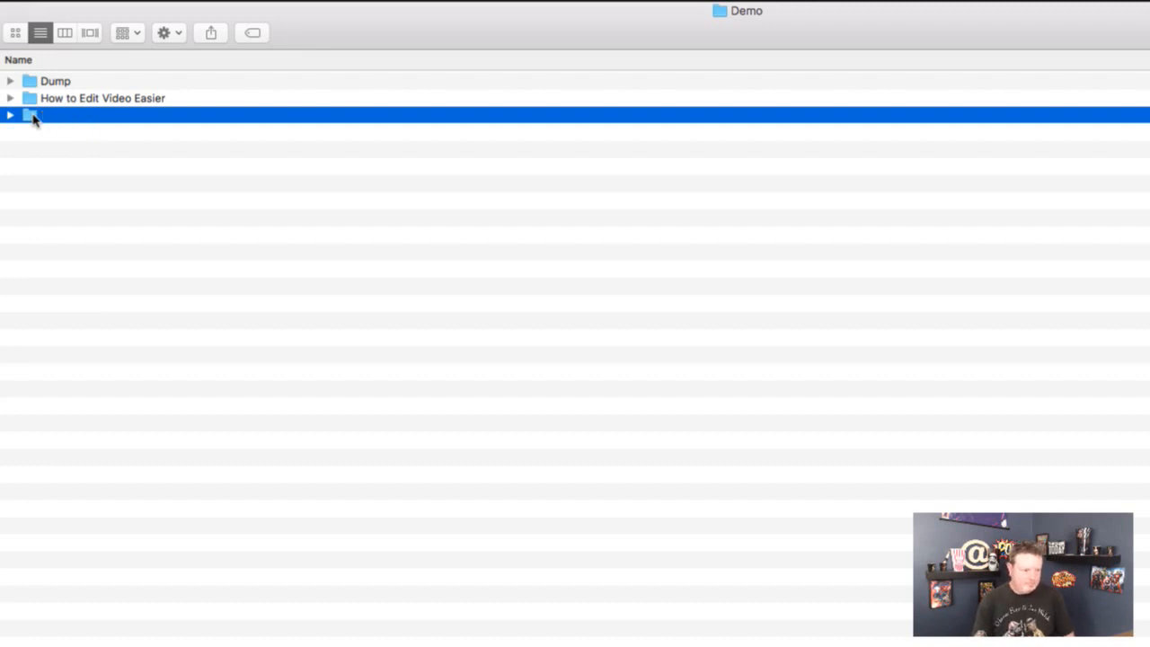
key(Return)
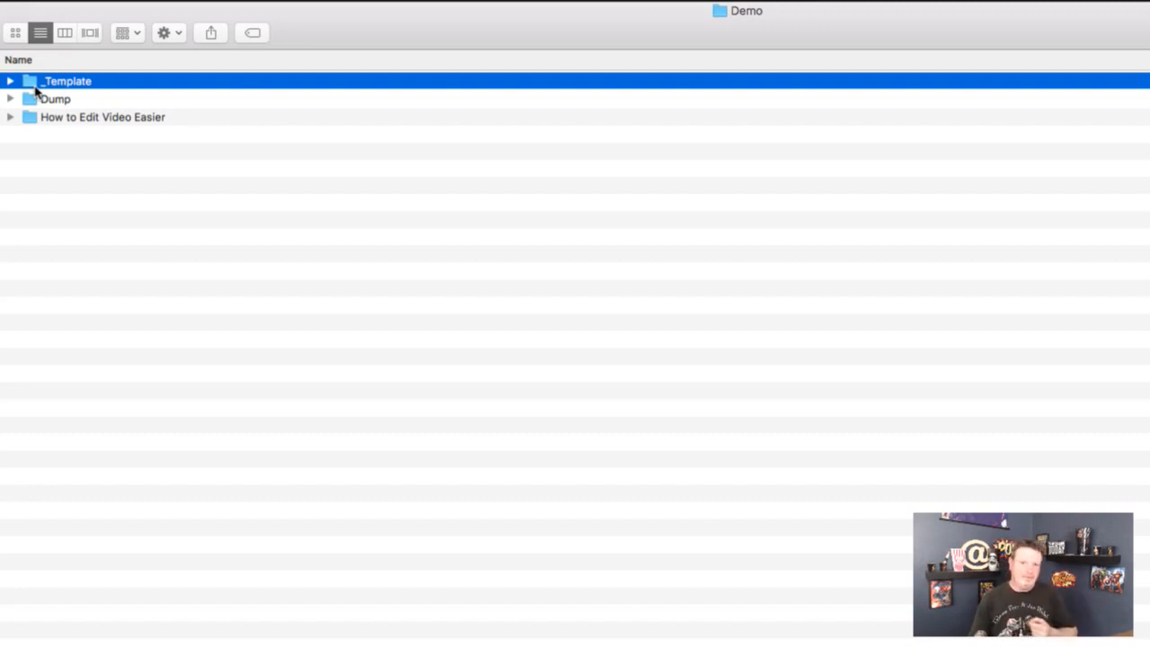
Examine the contents of the _Images, lower thirds, Screenflow, Intro and Outro folders inside "How to Edit Video Easier"
click(29, 117)
click(10, 118)
click(29, 135)
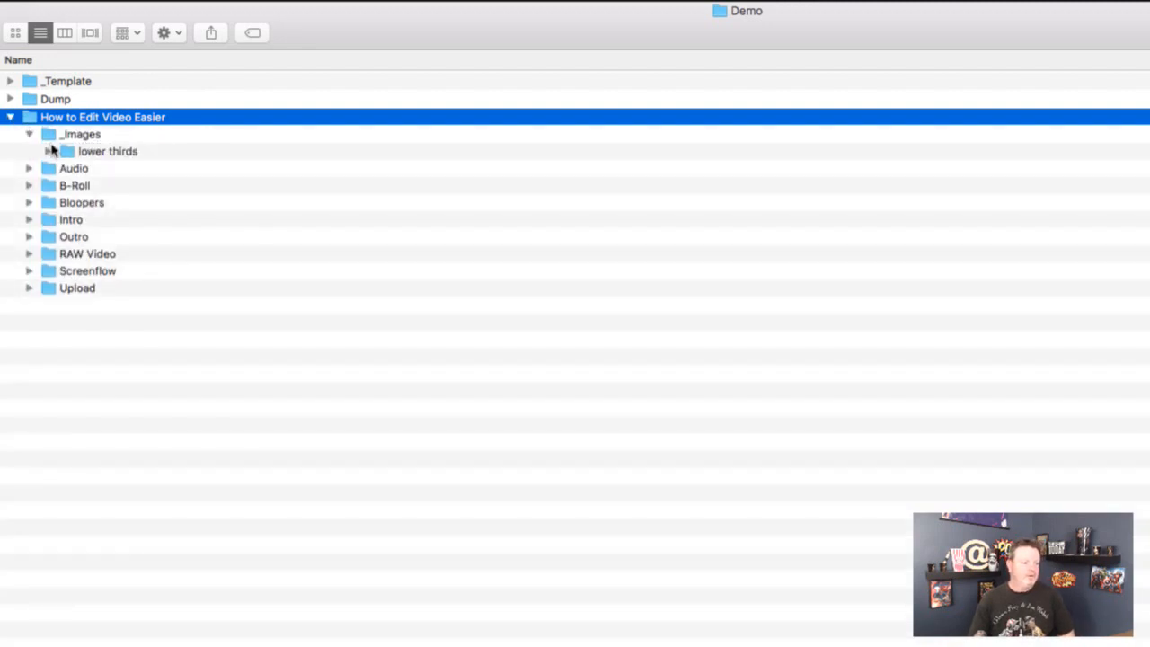
click(48, 151)
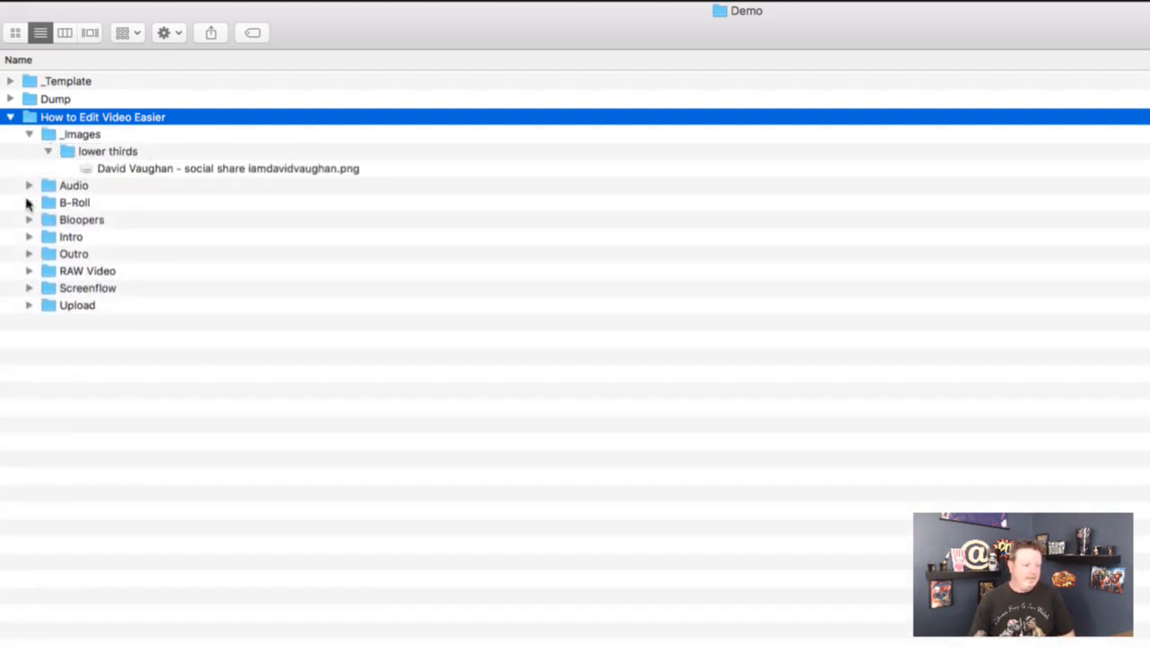
click(30, 289)
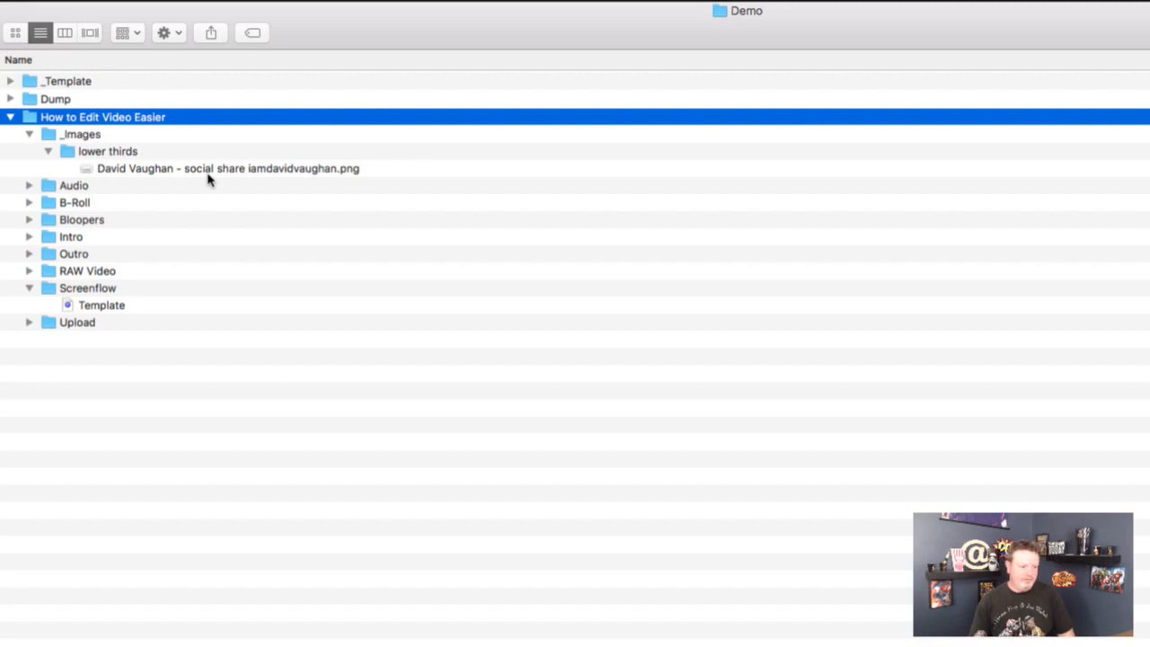
click(29, 237)
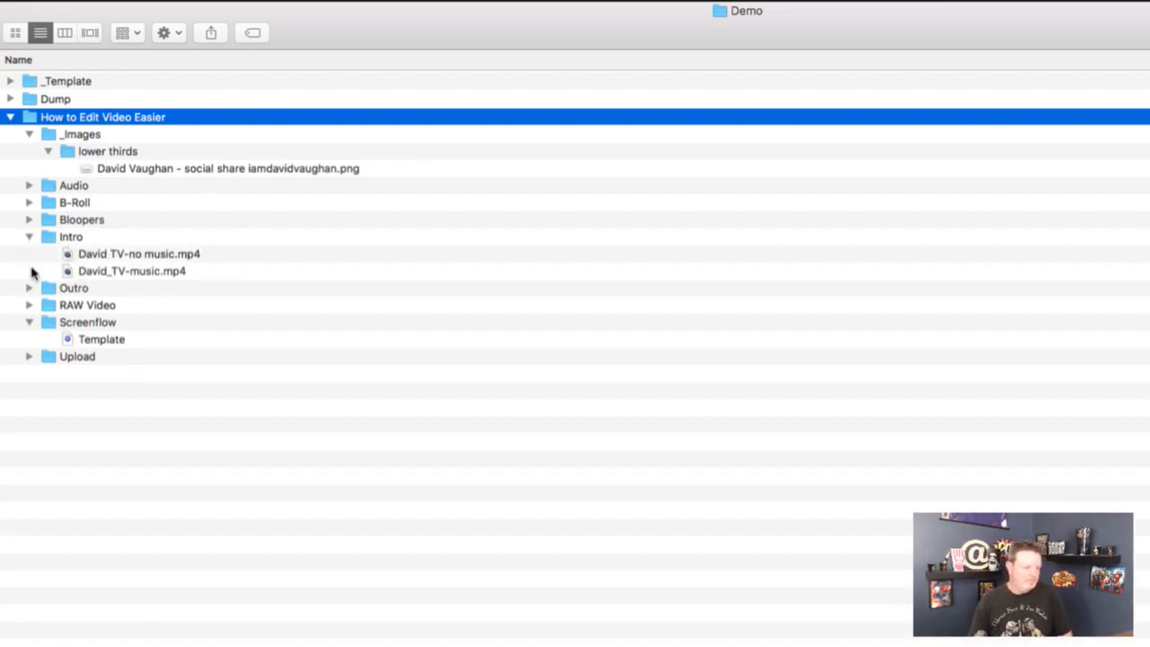
click(29, 289)
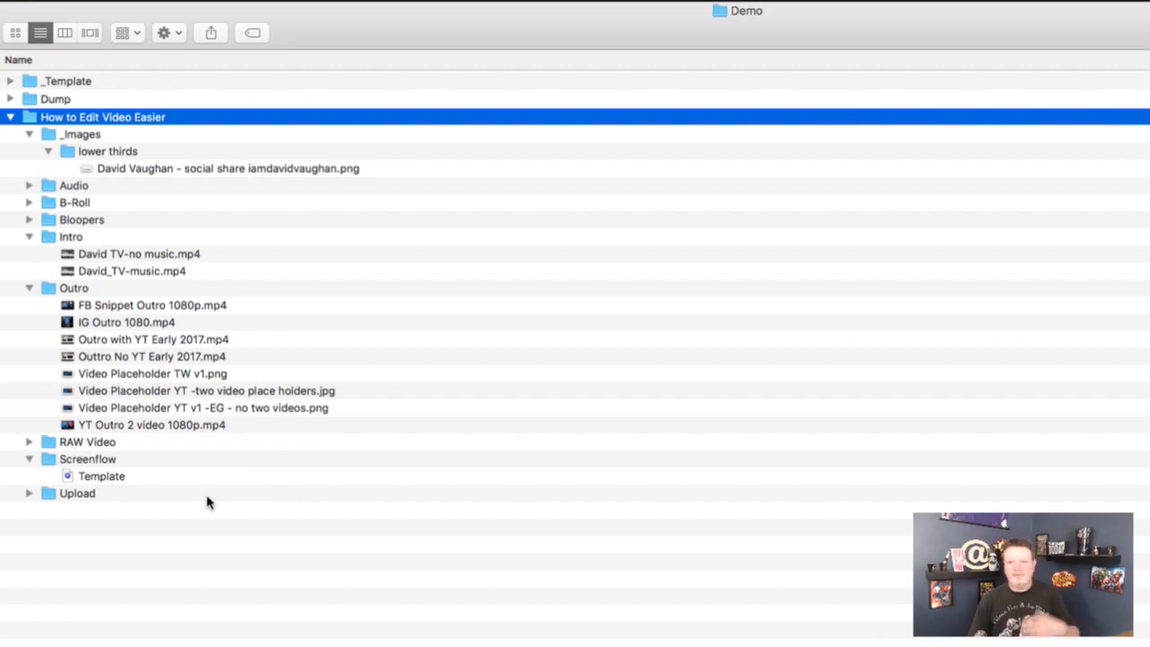
key(super+Tab)
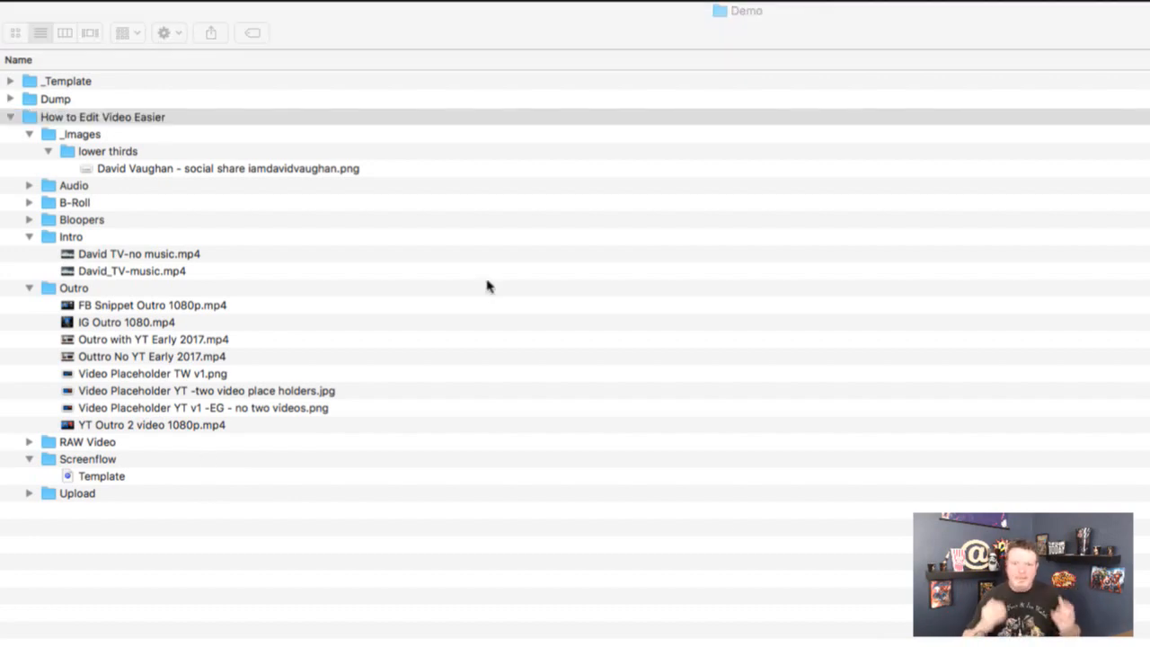